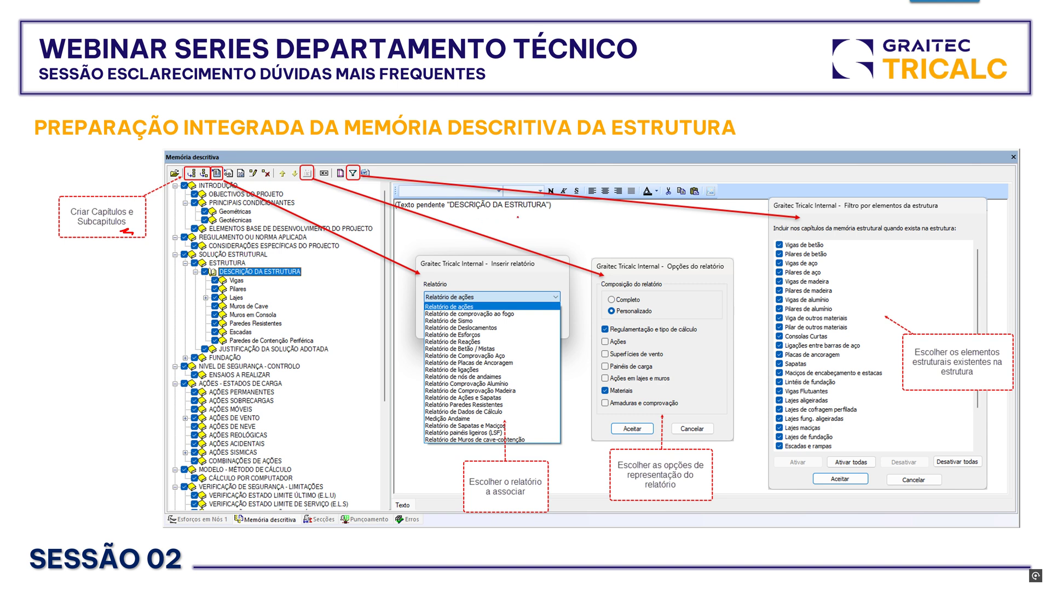
pyautogui.moveTo(541, 214); pyautogui.dragTo(555, 219)
pyautogui.moveTo(705, 200)
pyautogui.mouseDown()
pyautogui.moveTo(724, 190)
pyautogui.moveTo(710, 201)
pyautogui.mouseUp()
pyautogui.moveTo(391, 324)
pyautogui.mouseDown()
pyautogui.moveTo(408, 319)
pyautogui.moveTo(408, 329)
pyautogui.mouseUp()
pyautogui.moveTo(315, 162)
pyautogui.mouseDown()
pyautogui.moveTo(316, 183)
pyautogui.moveTo(300, 164)
pyautogui.moveTo(316, 167)
pyautogui.moveTo(305, 185)
pyautogui.mouseUp()
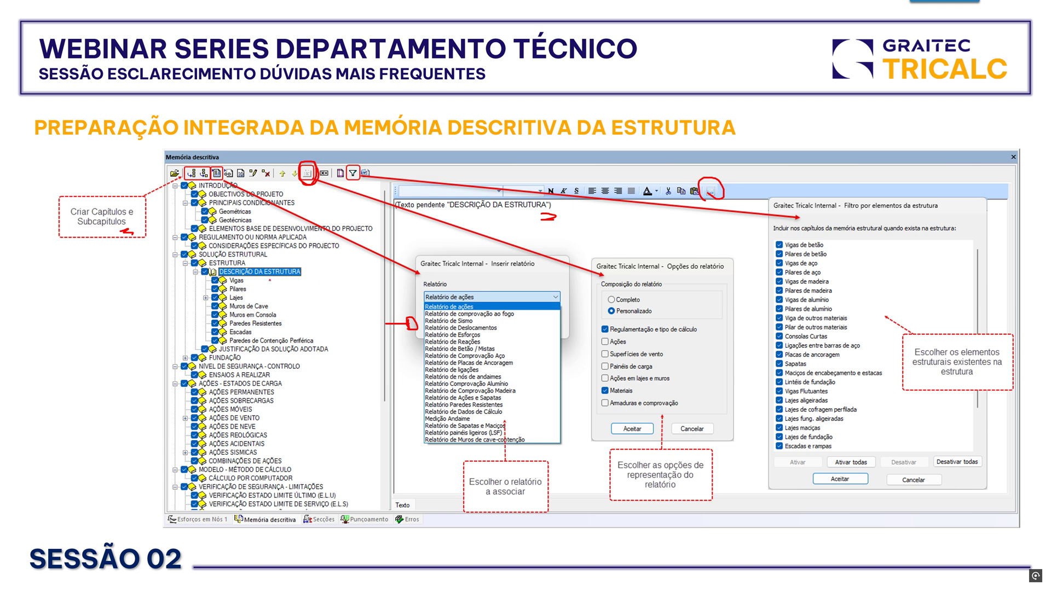
pyautogui.moveTo(418, 310)
pyautogui.mouseDown()
pyautogui.moveTo(474, 309)
pyautogui.moveTo(435, 294)
pyautogui.moveTo(425, 305)
pyautogui.mouseUp()
pyautogui.moveTo(607, 339); pyautogui.dragTo(599, 347)
pyautogui.moveTo(822, 330)
pyautogui.mouseDown()
pyautogui.moveTo(769, 334)
pyautogui.moveTo(827, 339)
pyautogui.moveTo(801, 331)
pyautogui.mouseUp()
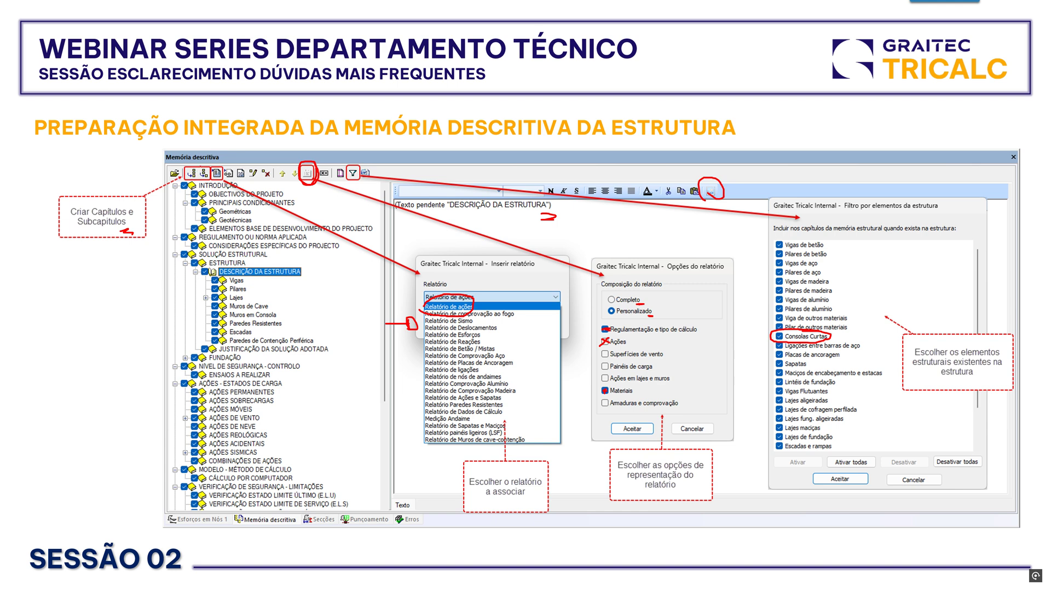
pyautogui.moveTo(531, 217); pyautogui.dragTo(554, 219)
pyautogui.moveTo(368, 172); pyautogui.dragTo(403, 154)
pyautogui.press('Right')
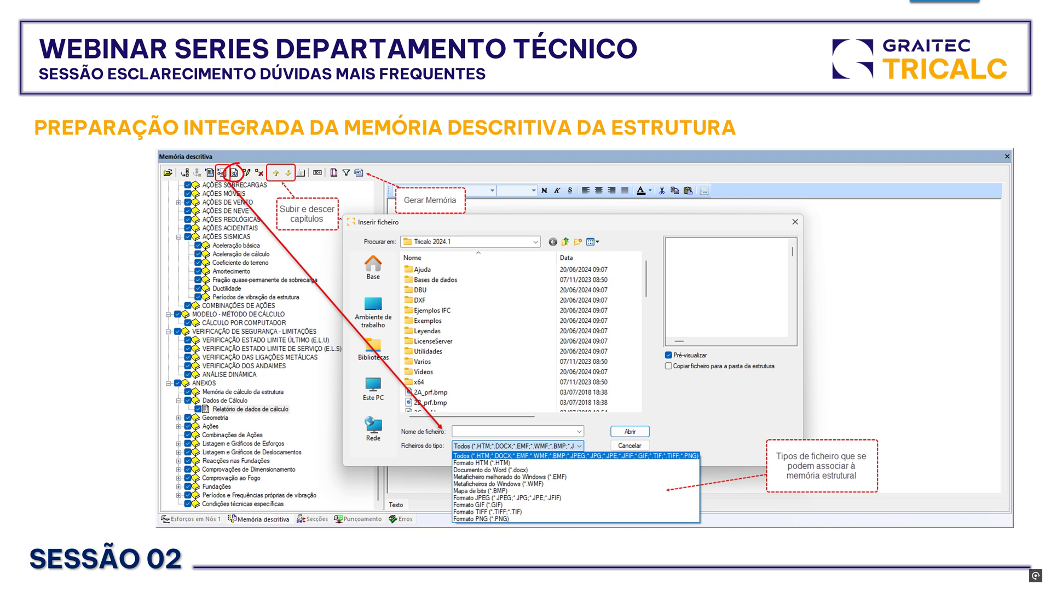
# Switch to Tricalc and hide the assembly reinforcement (Armaduras montagem) in the 3D render of the steel structure
pyautogui.hotkey('alt', 'Tab')
pyautogui.hotkey('alt', 'Tab')
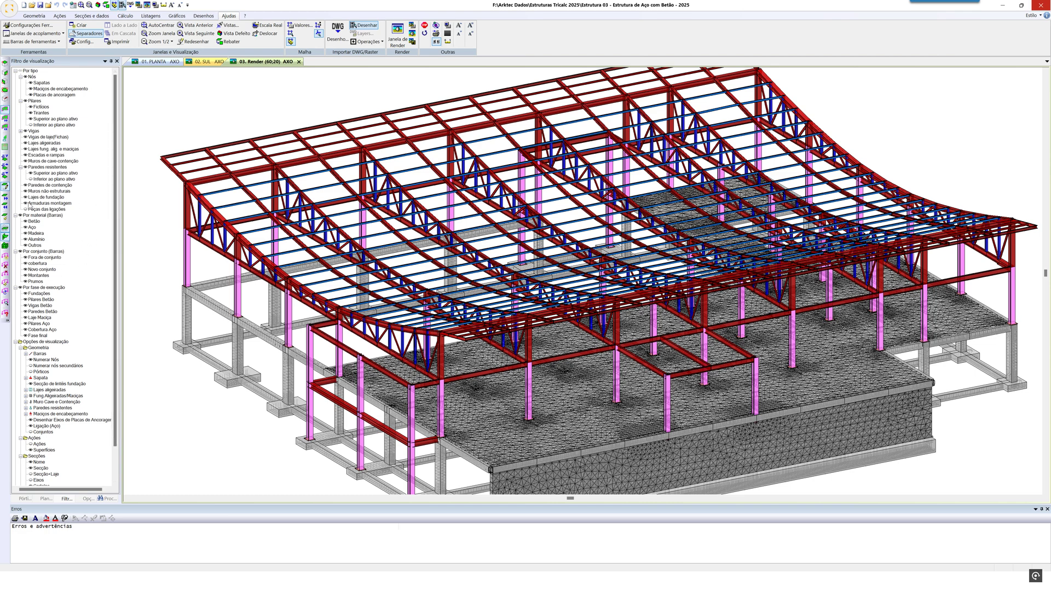
pyautogui.click(25, 203)
pyautogui.scroll(3, 224, 316)
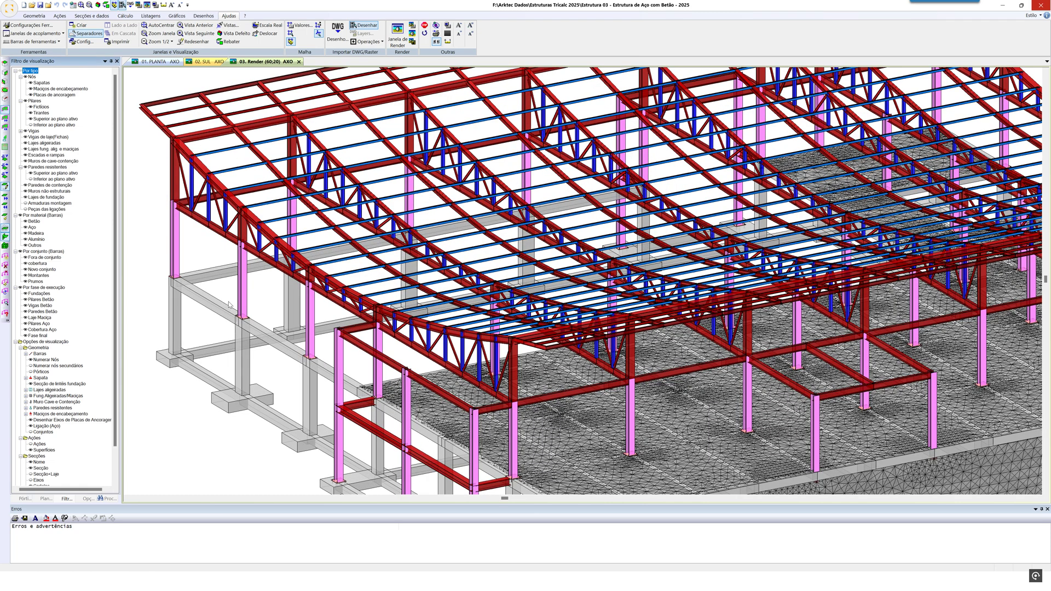
pyautogui.scroll(-3, 229, 305)
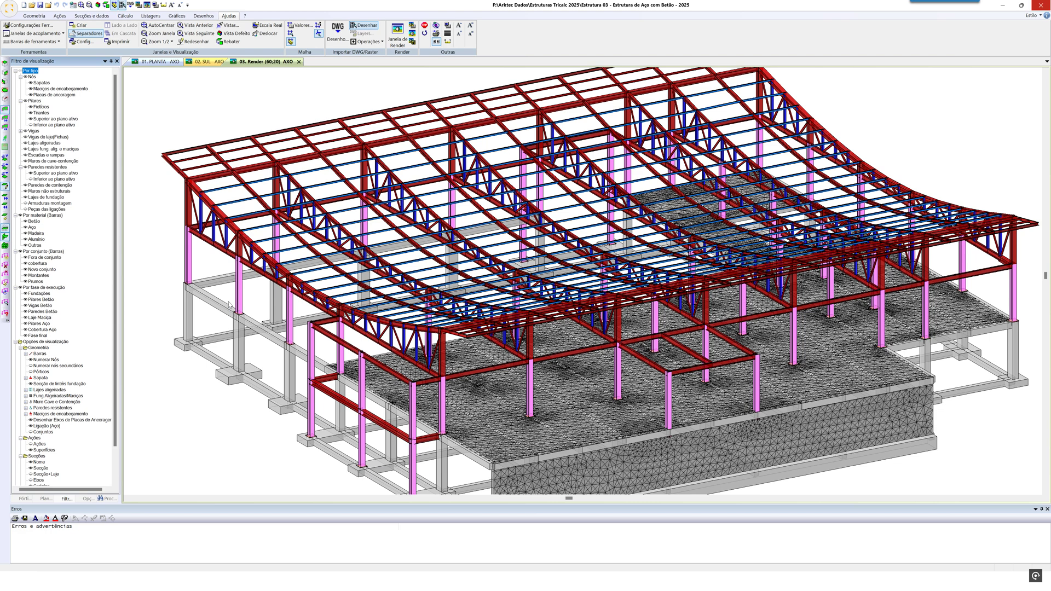
pyautogui.scroll(-2, 230, 305)
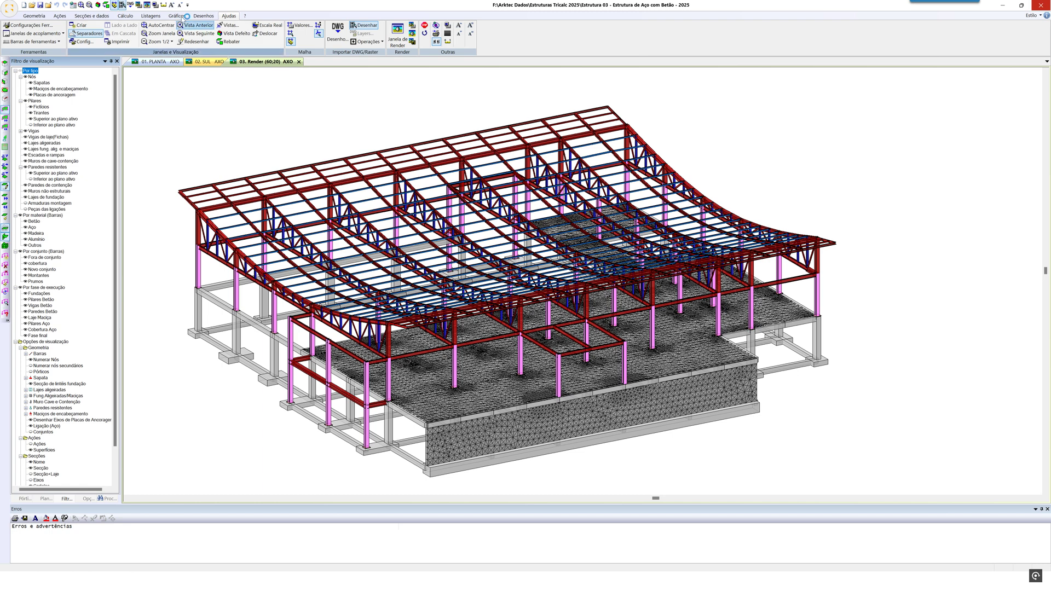
# Open the Memória descritiva report and expand its PRINCIPAIS CONDICIONANTES, ESTRUTURA, FUNDAÇÃO and DESCRIÇÃO DO TIPO DE FUNDAÇÃO chapters
pyautogui.click(151, 17)
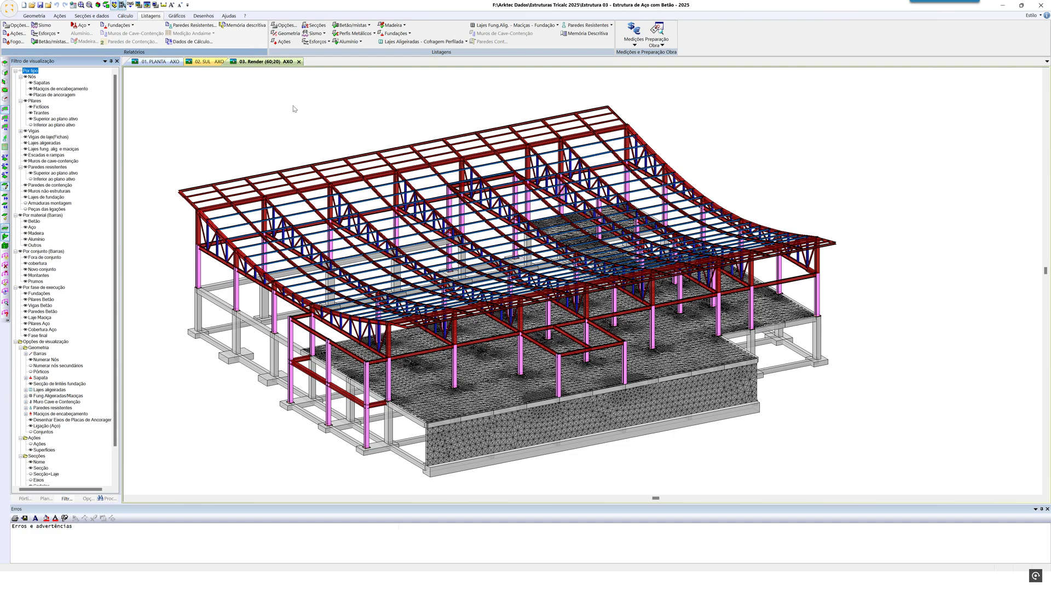
pyautogui.click(198, 42)
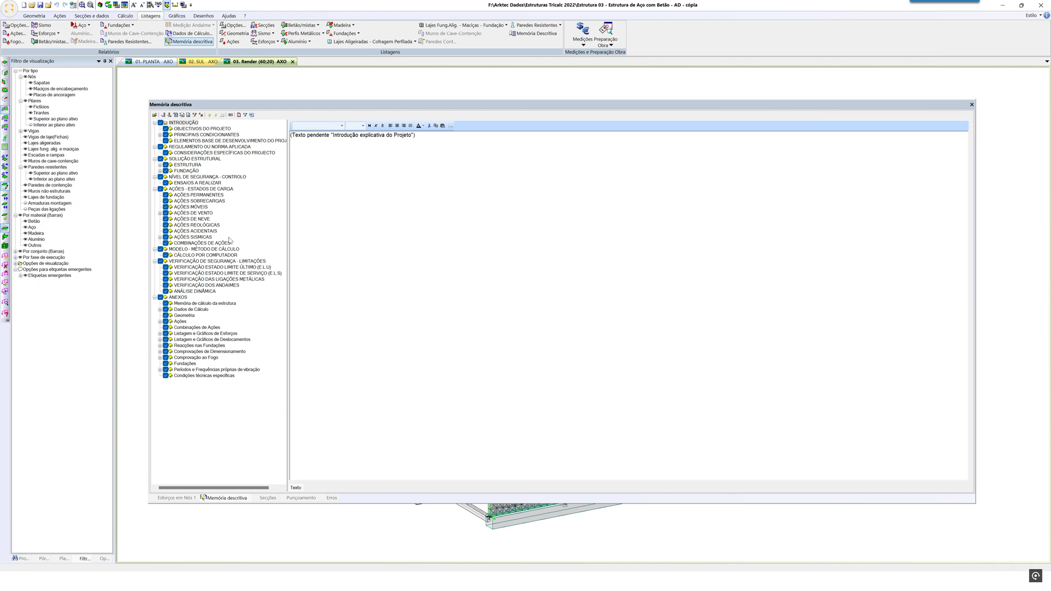
pyautogui.click(160, 135)
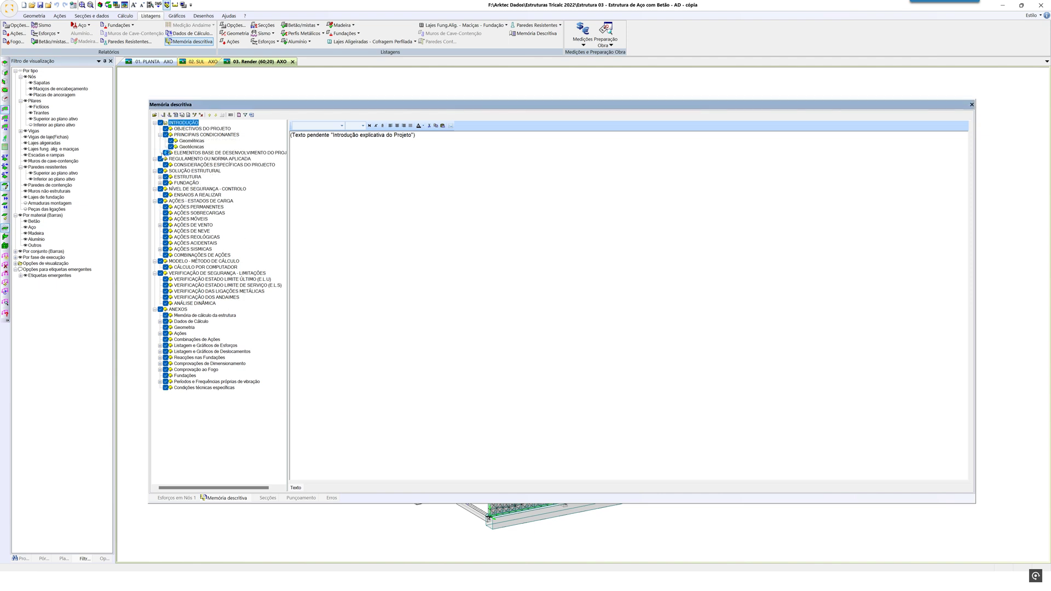
pyautogui.click(160, 177)
pyautogui.click(160, 195)
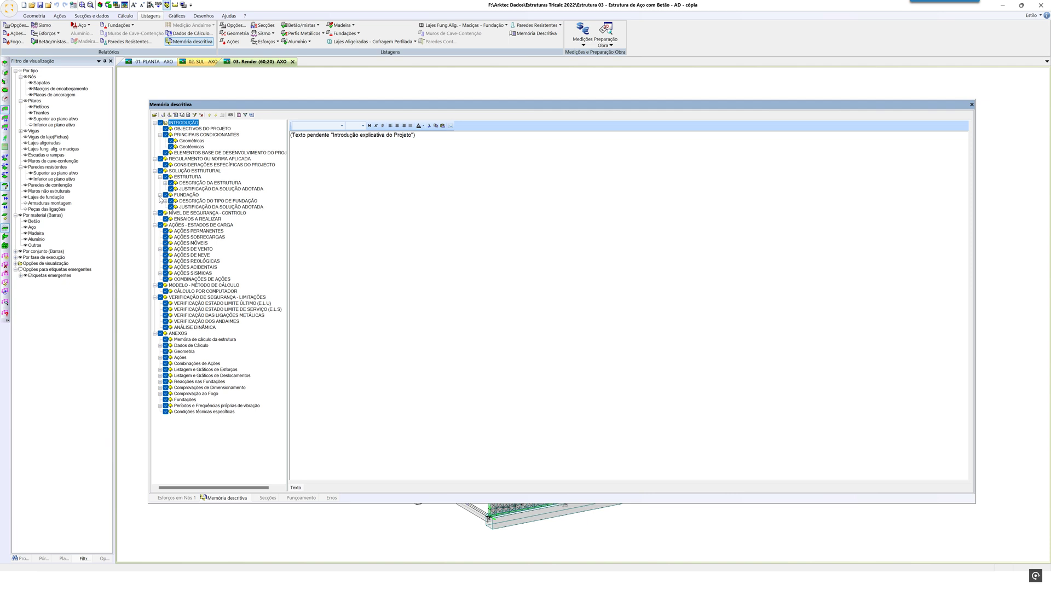
pyautogui.click(165, 201)
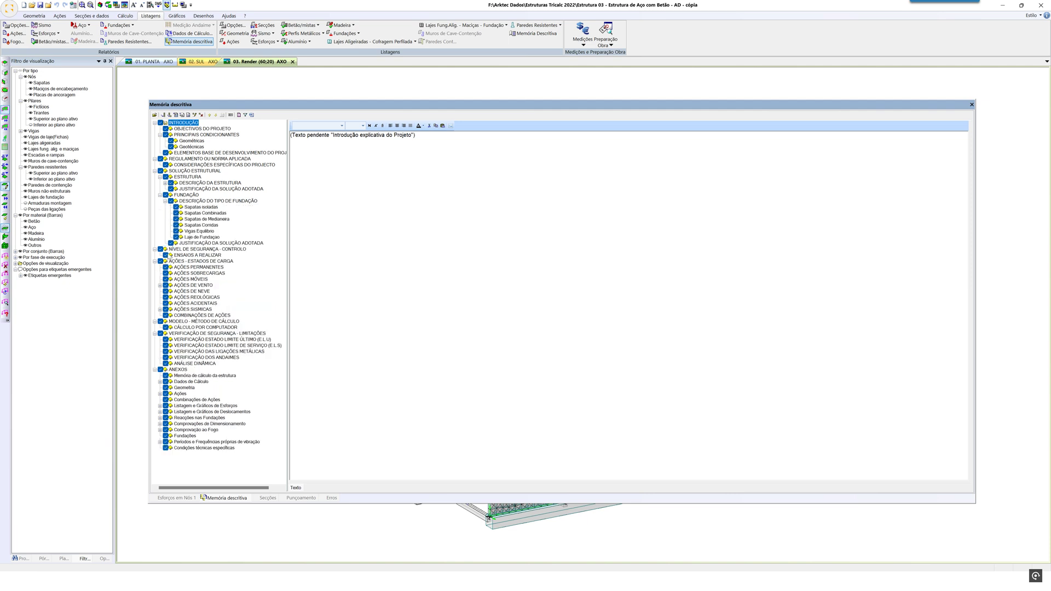
# Expand the AÇÕES DE VENTO and AÇÕES SISMICAS chapters and widen the chapter tree to show the full titles
pyautogui.click(160, 285)
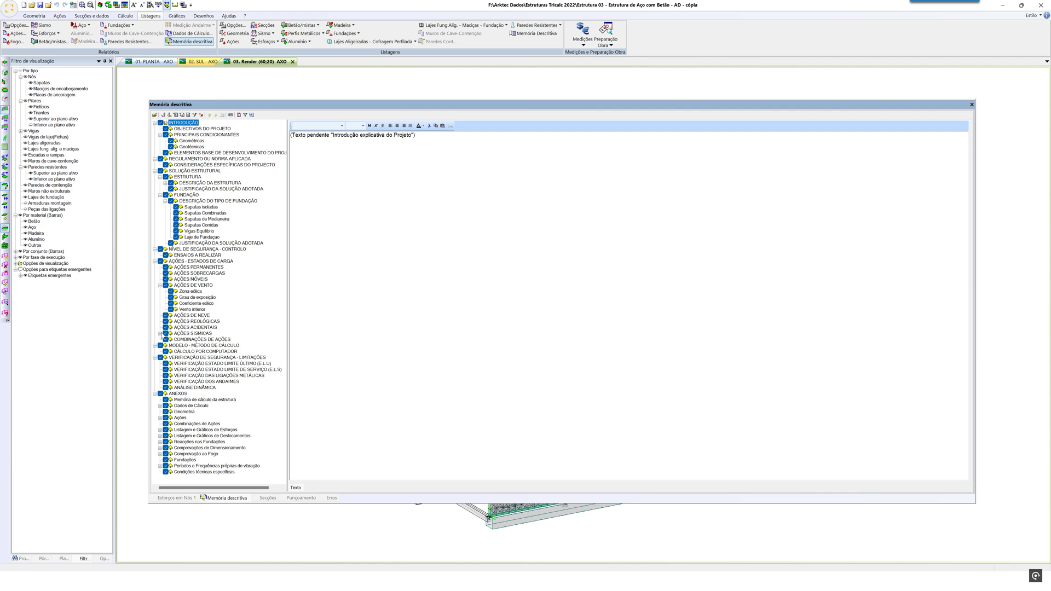
pyautogui.click(160, 334)
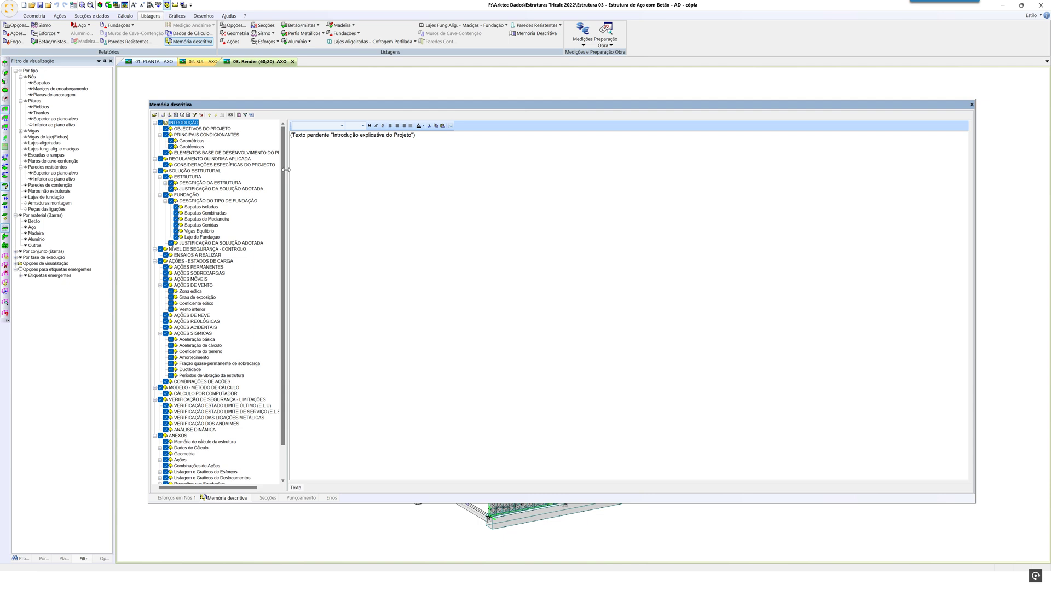
pyautogui.moveTo(285, 170); pyautogui.dragTo(310, 174)
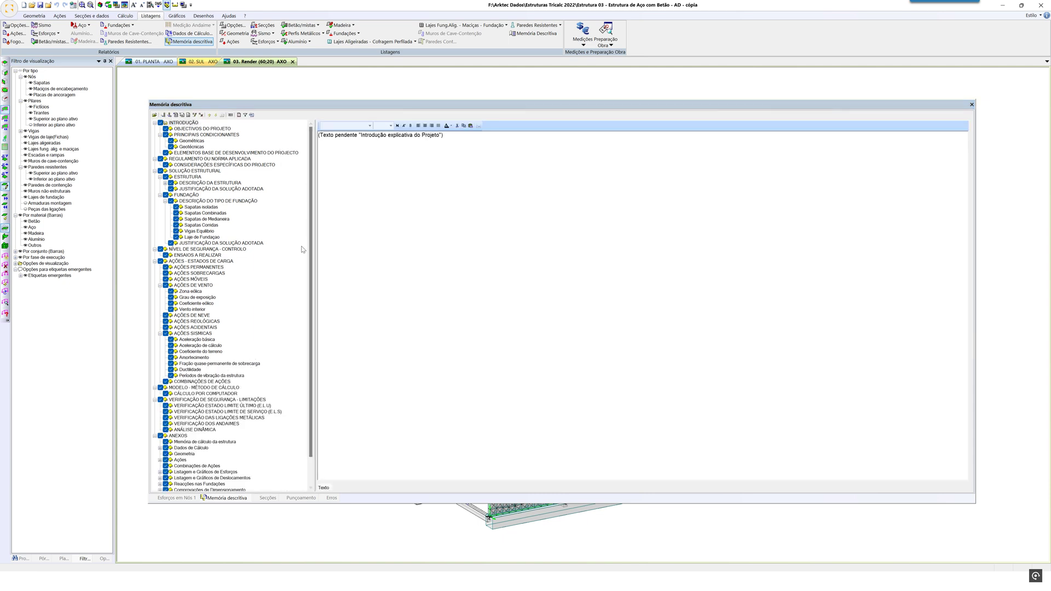
pyautogui.scroll(-2, 311, 229)
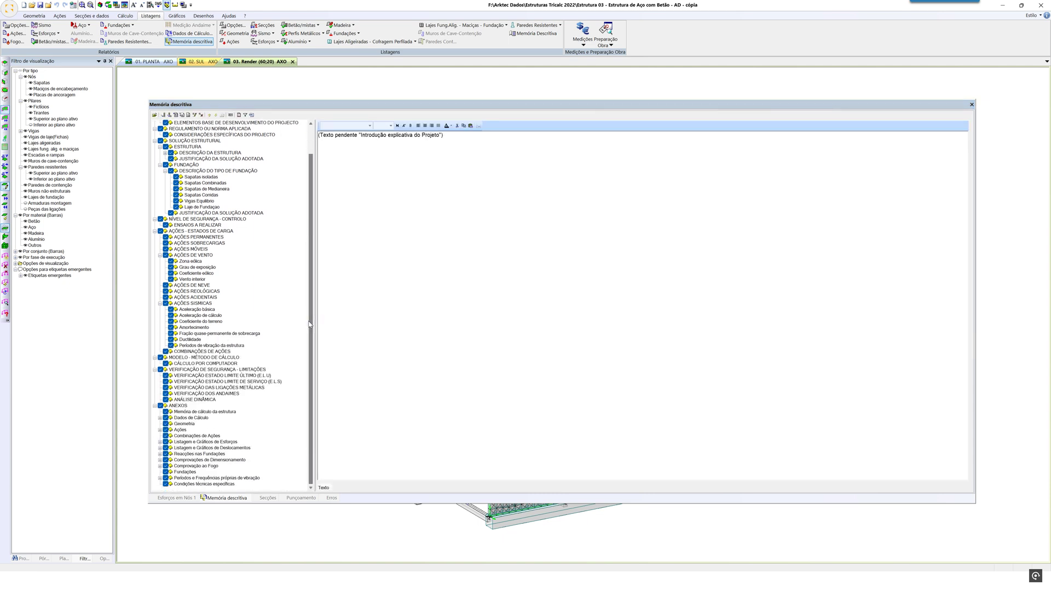
pyautogui.scroll(2, 309, 324)
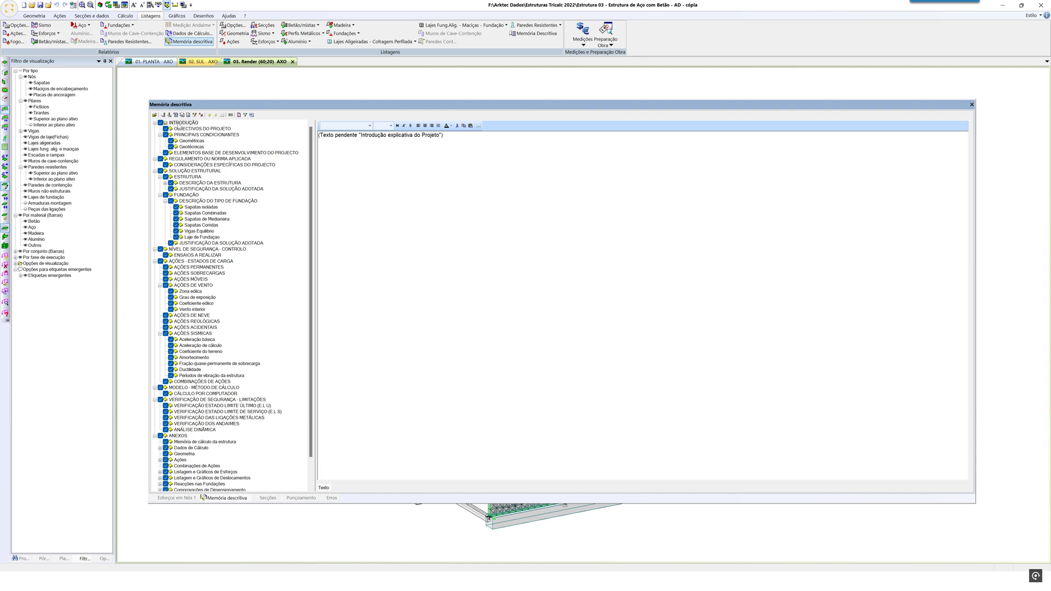
# Add the sentence "Este projeto destina-se à construção de um ...." below the placeholder text of the INTRODUÇÃO chapter
pyautogui.click(178, 124)
pyautogui.click(318, 135)
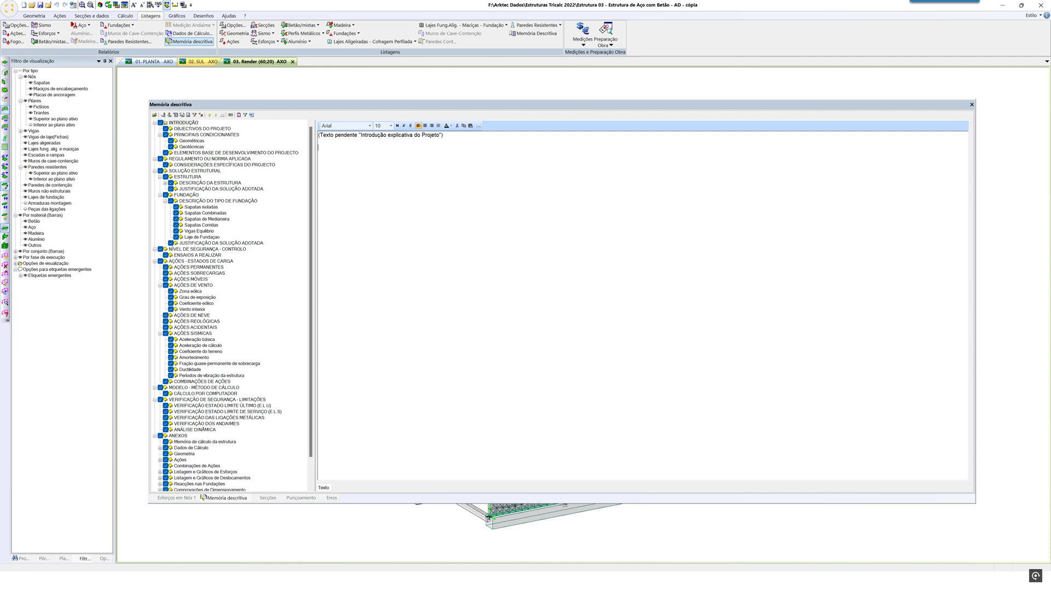
pyautogui.write('Este projeto destina-se à construção de um ....')
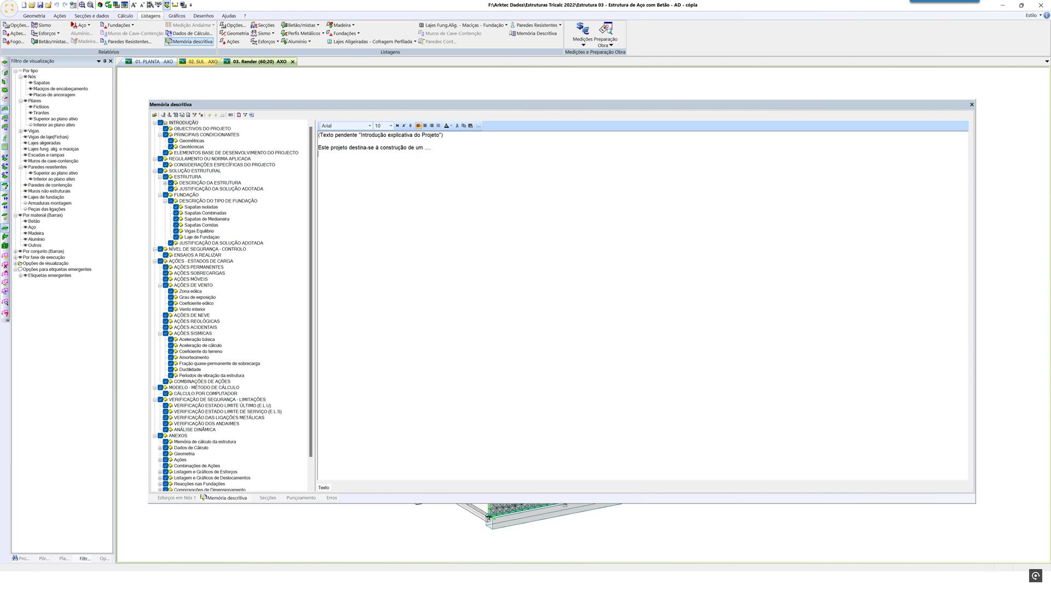
pyautogui.click(478, 128)
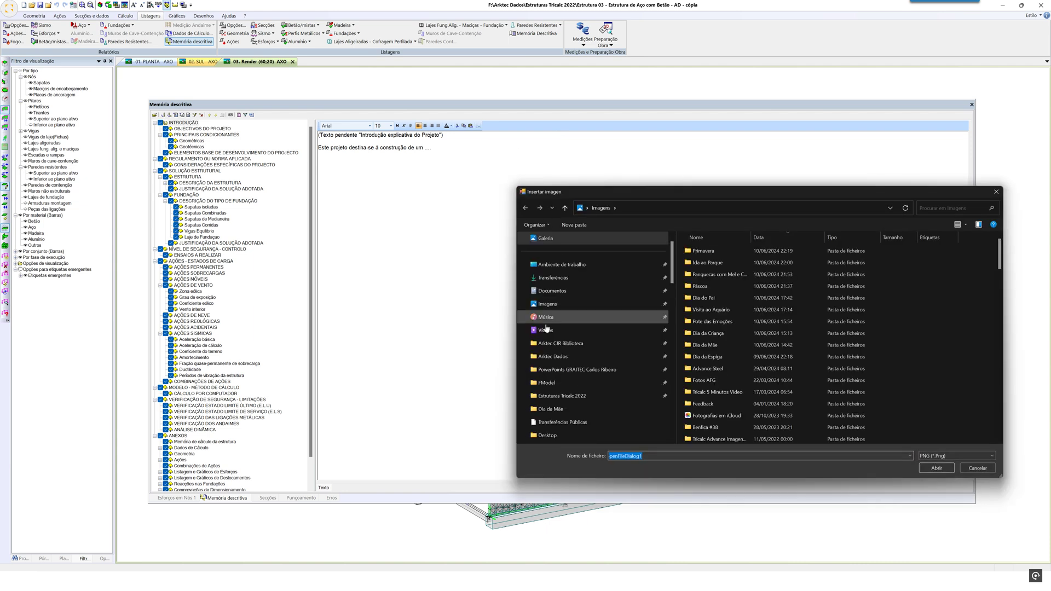
pyautogui.click(565, 344)
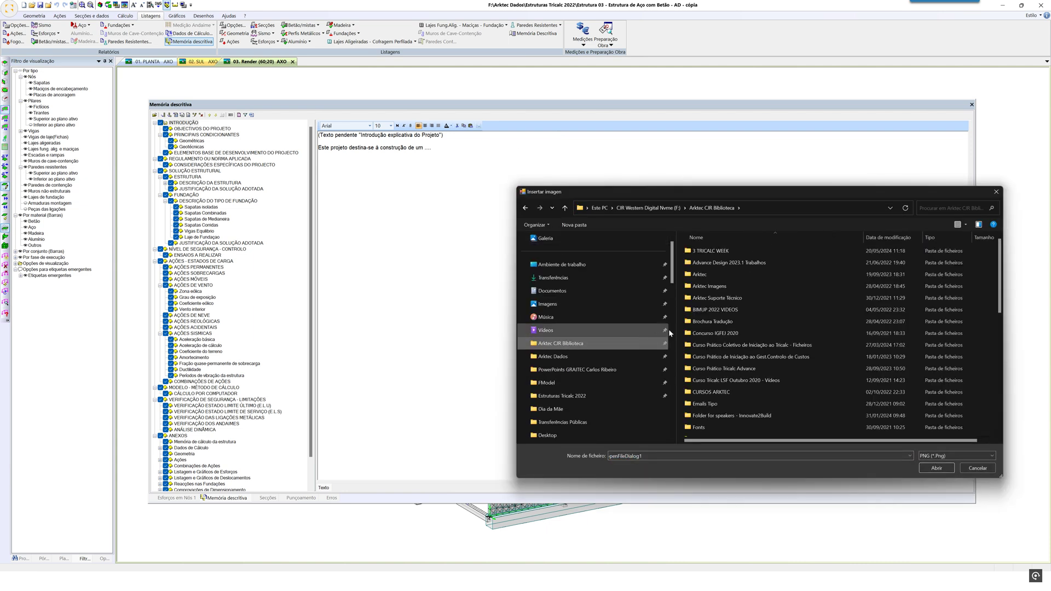
pyautogui.doubleClick(715, 289)
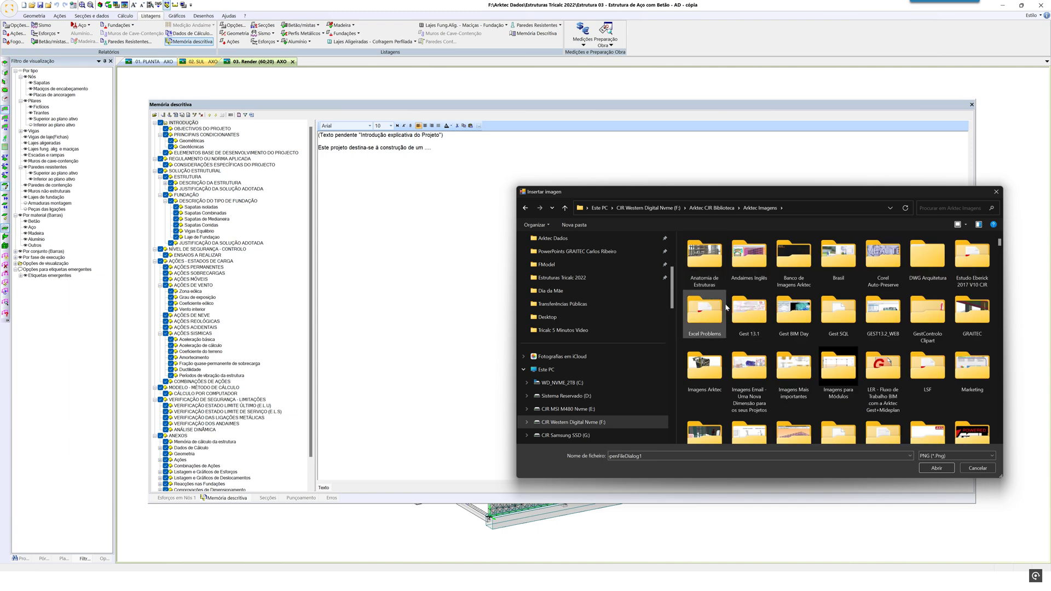
pyautogui.doubleClick(708, 265)
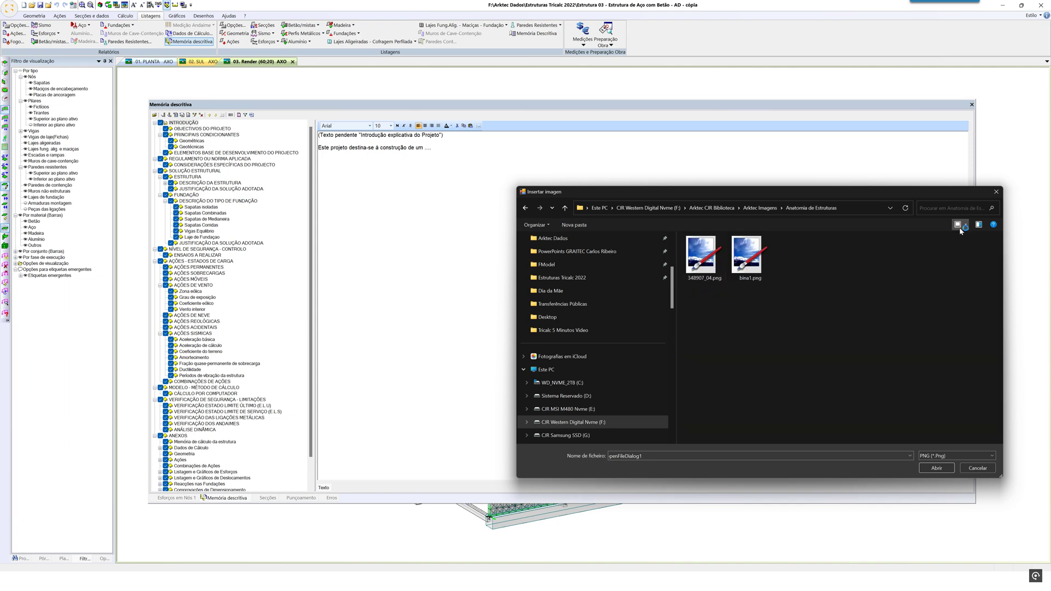
pyautogui.click(529, 210)
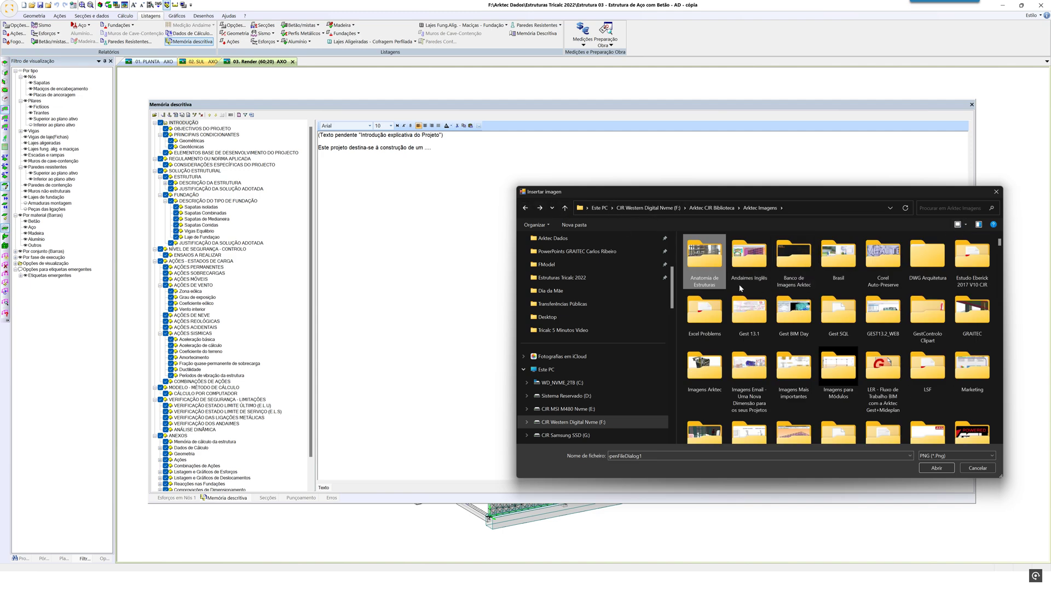
pyautogui.scroll(-5, 777, 301)
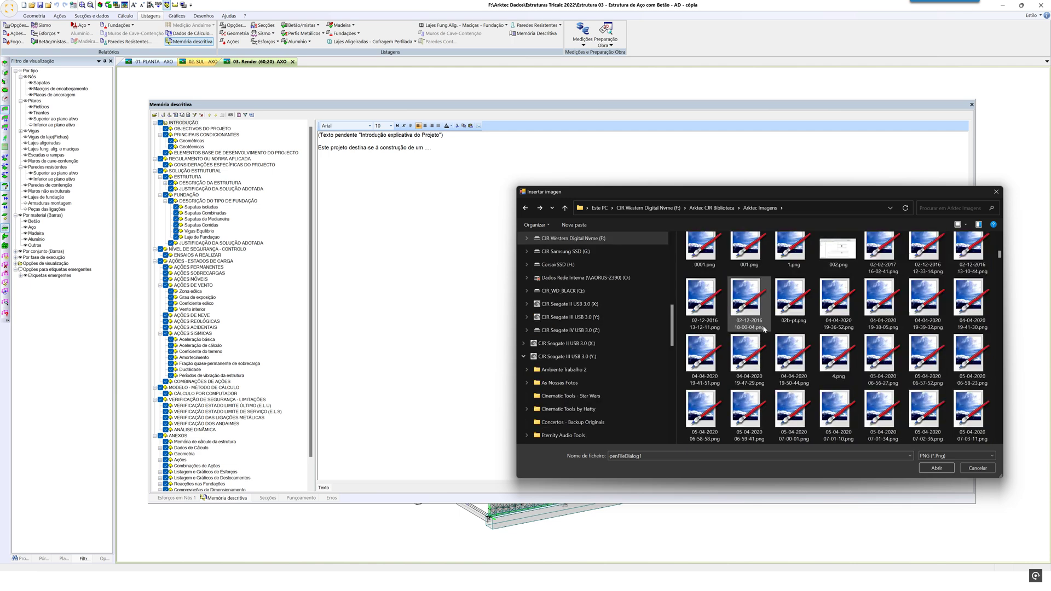
pyautogui.scroll(3, 763, 325)
pyautogui.scroll(-3, 763, 326)
pyautogui.click(958, 453)
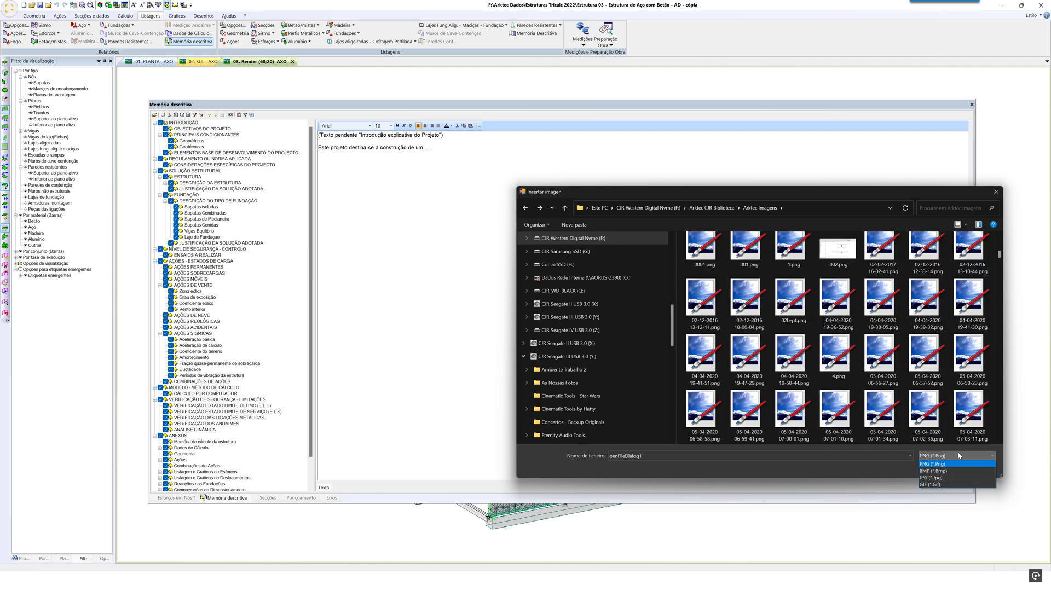
pyautogui.click(954, 477)
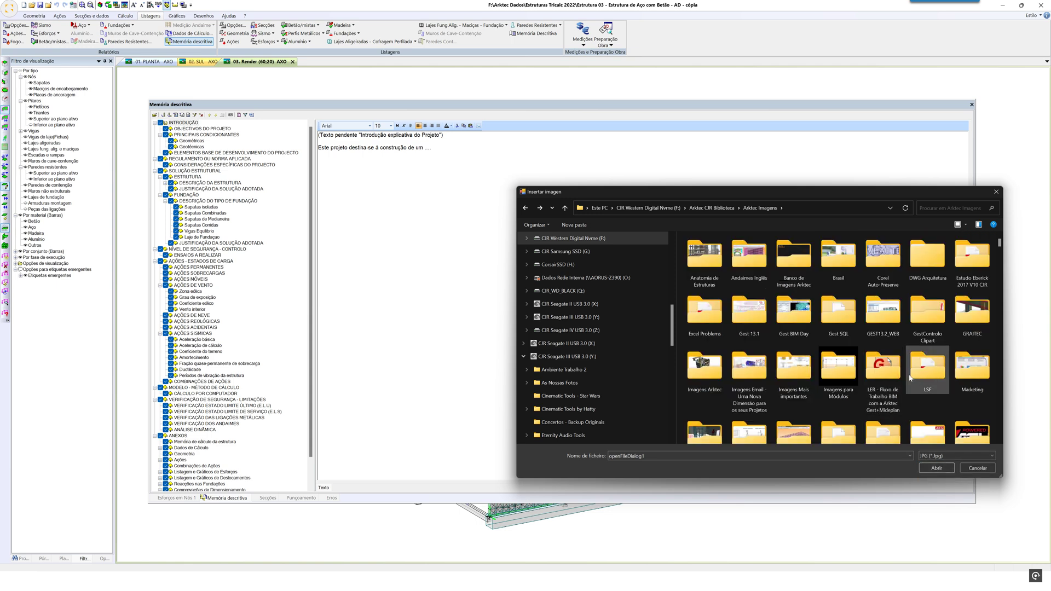
pyautogui.scroll(-5, 855, 346)
pyautogui.scroll(5, 855, 346)
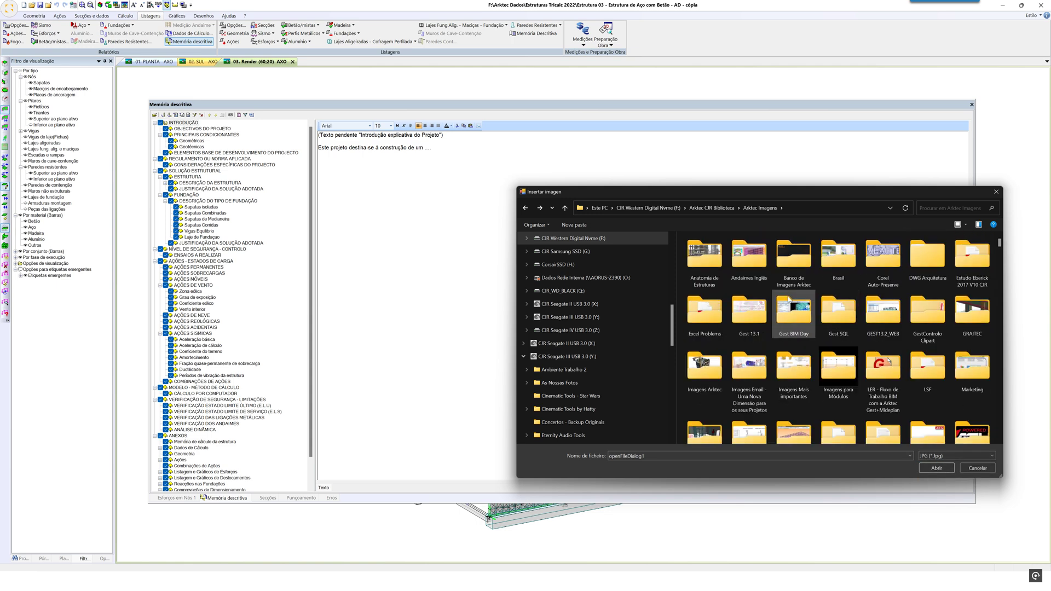
pyautogui.doubleClick(713, 275)
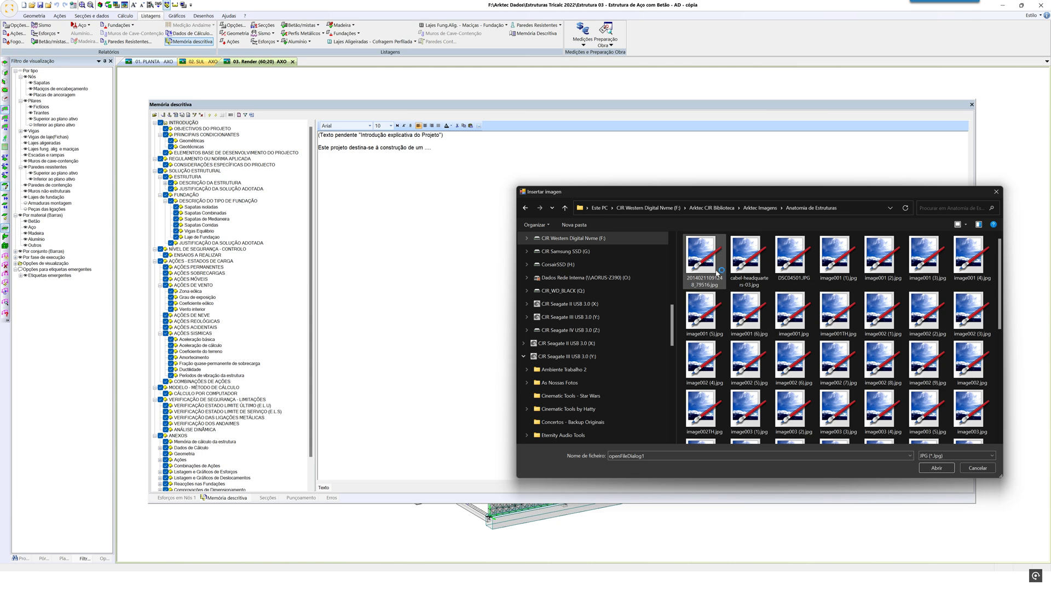
pyautogui.click(977, 468)
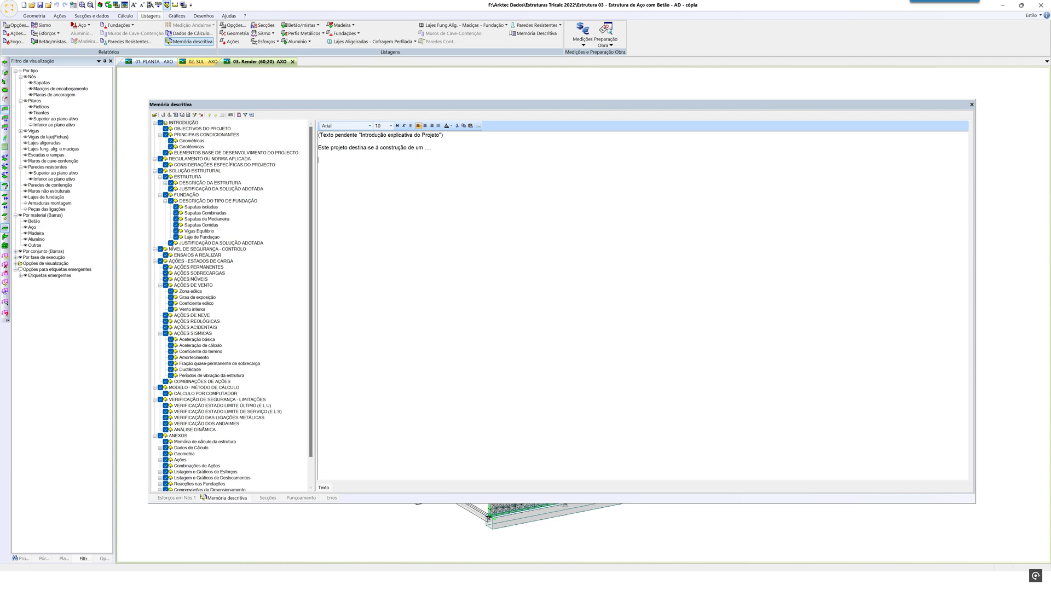
# Start inserting an image into the INTRODUÇÃO text and browse to the Arktec Imagens folder in Arktec CJR Biblioteca
pyautogui.click(470, 126)
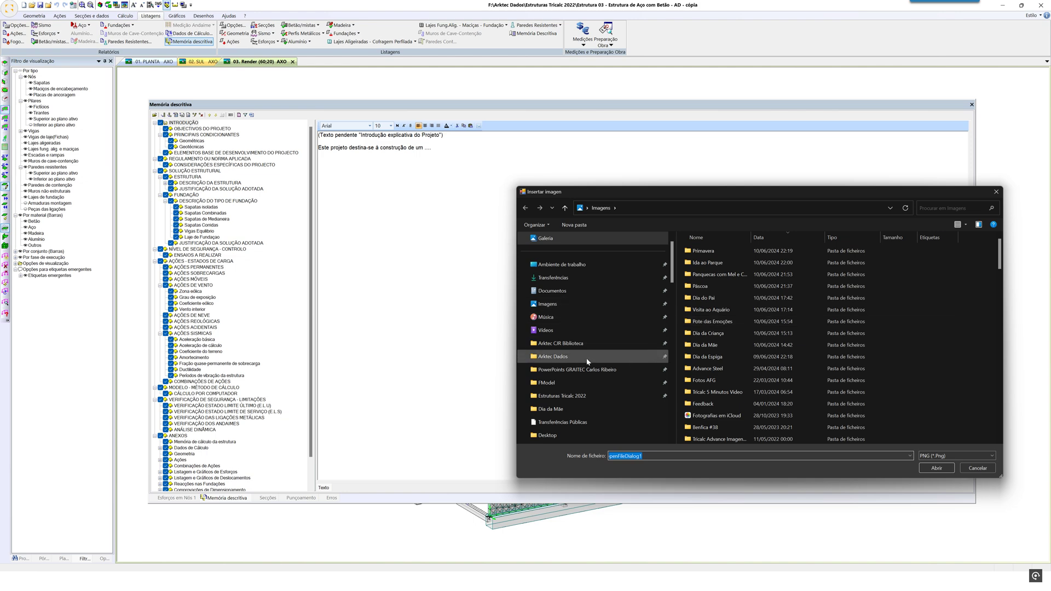
pyautogui.click(561, 343)
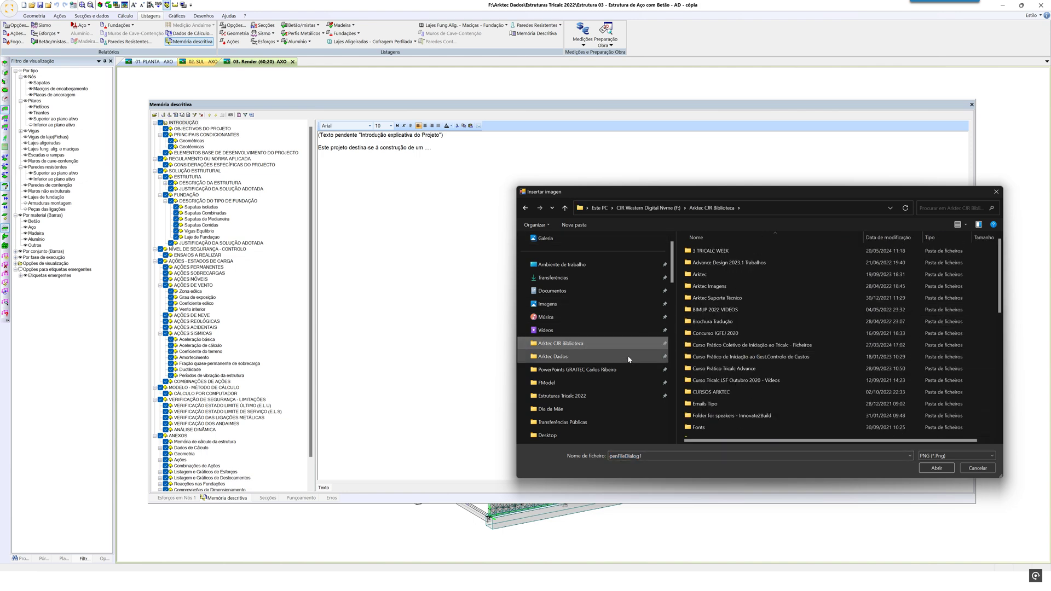
pyautogui.scroll(-2, 732, 343)
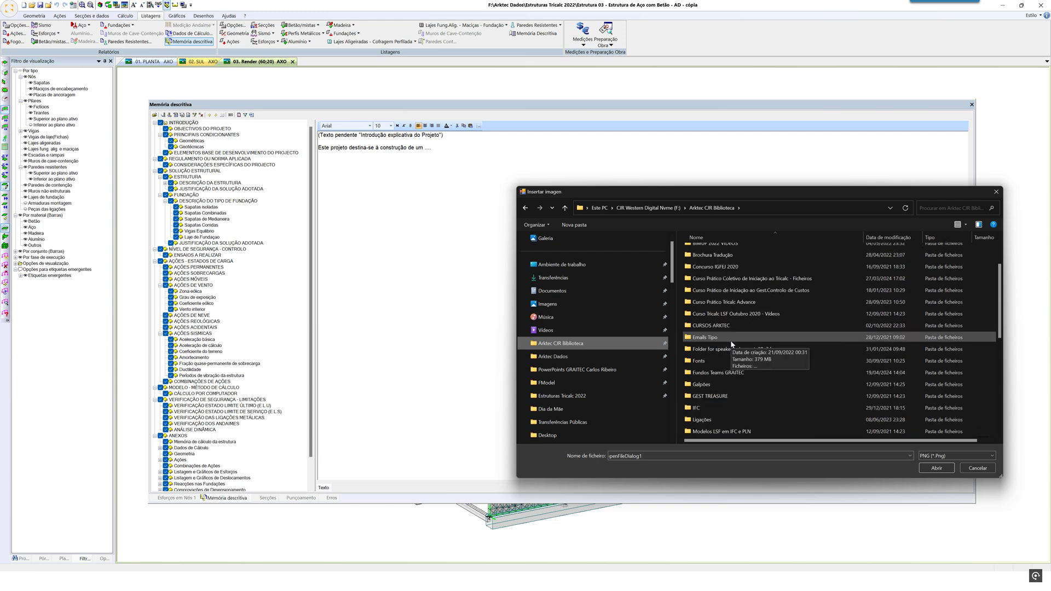
pyautogui.scroll(2, 732, 343)
pyautogui.click(720, 292)
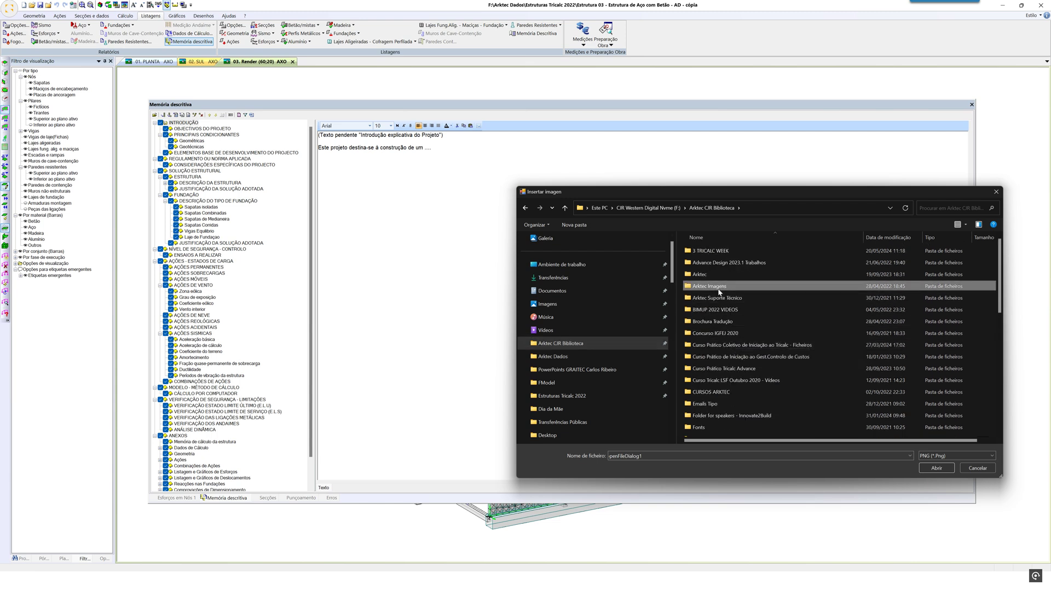
pyautogui.doubleClick(726, 288)
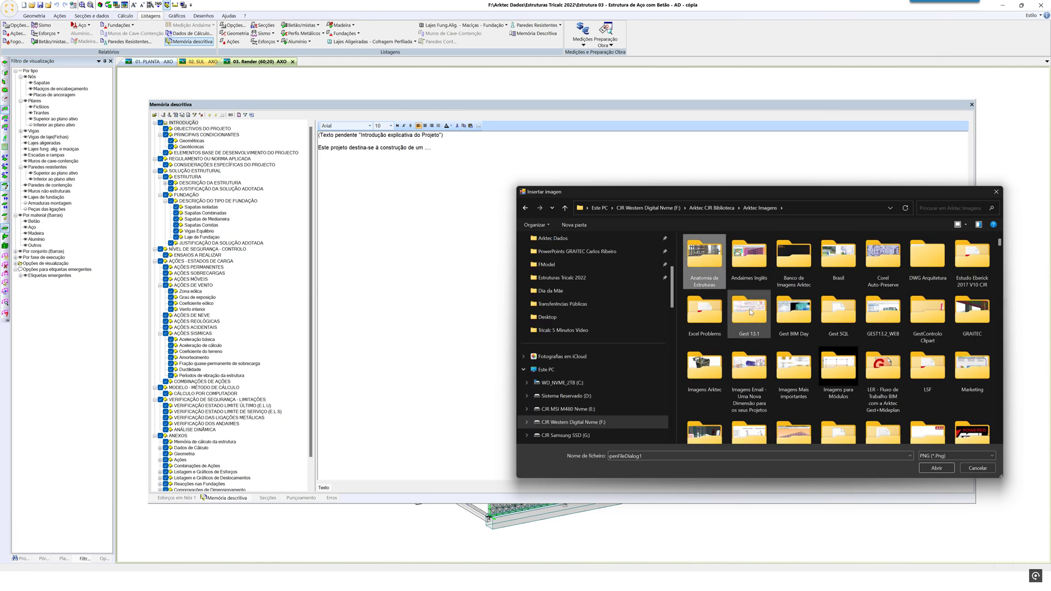
# Insert the picture 2015-09-22_13-08-06.png from the Arktec Imagens folder below the INTRODUÇÃO sentence
pyautogui.scroll(-5, 800, 386)
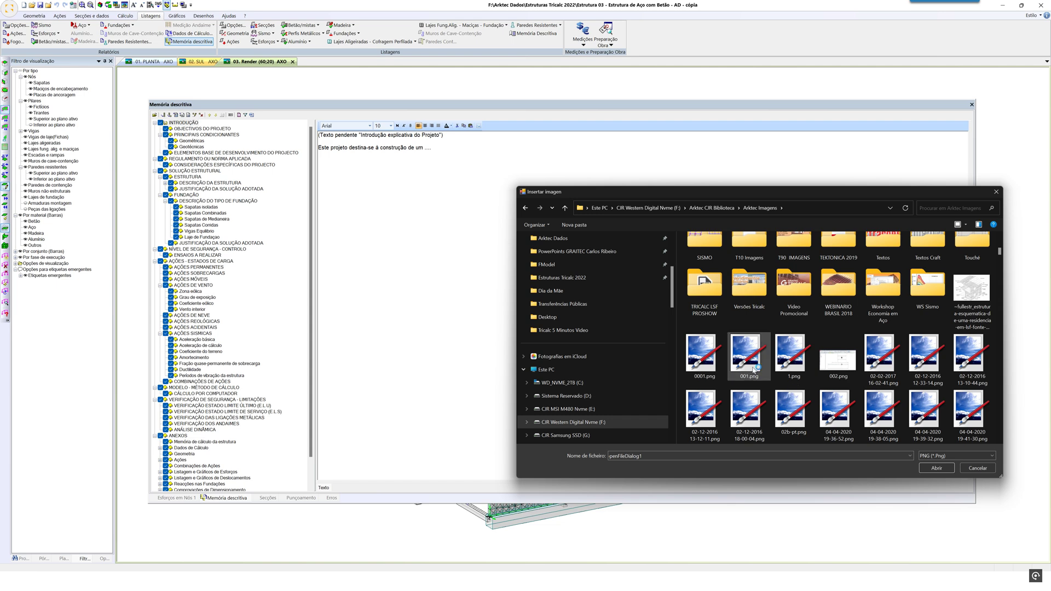
pyautogui.scroll(-3, 750, 370)
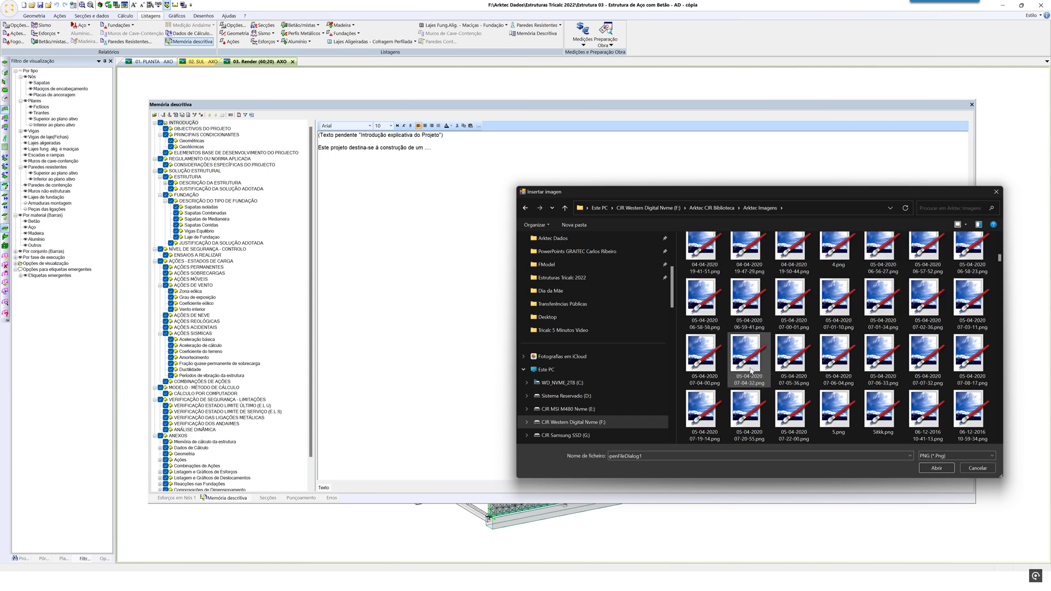
pyautogui.scroll(-5, 751, 366)
pyautogui.click(754, 355)
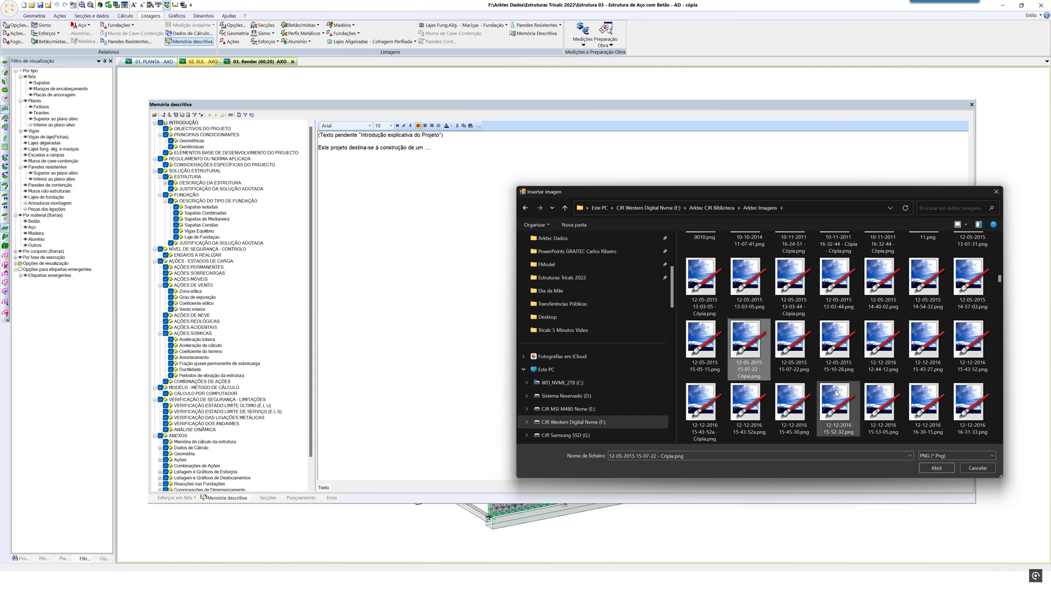
pyautogui.scroll(-5, 836, 401)
pyautogui.scroll(-3, 836, 401)
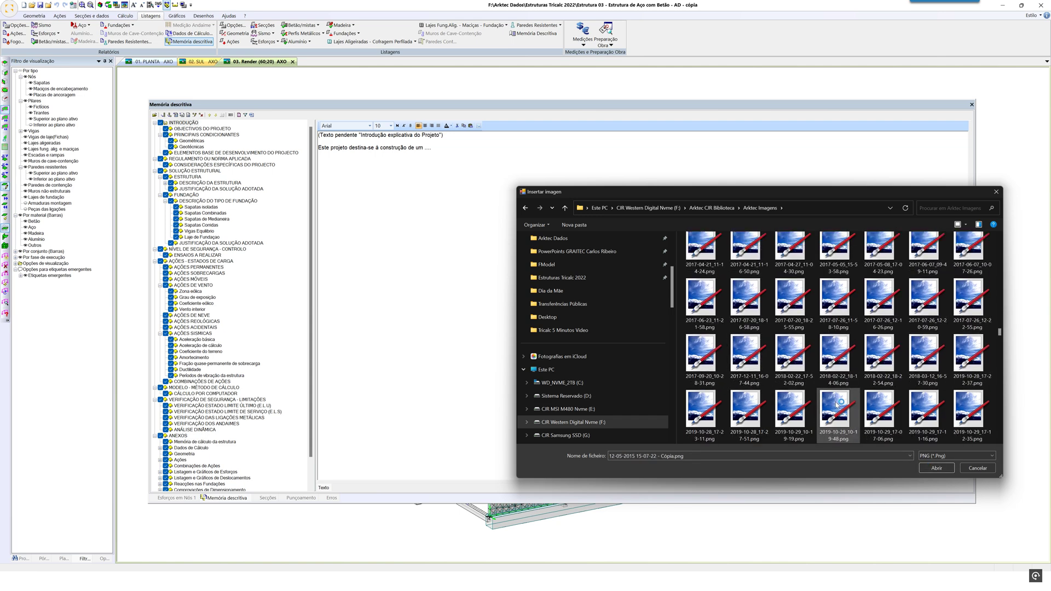
pyautogui.click(800, 374)
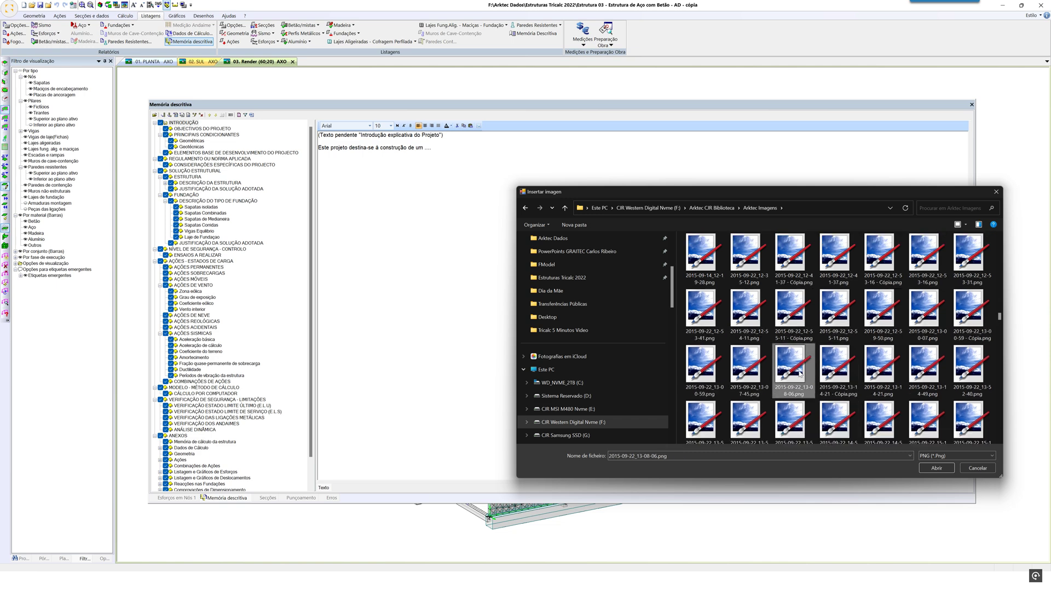
pyautogui.click(934, 468)
# Add the sample text "wfsfsfdsf wergfwgwg w" on a line below the inserted image
pyautogui.click(381, 193)
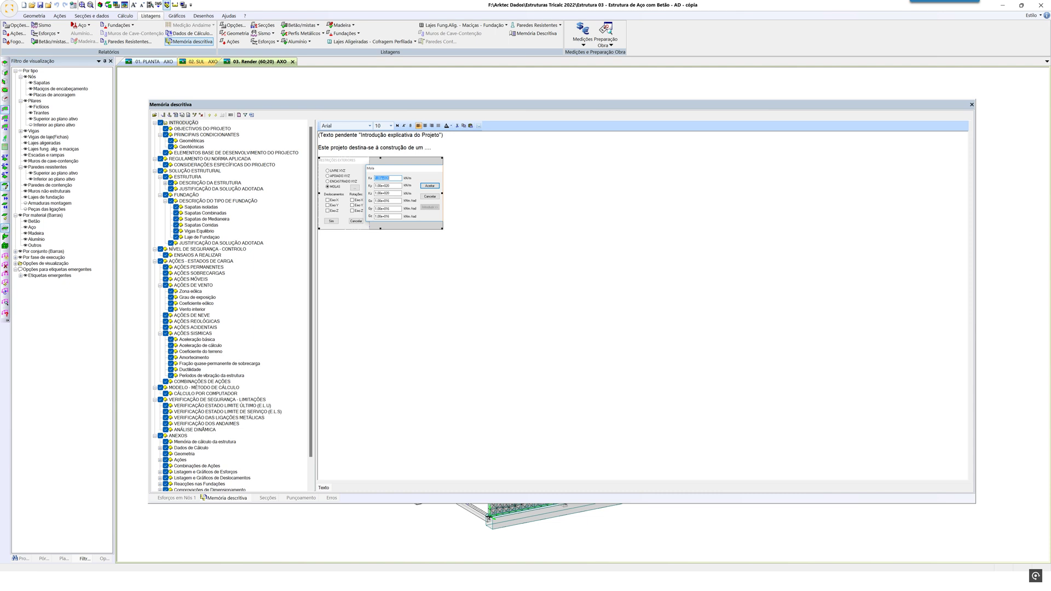
pyautogui.click(444, 227)
pyautogui.write('wfsfsfdsf wergfwgwg w')
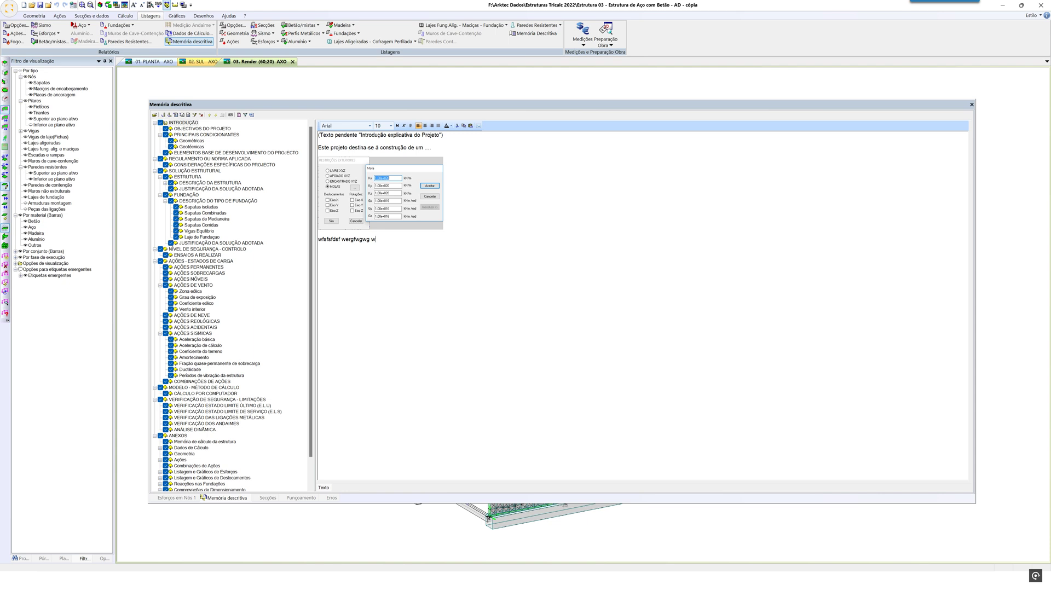
# Select the sentence "Este projeto destina-se à construção de um ...." and examine the font, alignment and text colour options available for it
pyautogui.moveTo(432, 148); pyautogui.dragTo(318, 148)
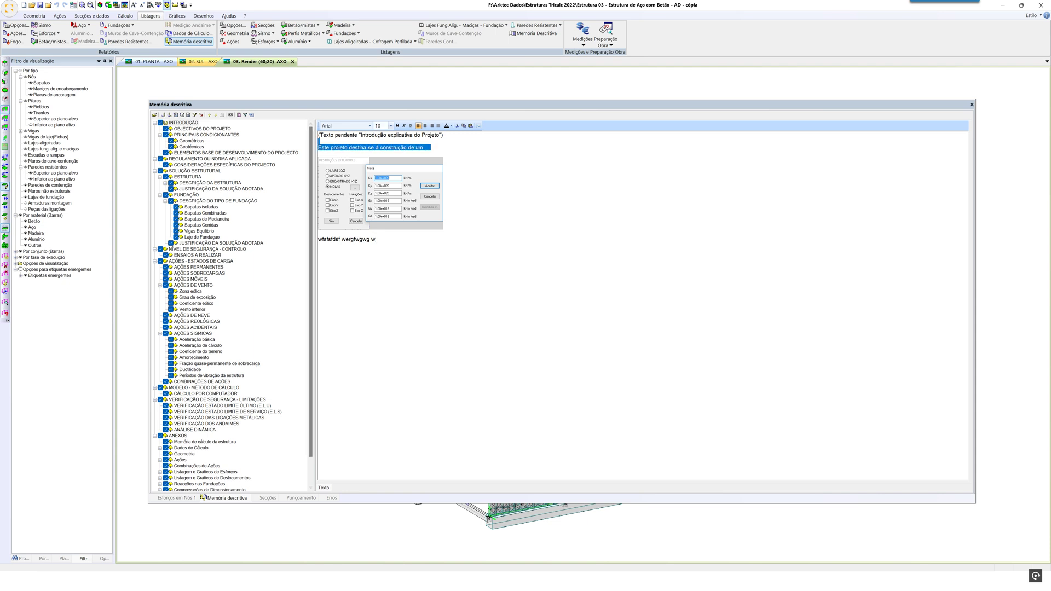
pyautogui.click(370, 126)
pyautogui.click(426, 119)
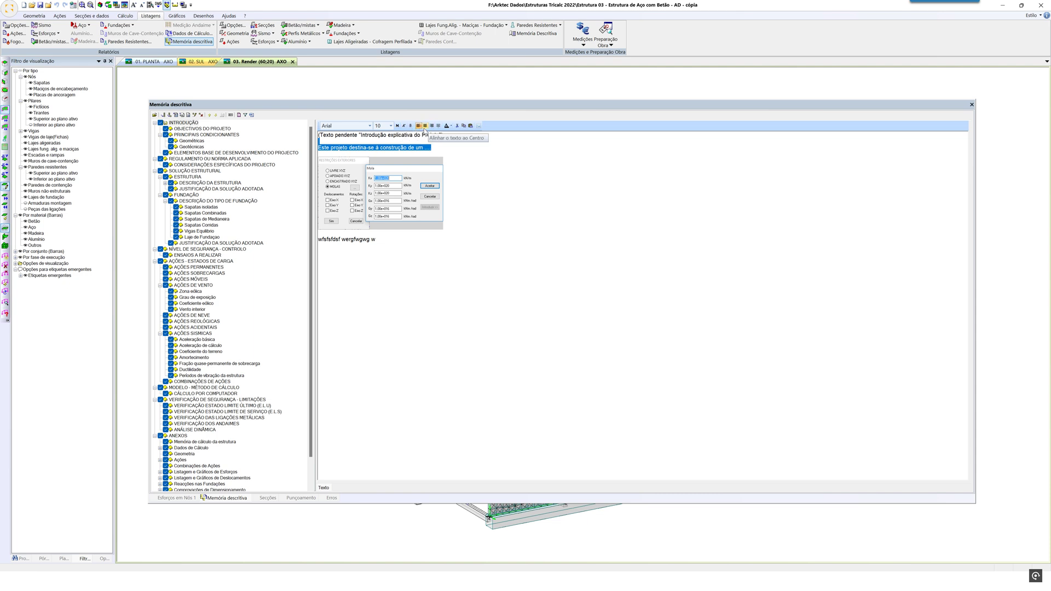
pyautogui.click(451, 127)
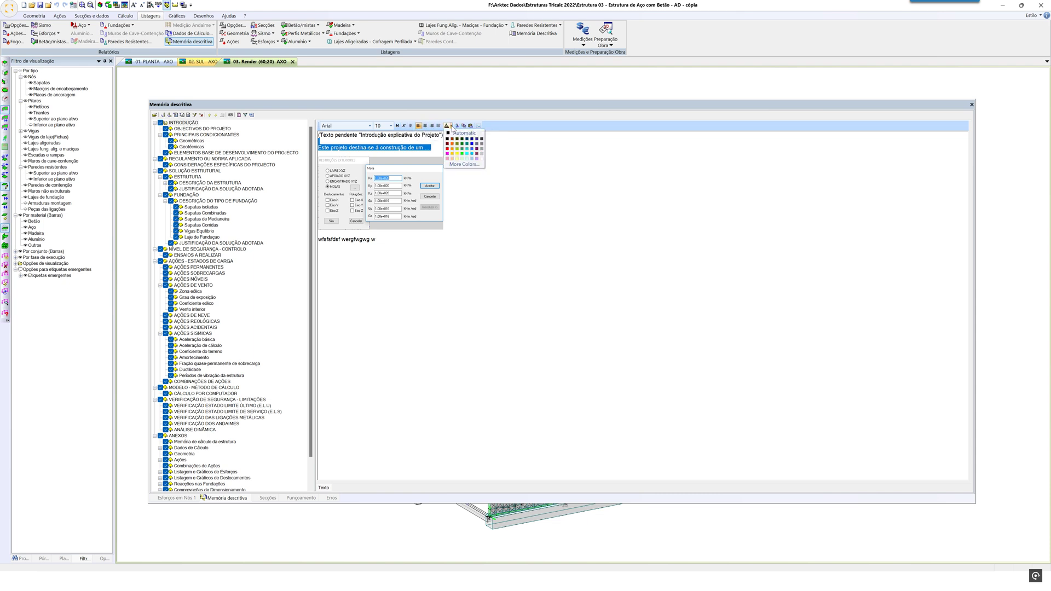
pyautogui.click(509, 129)
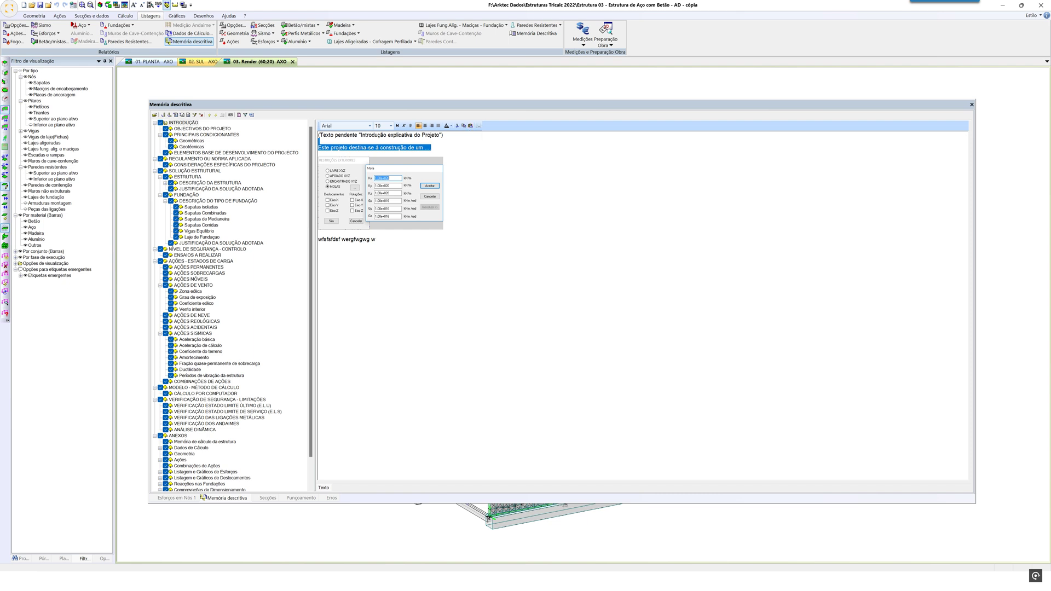
pyautogui.click(375, 240)
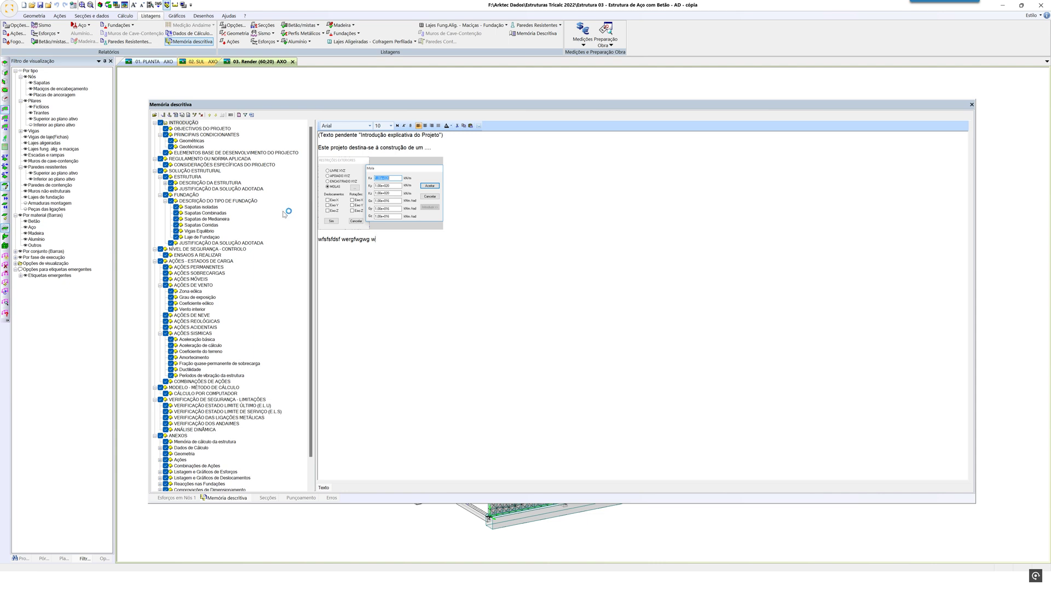
# View the contents of the OBJECTIVOS DO PROJETO, PRINCIPAIS CONDICIONANTES and Geométricas chapters
pyautogui.click(189, 130)
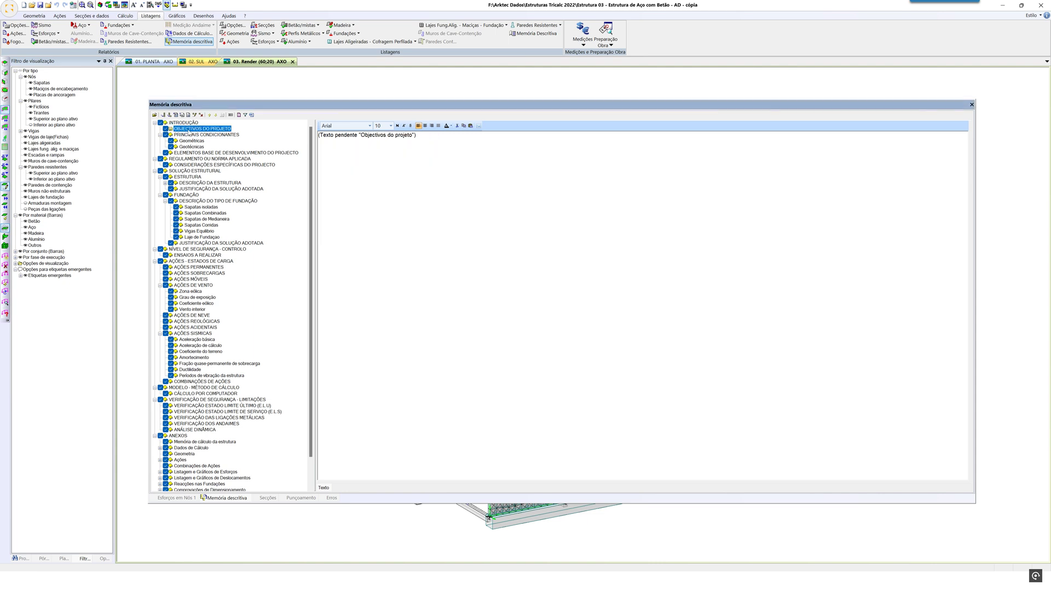
pyautogui.click(232, 135)
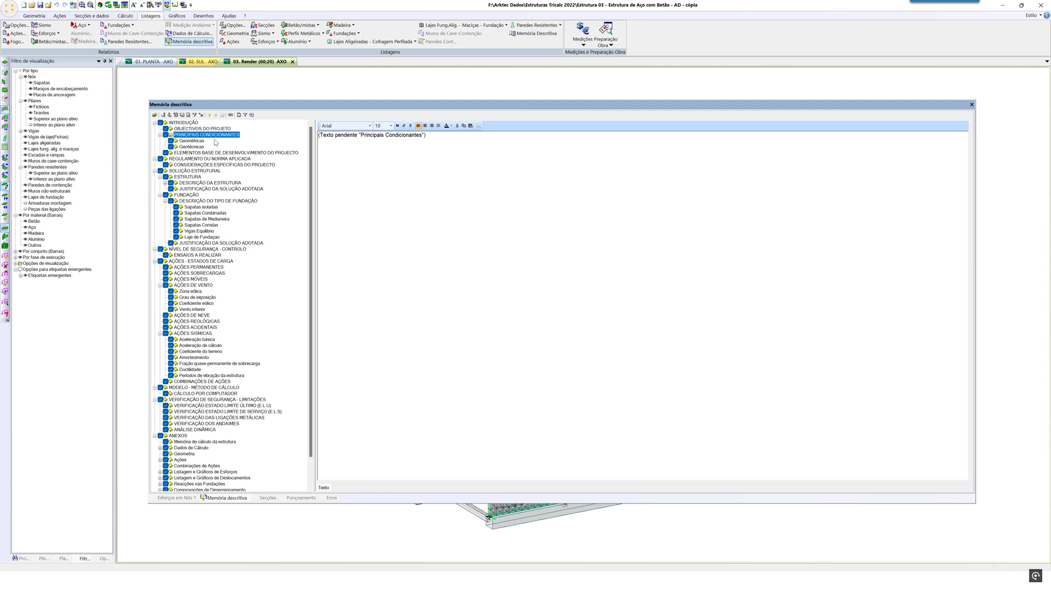
pyautogui.click(194, 142)
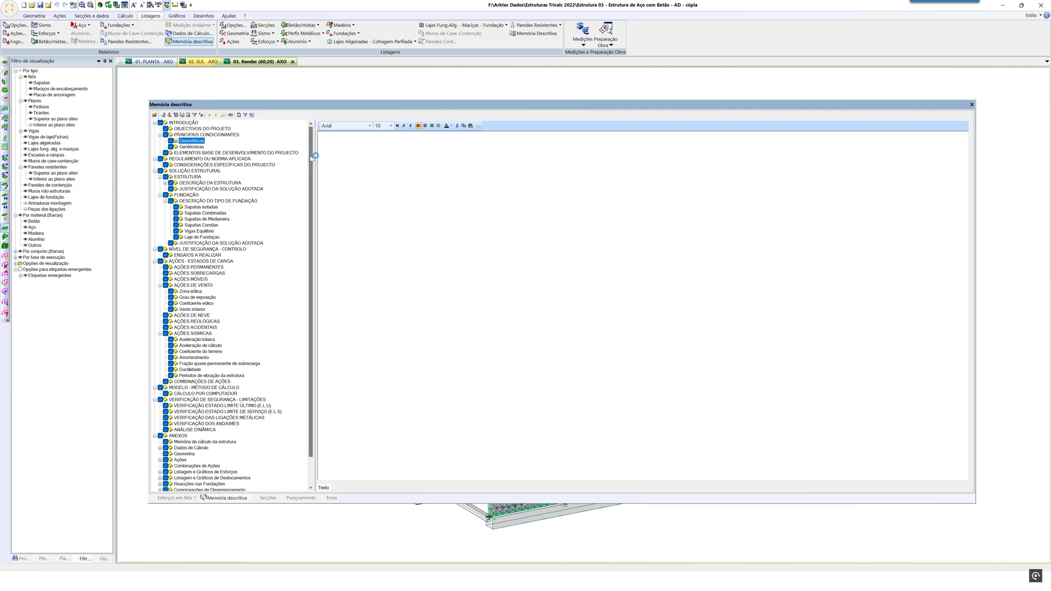
# Expand the Ações section of ANEXOS and rename its second report so that the title begins with "Relatório das ações nas barras"
pyautogui.scroll(-2, 310, 158)
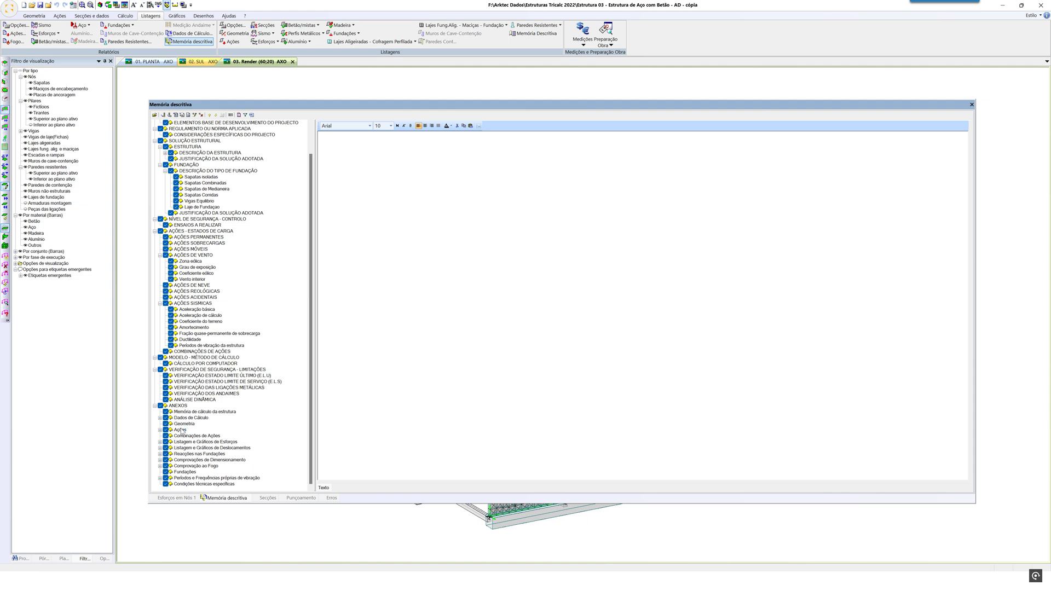
pyautogui.click(160, 430)
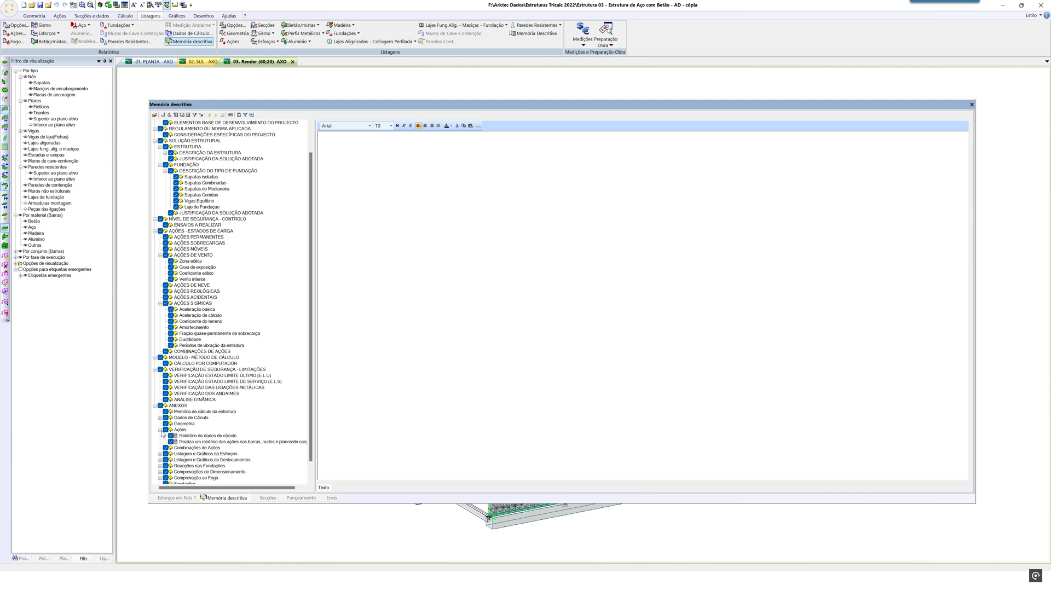
pyautogui.click(194, 436)
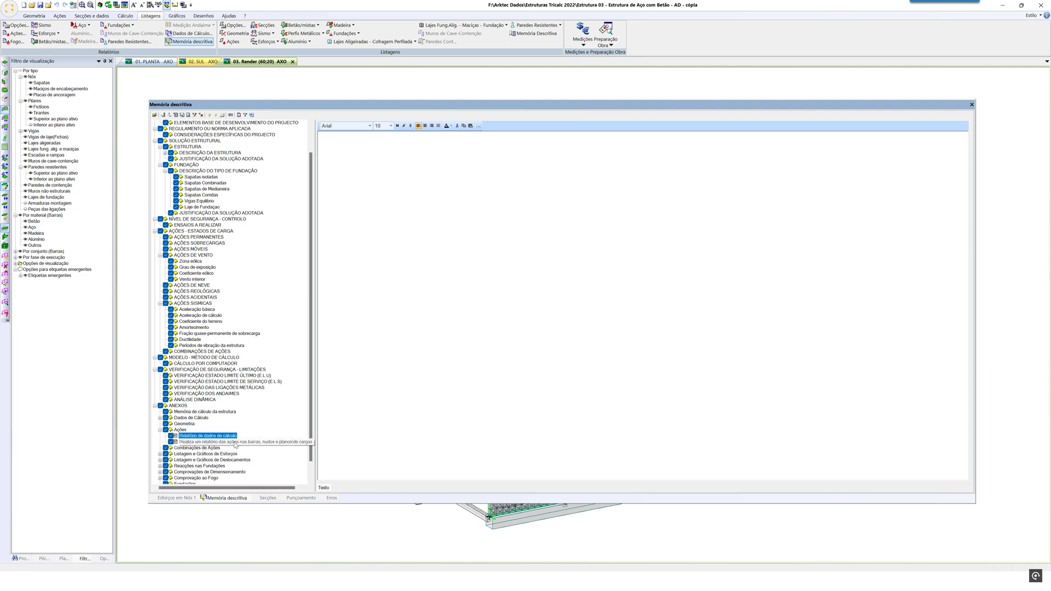
pyautogui.click(217, 443)
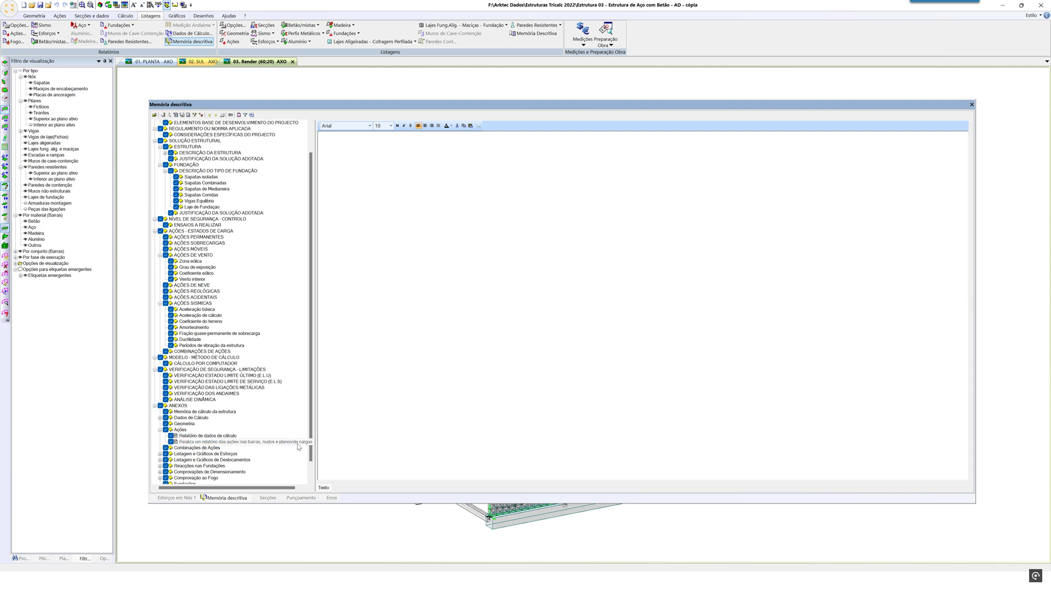
pyautogui.click(268, 442)
pyautogui.click(214, 443)
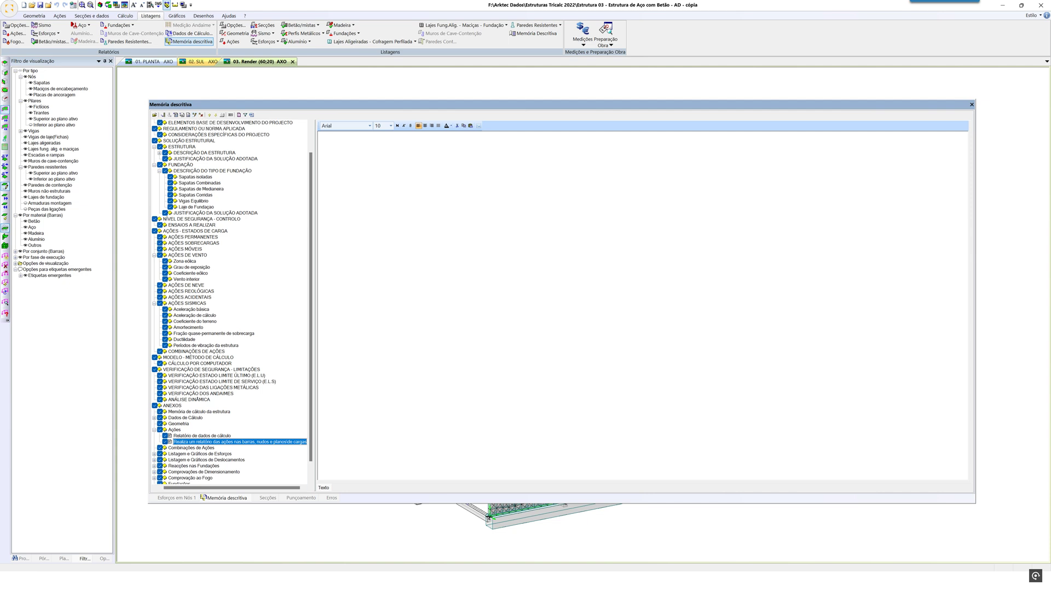
pyautogui.moveTo(198, 443); pyautogui.dragTo(159, 445)
pyautogui.write('R')
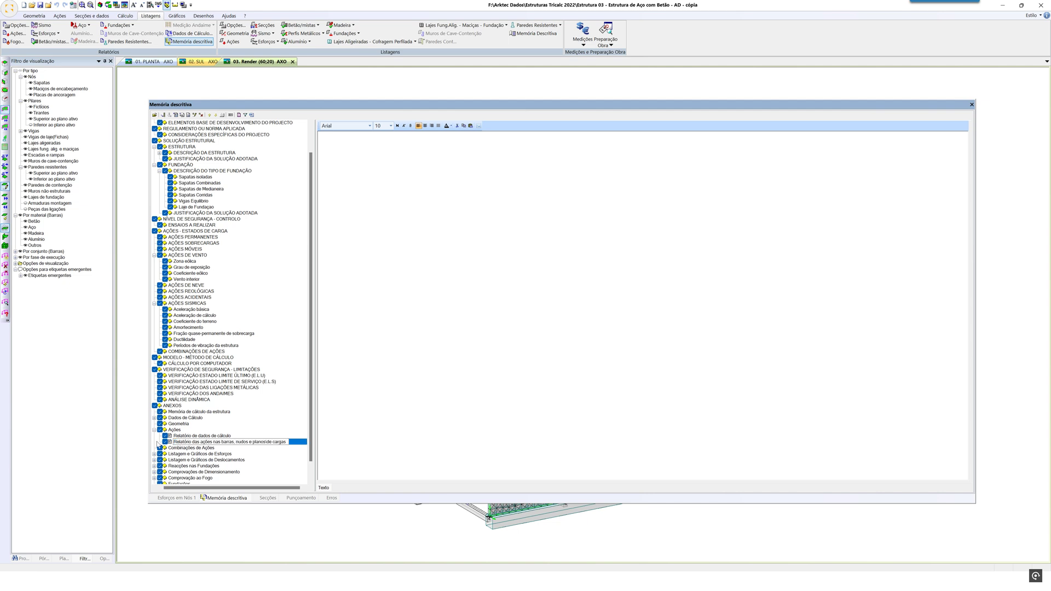
pyautogui.click(296, 443)
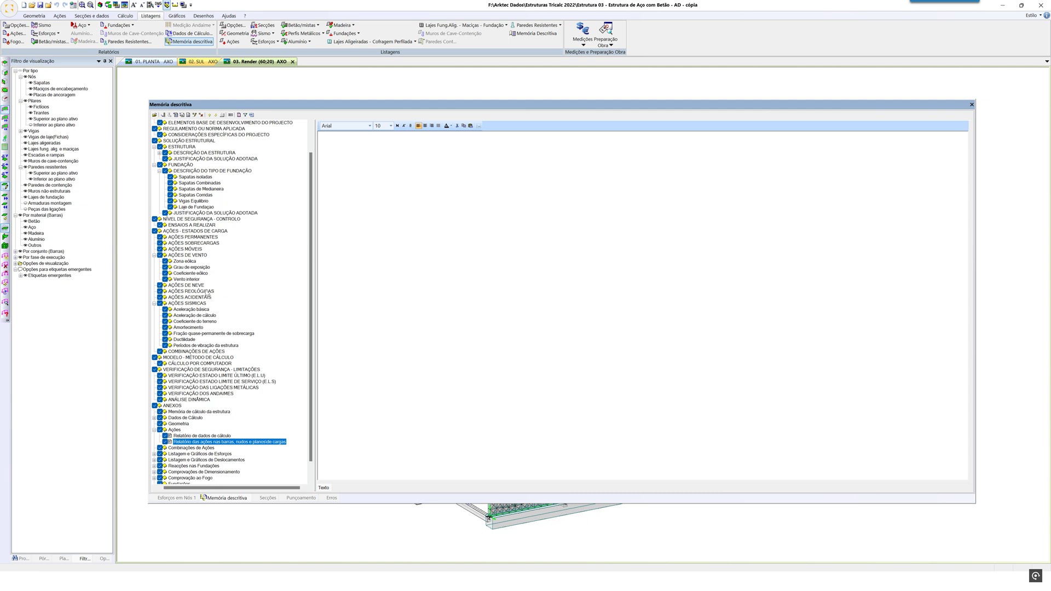
# Expand the Dados de Cálculo and Comprovação ao Fogo sections of ANEXOS to show the reports they contain
pyautogui.click(154, 418)
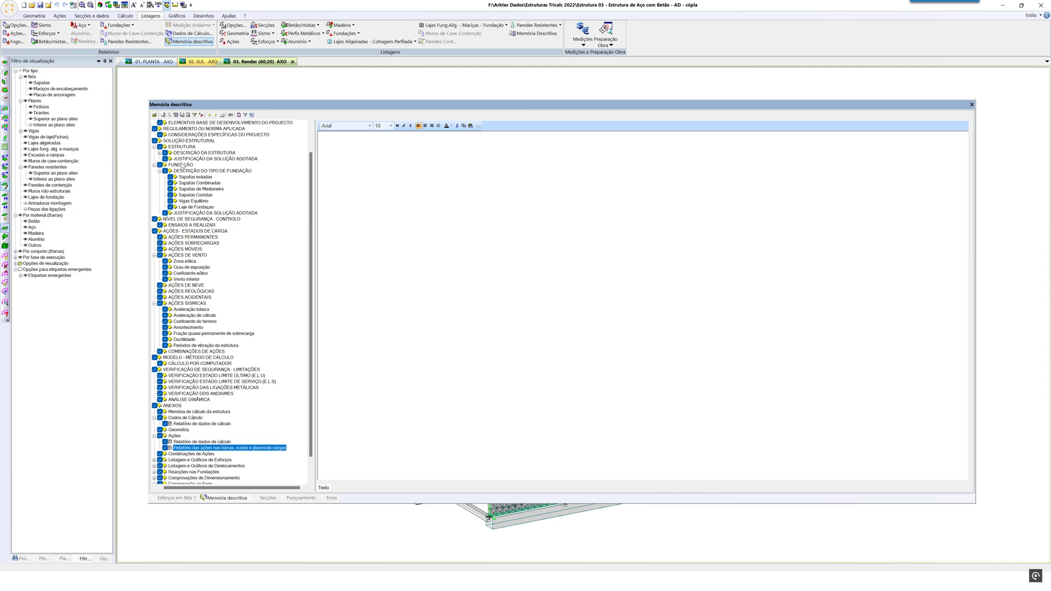
pyautogui.moveTo(311, 386); pyautogui.dragTo(315, 436)
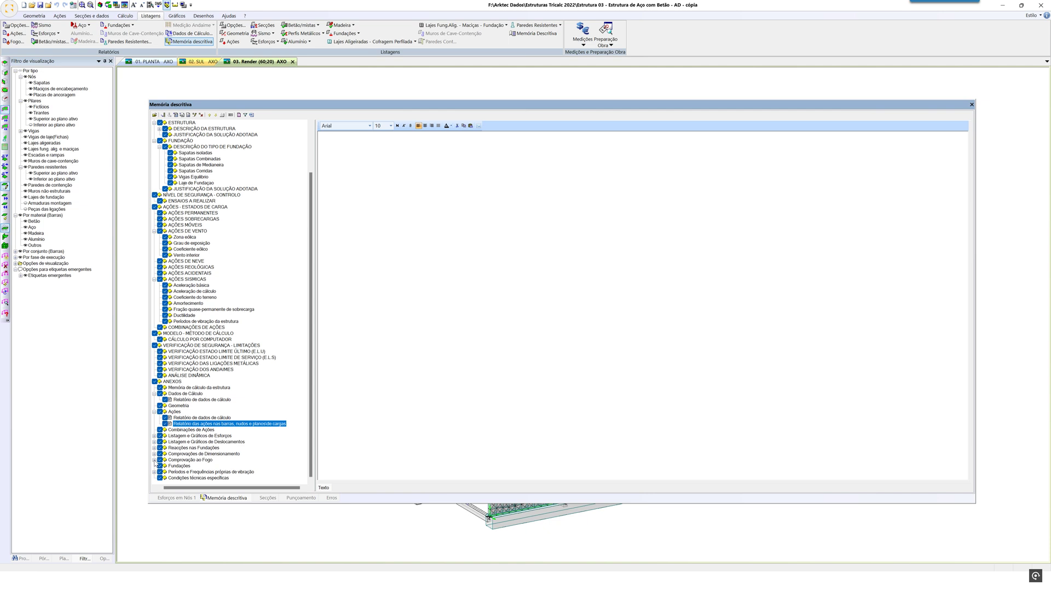
pyautogui.click(155, 461)
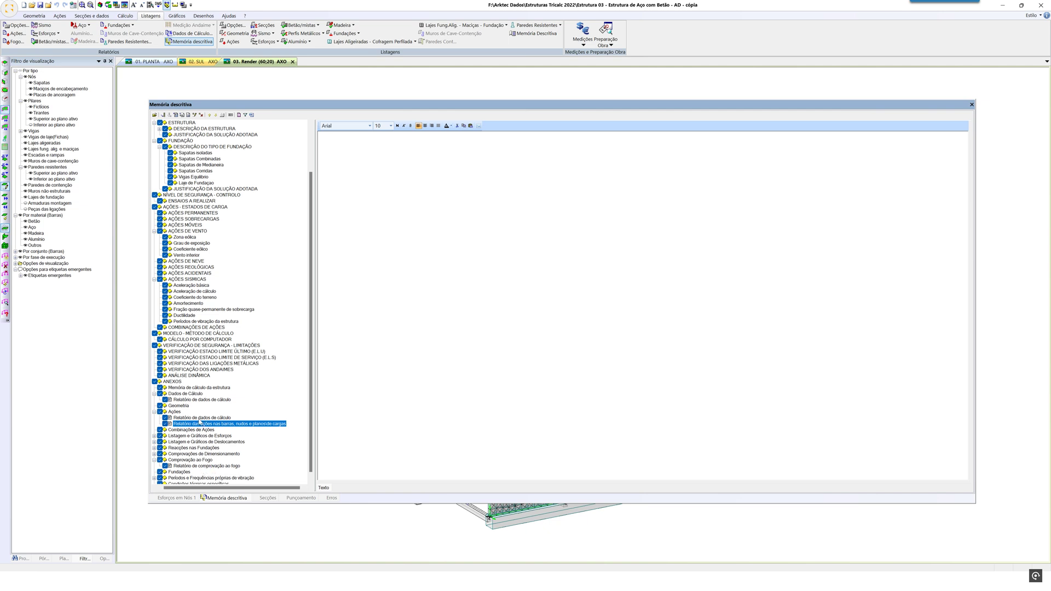
# Select the Geometria section of ANEXOS, examine the report types available for insertion, and leave without inserting one
pyautogui.click(207, 418)
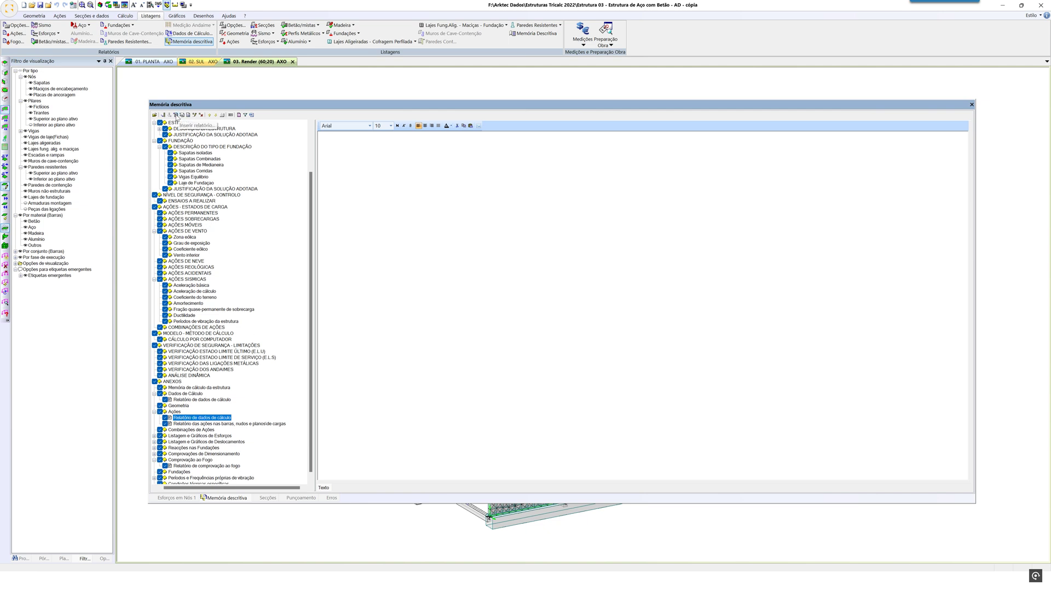
pyautogui.click(177, 406)
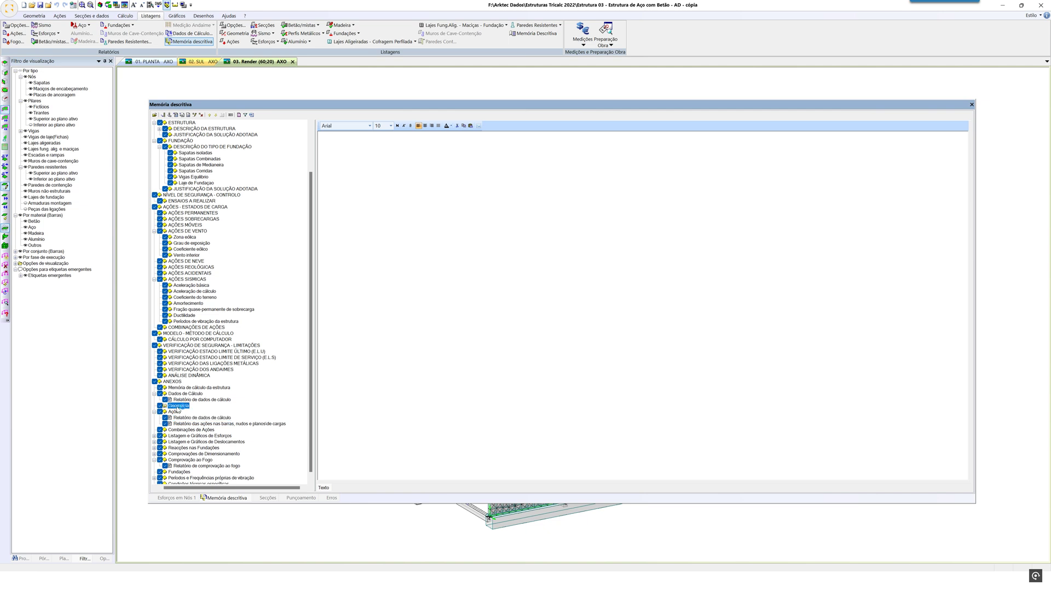
pyautogui.click(171, 116)
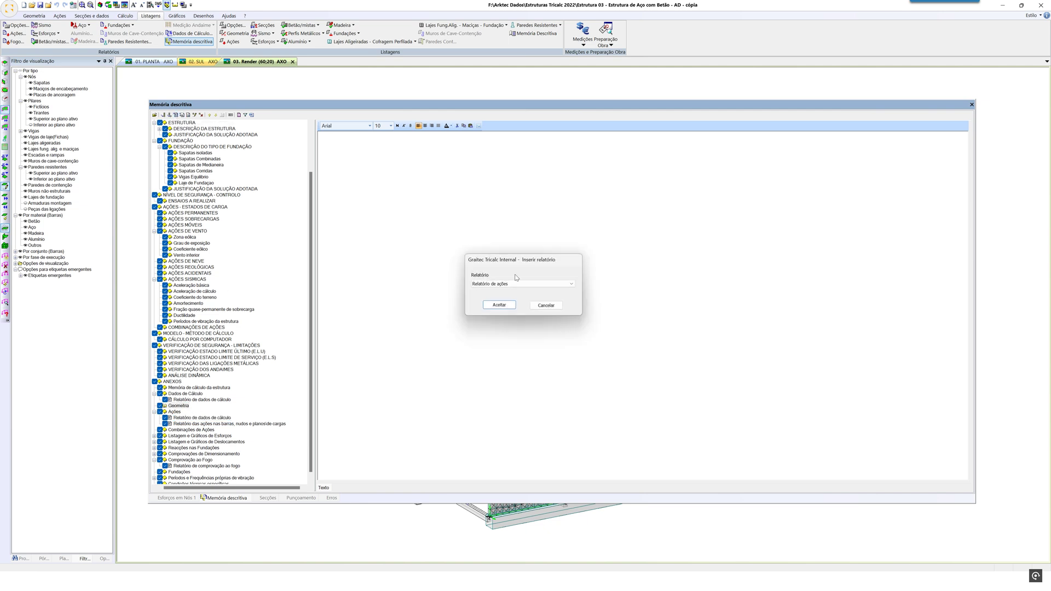
pyautogui.click(573, 284)
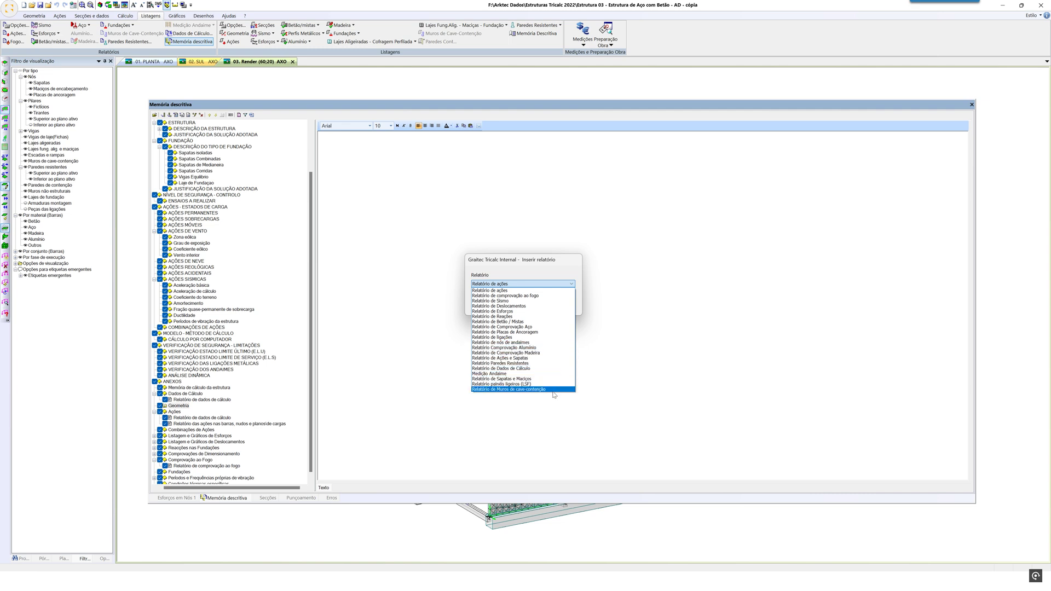
pyautogui.click(536, 274)
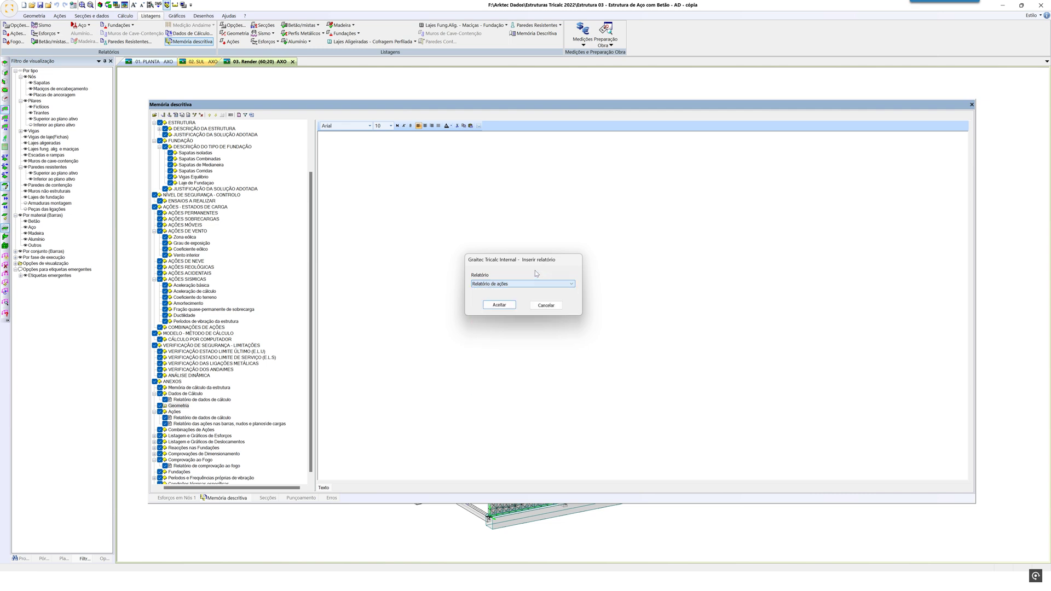
pyautogui.click(558, 304)
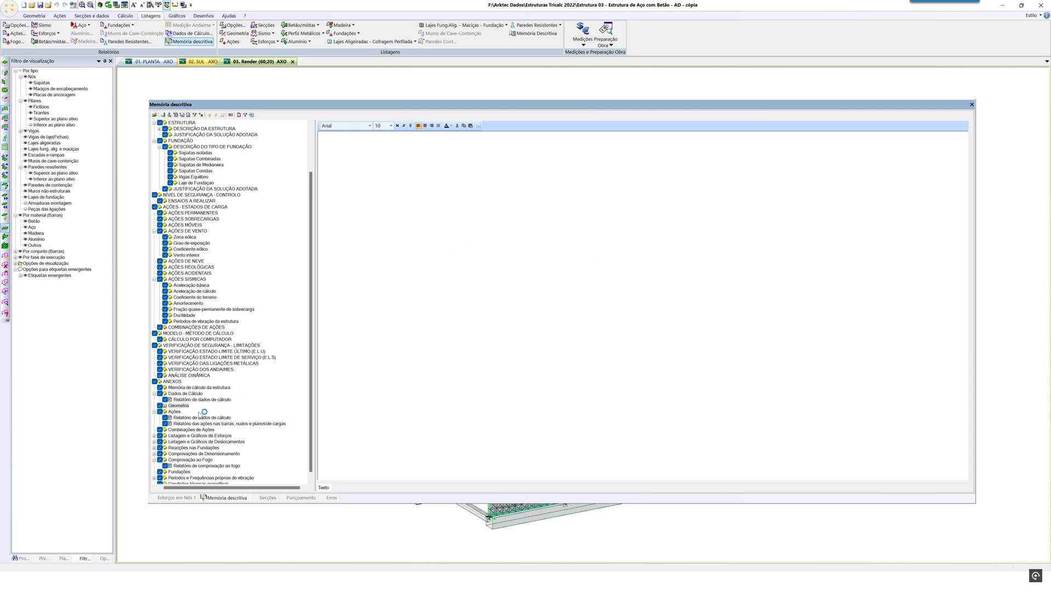
# Review the composition options of the Relatório de dados de cálculo in the Ações section of ANEXOS
pyautogui.click(181, 419)
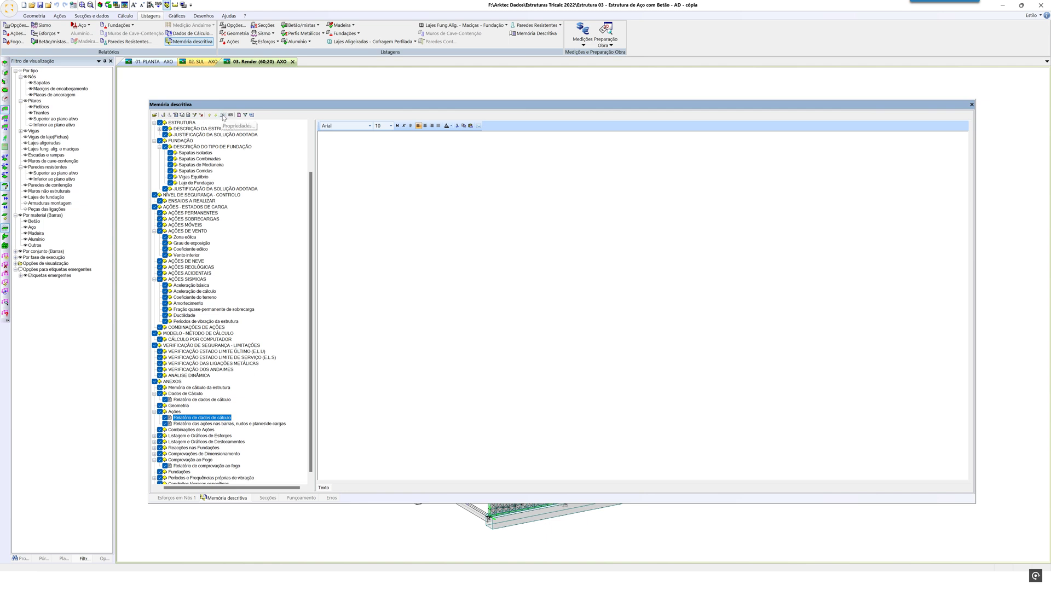
pyautogui.click(224, 116)
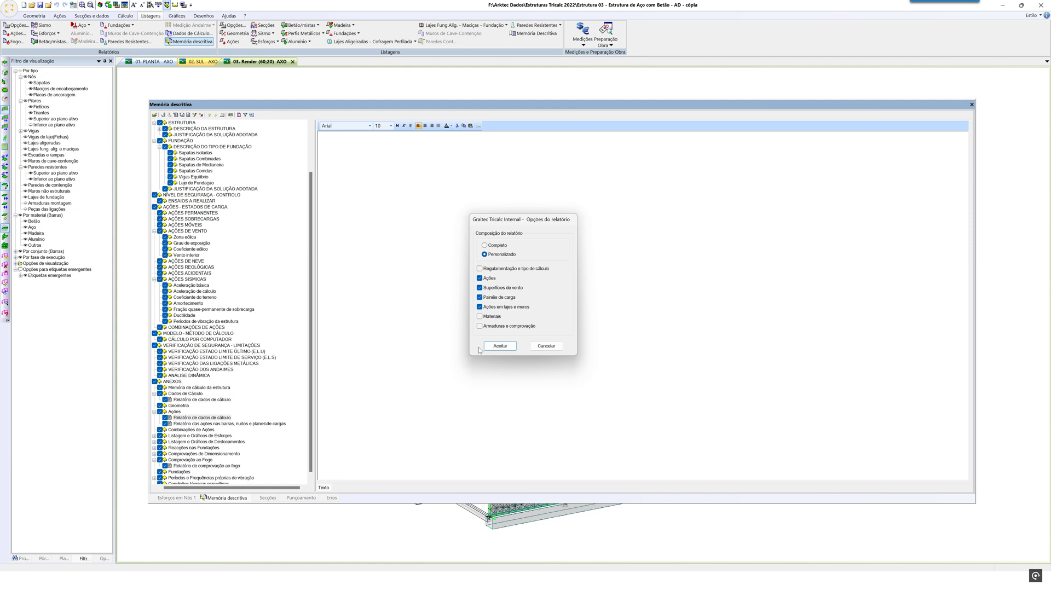
pyautogui.click(500, 346)
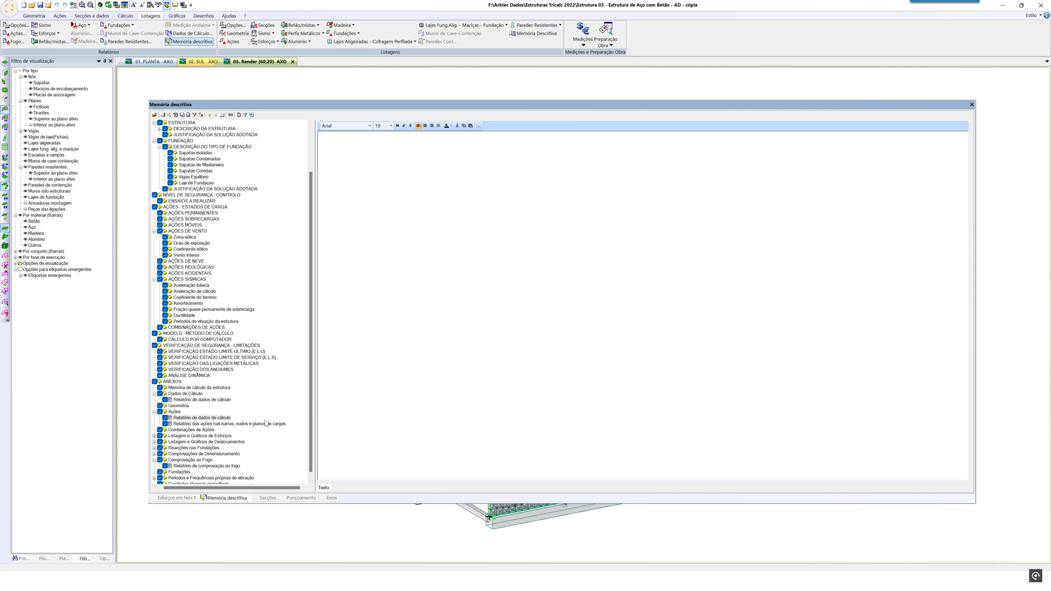
# Expand Listagem e Gráficos de Esforços to view its Relatório de solicitações, and select the Combinações de Ações section
pyautogui.click(245, 425)
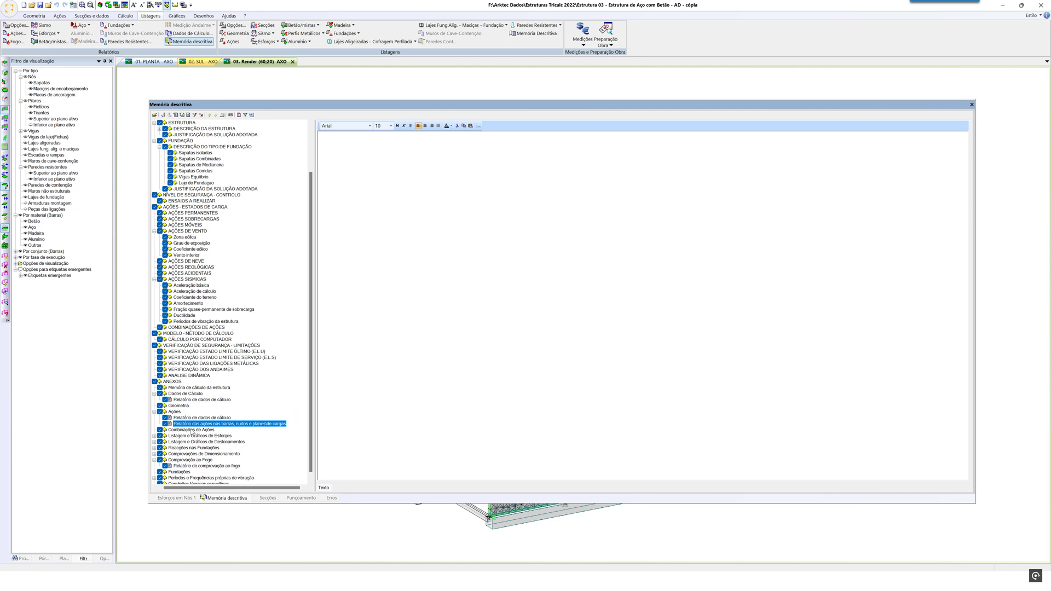
pyautogui.click(154, 436)
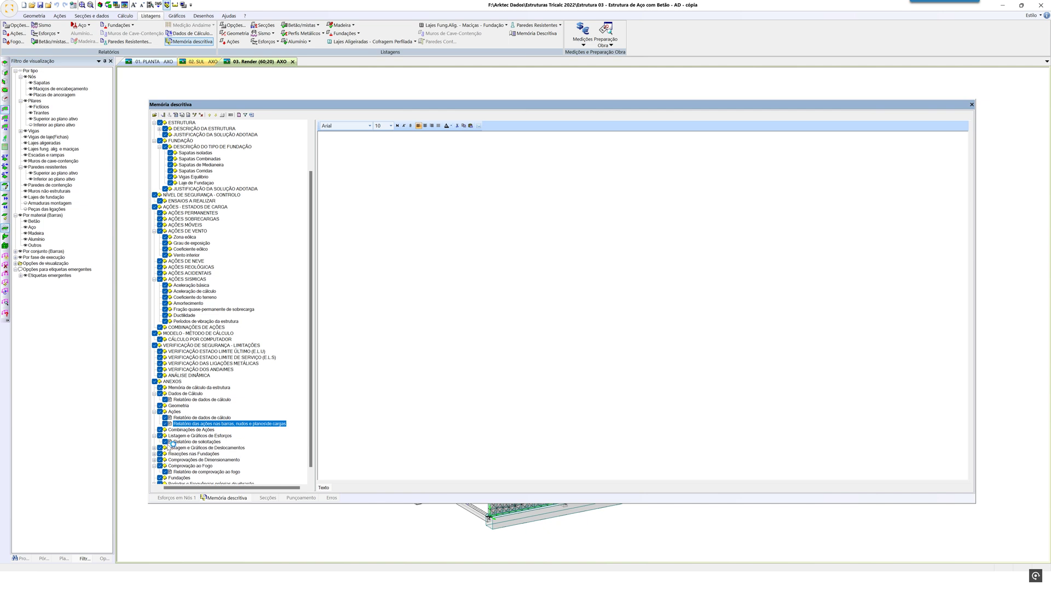
pyautogui.click(185, 443)
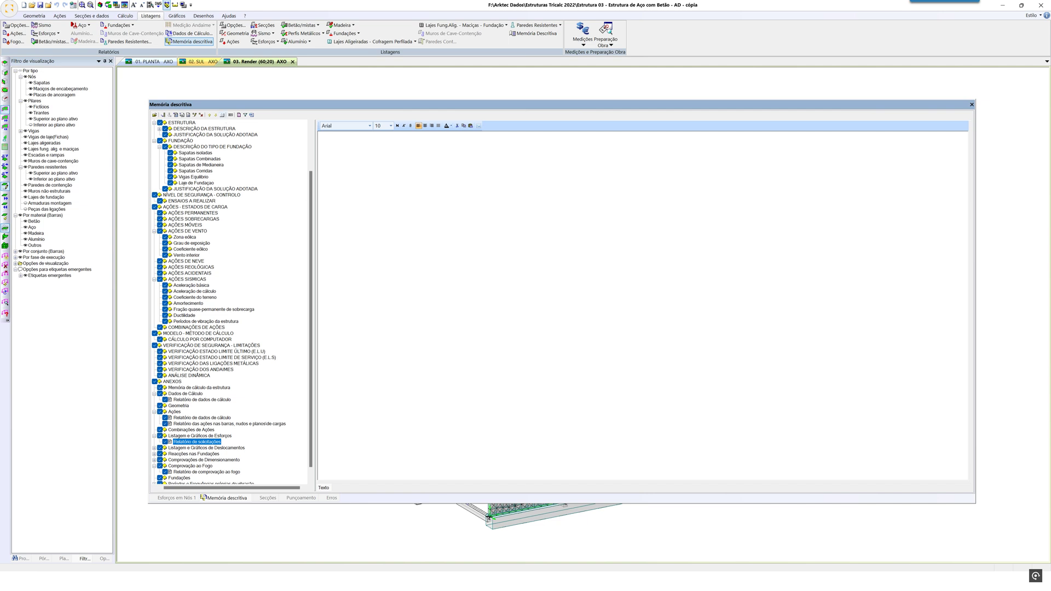
pyautogui.click(172, 430)
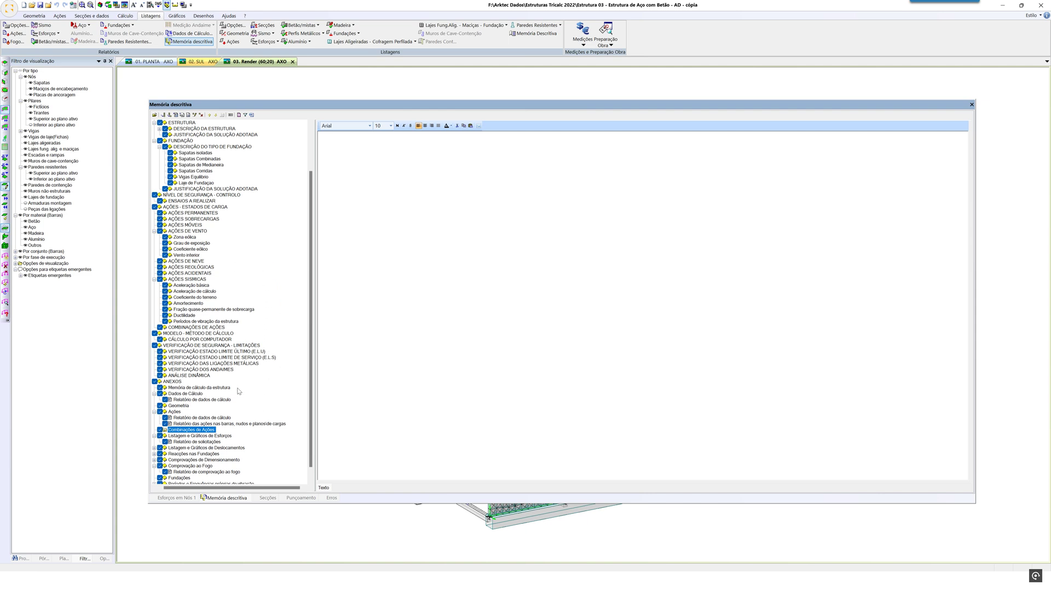
# View the DESCRIÇÃO DA ESTRUTURA chapter of SOLUÇÃO ESTRUTURAL and expand its subchapters
pyautogui.scroll(3, 280, 208)
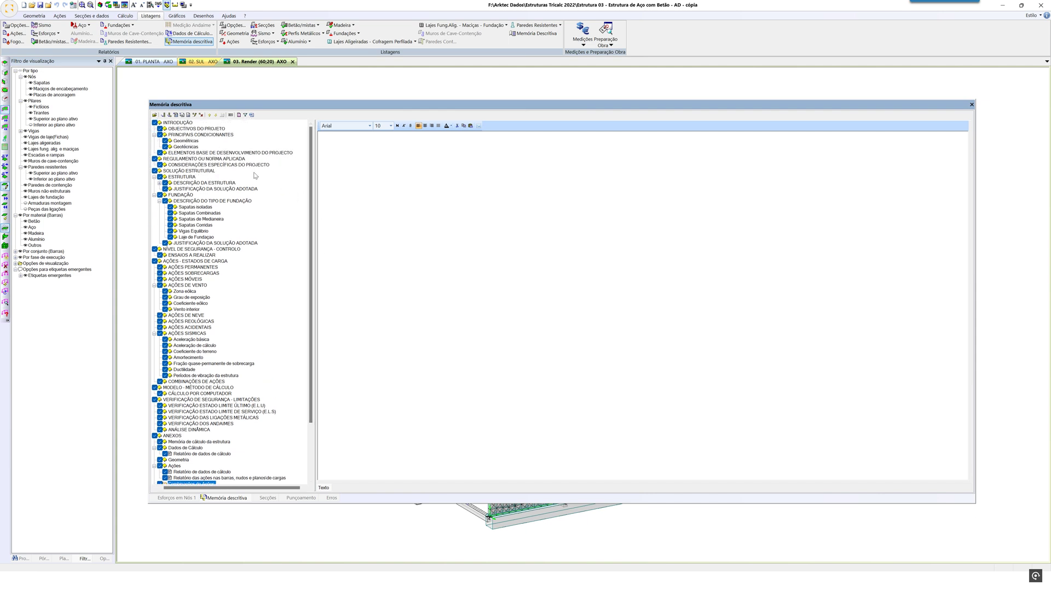
pyautogui.click(229, 184)
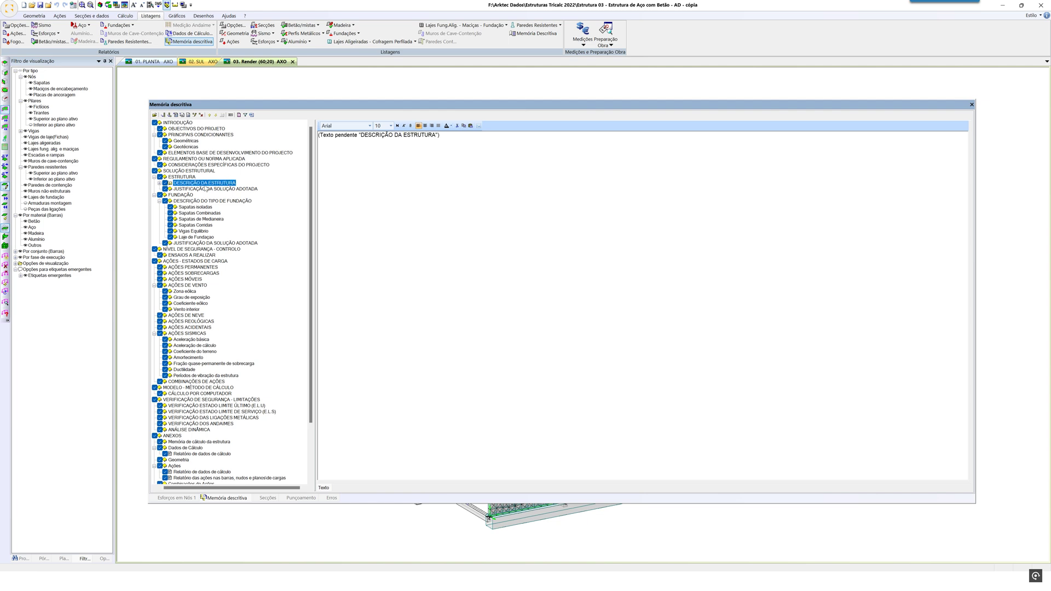
pyautogui.click(160, 184)
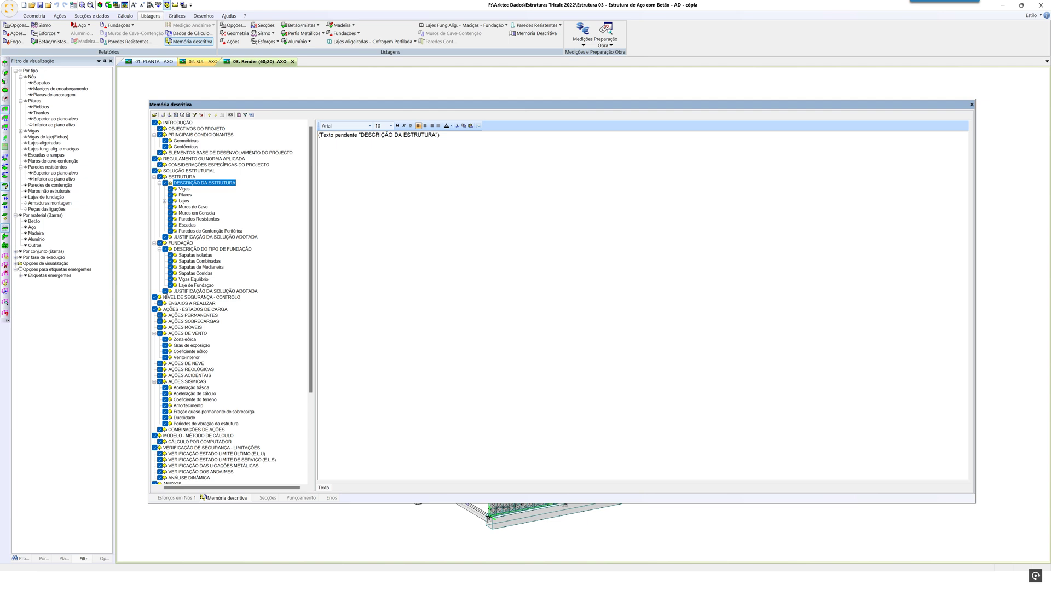
pyautogui.moveTo(643, 108)
pyautogui.mouseDown()
pyautogui.moveTo(642, 425)
pyautogui.moveTo(631, 110)
pyautogui.mouseUp()
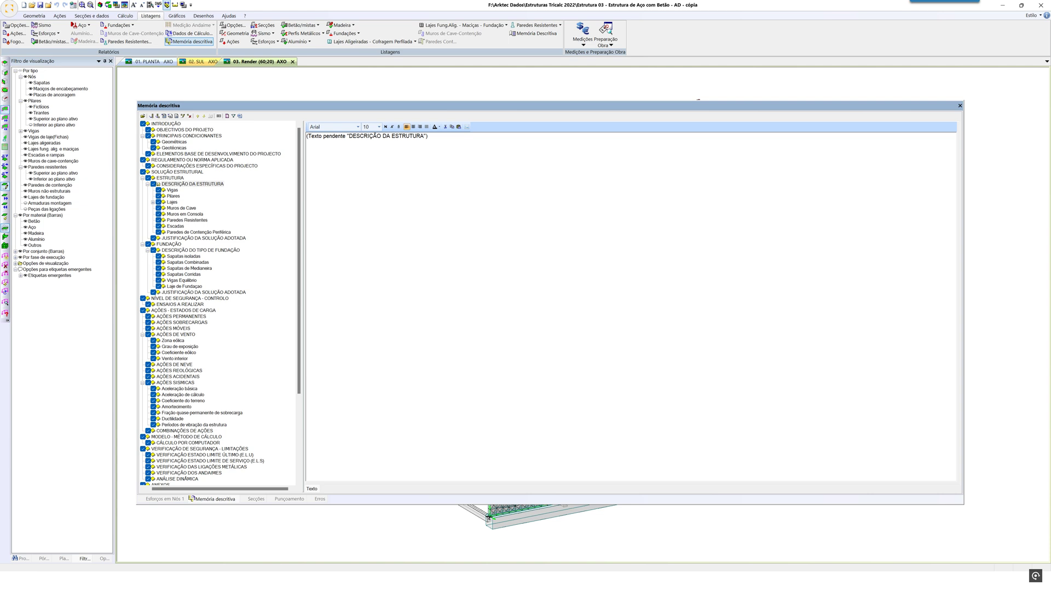
# Insert the current render graphic under DESCRIÇÃO DA ESTRUTURA and name it "Gráfico Geometria Renderizado"
pyautogui.click(203, 186)
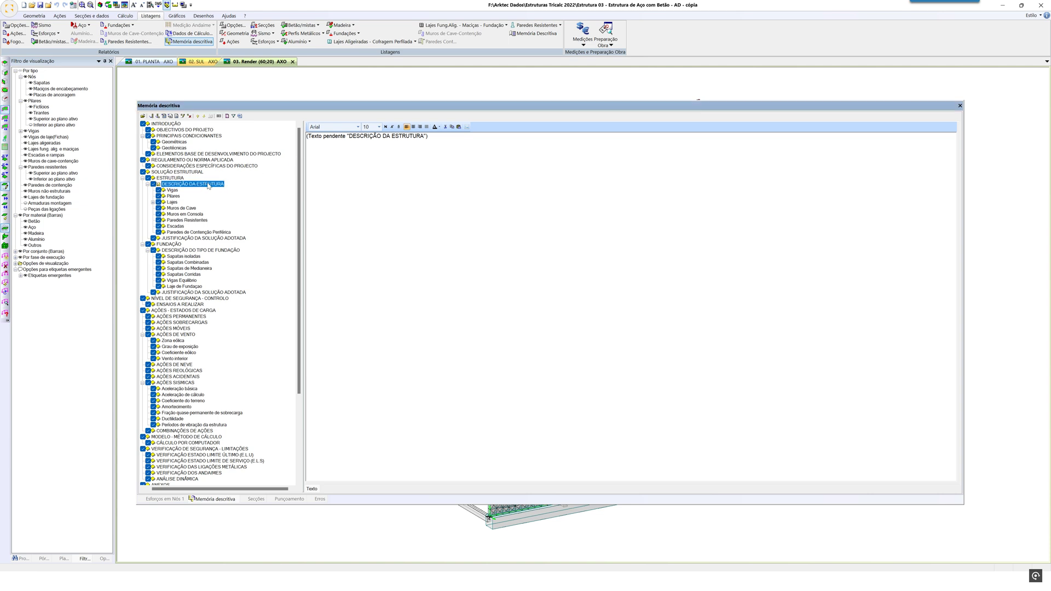
pyautogui.click(171, 117)
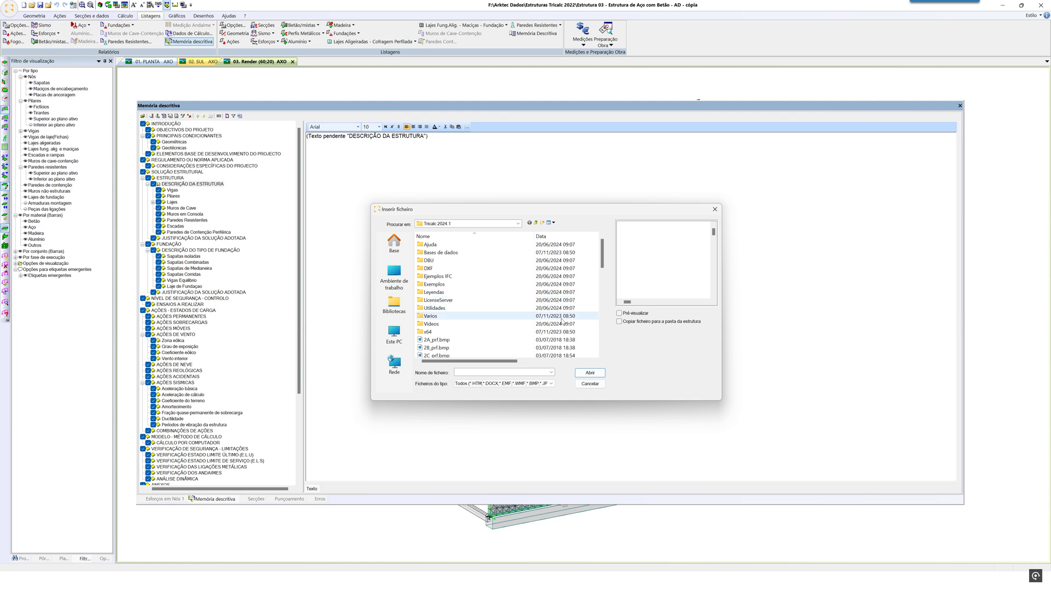
pyautogui.click(590, 384)
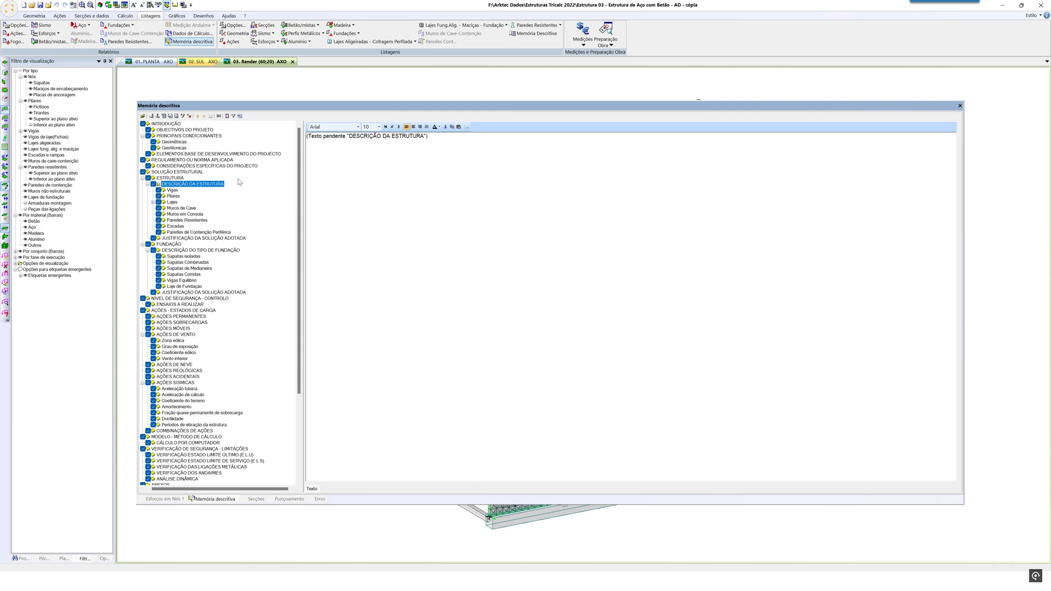
pyautogui.click(176, 117)
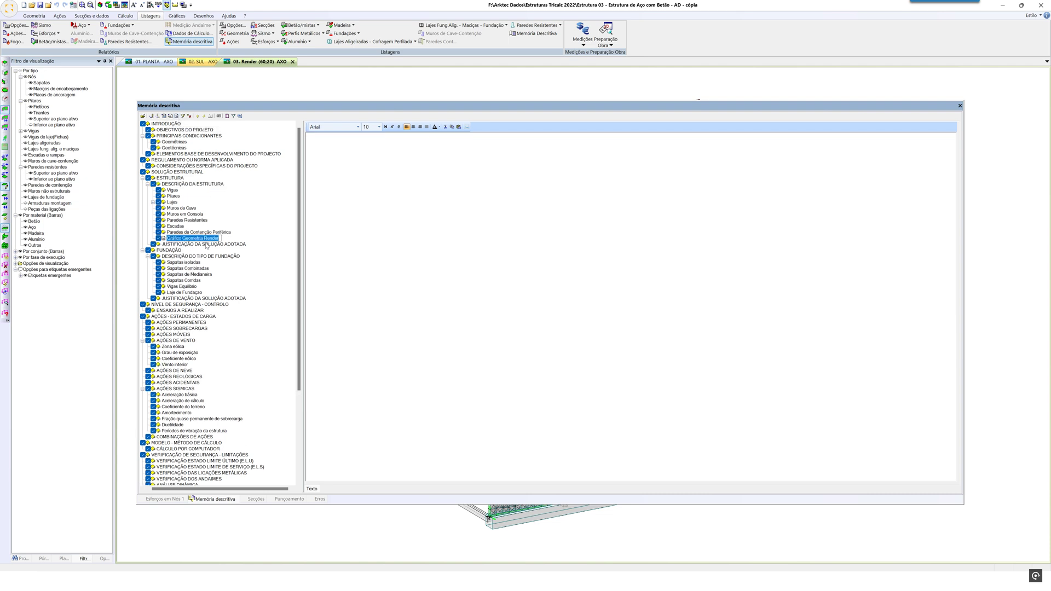
pyautogui.click(228, 240)
pyautogui.click(215, 240)
pyautogui.write('izado')
pyautogui.press('Return')
# Examine which file formats can be inserted into the report, and leave without inserting a file
pyautogui.click(153, 203)
pyautogui.click(153, 202)
pyautogui.click(171, 117)
pyautogui.click(552, 384)
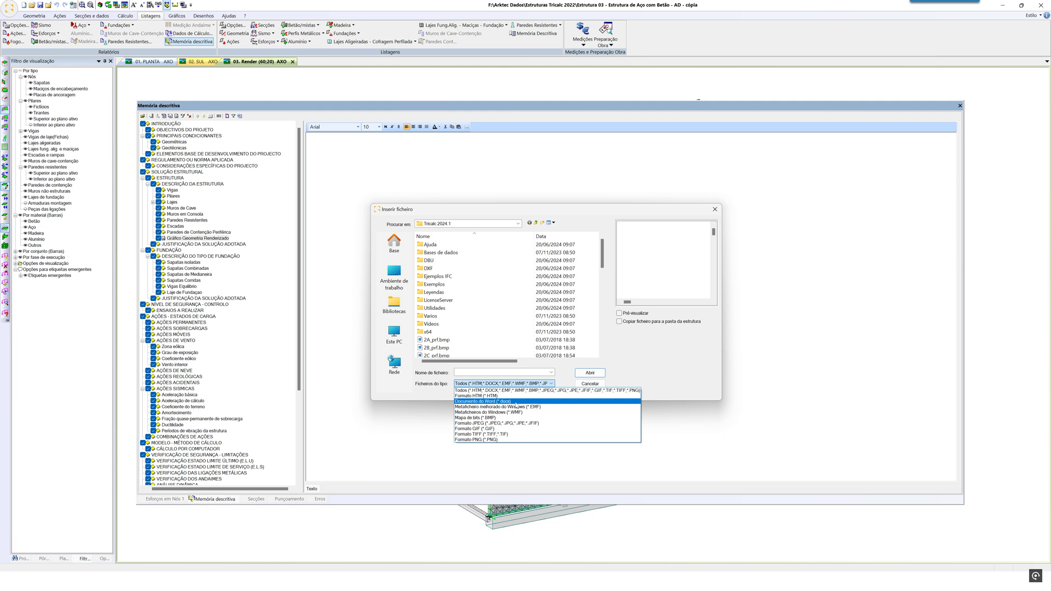
pyautogui.click(586, 385)
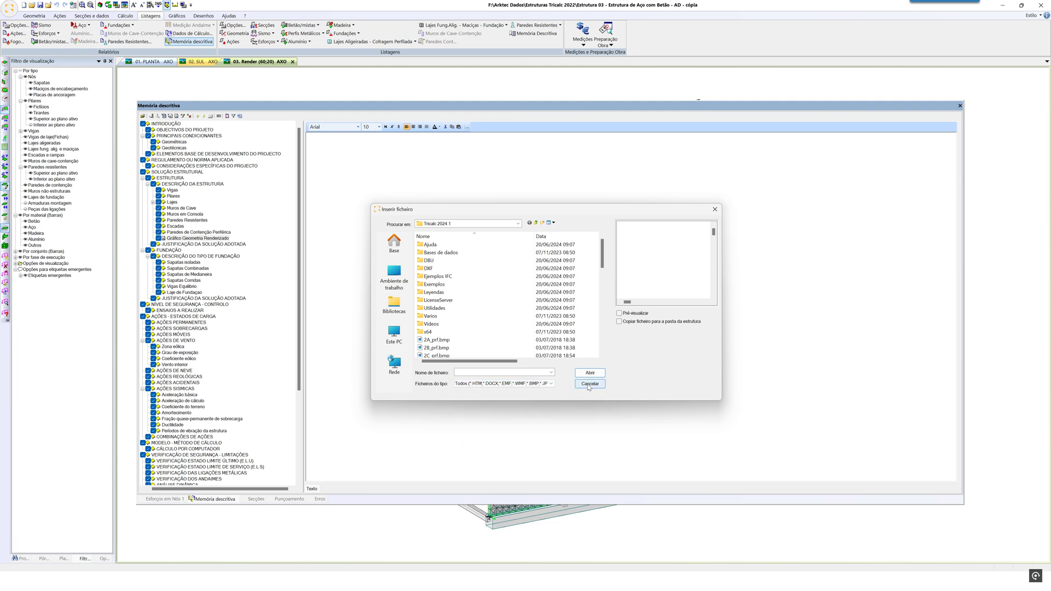
pyautogui.click(589, 384)
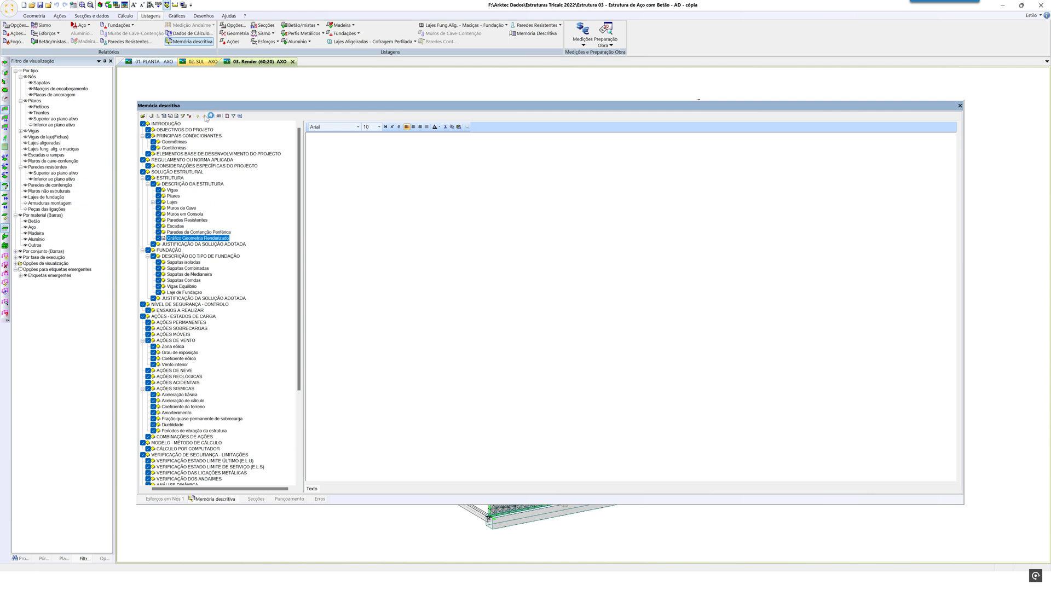
# Move Gráfico Geometria Renderizado up to be the first item of DESCRIÇÃO DA ESTRUTURA, above Vigas
pyautogui.click(198, 116)
pyautogui.click(198, 116)
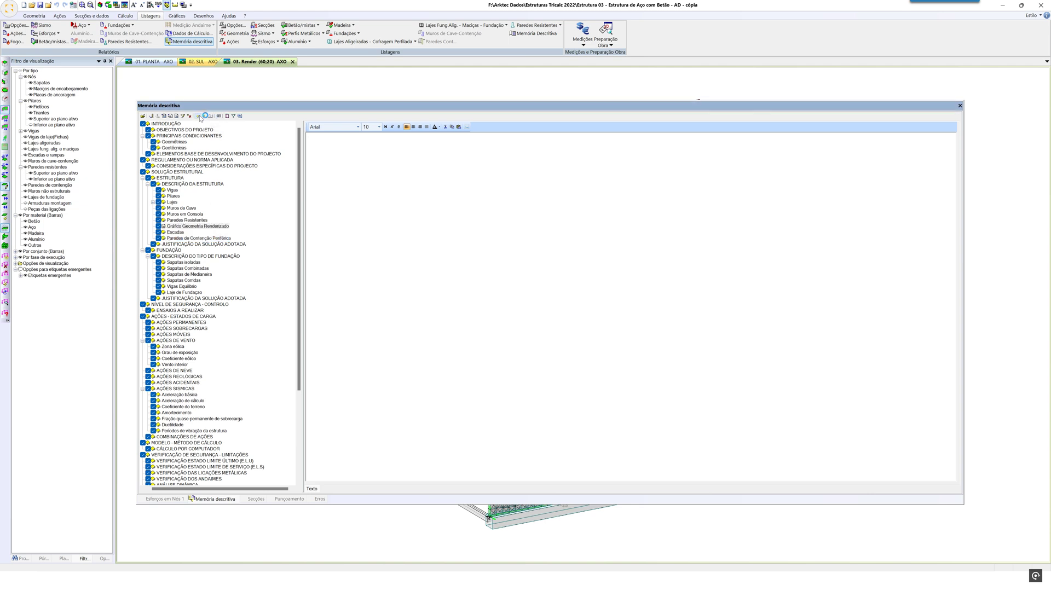
pyautogui.click(199, 116)
pyautogui.click(198, 116)
pyautogui.click(198, 116)
pyautogui.click(198, 116)
pyautogui.click(198, 116)
pyautogui.click(198, 116)
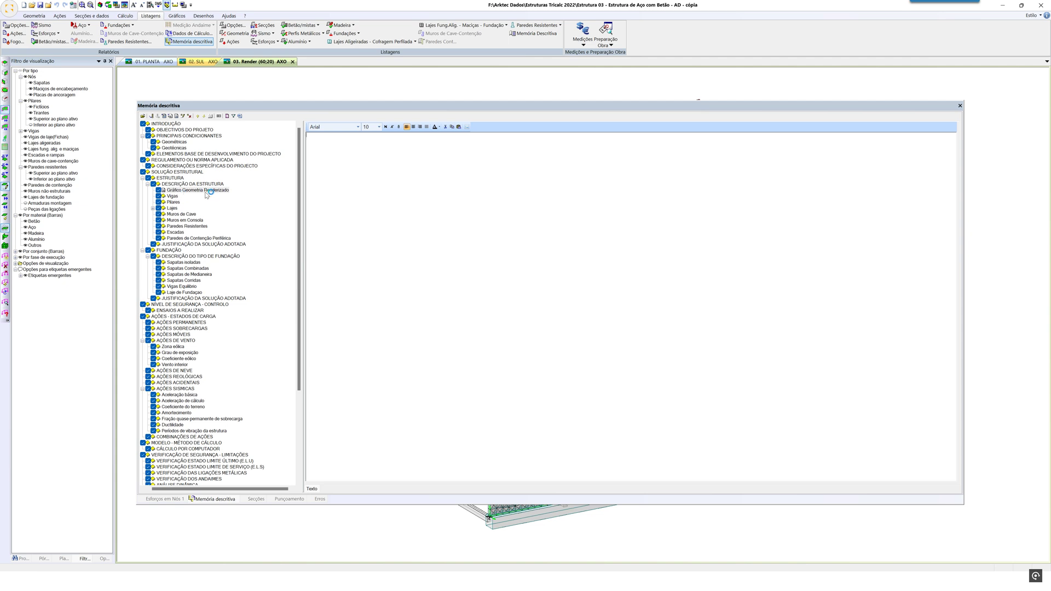
# Examine the variables that can be added to the report text, and leave without adding one
pyautogui.click(219, 117)
pyautogui.click(544, 284)
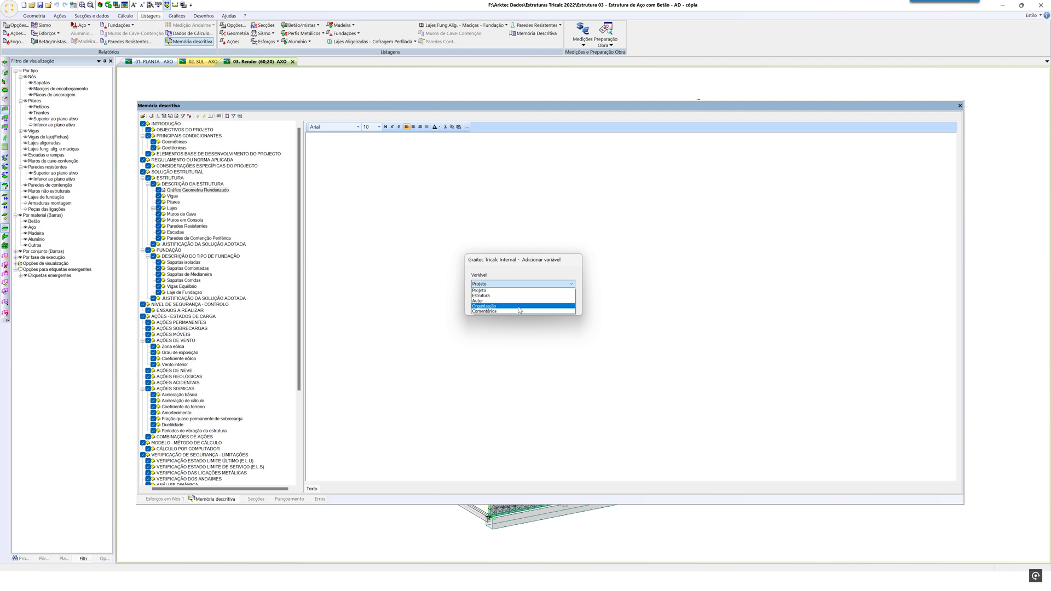
pyautogui.click(528, 266)
pyautogui.click(546, 307)
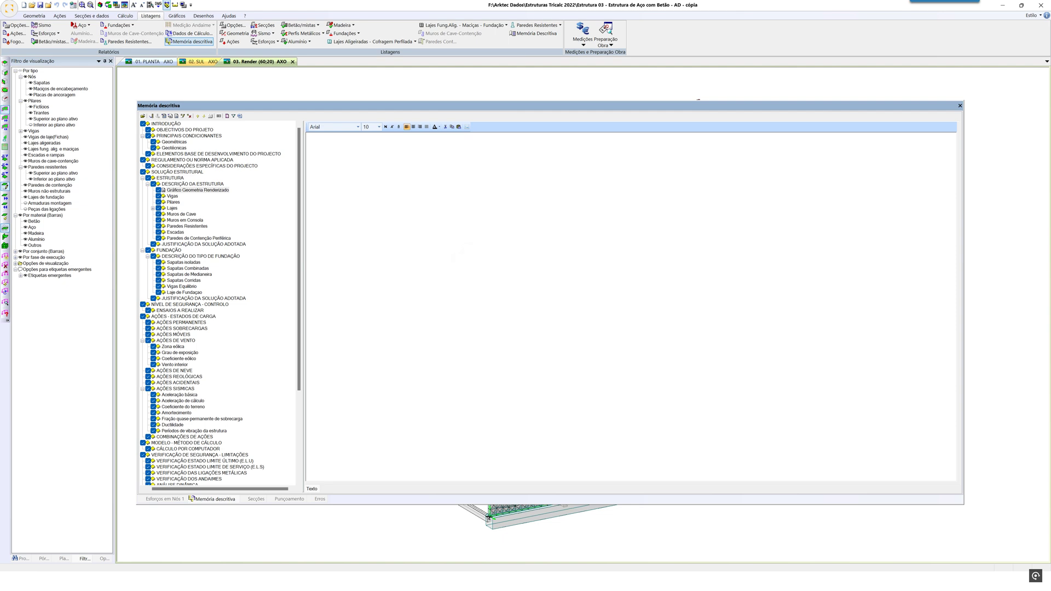
# In the structure's summary properties, set Organização to GRAITEC, fill in the author's name and remove the logo
pyautogui.click(14, 10)
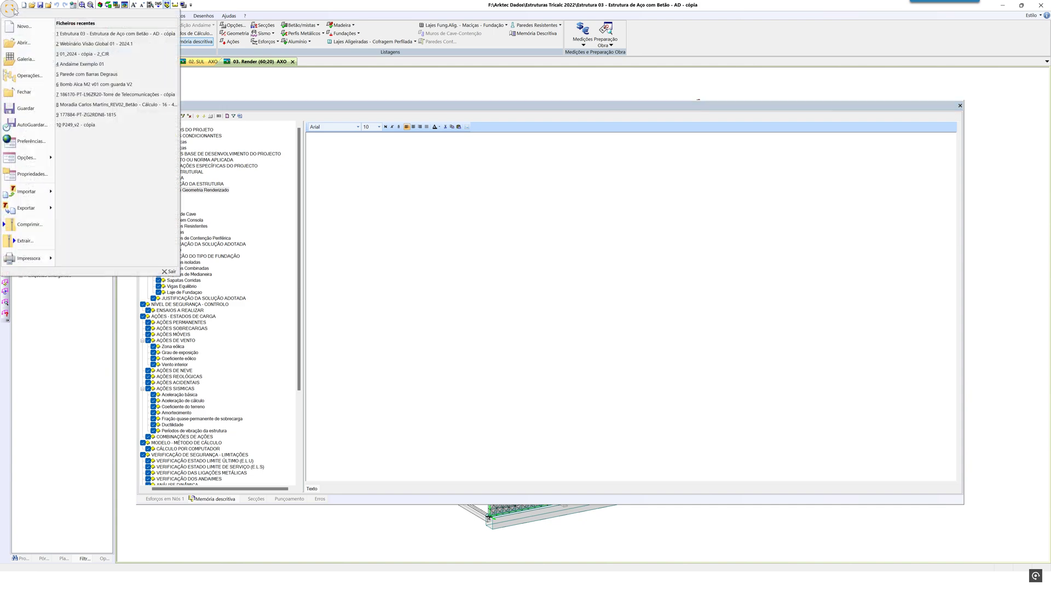
pyautogui.click(34, 174)
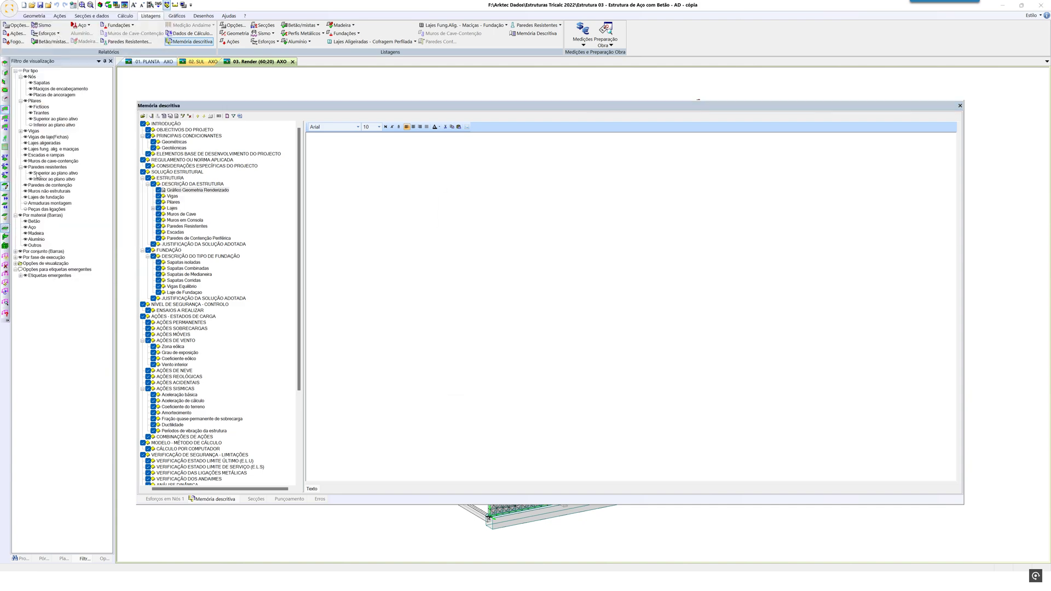
pyautogui.click(476, 211)
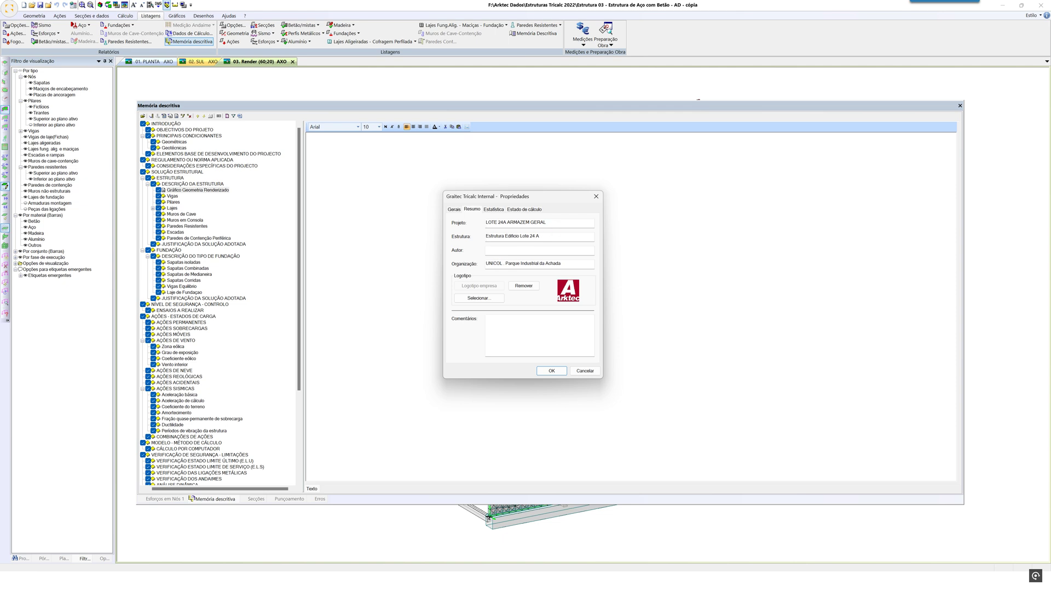
pyautogui.moveTo(564, 263); pyautogui.dragTo(463, 264)
pyautogui.press('Delete')
pyautogui.write('GRAITEC')
pyautogui.click(521, 250)
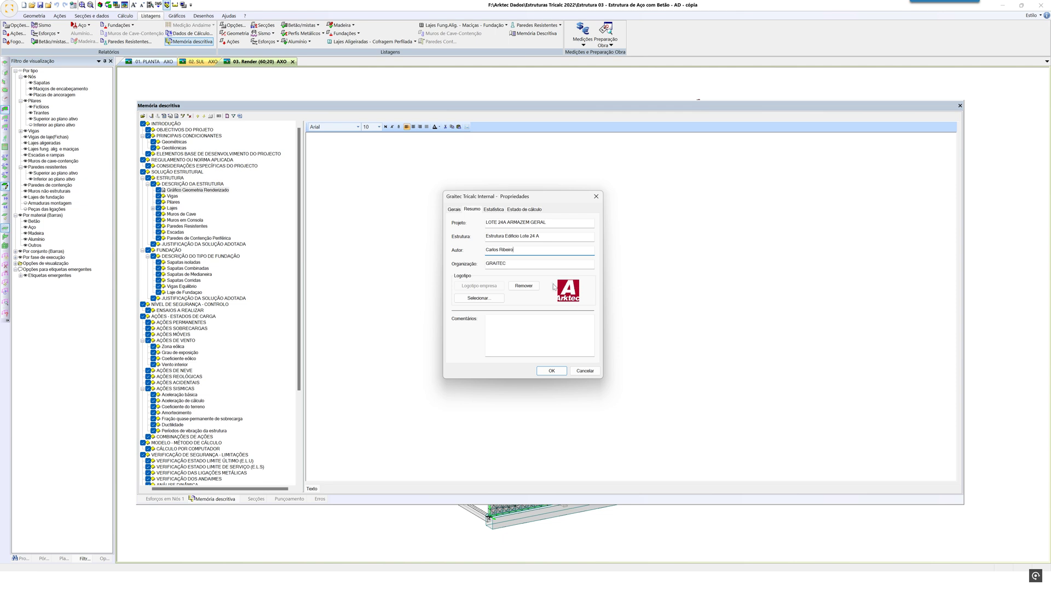
pyautogui.click(536, 286)
pyautogui.click(552, 371)
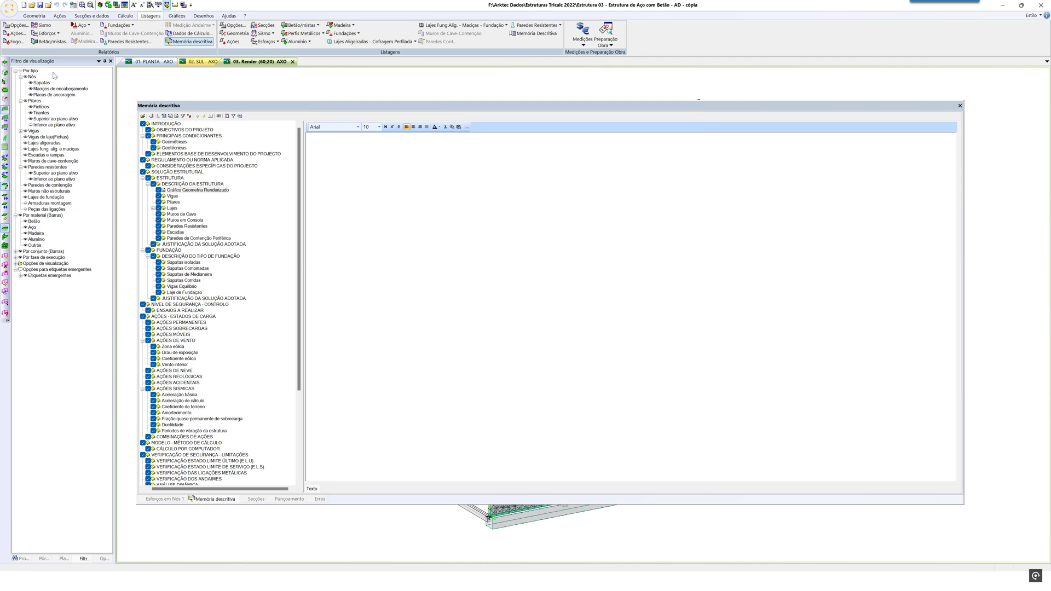
# In the report options, choose Documento de Word (.docx) as the output format and accept the settings
pyautogui.click(227, 117)
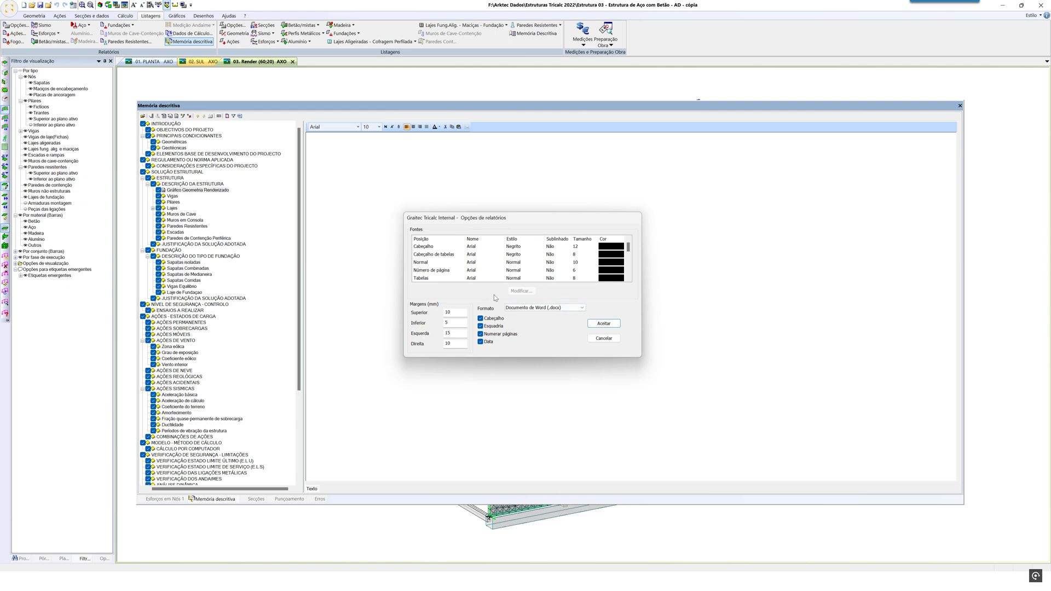
pyautogui.click(582, 308)
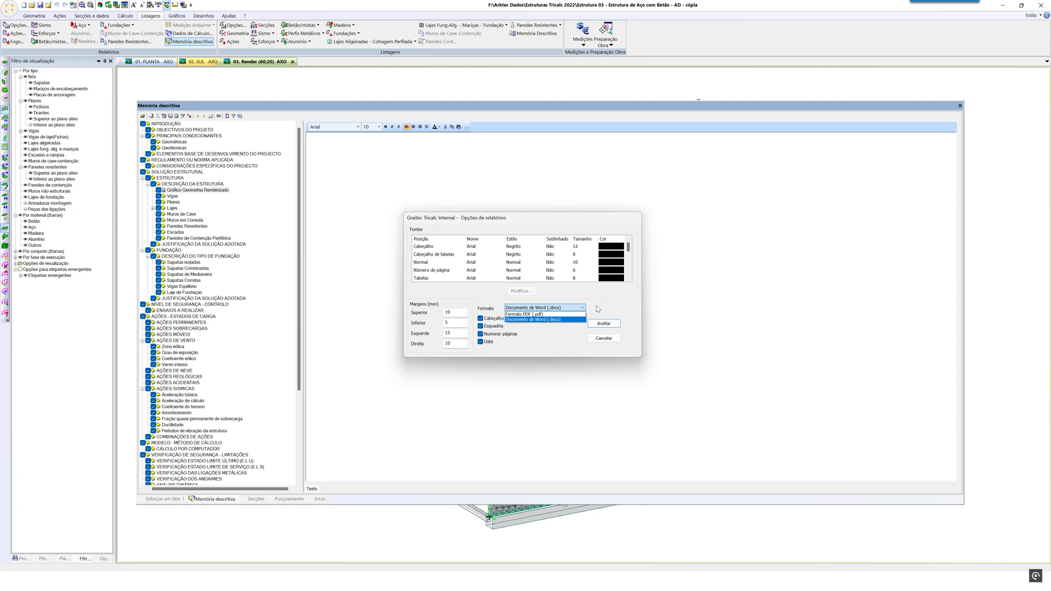
pyautogui.click(542, 319)
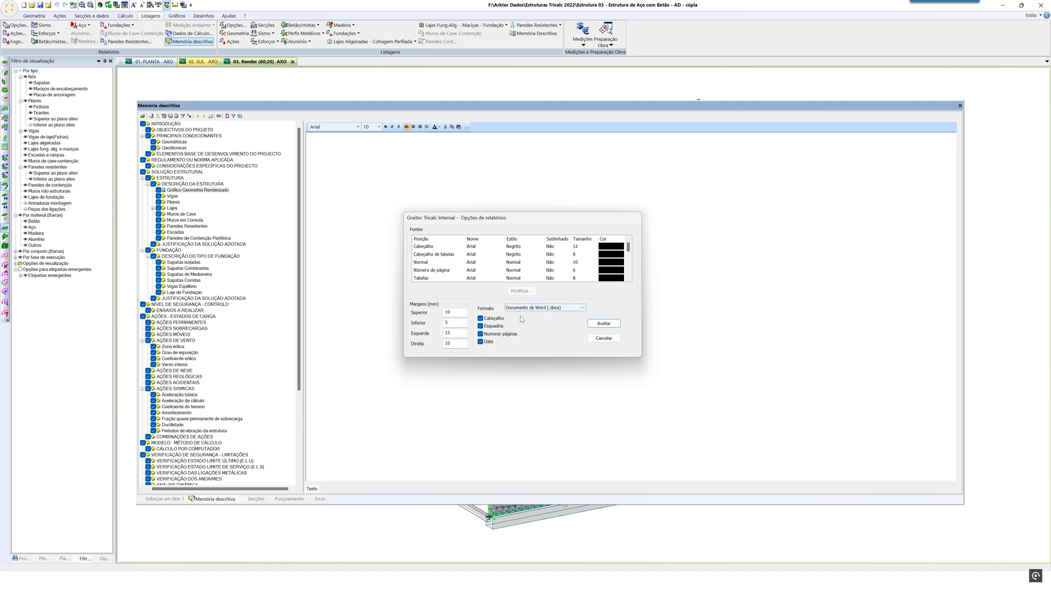
pyautogui.moveTo(455, 312); pyautogui.dragTo(425, 314)
pyautogui.click(604, 324)
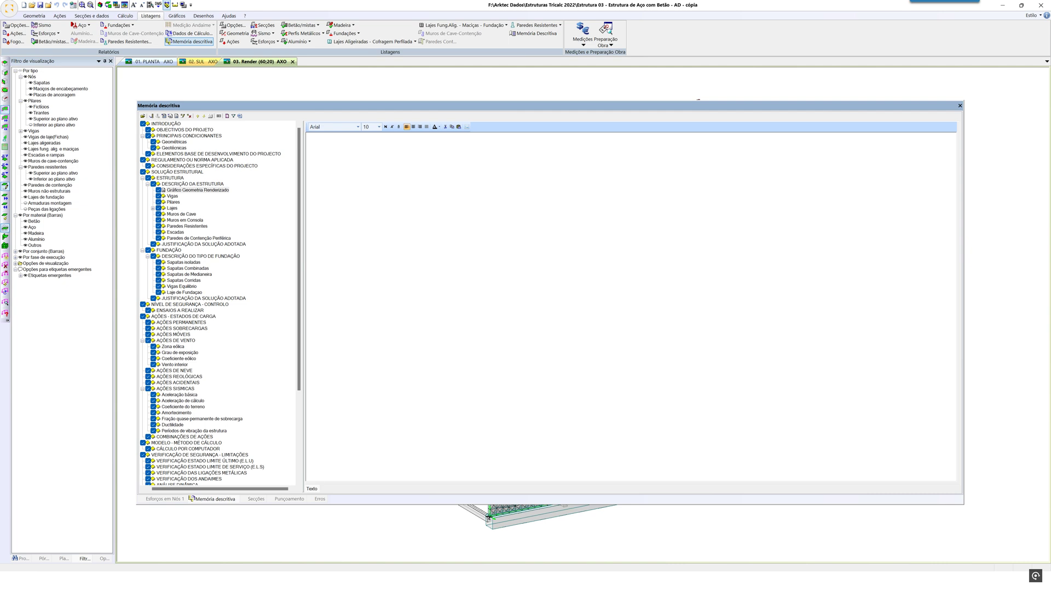
# Examine the structural element filter for the report chapters, trying all element types deactivated and activated again
pyautogui.click(233, 116)
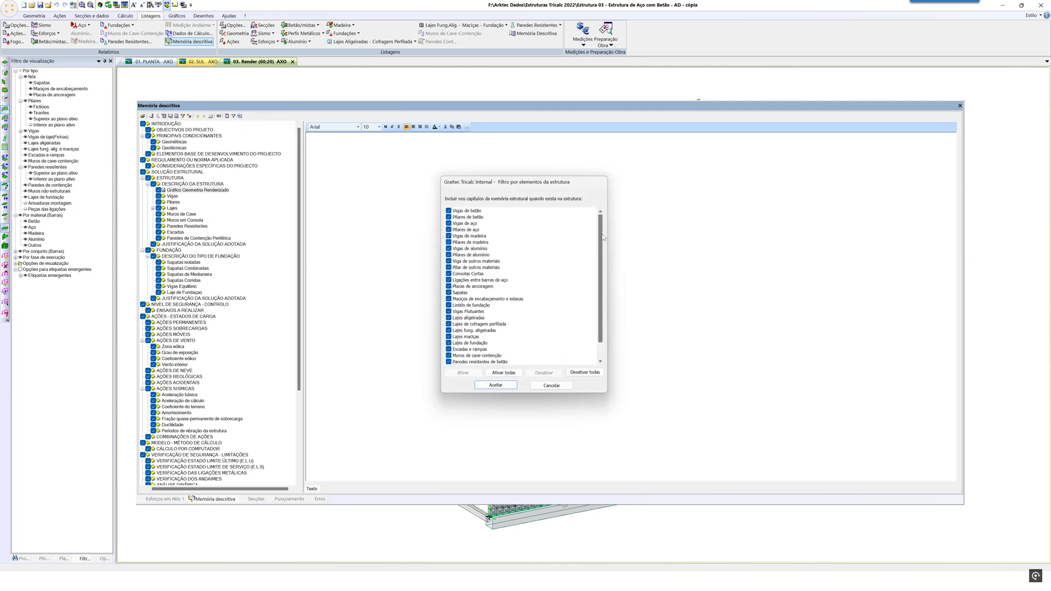
pyautogui.scroll(-1, 604, 281)
pyautogui.scroll(1, 605, 296)
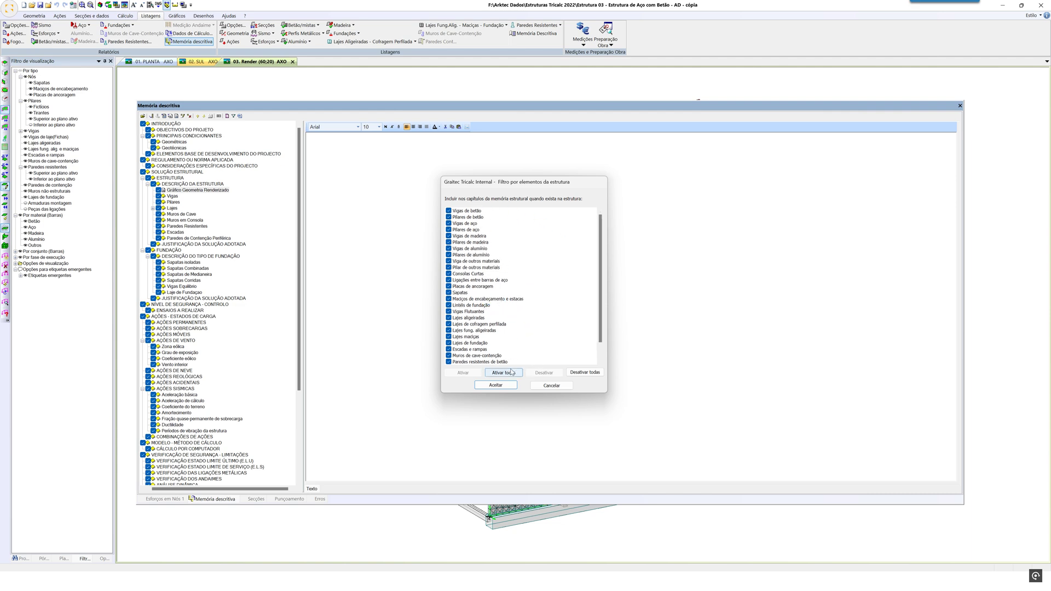
pyautogui.click(581, 372)
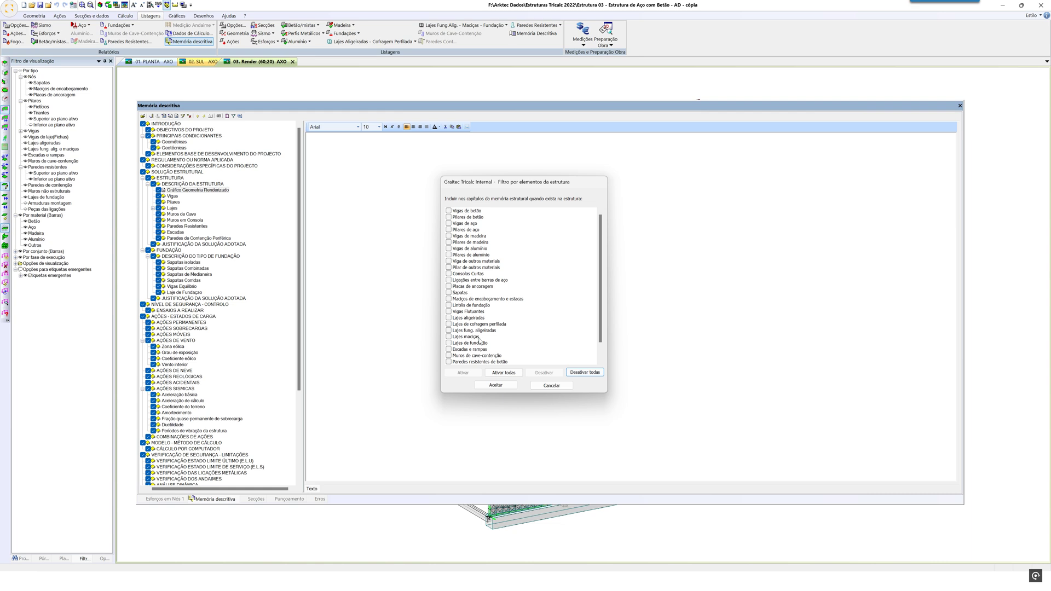
pyautogui.click(504, 372)
pyautogui.click(516, 374)
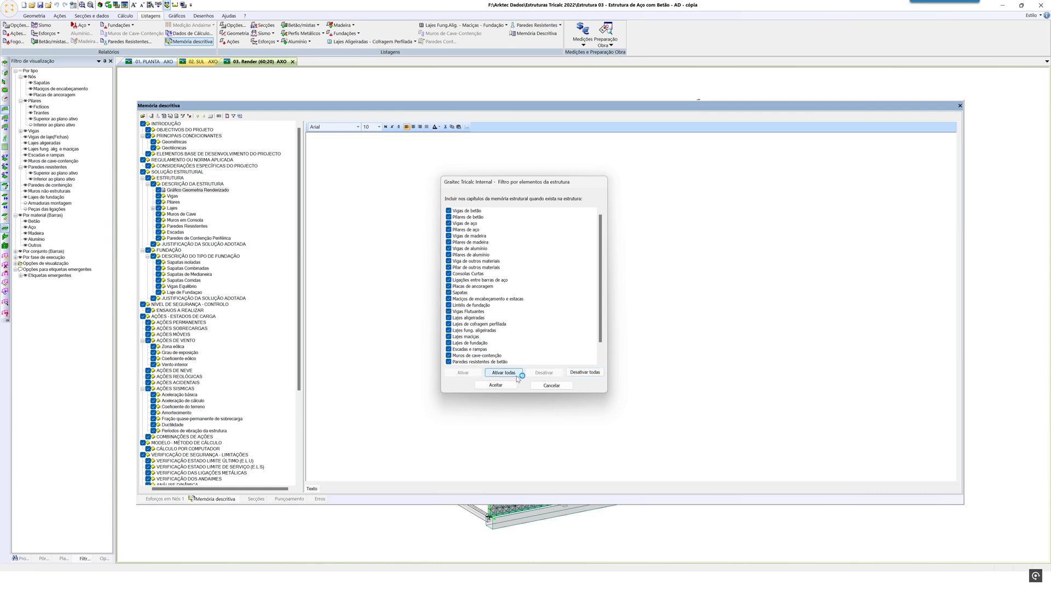
# Restrict the report's element filter to Vigas de betão, Pilares de betão, Vigas de aço and Pilares de aço, and accept it
pyautogui.click(583, 373)
pyautogui.click(582, 372)
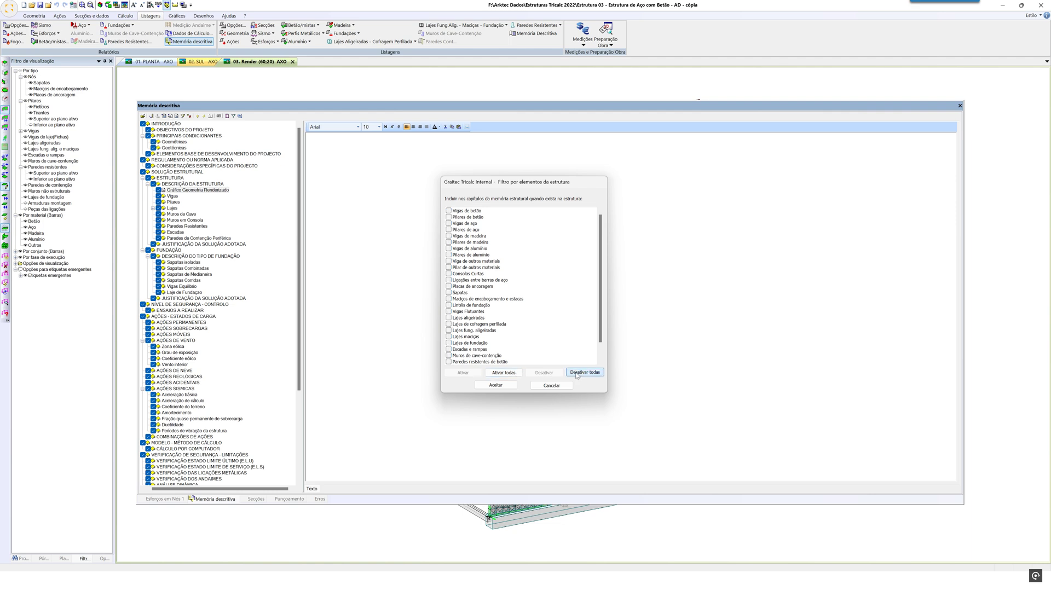
pyautogui.click(449, 211)
pyautogui.click(449, 223)
pyautogui.scroll(-1, 601, 322)
pyautogui.scroll(1, 601, 322)
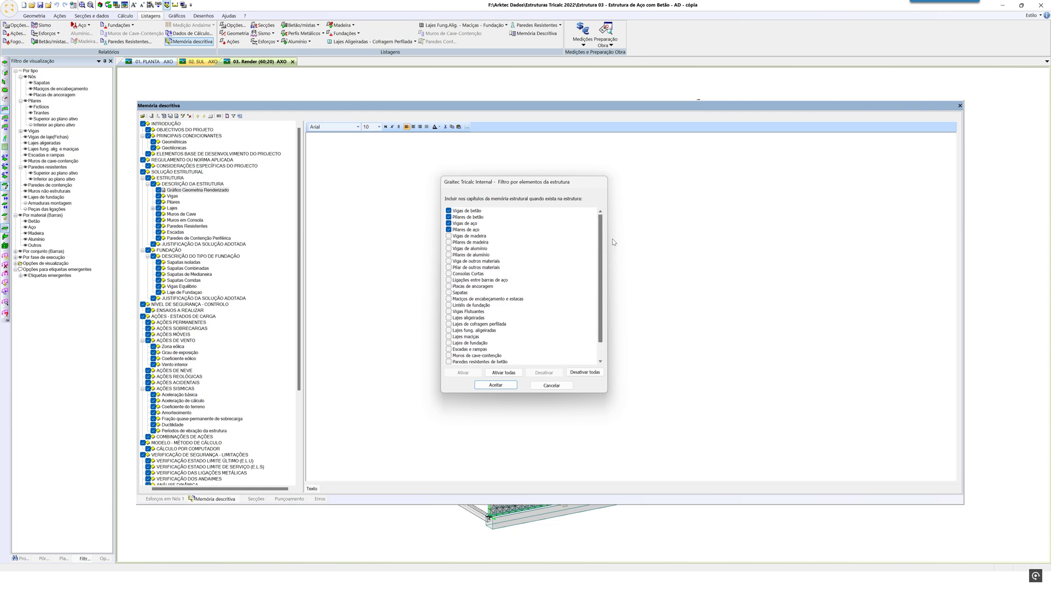
pyautogui.click(509, 385)
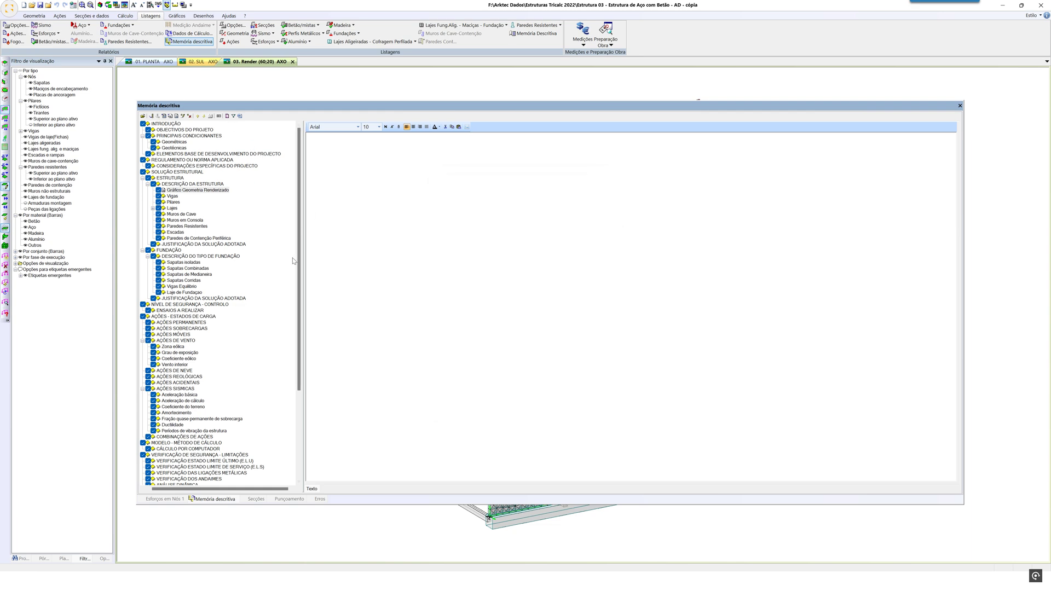
# Generate the report as a Word document in the Transferências folder, extending the Memória descritiva file name with a suffix beginning with F
pyautogui.click(240, 117)
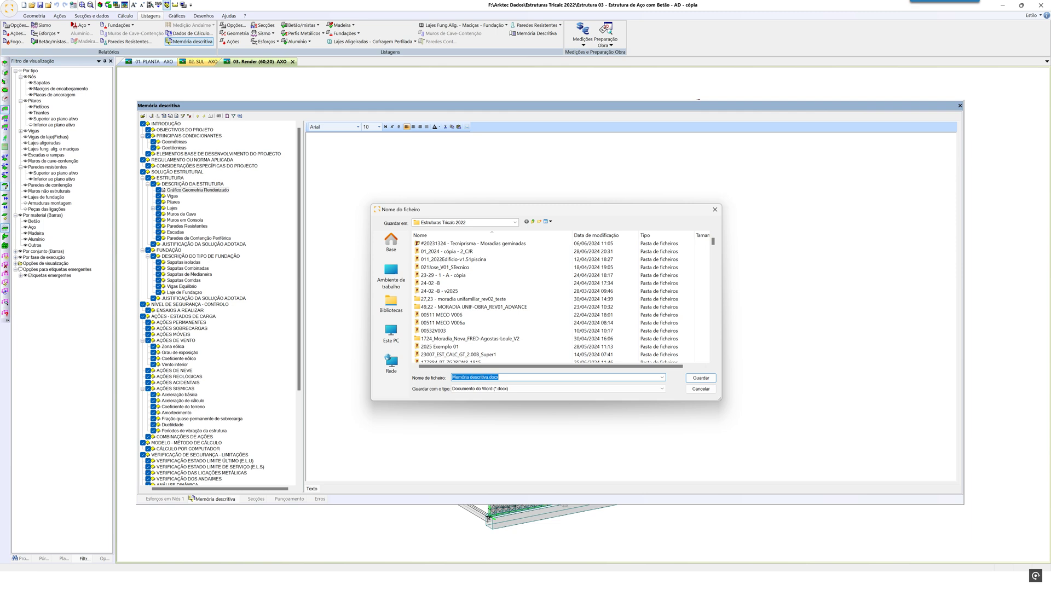
pyautogui.click(391, 243)
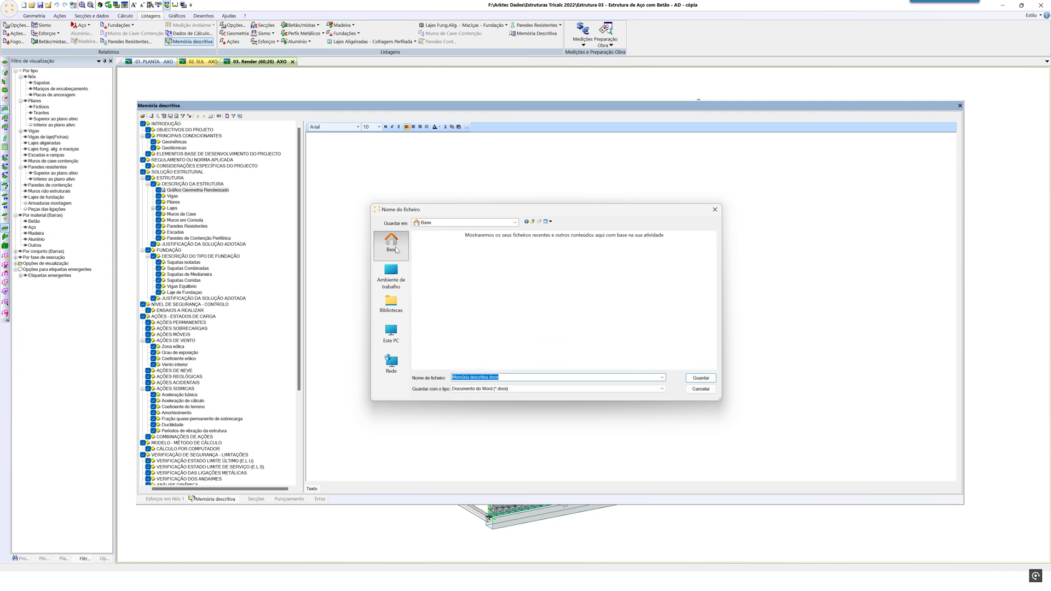
pyautogui.doubleClick(542, 255)
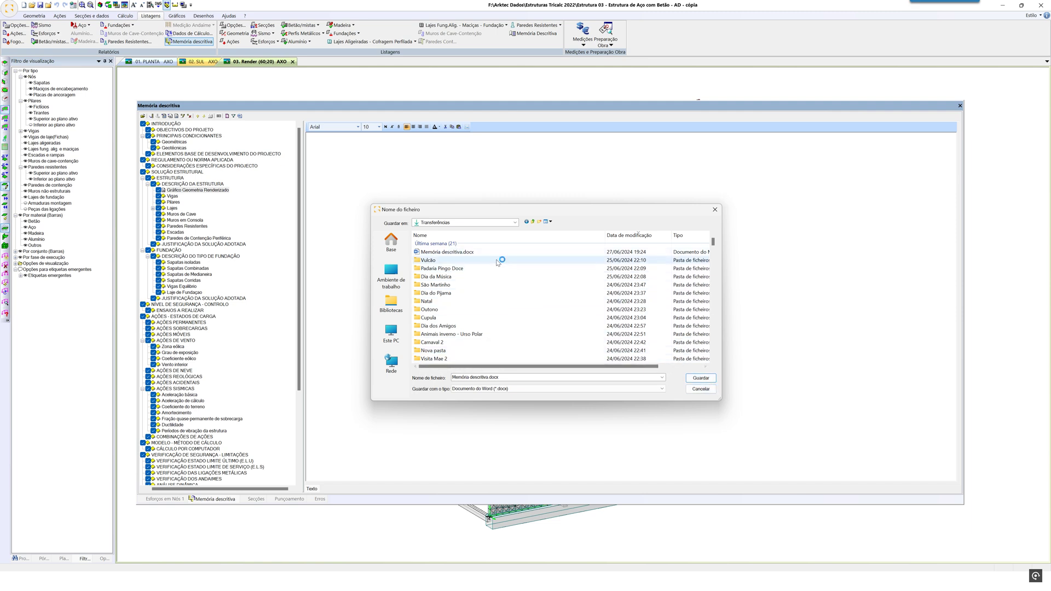
pyautogui.click(475, 377)
pyautogui.click(475, 377)
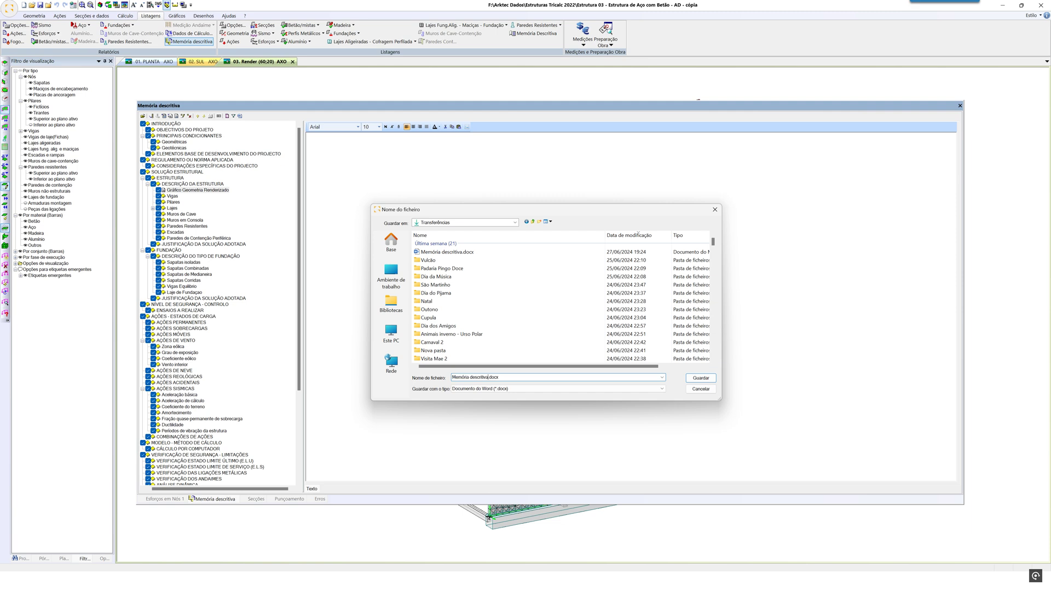
pyautogui.write('F')
pyautogui.click(691, 379)
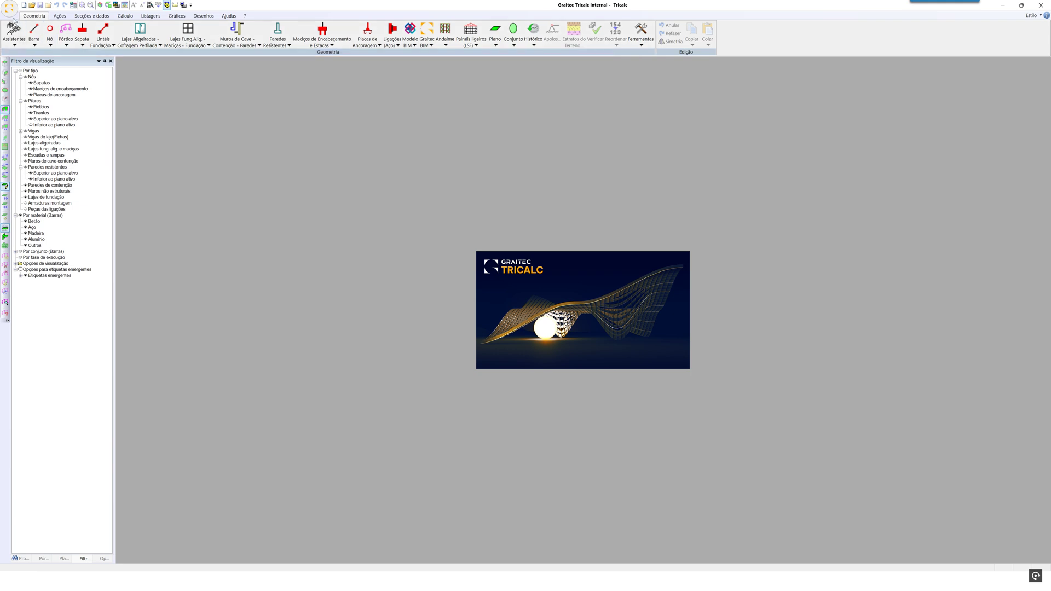
# Create a new structure named Exemplo FAQ02 in Estruturas Tricalc 2022, with node coordinate precision in mm
pyautogui.click(9, 10)
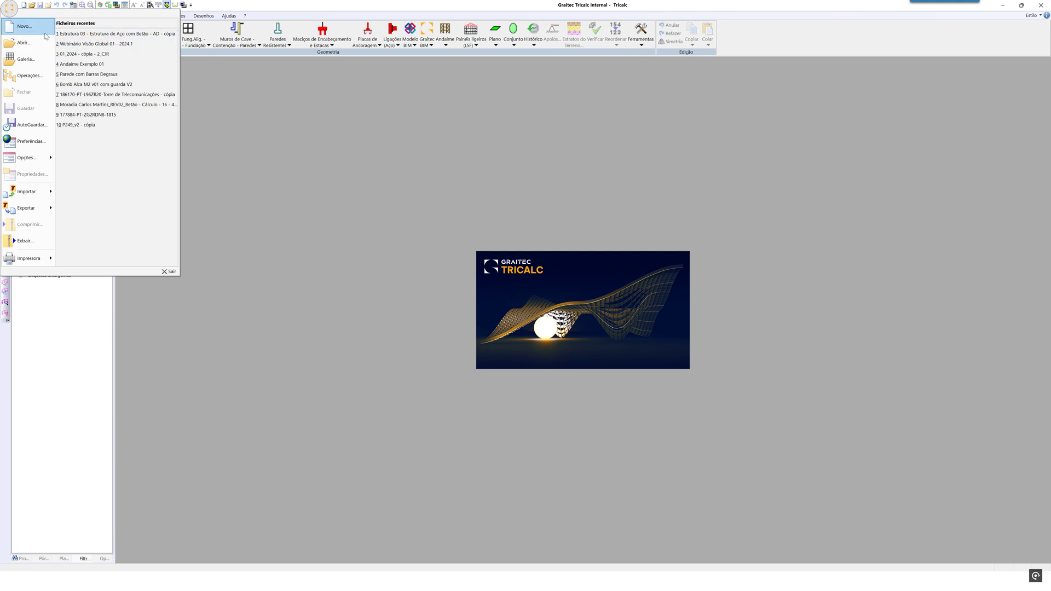
pyautogui.click(37, 33)
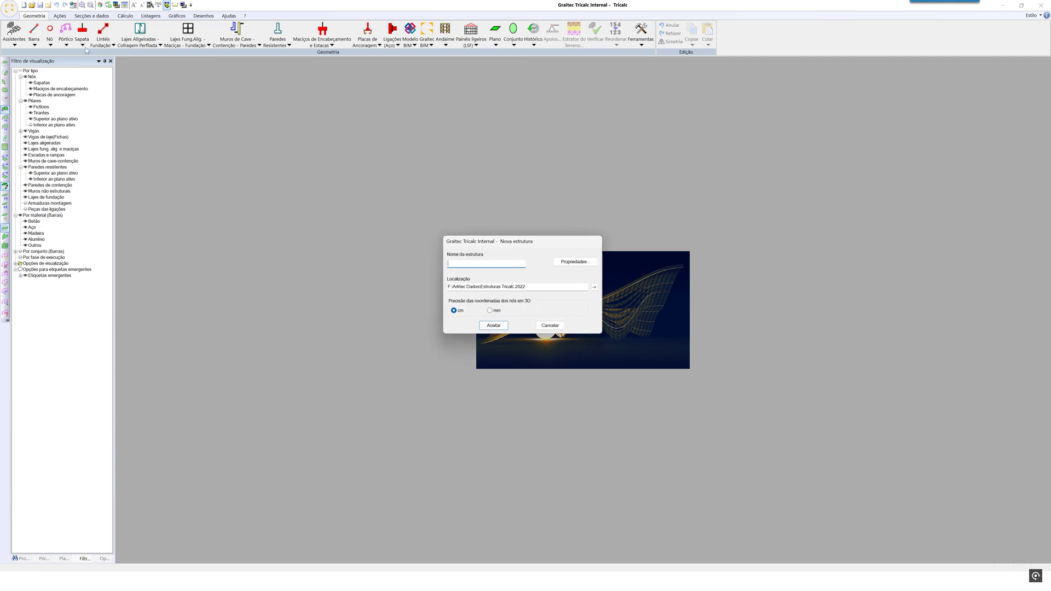
pyautogui.click(489, 311)
pyautogui.press('Return')
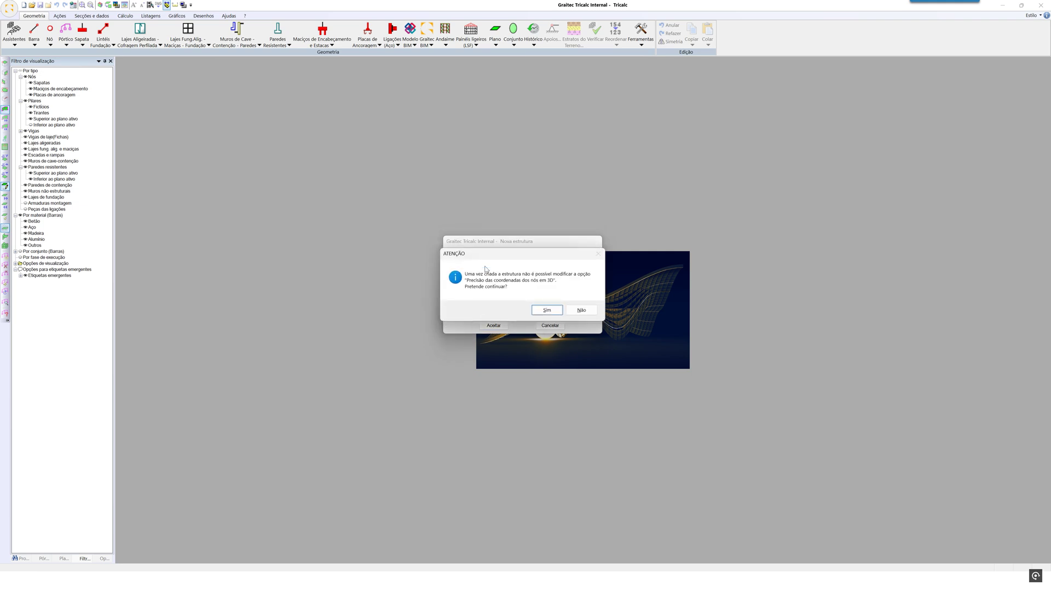
pyautogui.click(550, 312)
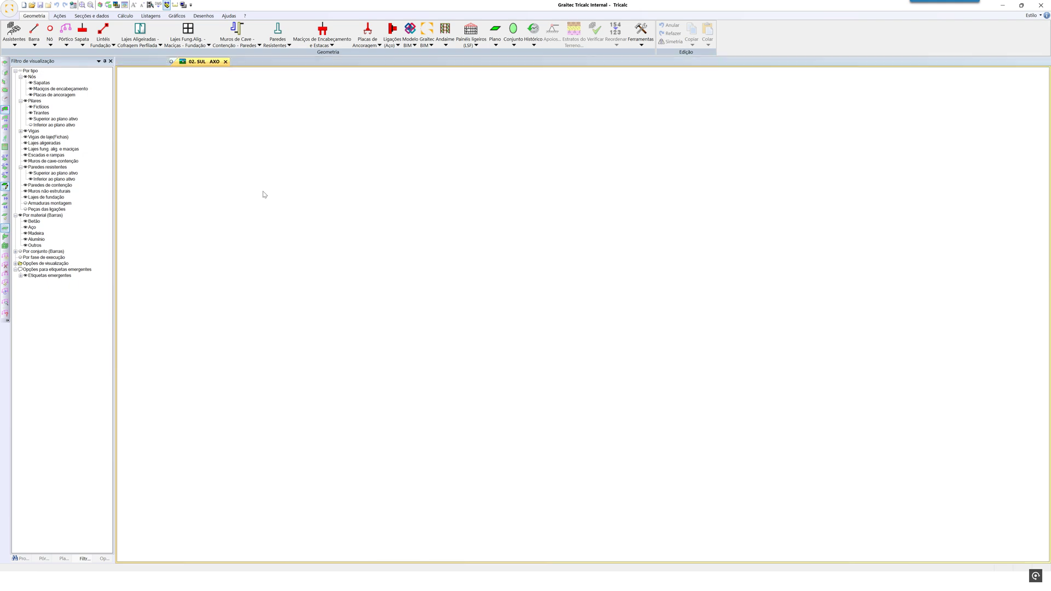
# Generate a geometric grid with separations X 350 400, Y 300 300 and Z 500 cm, rigid nodes, fixed supports and no bars at level 0
pyautogui.click(32, 46)
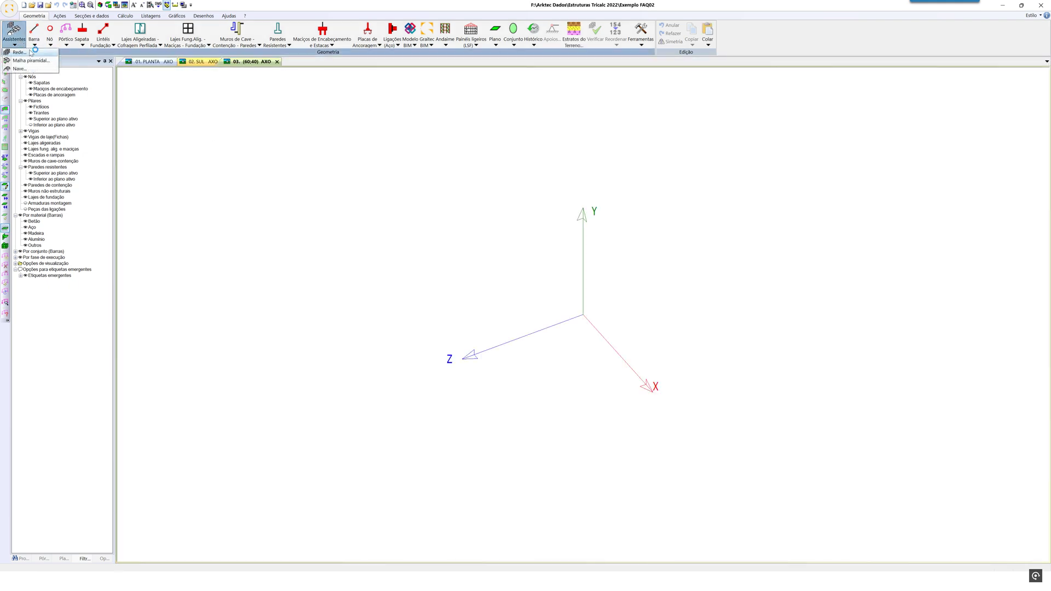
pyautogui.click(36, 56)
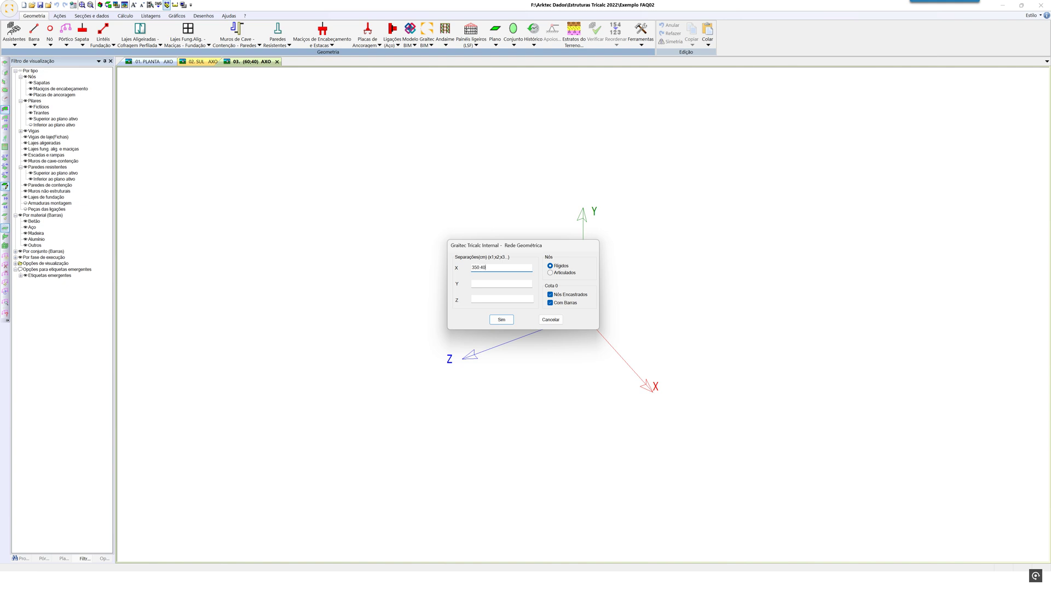
pyautogui.press('Tab')
pyautogui.click(510, 297)
pyautogui.click(495, 284)
pyautogui.click(550, 302)
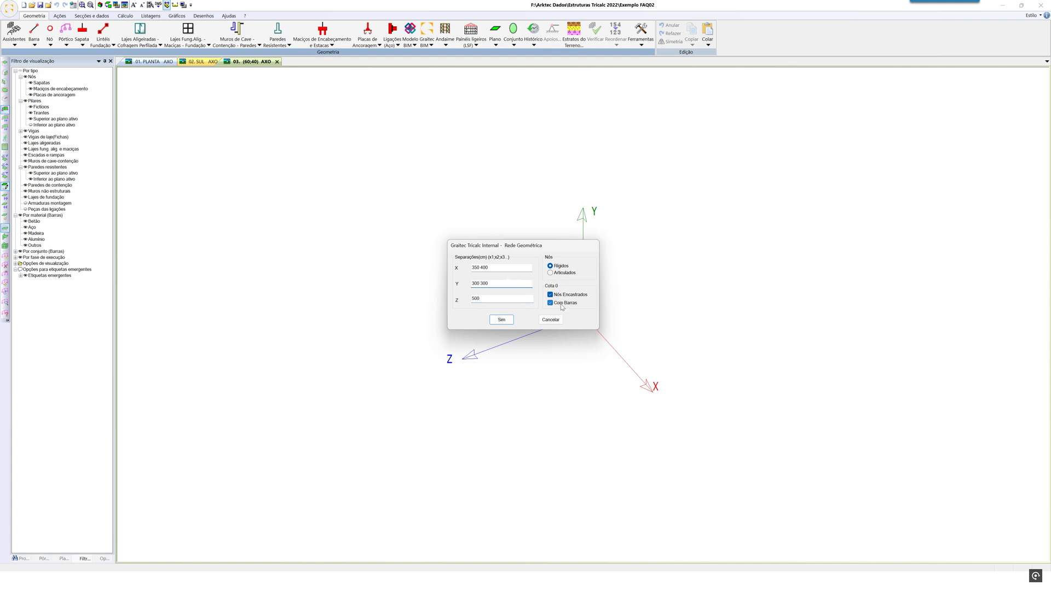
pyautogui.click(504, 319)
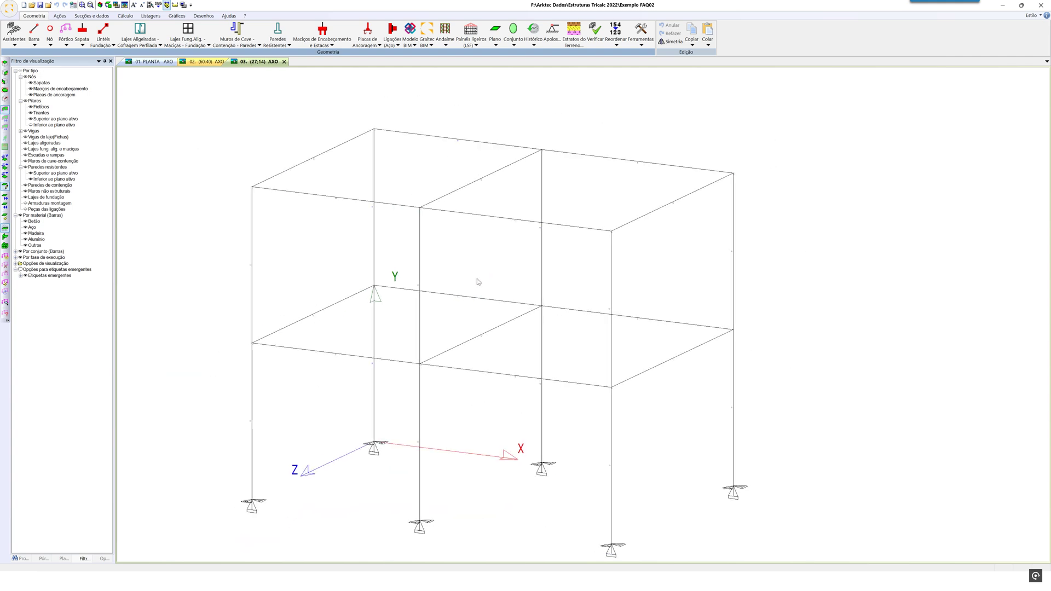
# Add isolated footings at all the base supports of the structure
pyautogui.click(82, 43)
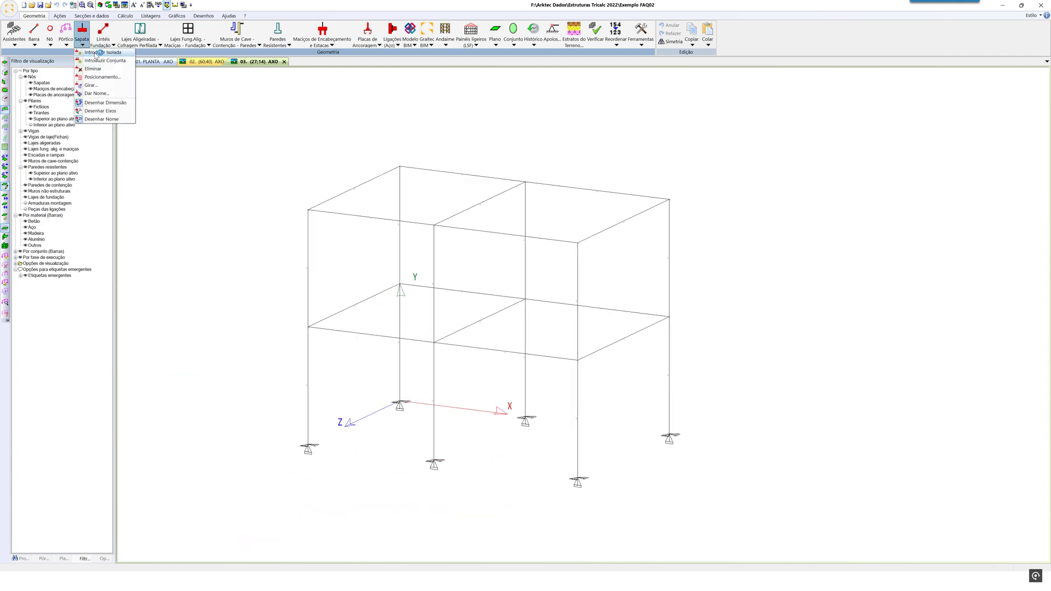
pyautogui.click(98, 69)
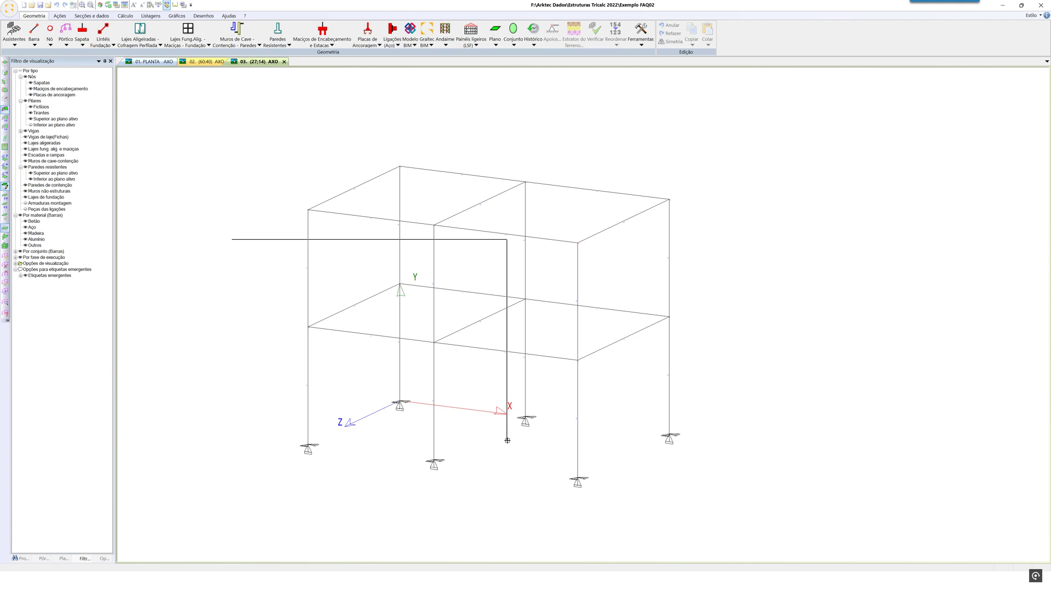
pyautogui.click(730, 524)
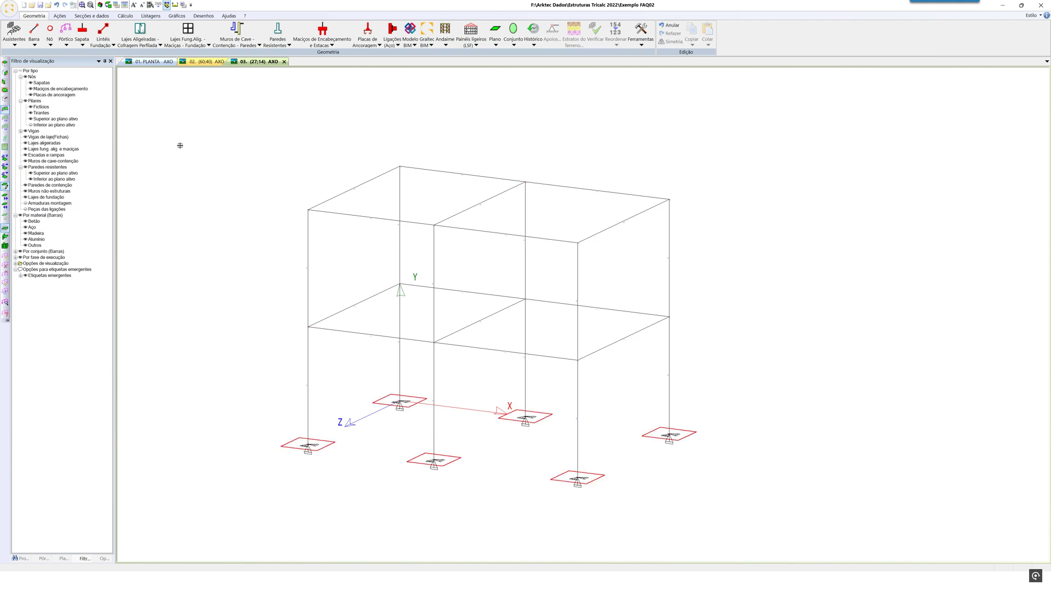
# Assign sections automatically to all the columns and beams of the structure
pyautogui.click(91, 16)
pyautogui.click(83, 25)
pyautogui.click(548, 312)
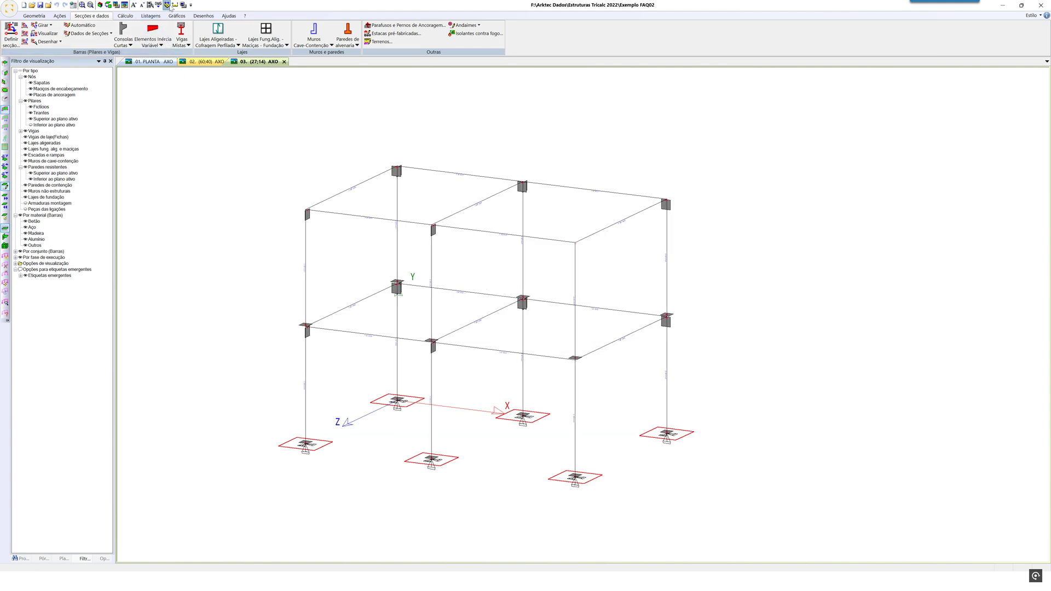
# Render the structure in 3D with Desenhar modelo arame enabled, and rotate it to inspect the frame
pyautogui.click(124, 5)
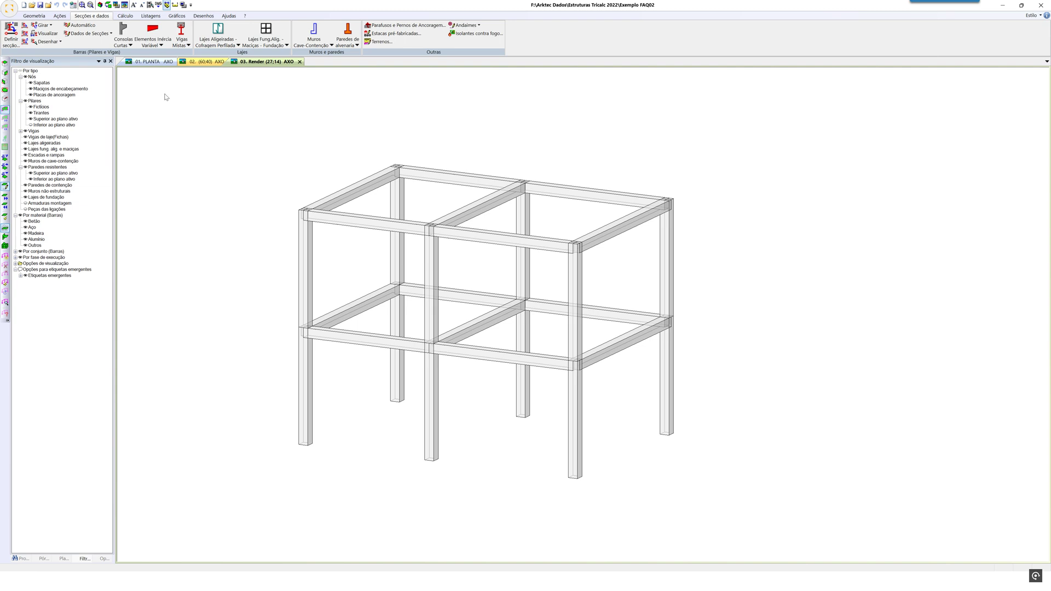
pyautogui.click(116, 5)
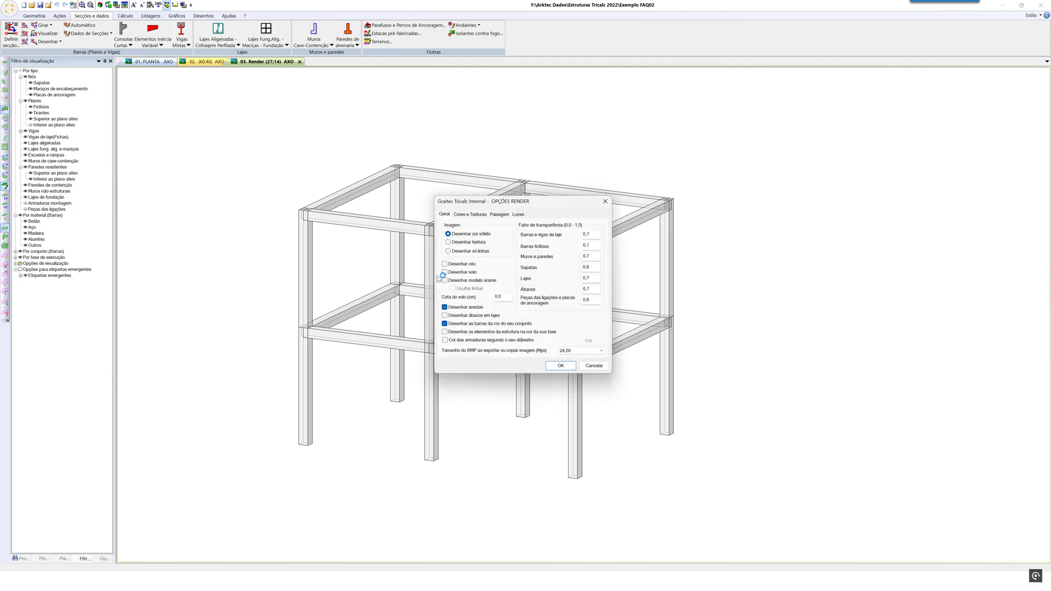
pyautogui.click(560, 365)
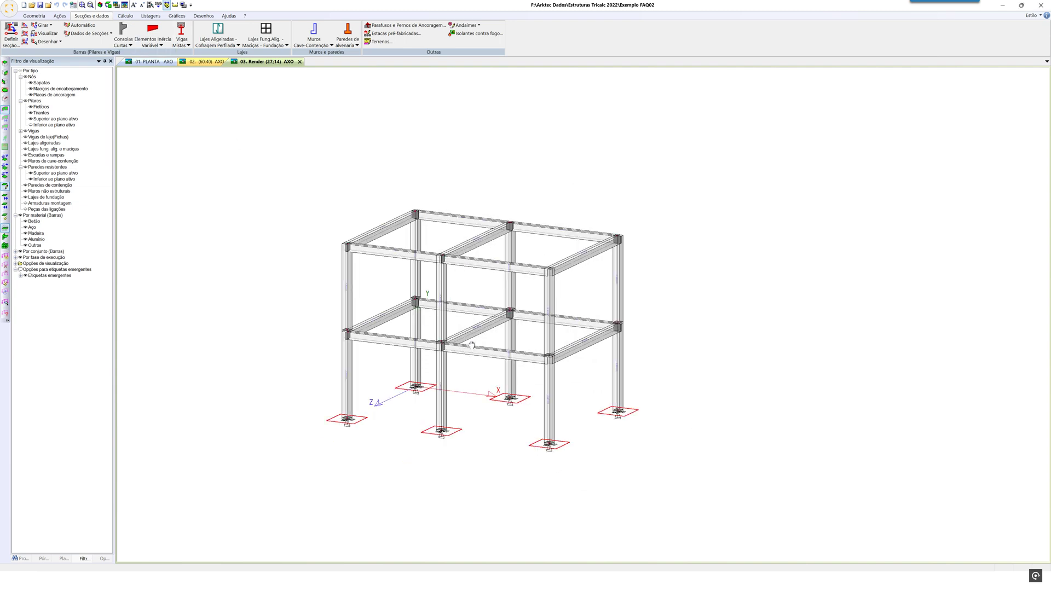
pyautogui.scroll(2, 402, 347)
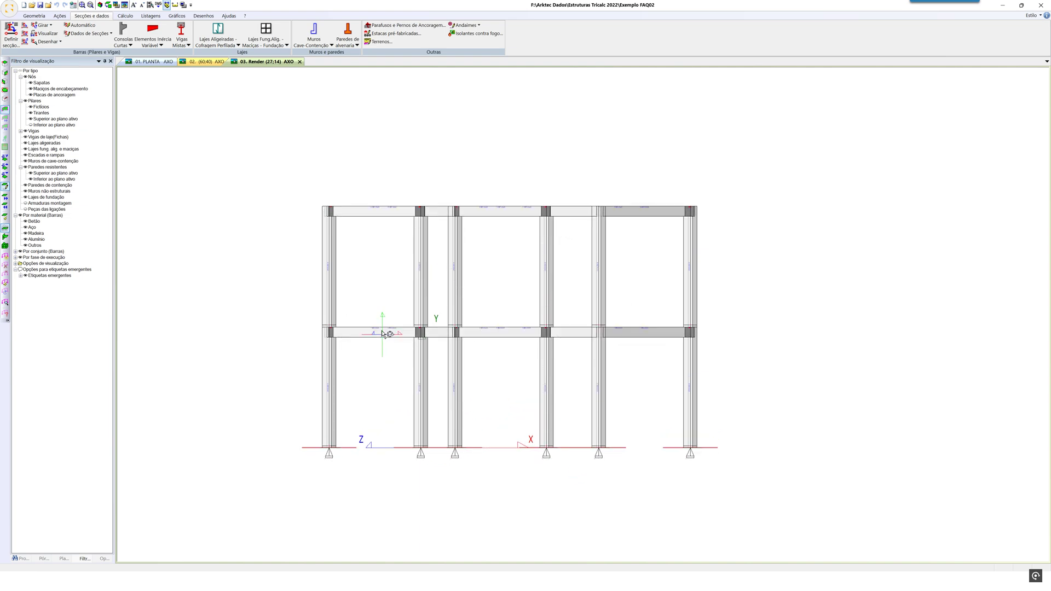
pyautogui.keyDown('shift'); pyautogui.moveTo(384, 336); pyautogui.dragTo(383, 328, button='middle'); pyautogui.keyUp('shift')
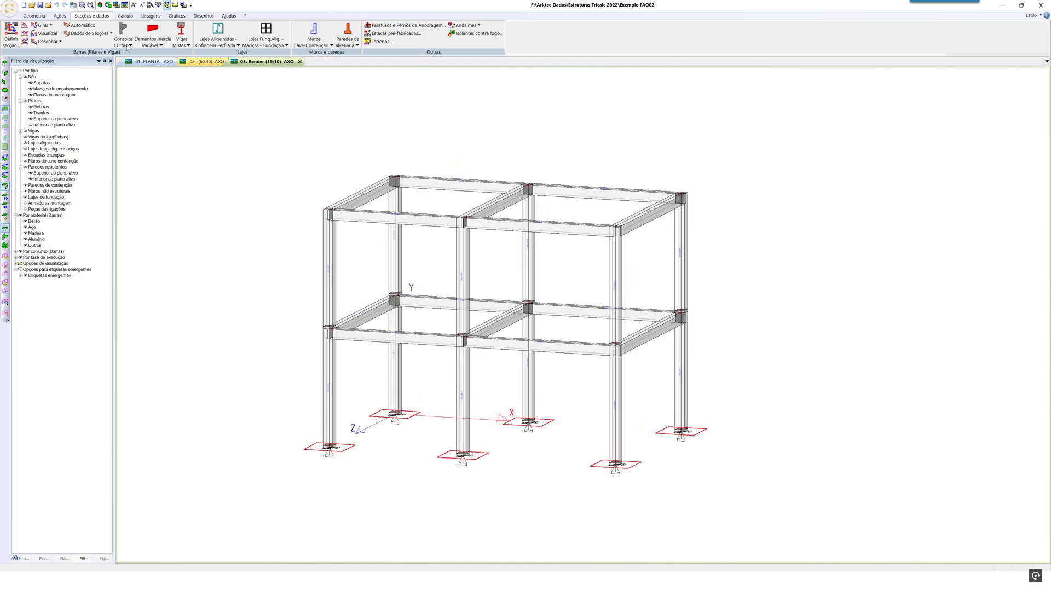
# Generate the frames automatically with the alignment grid, using Xg+ for the letters direction and Zg+ for the numbers direction
pyautogui.click(34, 16)
pyautogui.click(66, 44)
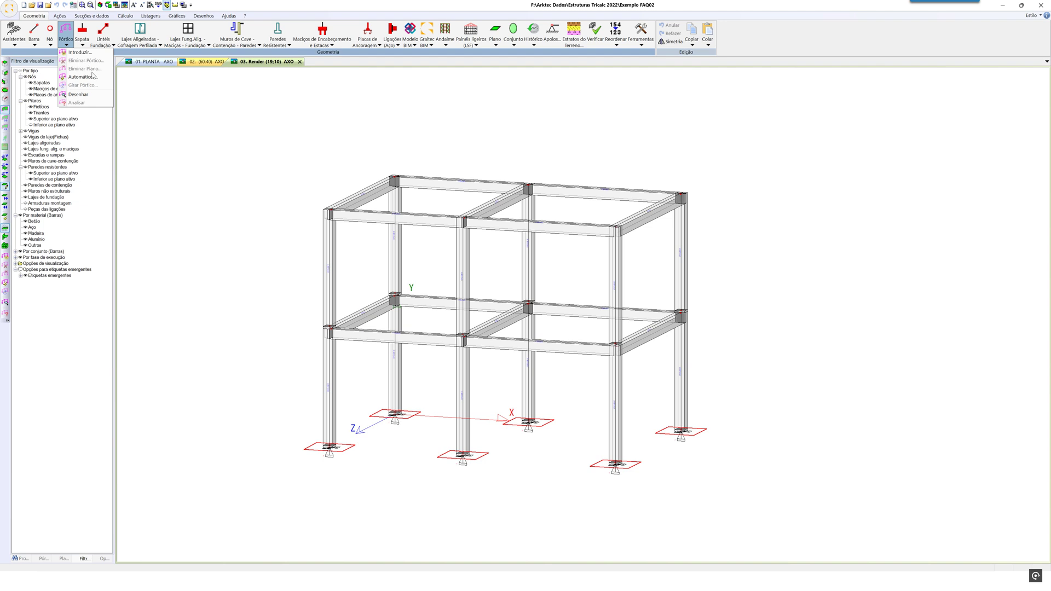
pyautogui.click(91, 73)
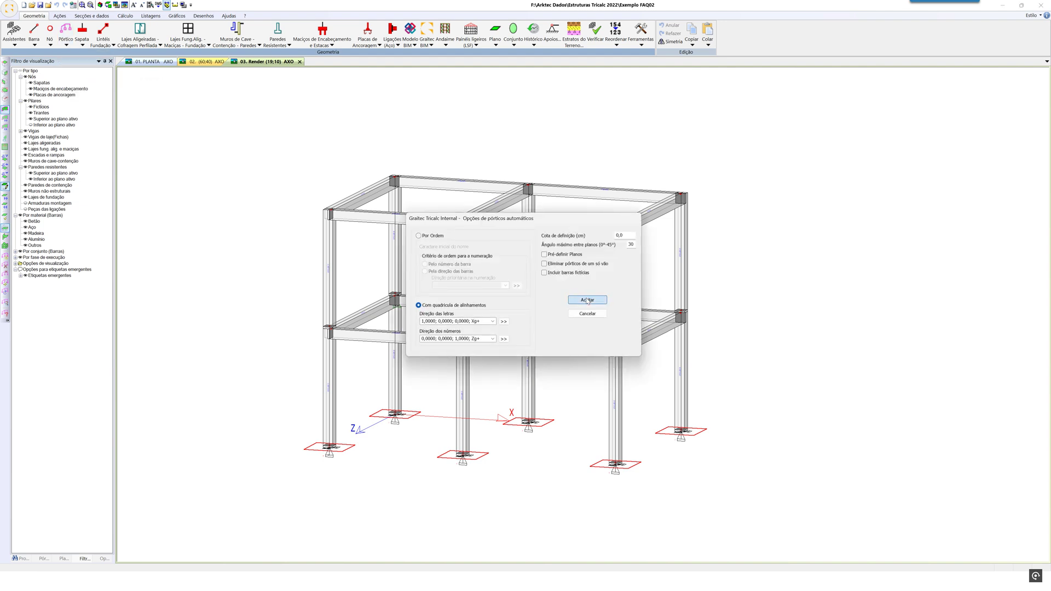
pyautogui.click(587, 298)
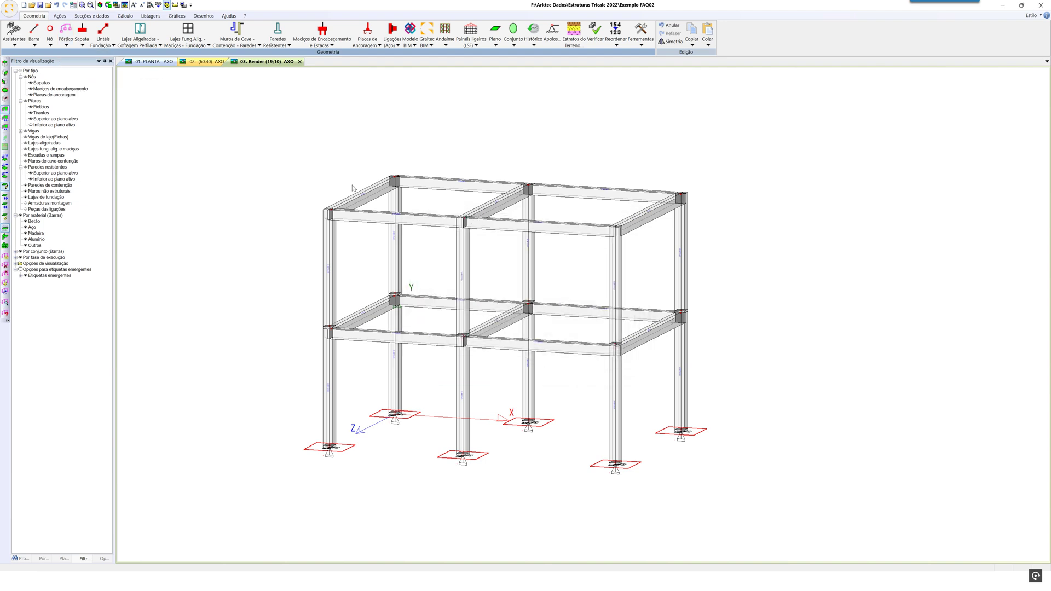
# Name the columns automatically by alignment grid and the beams by order with prefix V, giving footings their column's name with prefix S
pyautogui.click(39, 42)
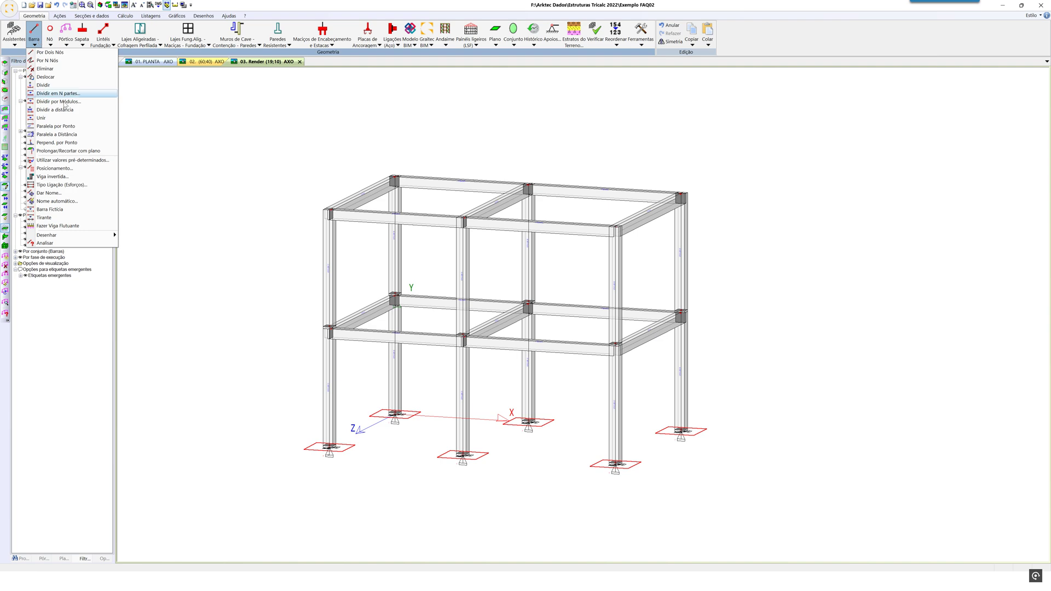
pyautogui.click(83, 204)
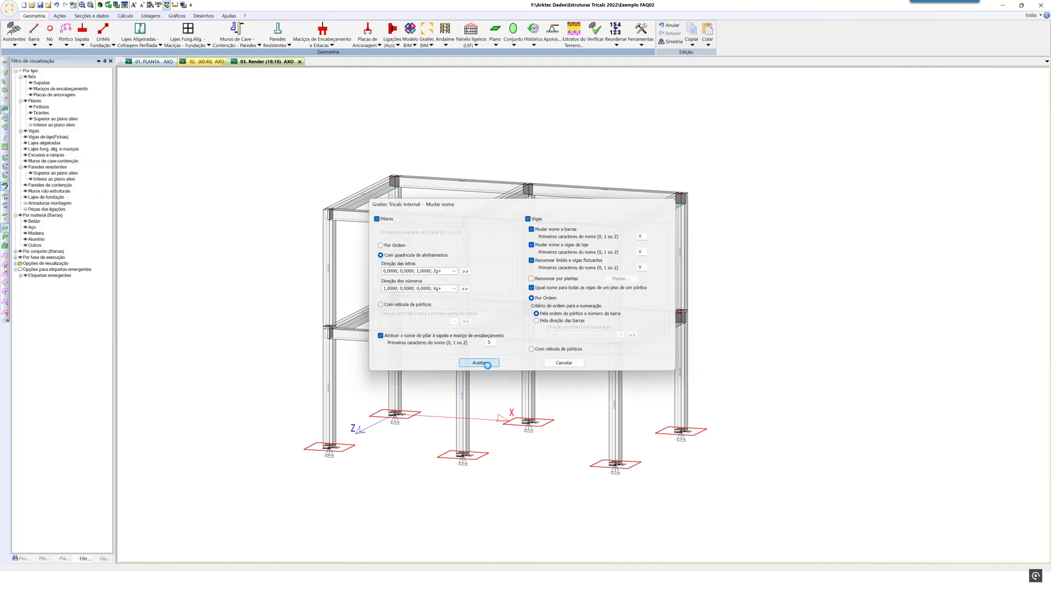
pyautogui.click(479, 362)
pyautogui.scroll(5, 476, 384)
pyautogui.scroll(-2, 441, 383)
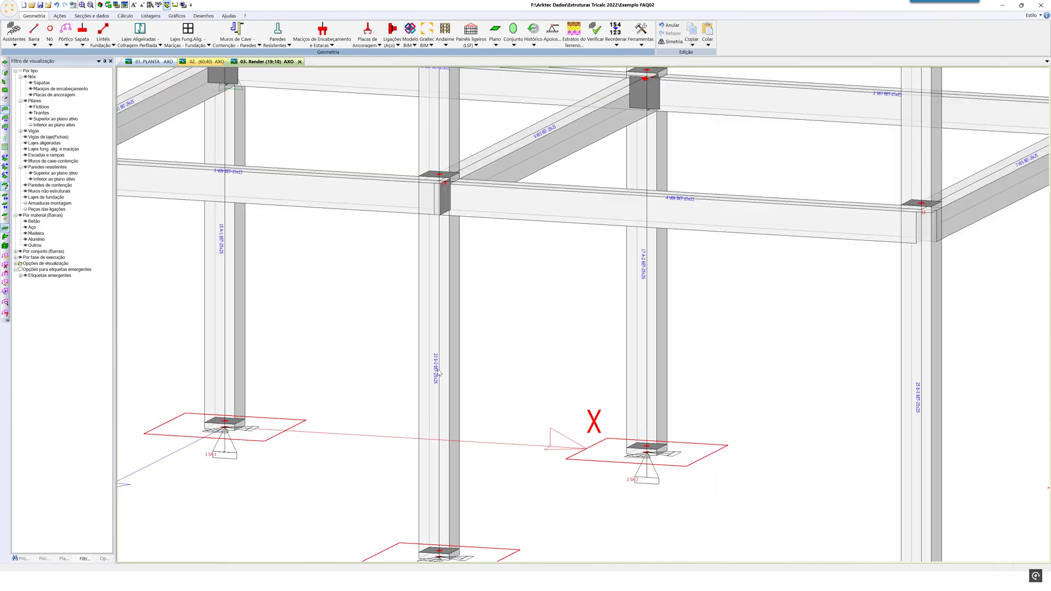
pyautogui.scroll(-4, 254, 346)
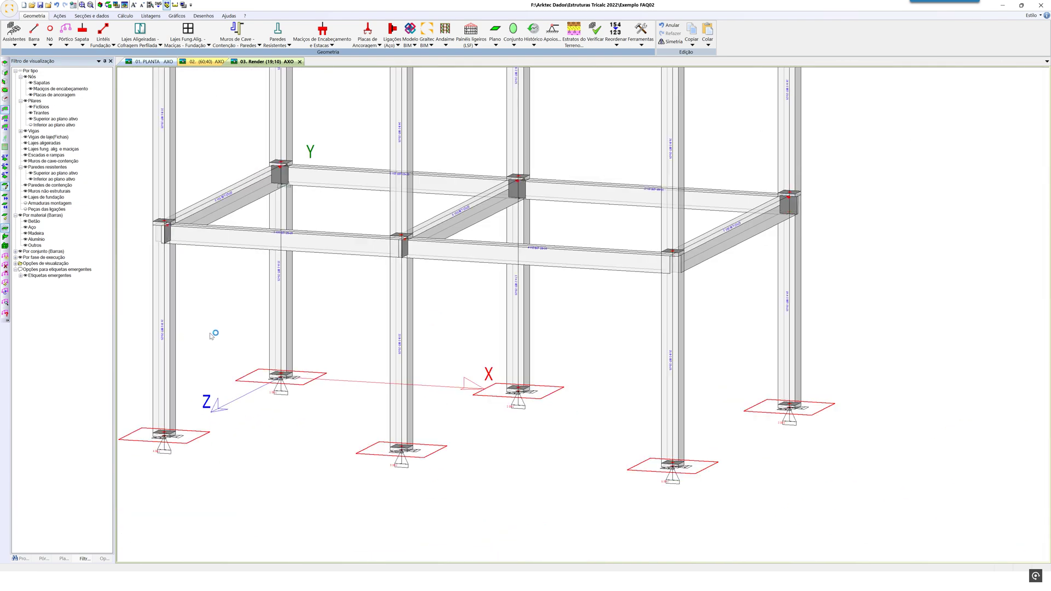
pyautogui.moveTo(272, 341); pyautogui.dragTo(302, 361, button='middle')
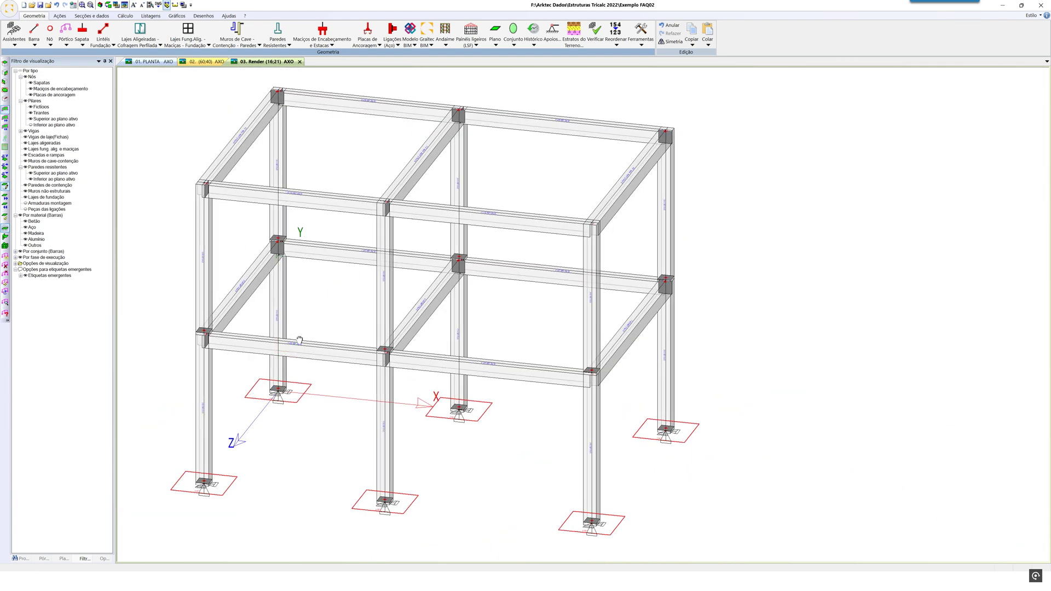
pyautogui.moveTo(298, 313); pyautogui.dragTo(298, 307, button='middle')
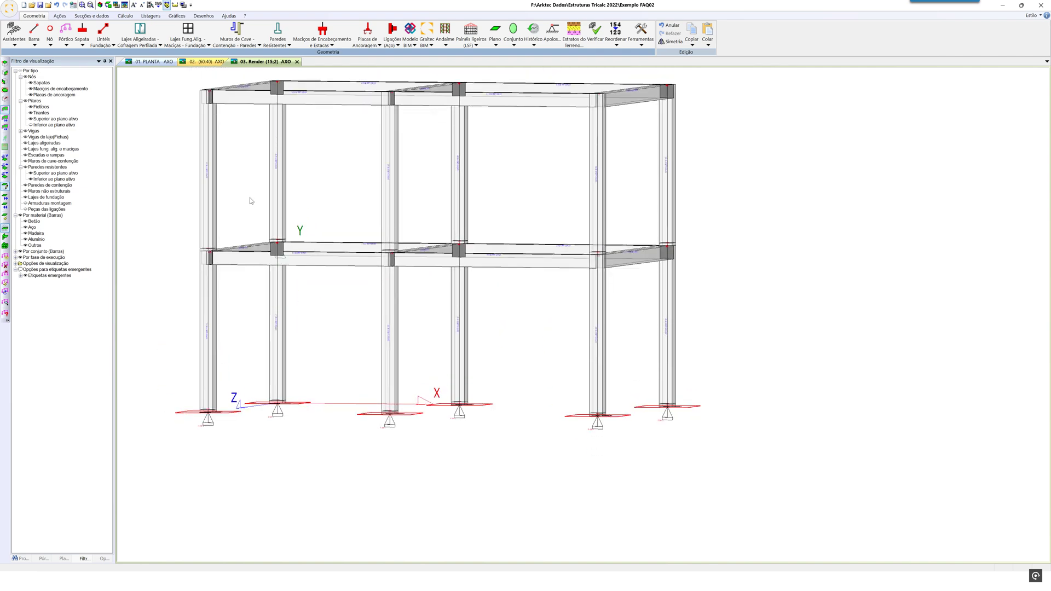
# Turn on the drawing of loads and apply a continuous permanent load of 5 kN/m to all the lower-level beams
pyautogui.click(60, 16)
pyautogui.click(290, 34)
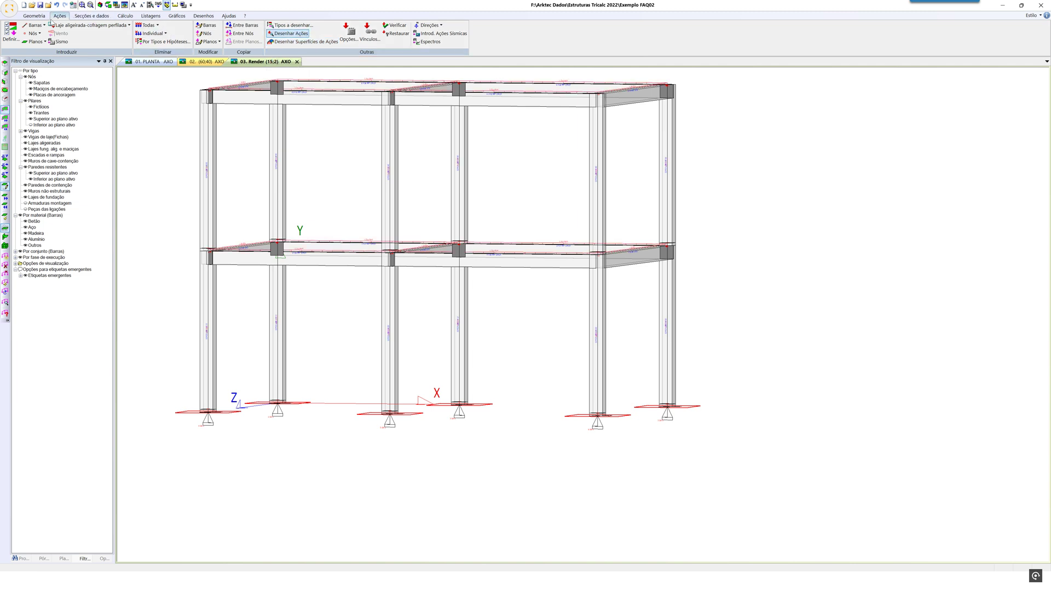
pyautogui.click(11, 32)
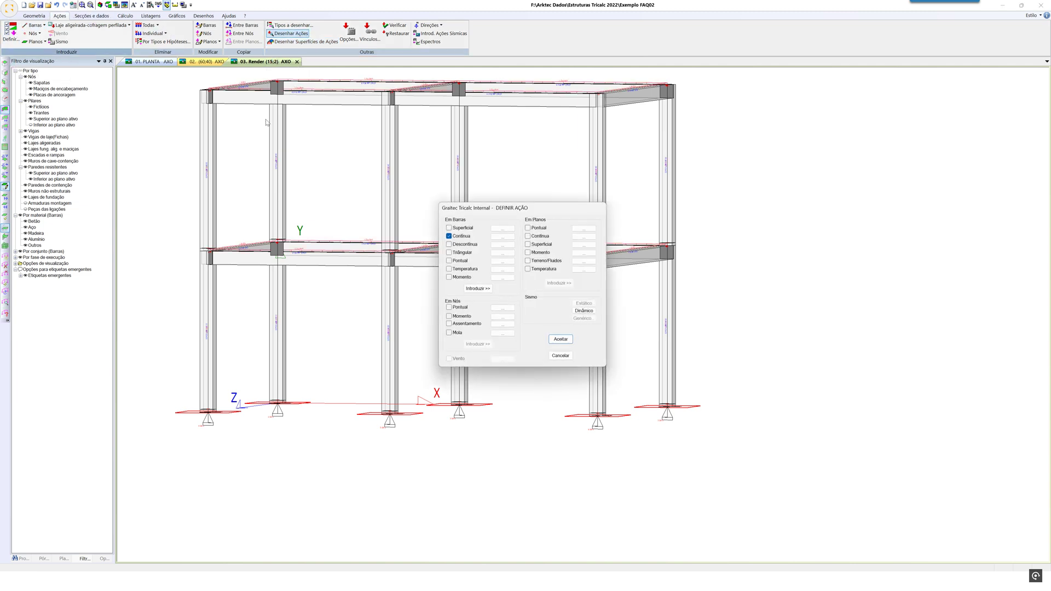
pyautogui.click(501, 237)
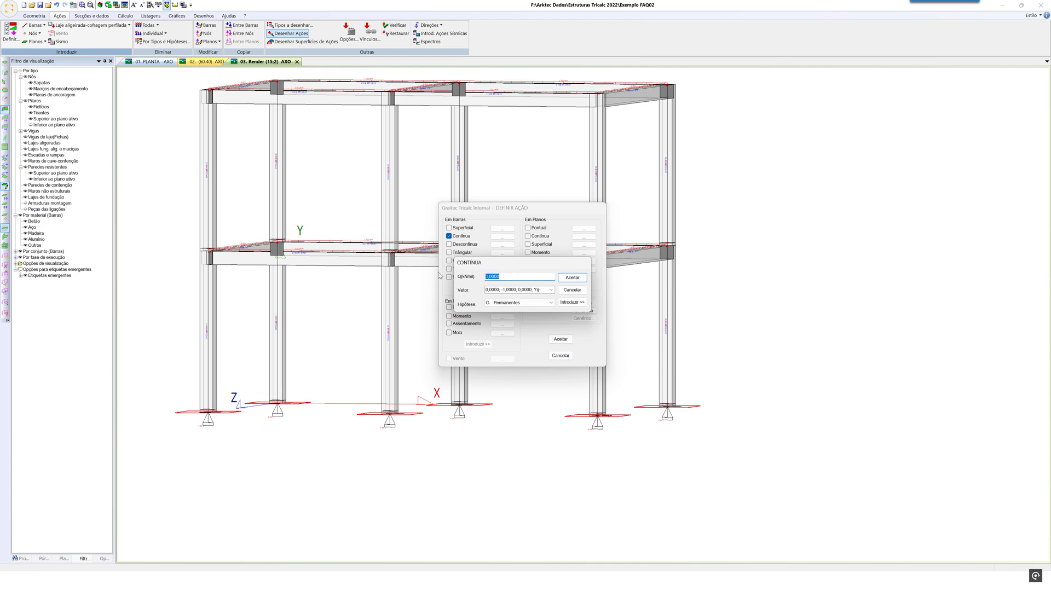
pyautogui.click(572, 302)
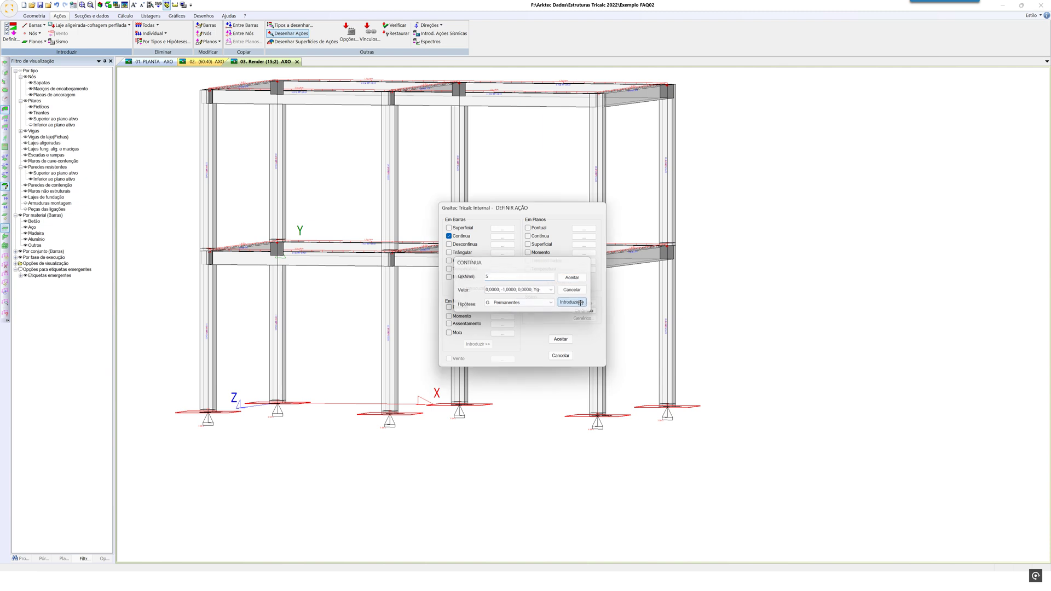
pyautogui.moveTo(191, 212)
pyautogui.mouseDown()
pyautogui.moveTo(441, 263)
pyautogui.moveTo(708, 284)
pyautogui.mouseUp()
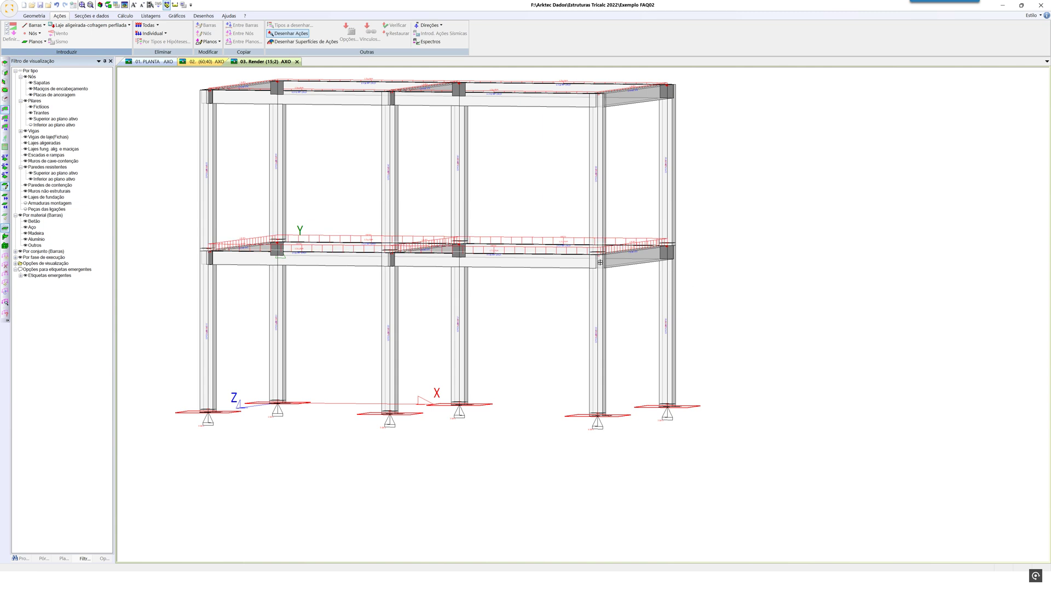
# Apply the same continuous permanent load to all the upper-level beams and close the load definition
pyautogui.moveTo(175, 89); pyautogui.dragTo(685, 167)
pyautogui.scroll(2, 335, 128)
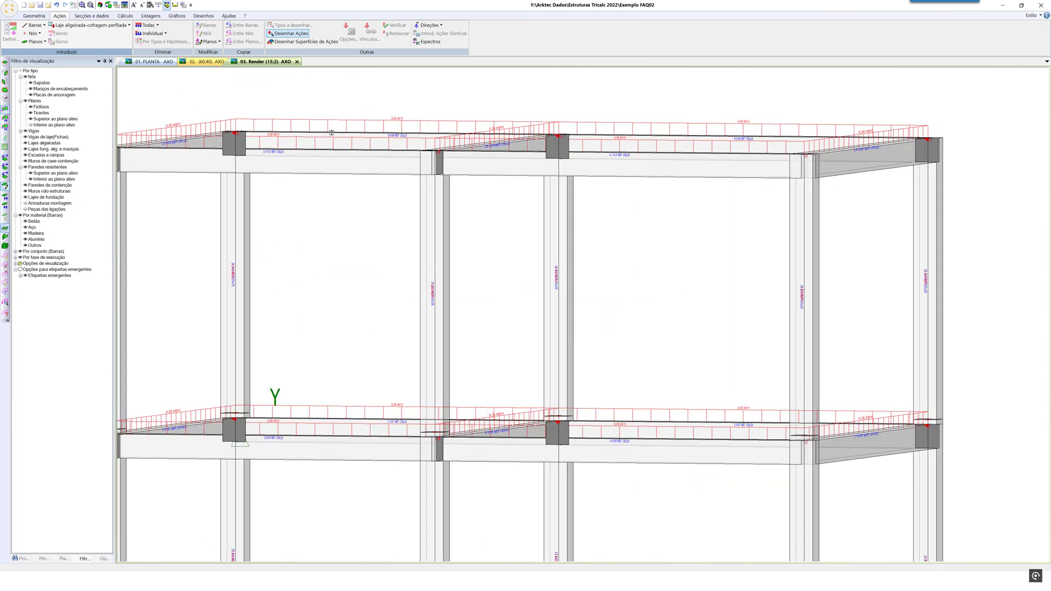
pyautogui.scroll(2, 271, 141)
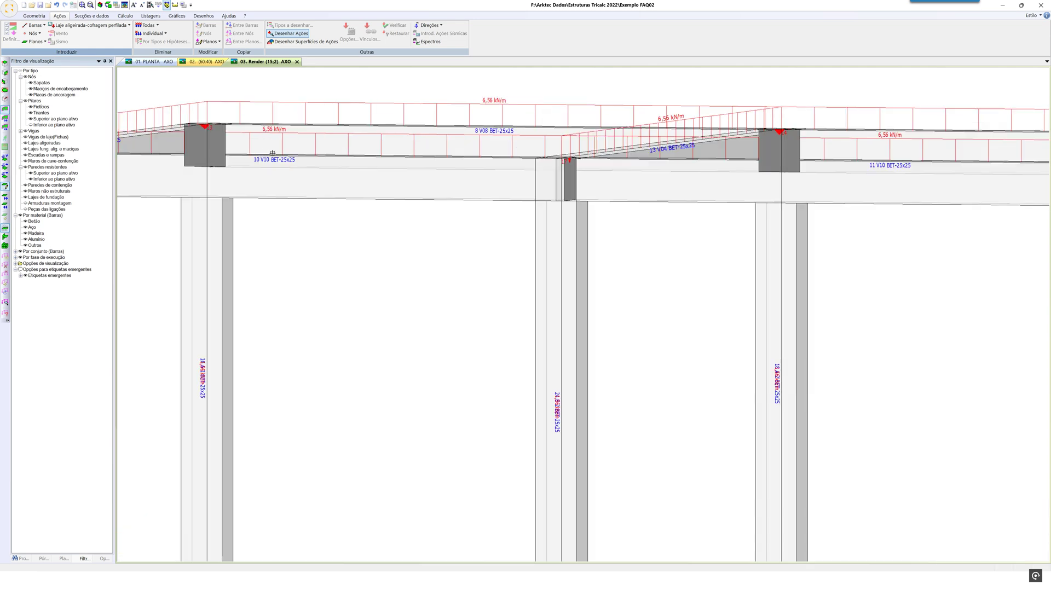
pyautogui.scroll(-4, 274, 154)
pyautogui.rightClick(324, 209)
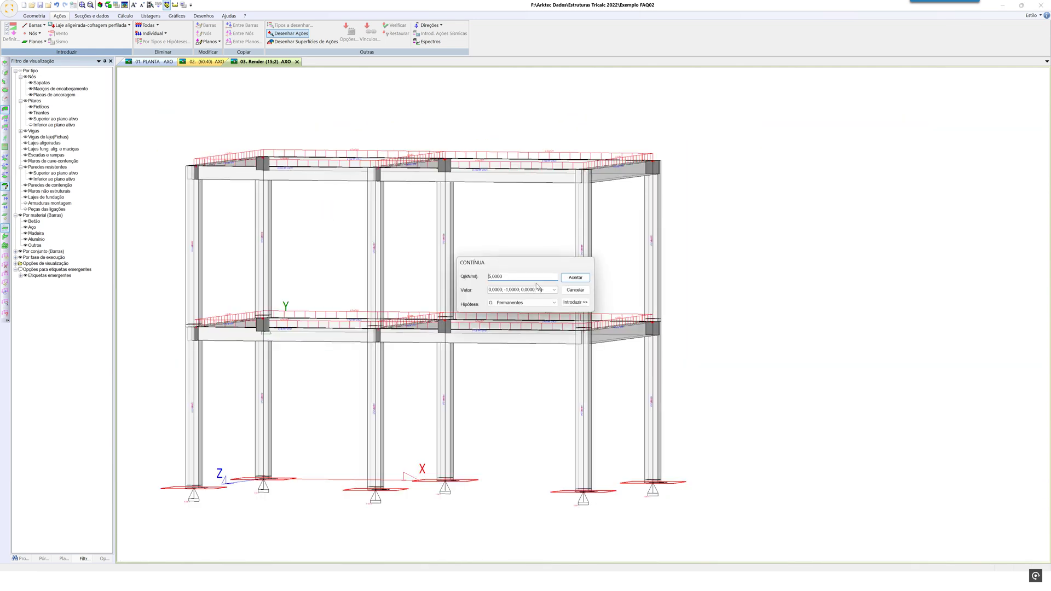
pyautogui.click(581, 290)
pyautogui.click(564, 355)
pyautogui.moveTo(540, 361); pyautogui.dragTo(528, 307, button='middle')
pyautogui.scroll(-2, 538, 304)
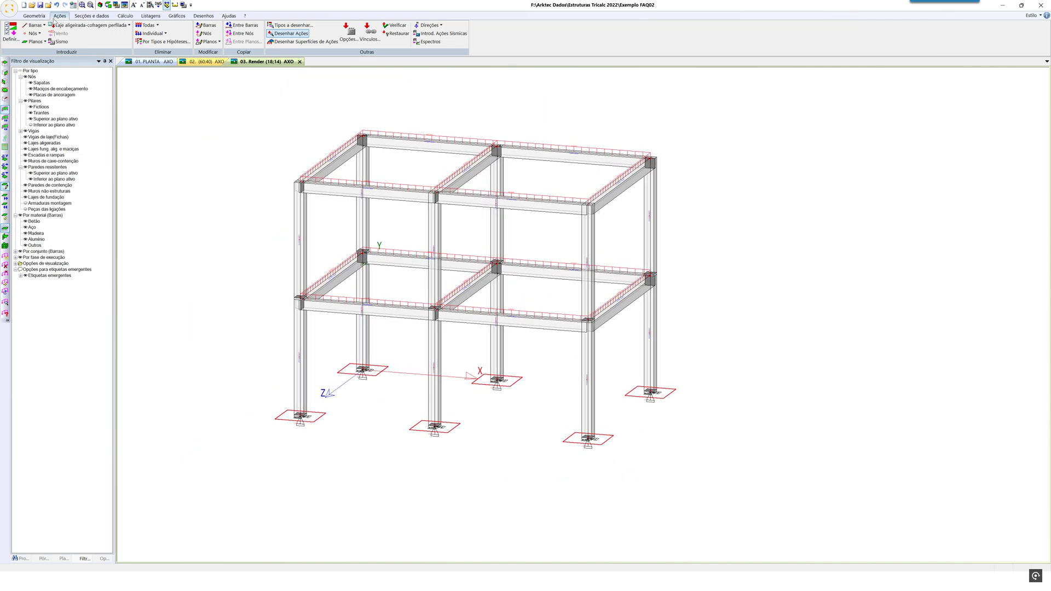
# Accept the dynamic seismic options to EN 1998-1 with spectrum types 1 and 2, terrain type C and ductility class DCM
pyautogui.click(11, 33)
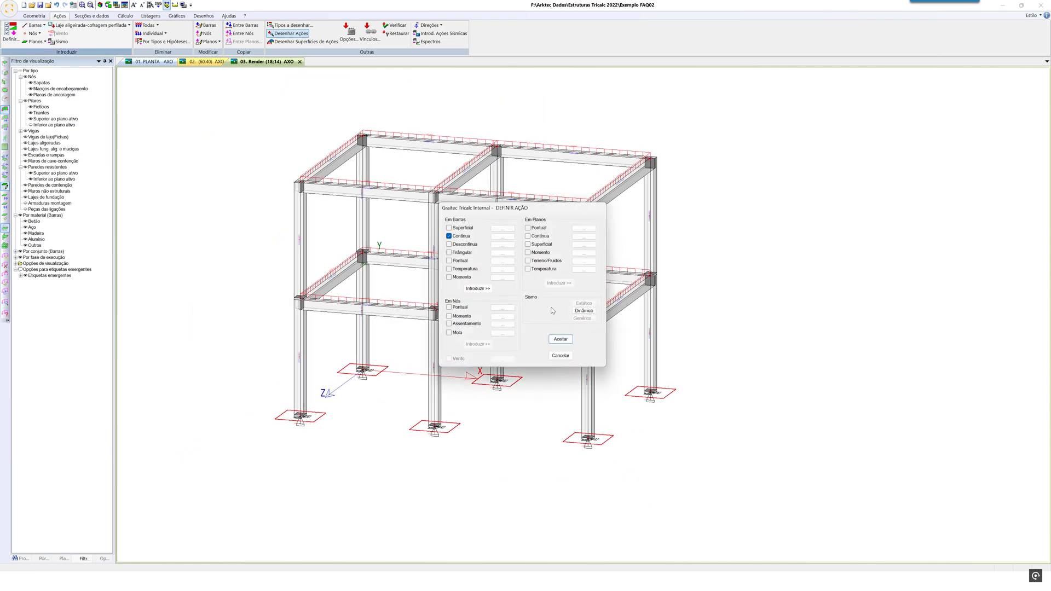
pyautogui.click(459, 237)
pyautogui.click(584, 311)
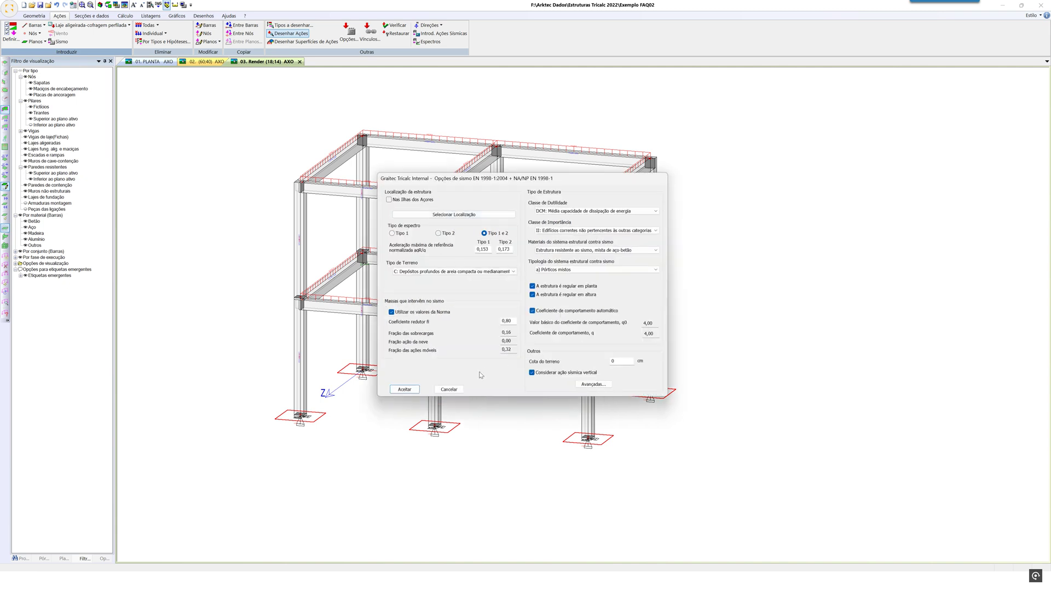
pyautogui.click(408, 389)
pyautogui.click(555, 357)
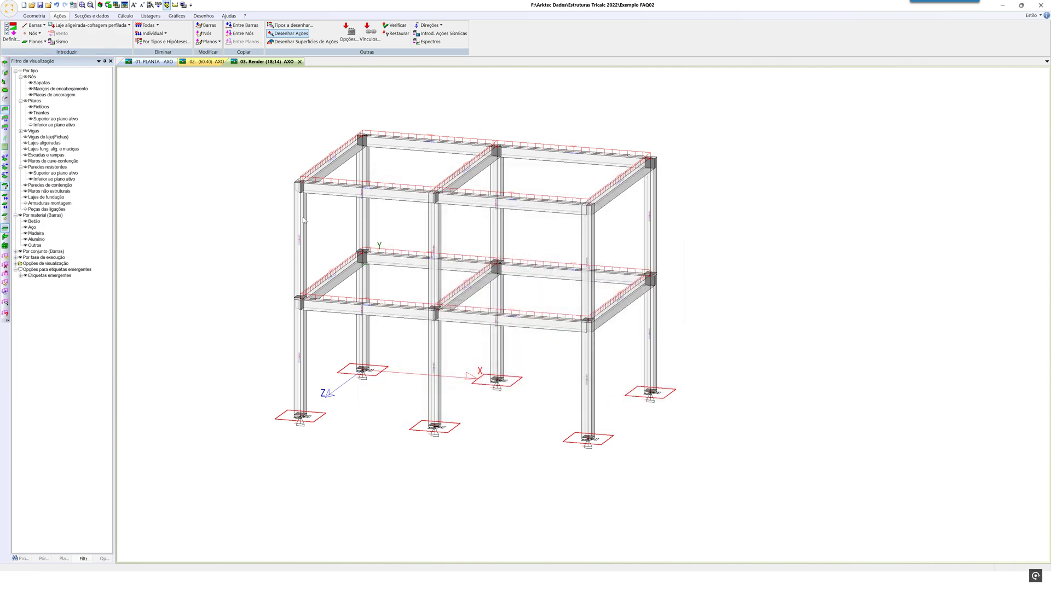
# Run the automatic calculation of the structure and display the assembly reinforcement in the 3D render
pyautogui.click(130, 17)
pyautogui.click(15, 34)
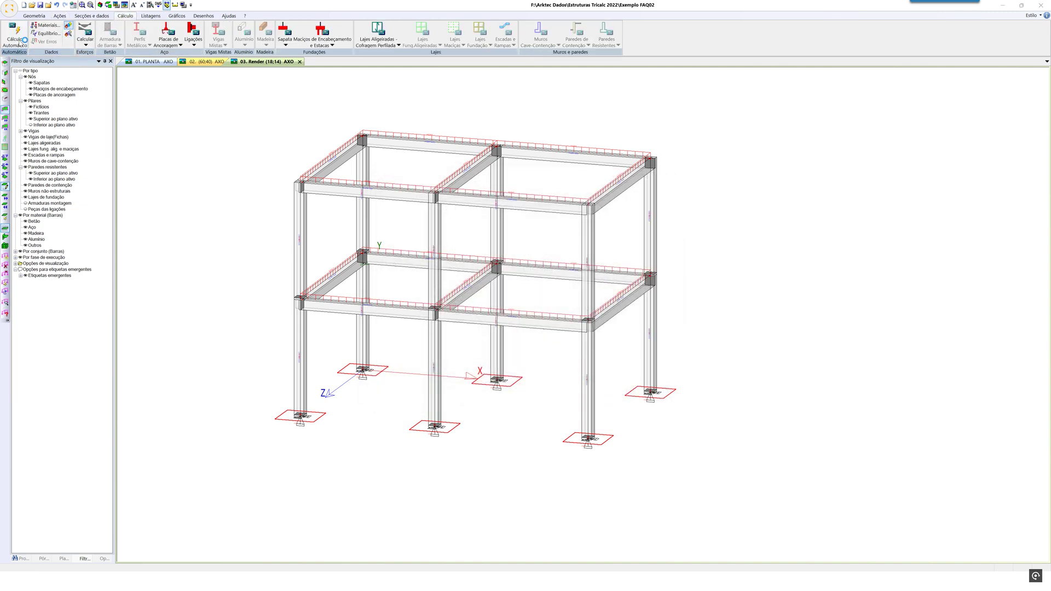
pyautogui.click(509, 376)
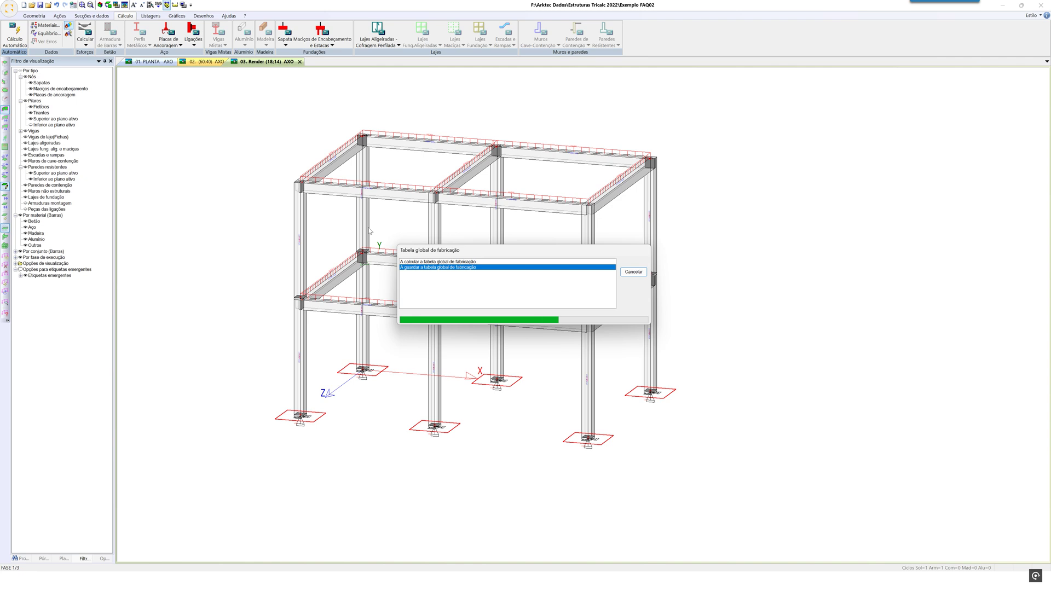
pyautogui.click(586, 335)
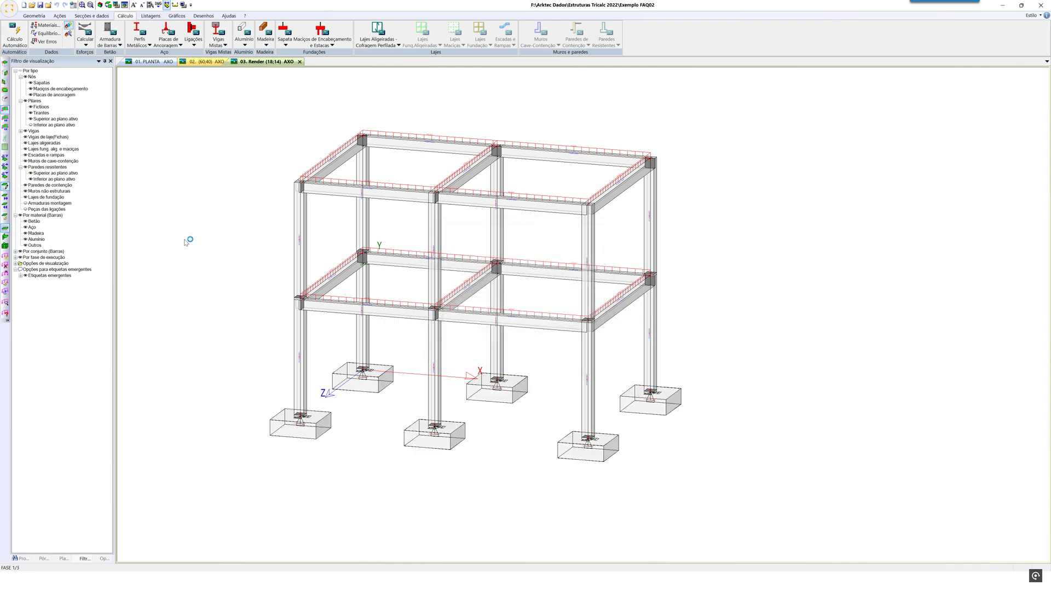
pyautogui.click(25, 203)
pyautogui.moveTo(237, 318); pyautogui.dragTo(237, 319, button='middle')
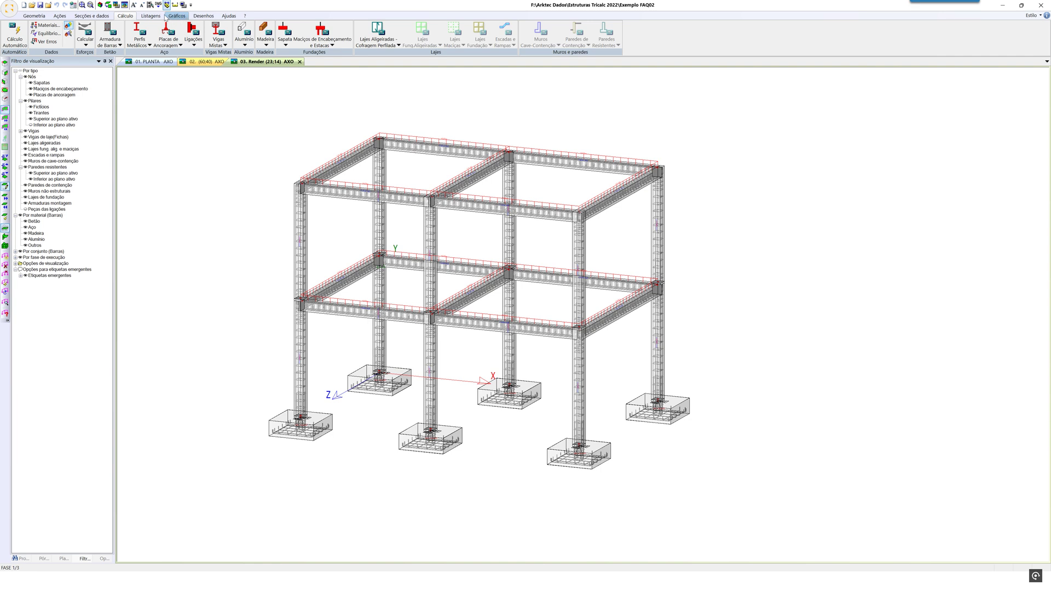
# Open the Memória descritiva report as an empty document, without initializing it from the predefined file
pyautogui.click(150, 15)
pyautogui.click(197, 42)
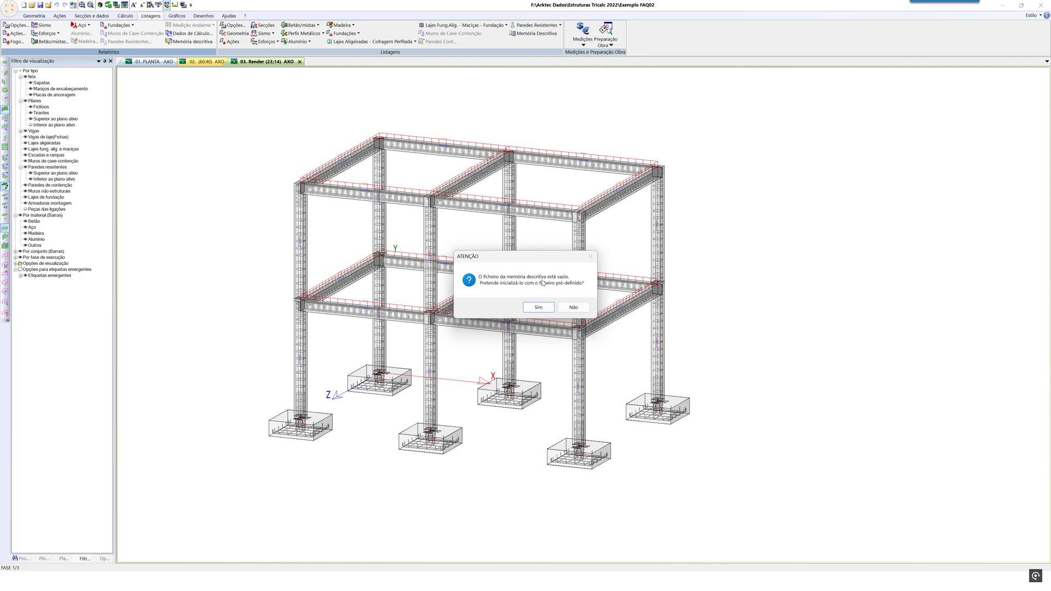
pyautogui.click(575, 309)
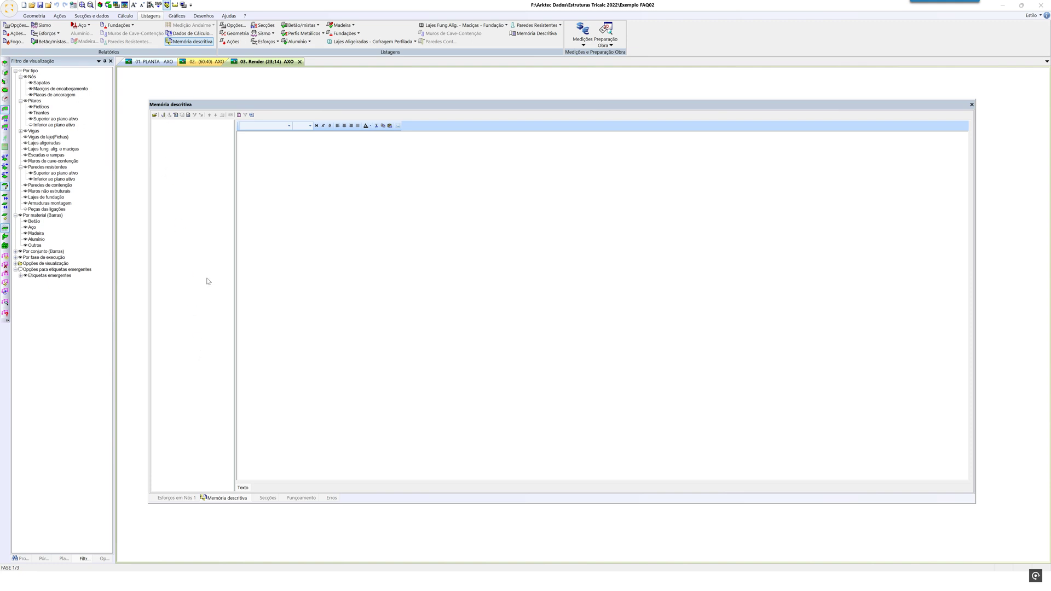
pyautogui.click(164, 115)
# Switch to the webinar presentation to review the slide on creating report chapters and subchapters, and return to Tricalc
pyautogui.hotkey('alt', 'Tab')
pyautogui.hotkey('alt', 'Tab')
pyautogui.hotkey('alt', 'Tab')
pyautogui.hotkey('alt', 'Tab')
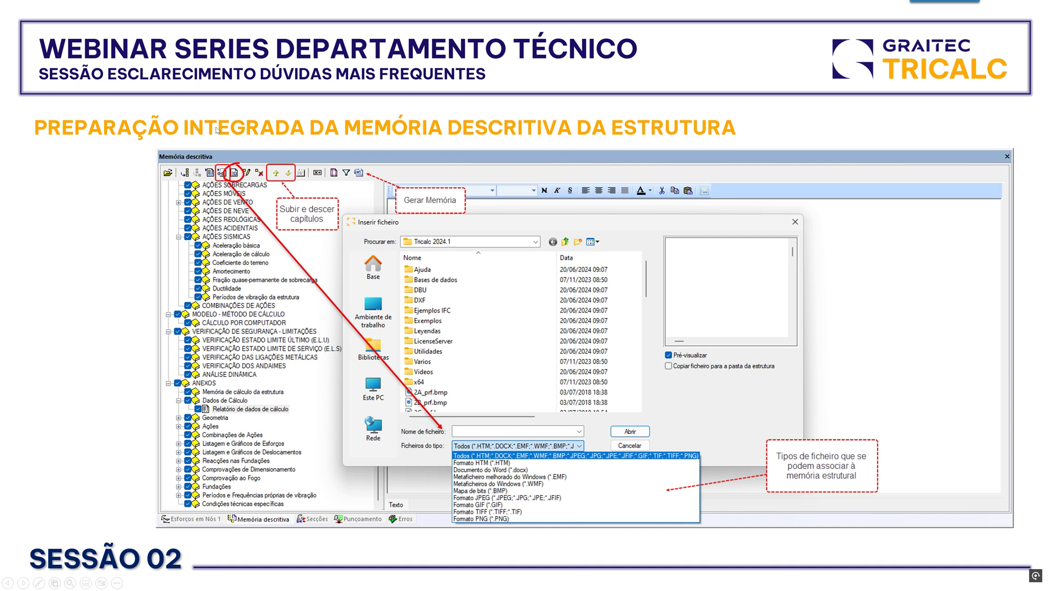
pyautogui.scroll(1, 216, 130)
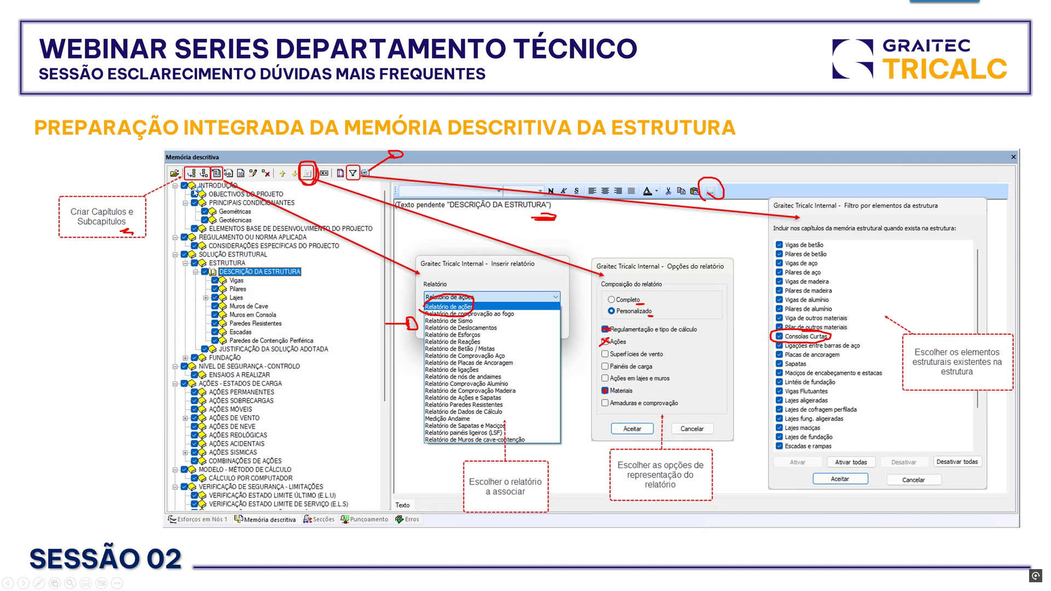
pyautogui.hotkey('alt', 'Tab')
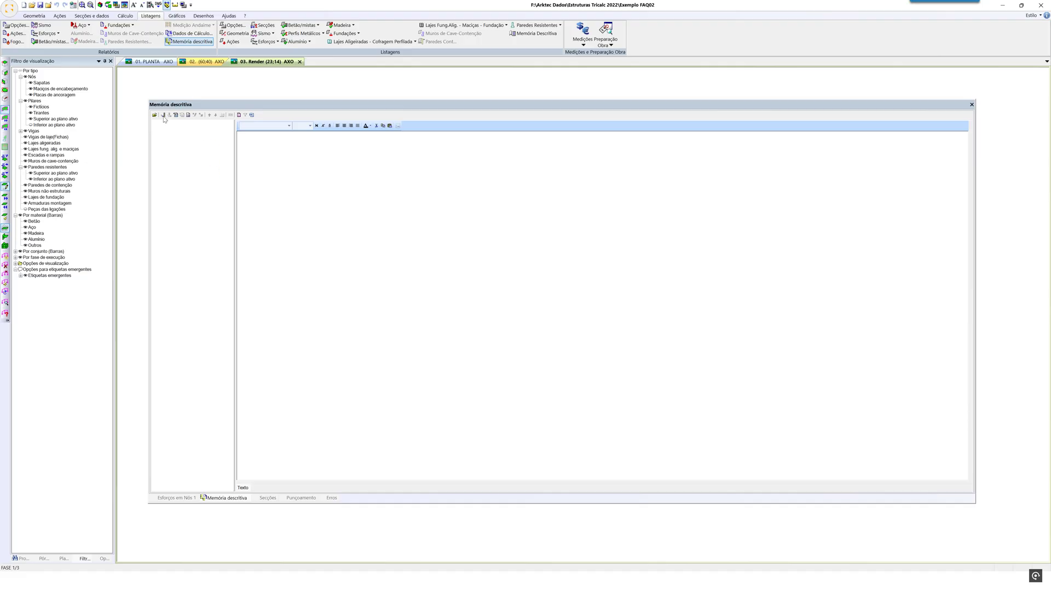
# Accept the structural element filter with all elements included and create a report chapter titled INTRODUÇÃO
pyautogui.click(163, 116)
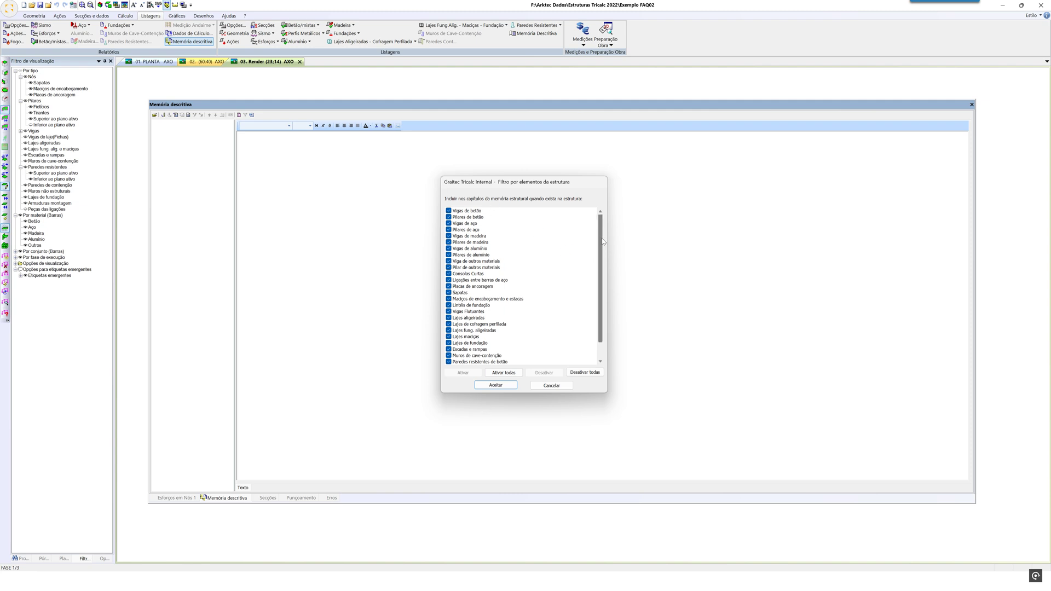
pyautogui.scroll(-1, 610, 314)
pyautogui.scroll(1, 607, 311)
pyautogui.click(496, 386)
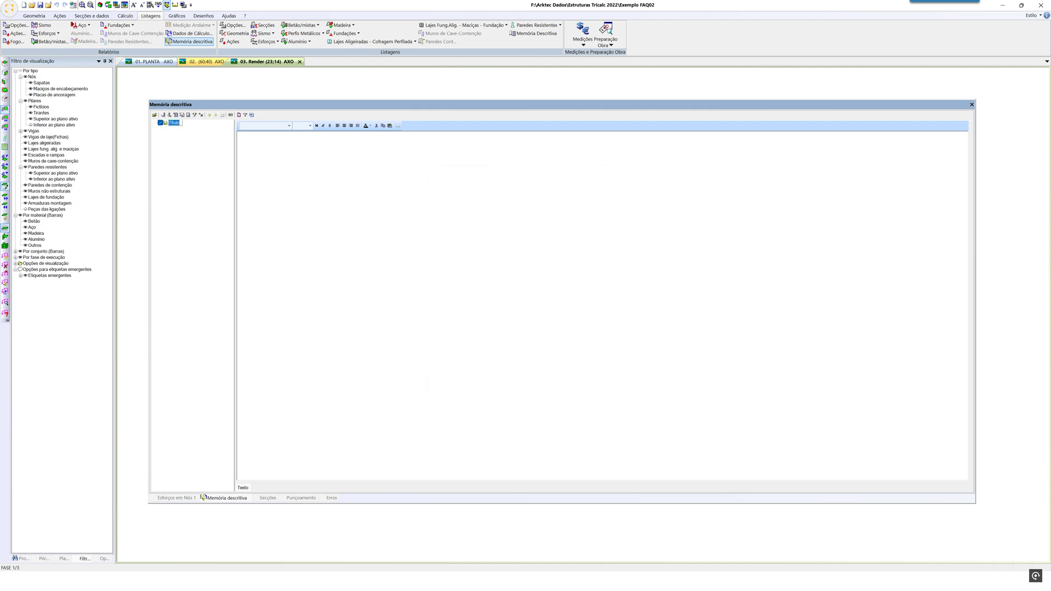
pyautogui.write('Introdução')
pyautogui.press('Return')
pyautogui.write('INTROUDÇ')
pyautogui.write('ÃO')
pyautogui.press('Return')
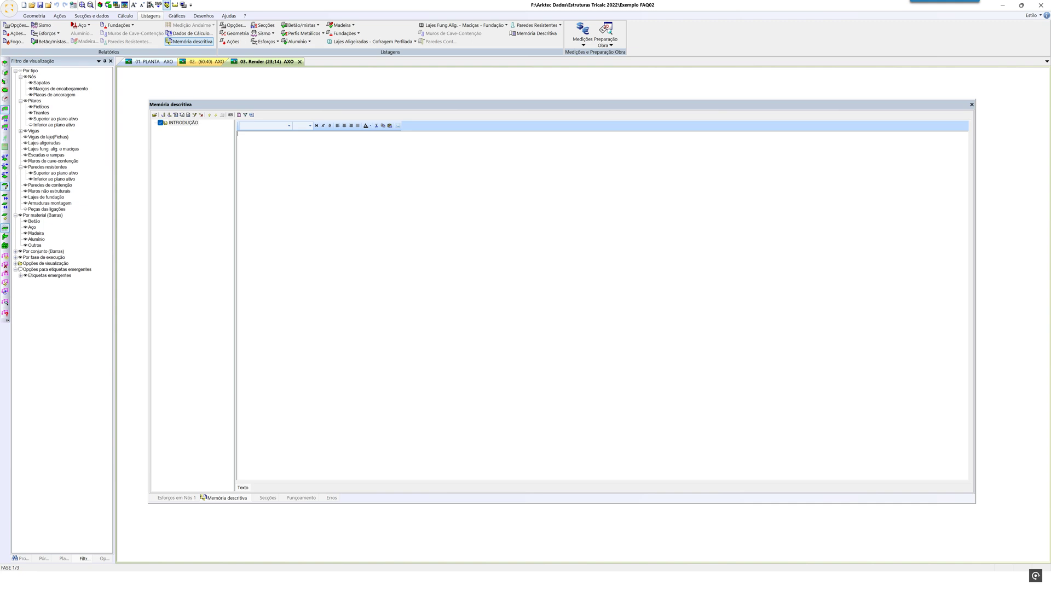
# Set the text format of the INTRODUÇÃO chapter to Arial, size 14
pyautogui.click(291, 128)
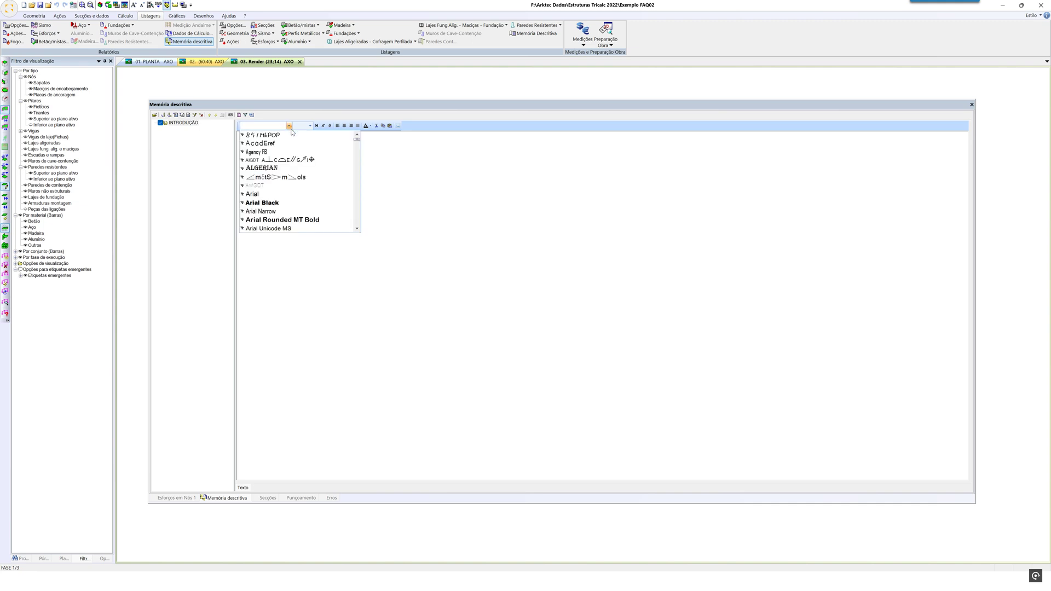
pyautogui.click(304, 195)
pyautogui.click(310, 126)
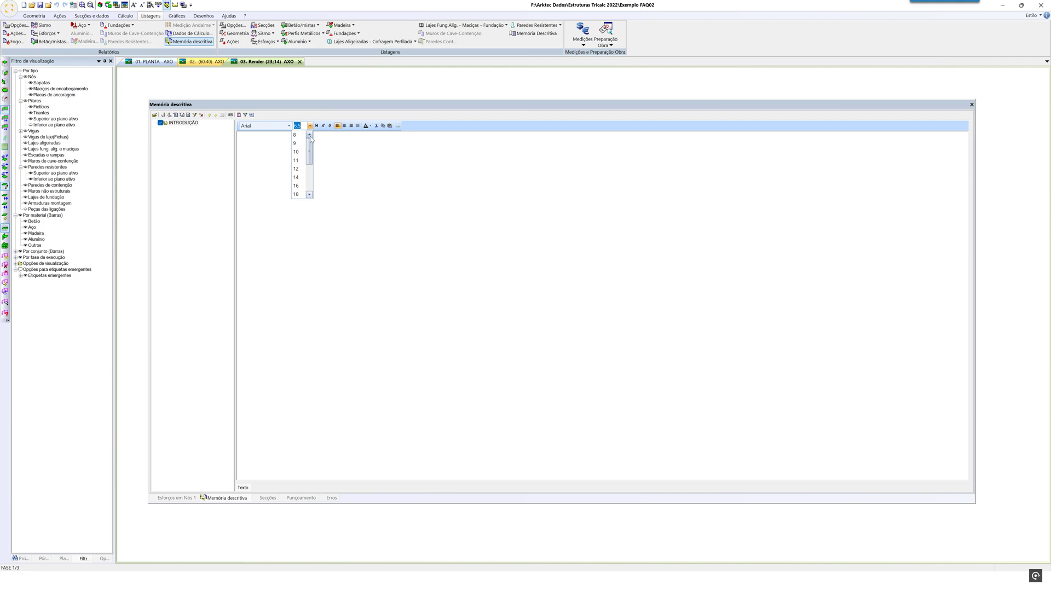
pyautogui.click(296, 161)
pyautogui.click(310, 126)
pyautogui.click(296, 173)
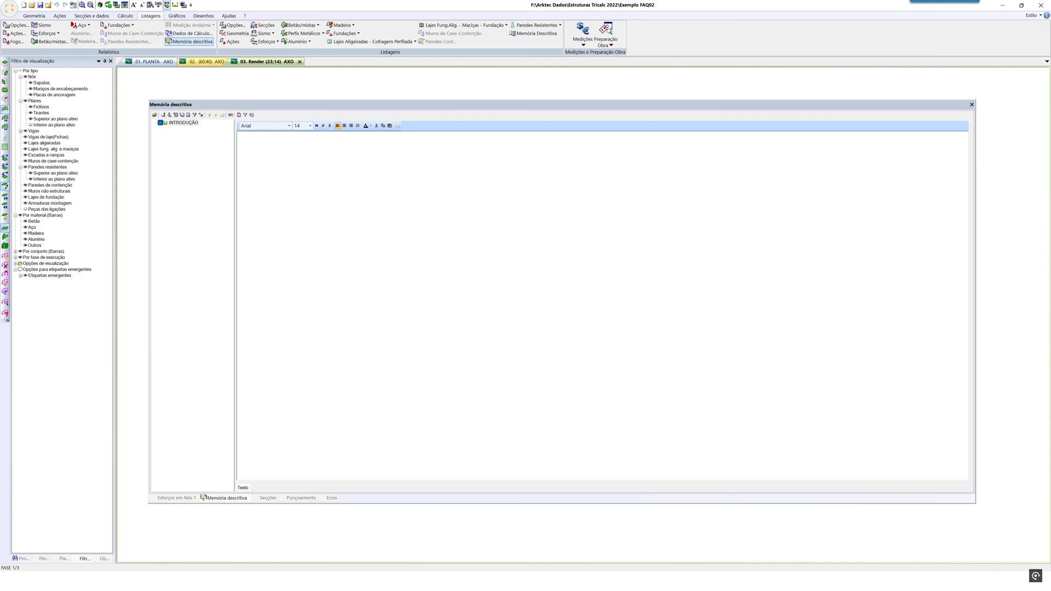
pyautogui.write('ESTE PROJETO DESTINA-sE ')
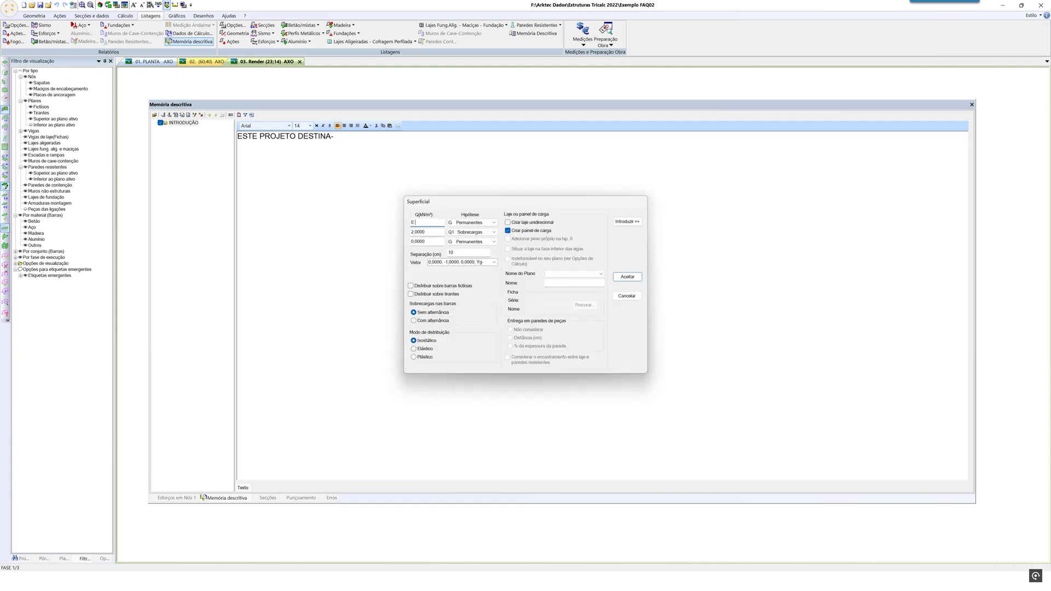
pyautogui.write('à CONSTRUÇÃO')
pyautogui.click(627, 295)
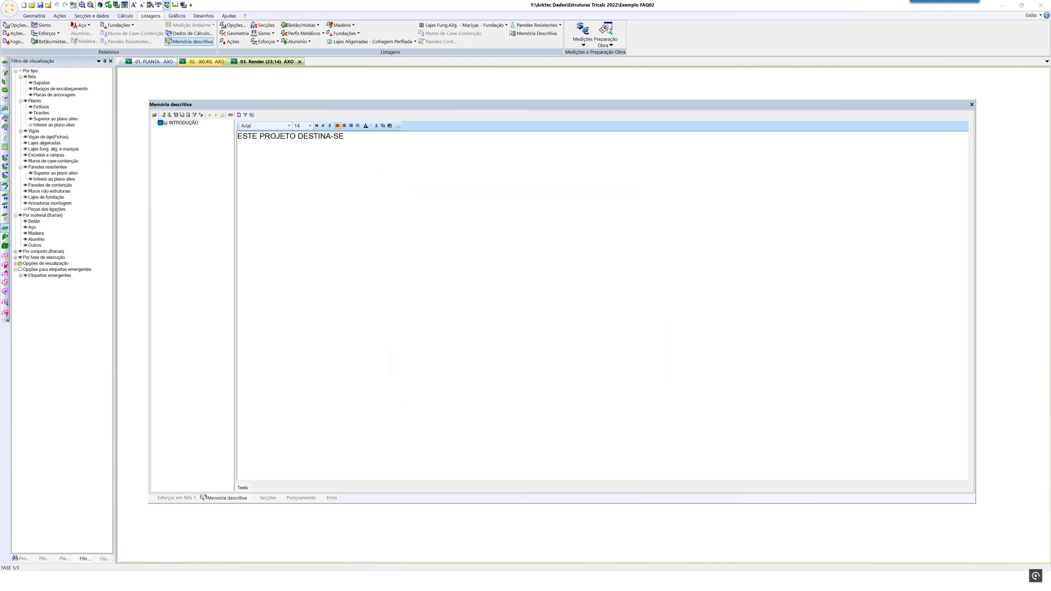
pyautogui.hotkey('ctrl', 'a')
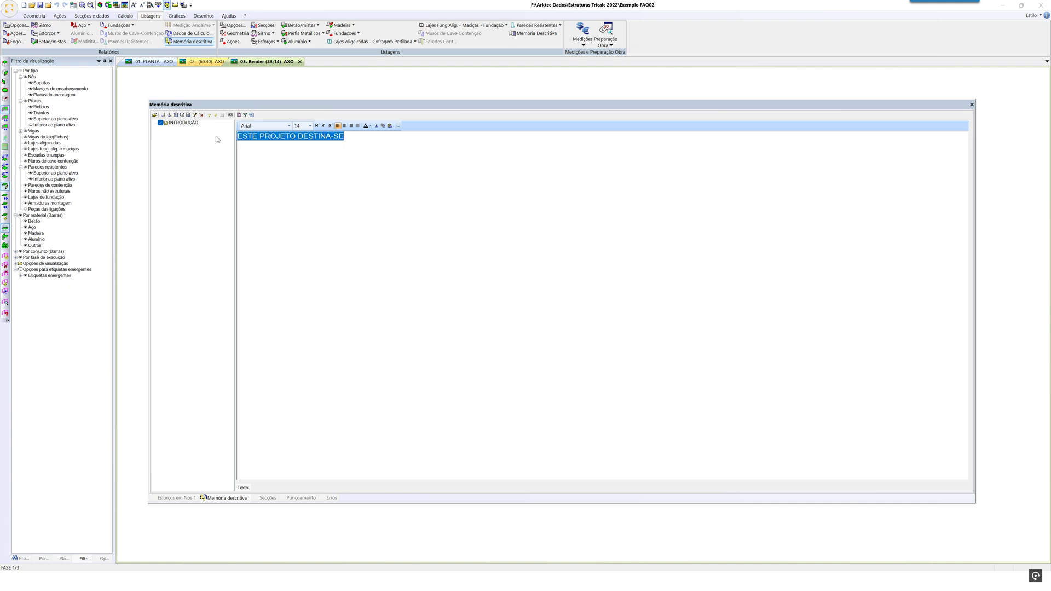
pyautogui.press('Delete')
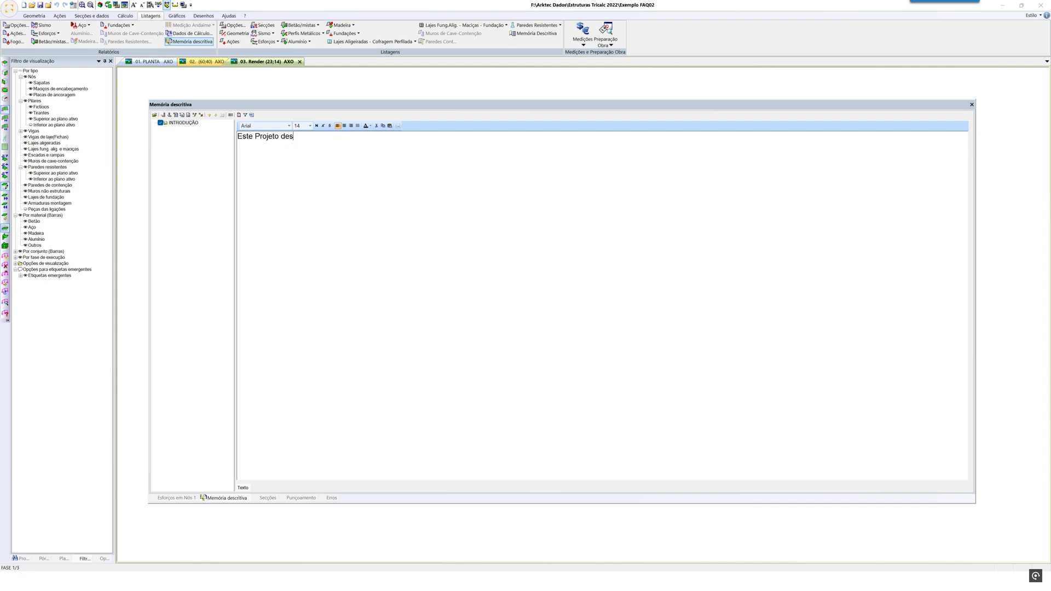
# Write "Este Projeto destina-se..." in the introduction and insert a rendered building image from the Tricalc folder Imagens Arktec below it
pyautogui.write('na-se...')
pyautogui.click(398, 126)
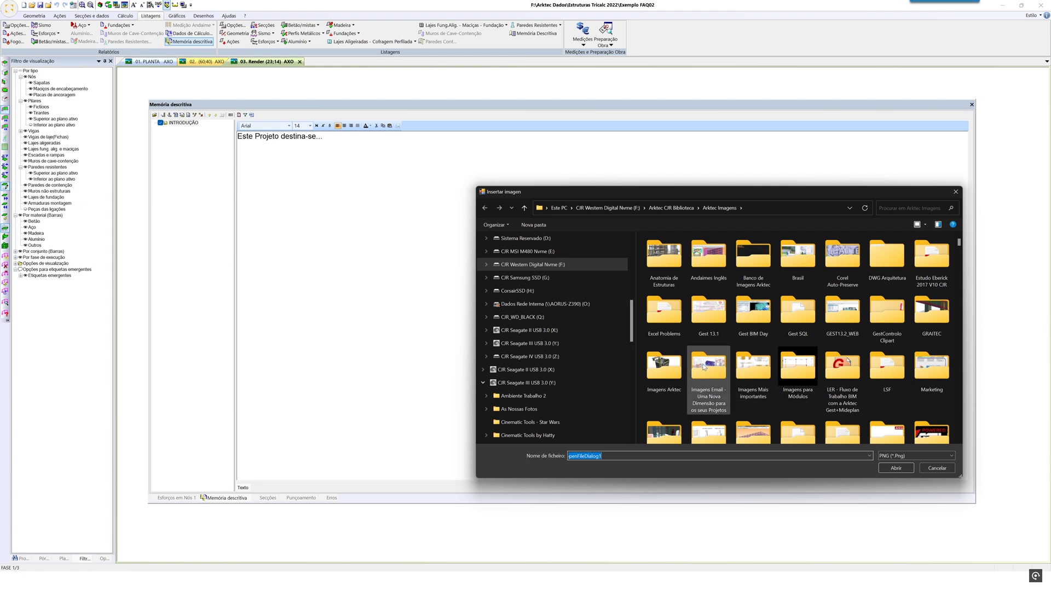
pyautogui.doubleClick(679, 365)
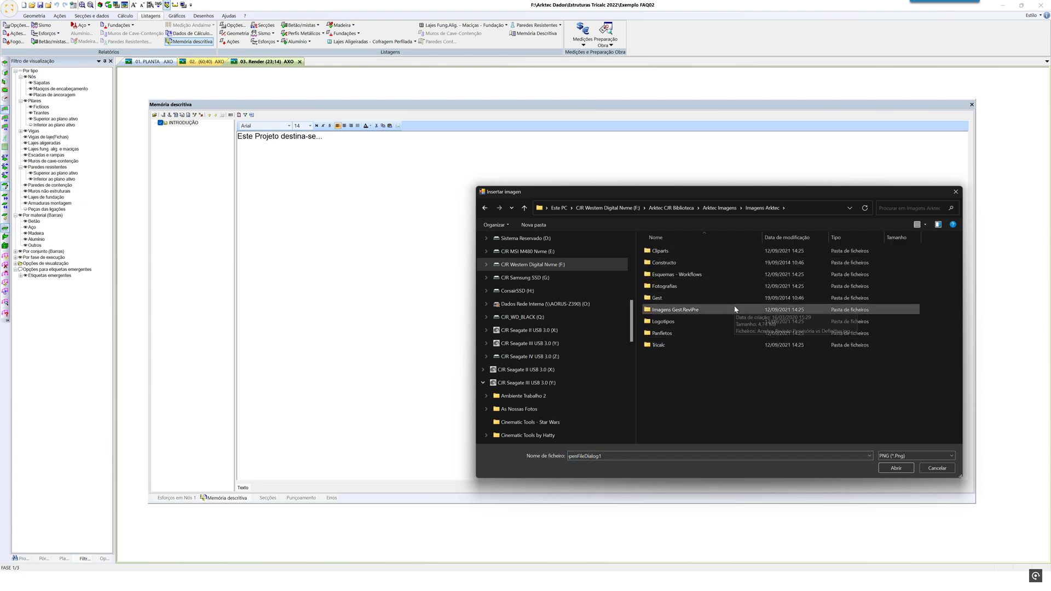
pyautogui.click(690, 347)
pyautogui.doubleClick(690, 348)
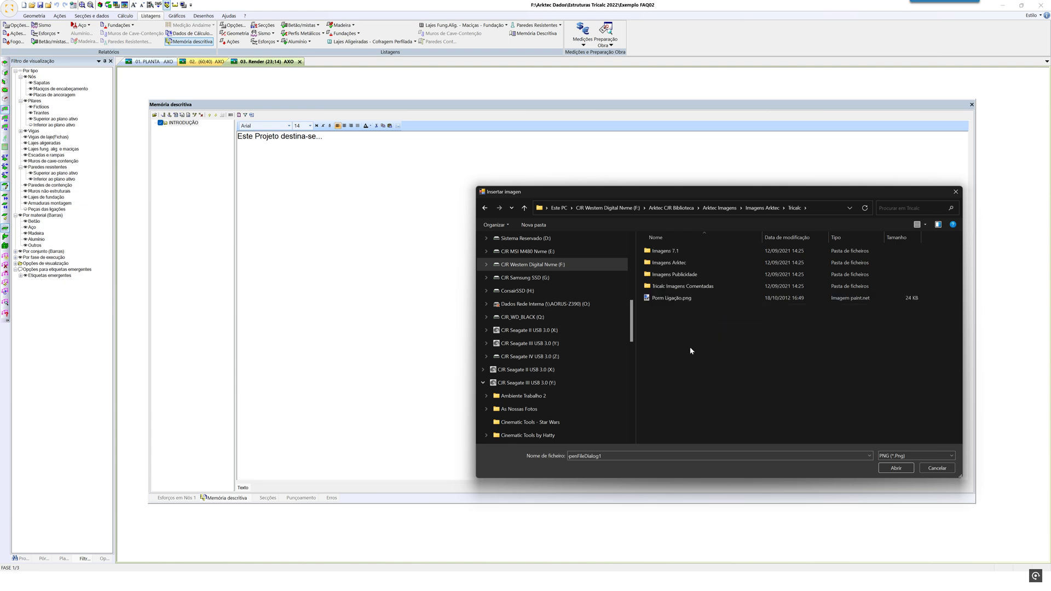
pyautogui.doubleClick(706, 277)
pyautogui.click(680, 270)
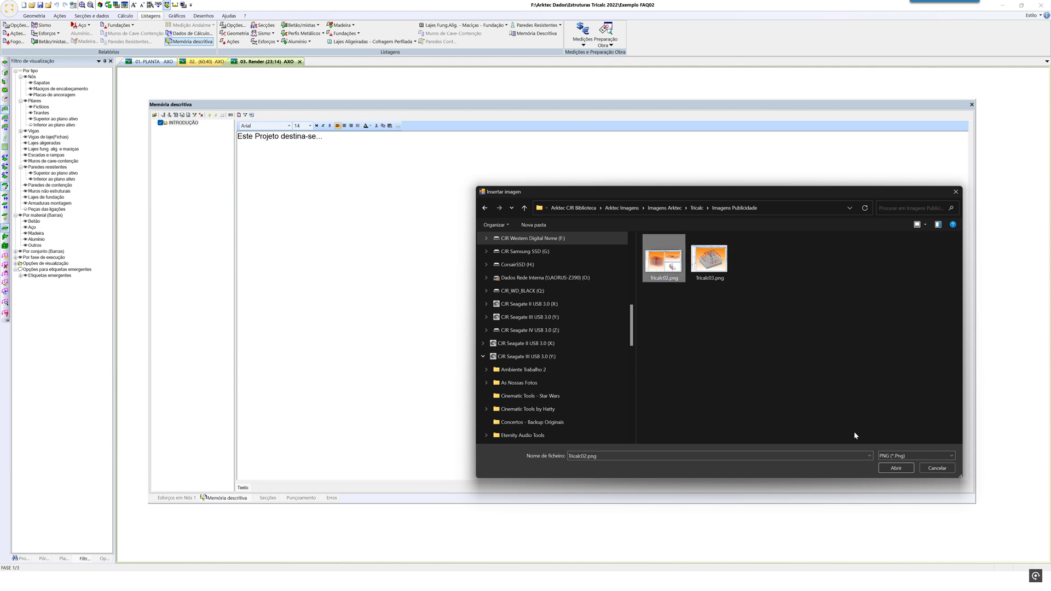
pyautogui.click(726, 270)
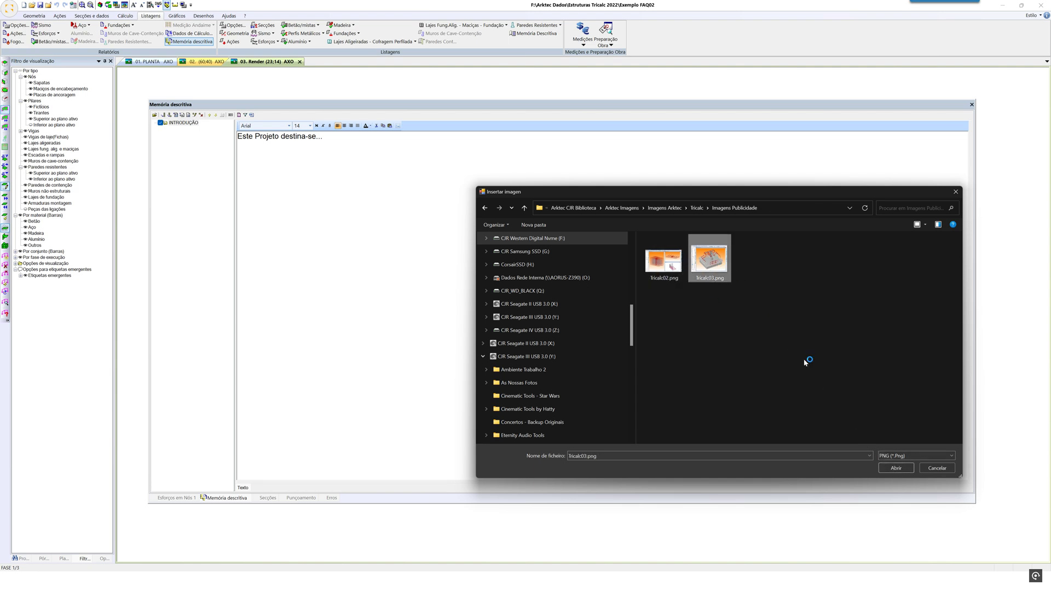
pyautogui.click(698, 210)
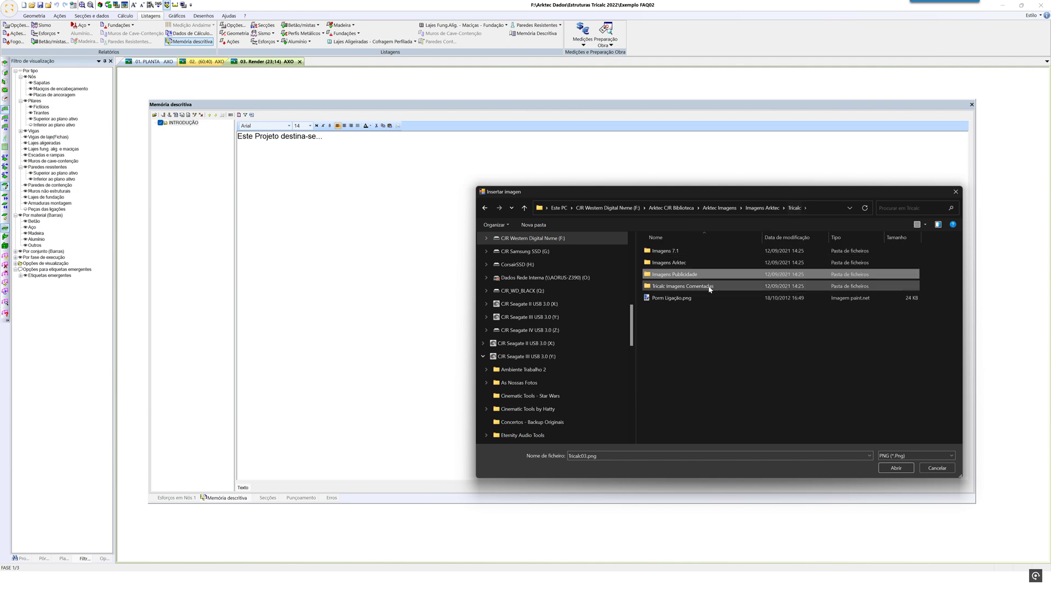
pyautogui.doubleClick(688, 262)
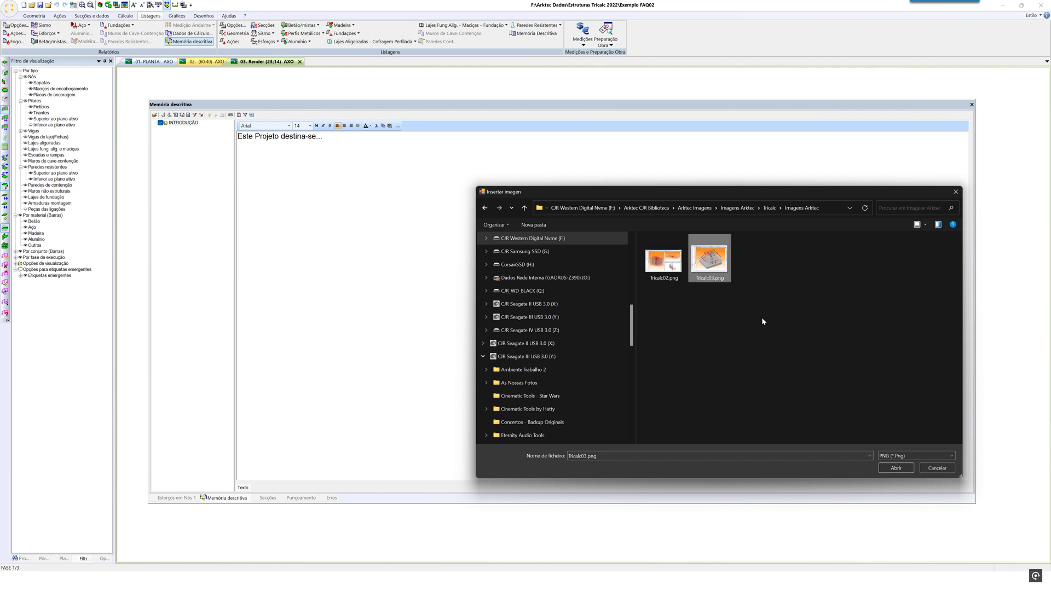
pyautogui.click(895, 468)
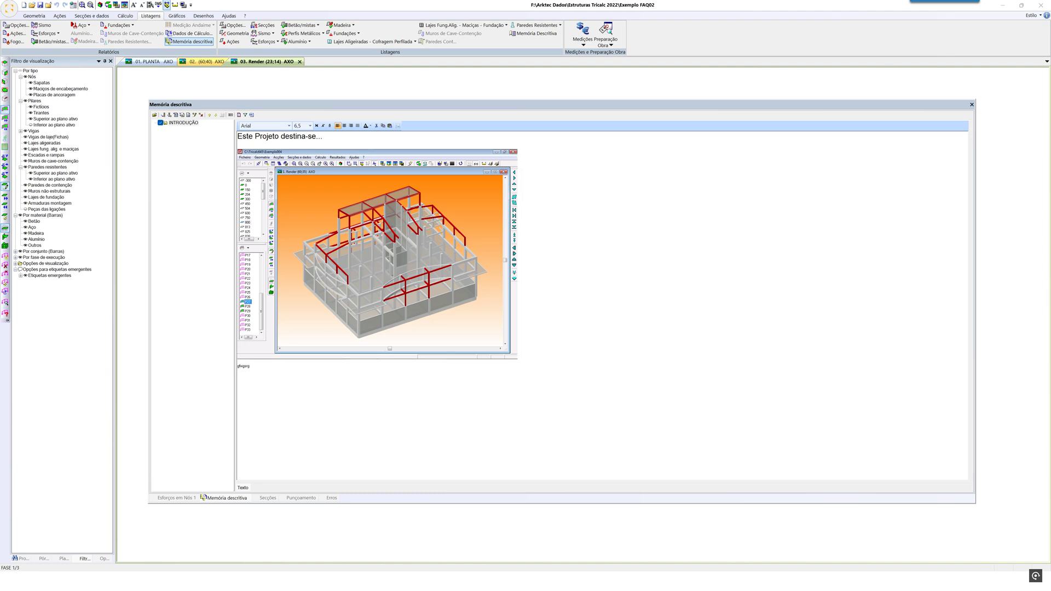
# Format the sample text "gfwgsrg" below the inserted image at size 14 in light blue
pyautogui.hotkey('shift', 'Home')
pyautogui.click(310, 126)
pyautogui.click(296, 177)
pyautogui.click(264, 368)
pyautogui.moveTo(237, 361); pyautogui.dragTo(265, 369)
pyautogui.click(370, 125)
pyautogui.click(392, 154)
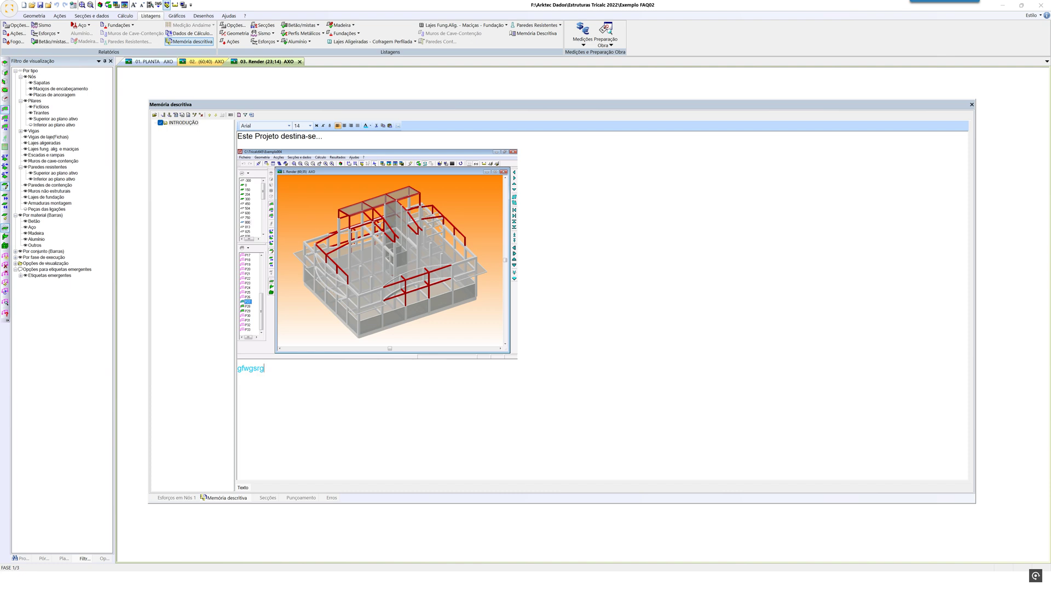
# Create a chapter titled DESCRIÇÃO DO SISTEMA ESTRUTURAL after INTRODUÇÃO with all structural elements included, and widen the chapter tree to fit its title
pyautogui.click(184, 123)
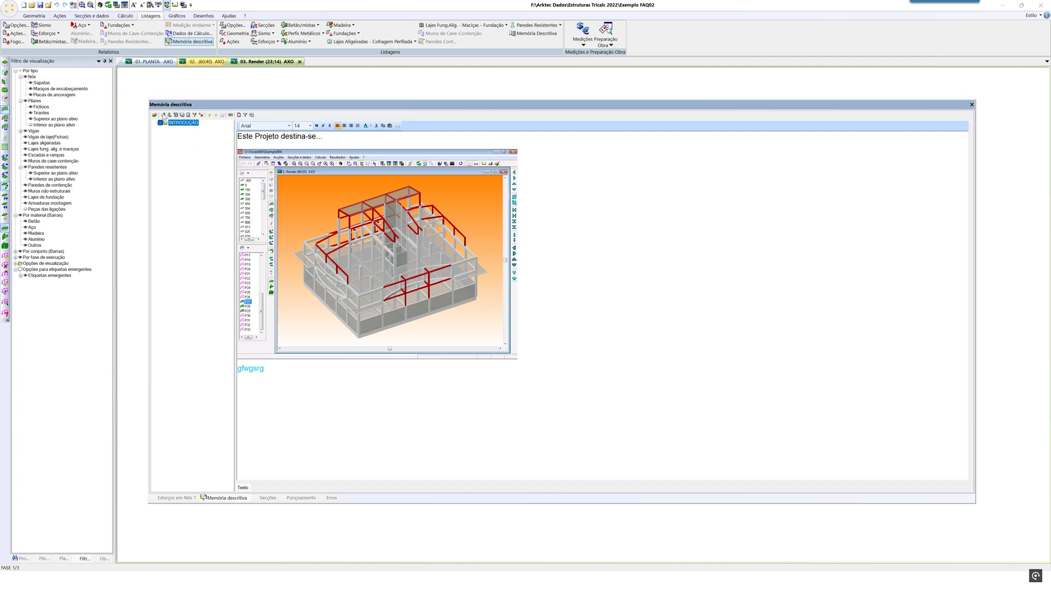
pyautogui.click(164, 116)
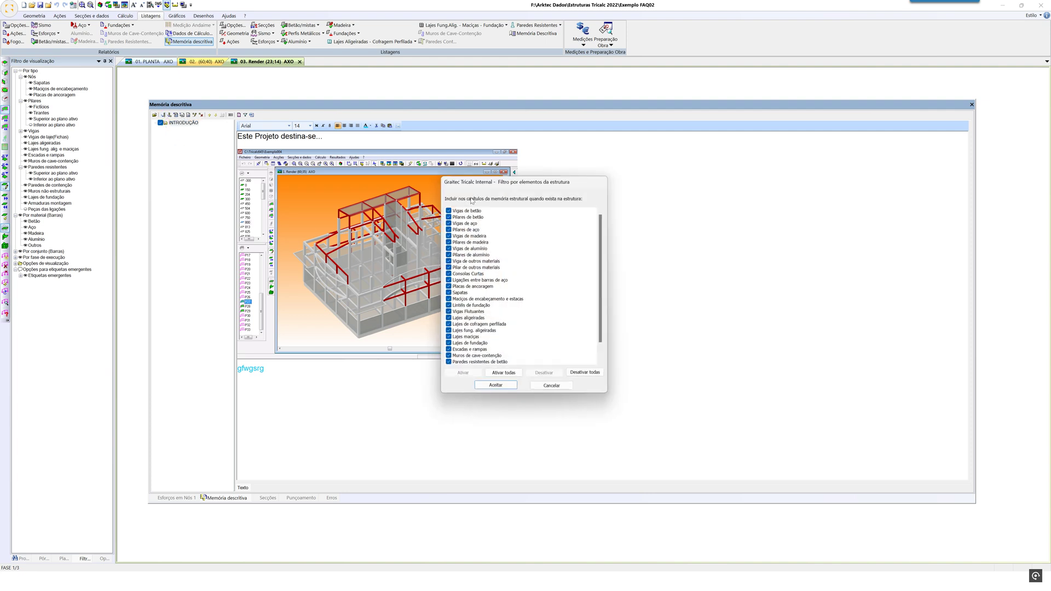
pyautogui.click(492, 388)
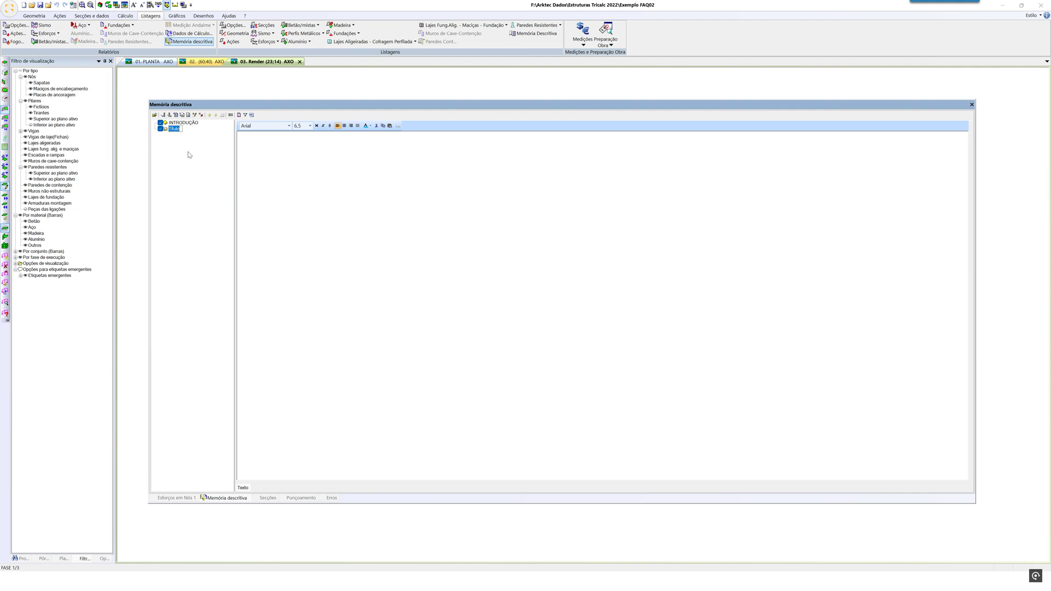
pyautogui.write('D')
pyautogui.write('ESCRIÇÃO')
pyautogui.write(' DO SISTEM')
pyautogui.write('A ESTRUTURAL')
pyautogui.press('Return')
pyautogui.moveTo(234, 152); pyautogui.dragTo(307, 164)
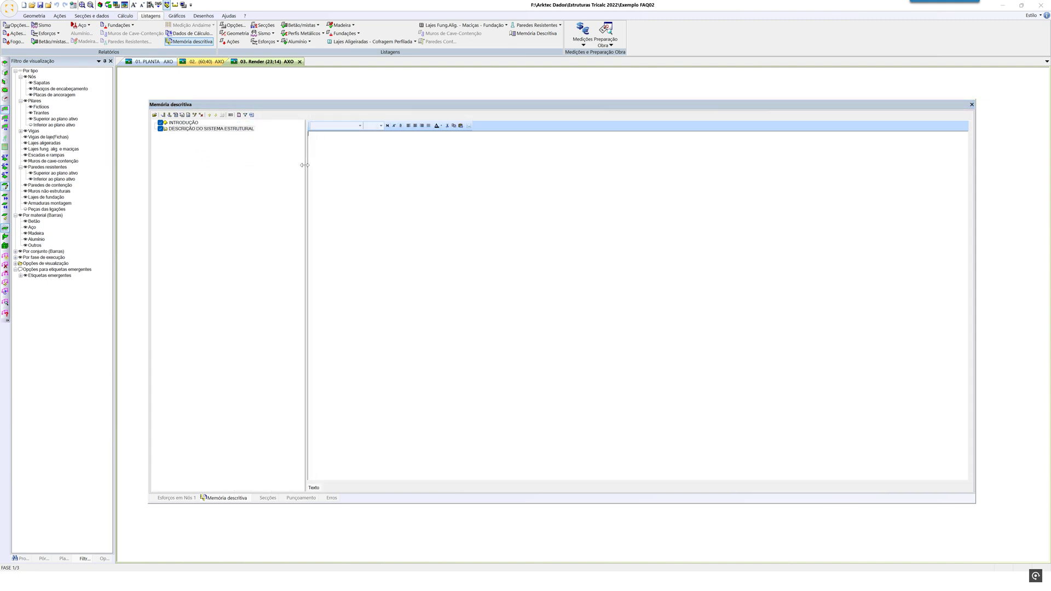
# Add a subchapter under DESCRIÇÃO DO SISTEMA ESTRUTURAL, with only Vigas de betão included in its element filter
pyautogui.click(200, 129)
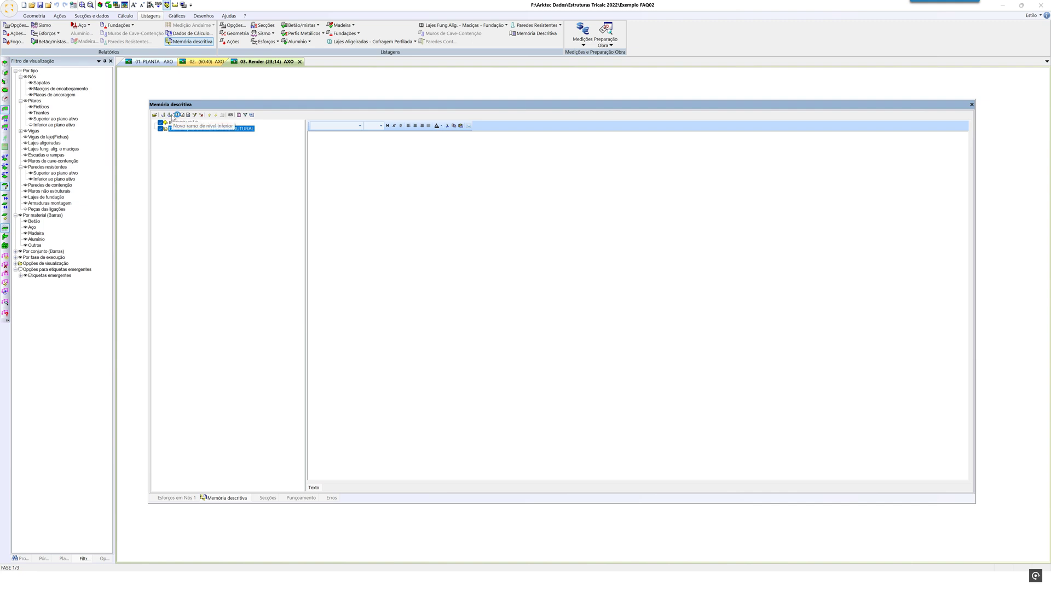
pyautogui.click(173, 116)
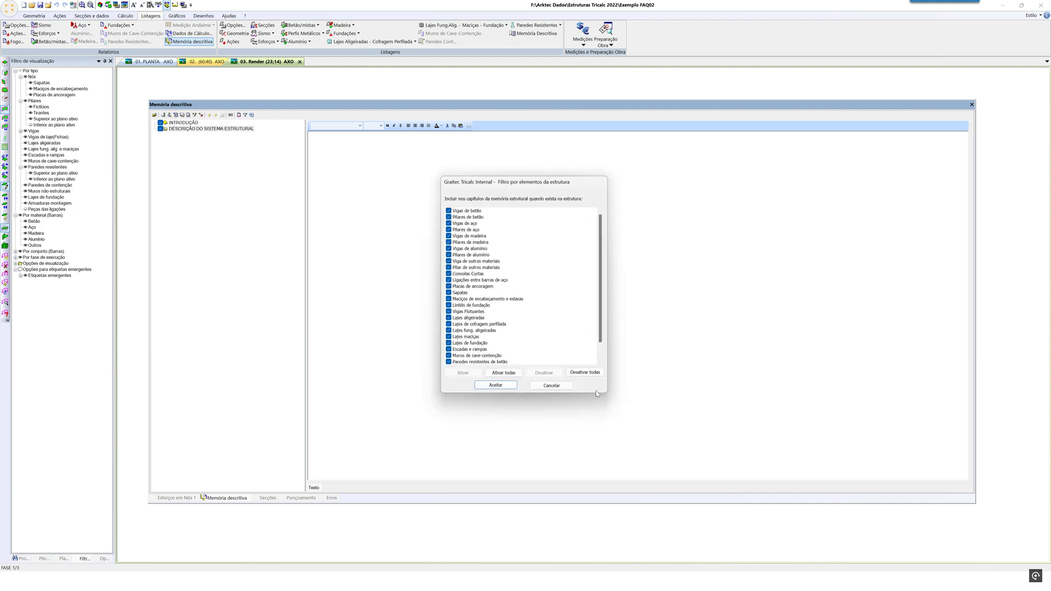
pyautogui.click(585, 372)
pyautogui.click(448, 211)
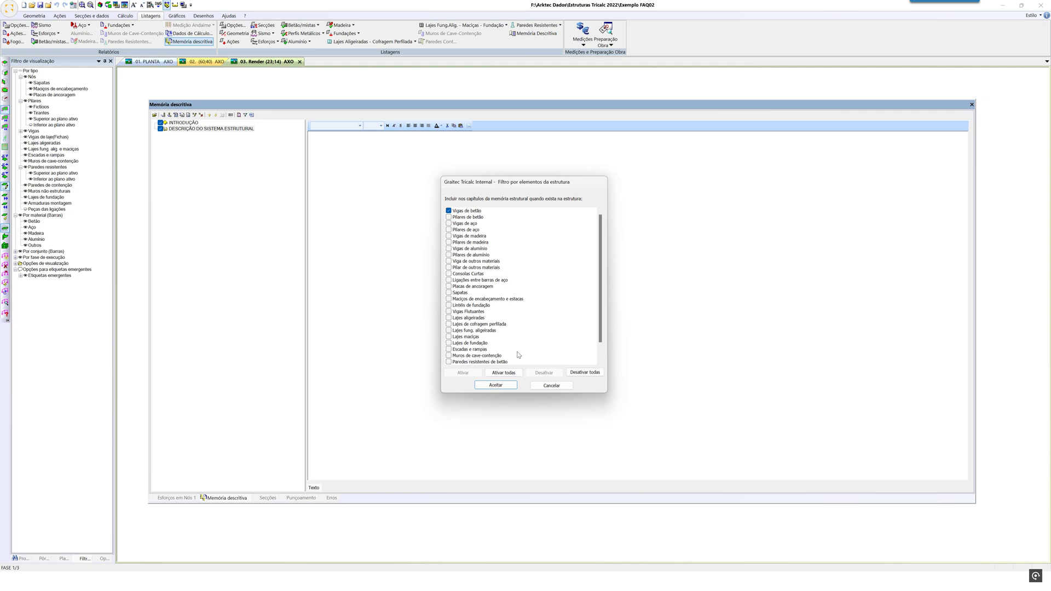
pyautogui.scroll(-1, 599, 302)
pyautogui.scroll(1, 570, 305)
pyautogui.click(496, 385)
# Title the new subchapter "Vigas de Betão"
pyautogui.write('VIGAS DE BETÃO')
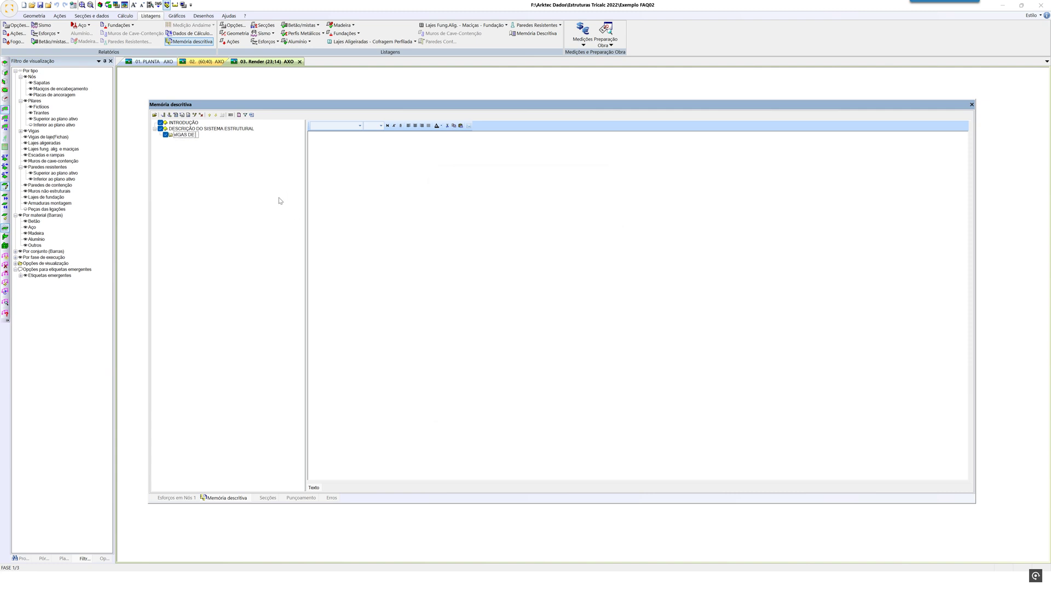
pyautogui.press('BackSpace')
pyautogui.press('BackSpace')
pyautogui.press('BackSpace')
pyautogui.press('BackSpace')
pyautogui.press('BackSpace')
pyautogui.press('BackSpace')
pyautogui.press('BackSpace')
pyautogui.press('BackSpace')
pyautogui.press('BackSpace')
pyautogui.press('BackSpace')
pyautogui.press('BackSpace')
pyautogui.press('BackSpace')
pyautogui.press('BackSpace')
pyautogui.write('Vigas de Betão')
pyautogui.press('Return')
# Write "Optou-se por colocar vigas de 30cm de largura com altura variável consoante os vaõs e...." at size 14 in the Vigas de Betão subchapter
pyautogui.click(310, 134)
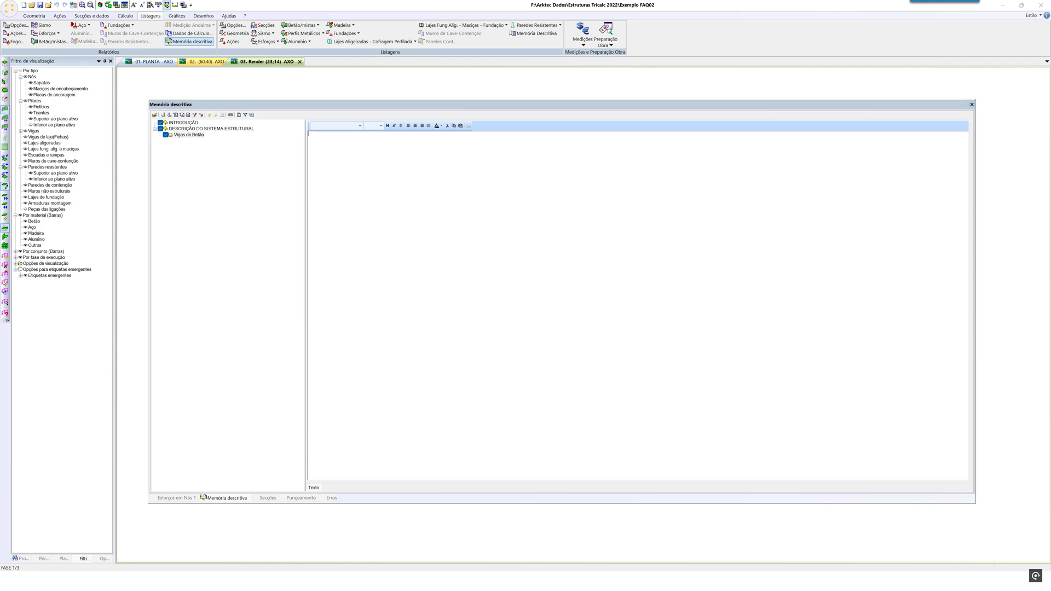
pyautogui.write('Op')
pyautogui.click(380, 126)
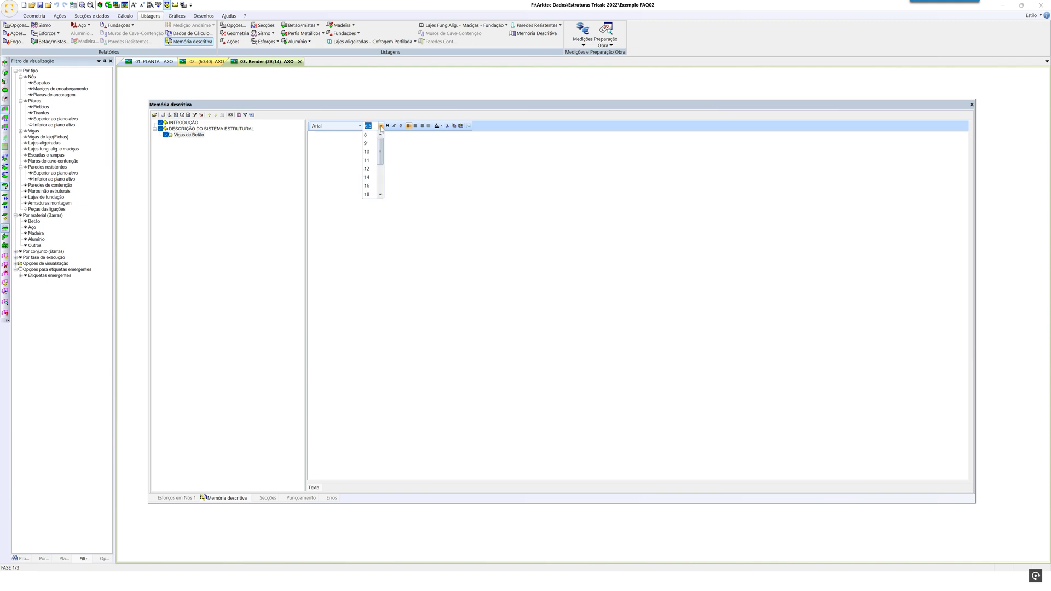
pyautogui.click(373, 177)
pyautogui.write('Optouse por t')
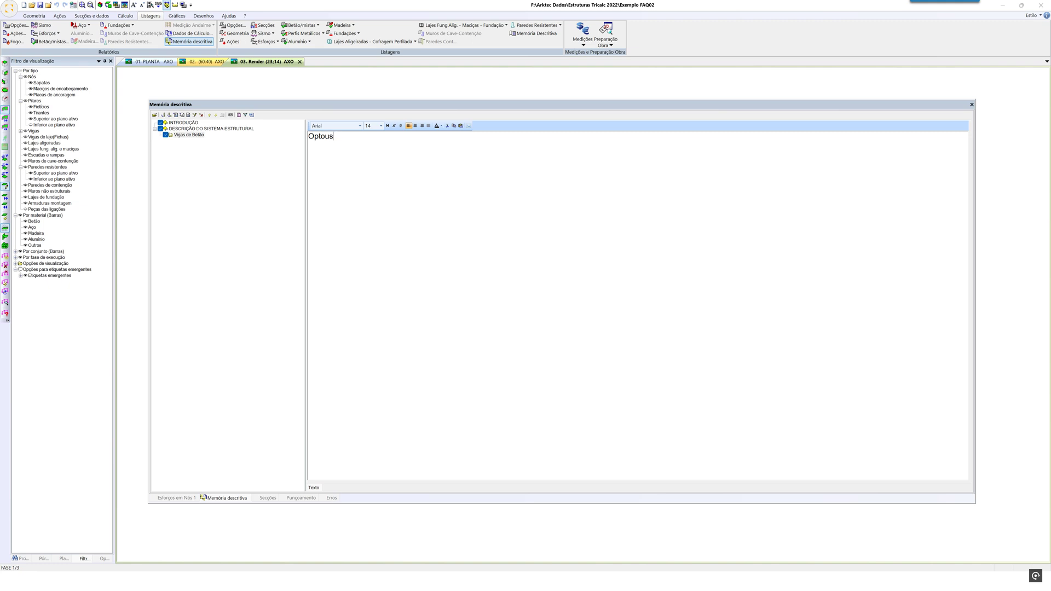
pyautogui.press('BackSpace')
pyautogui.write('colcar')
pyautogui.press('BackSpace')
pyautogui.press('BackSpace')
pyautogui.press('BackSpace')
pyautogui.write('ocar vigas de 30cm de largura com')
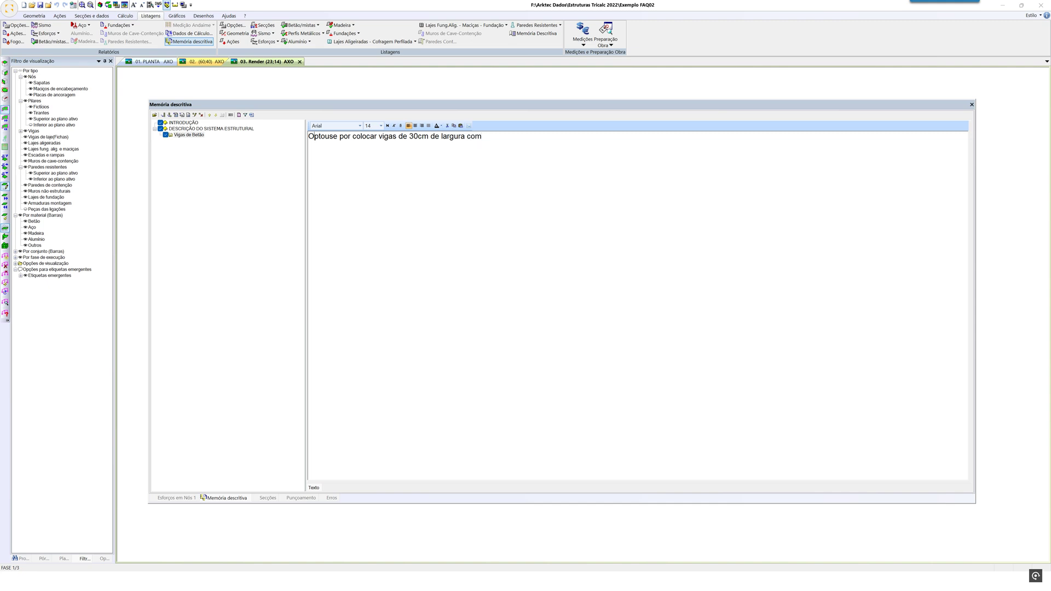
pyautogui.write('-')
pyautogui.press('End')
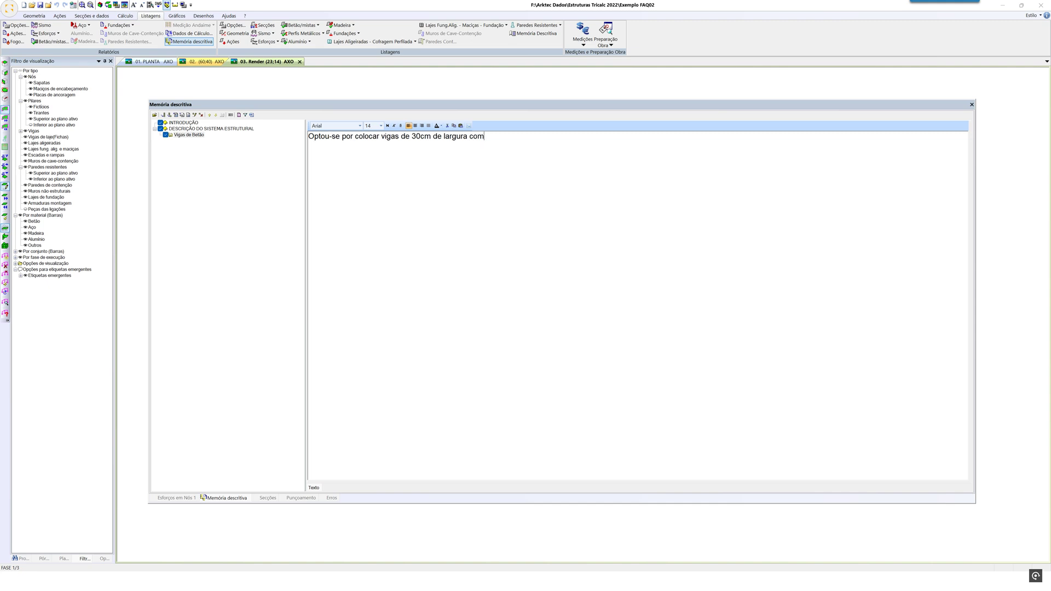
pyautogui.write('altura variável consoante os vaõs e....')
# Add a rendered geometry graphic under Vigas de Betão and title it "Gráfico Geometria Renderizado"
pyautogui.moveTo(466, 105)
pyautogui.mouseDown()
pyautogui.moveTo(466, 440)
pyautogui.moveTo(457, 119)
pyautogui.mouseUp()
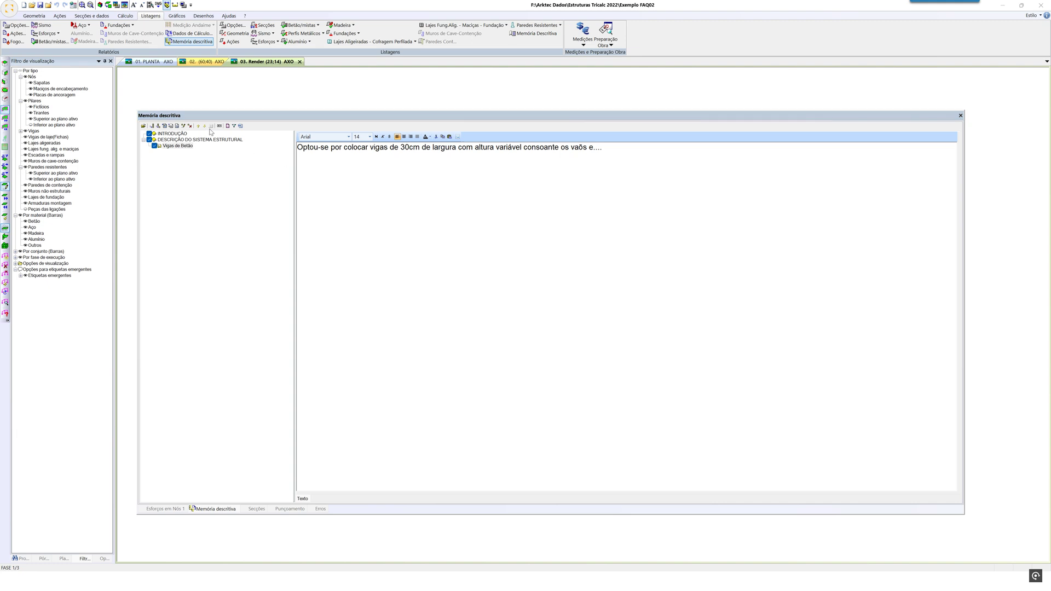
pyautogui.click(176, 126)
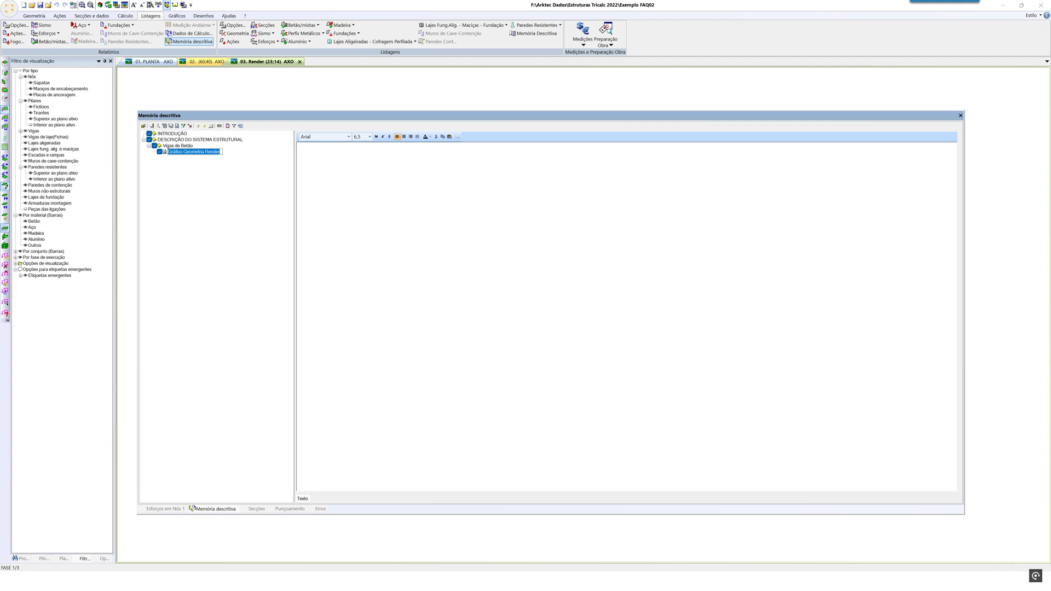
pyautogui.click(221, 151)
pyautogui.write('izado')
pyautogui.press('Return')
# Insert a Relatório de Betão / Mistas under Vigas de Betão, Por Ordem and Completo / por Hipóteses, without drawing the peritagem graphics
pyautogui.click(182, 146)
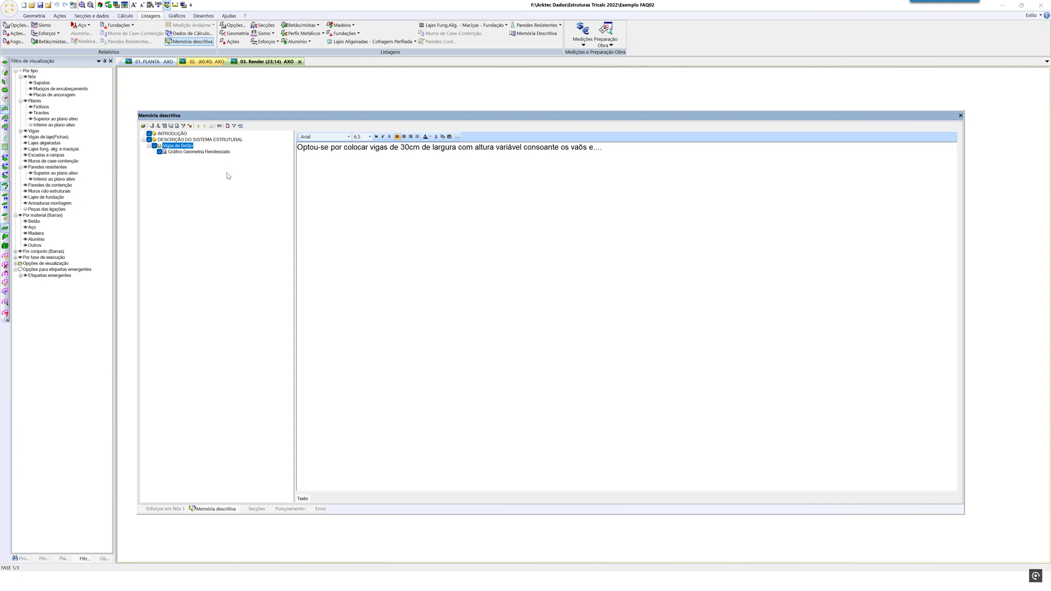
pyautogui.click(169, 127)
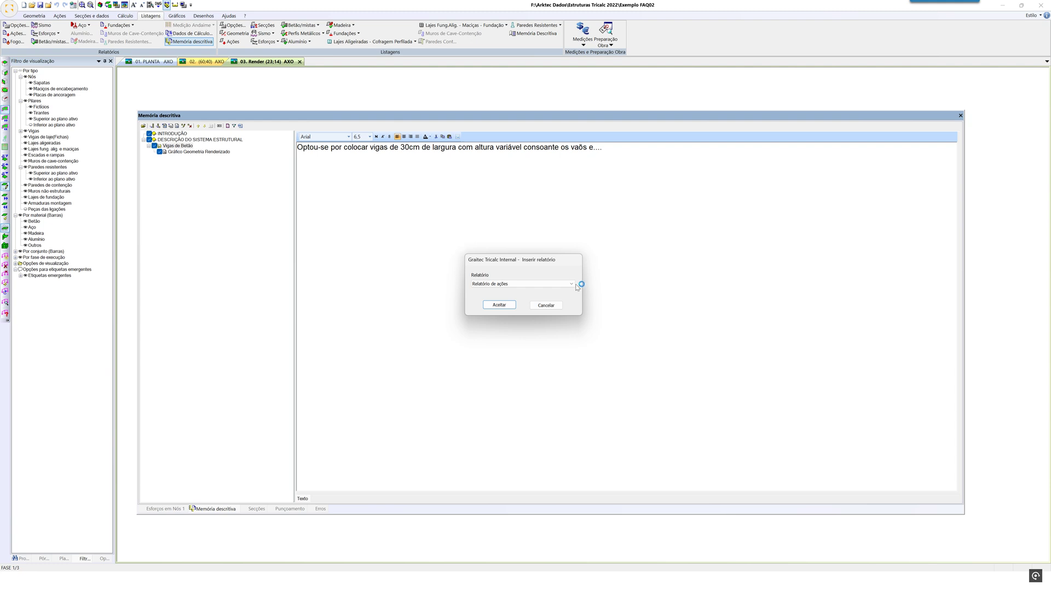
pyautogui.click(572, 283)
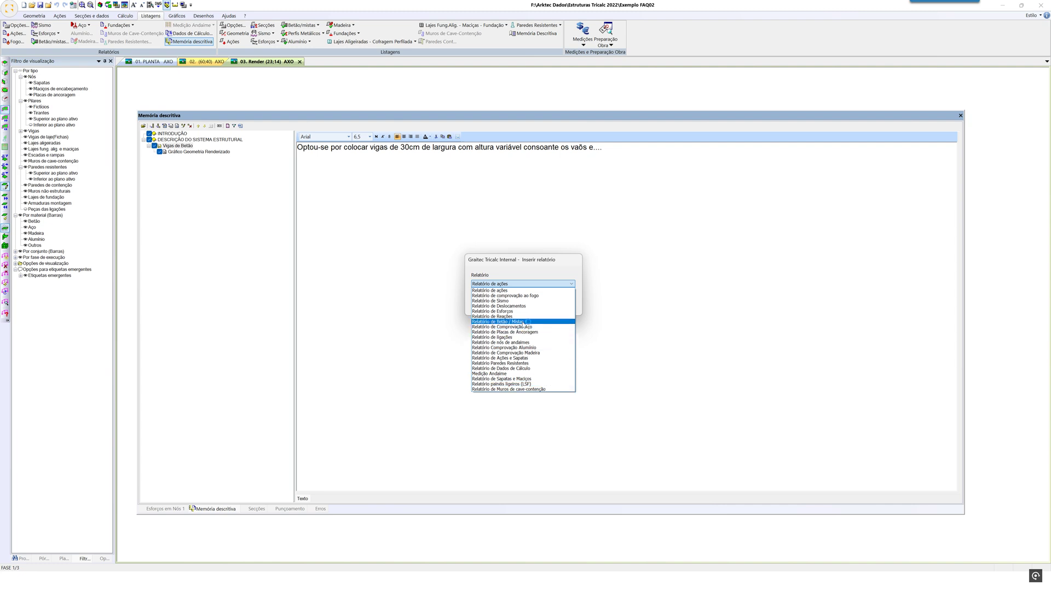
pyautogui.click(524, 322)
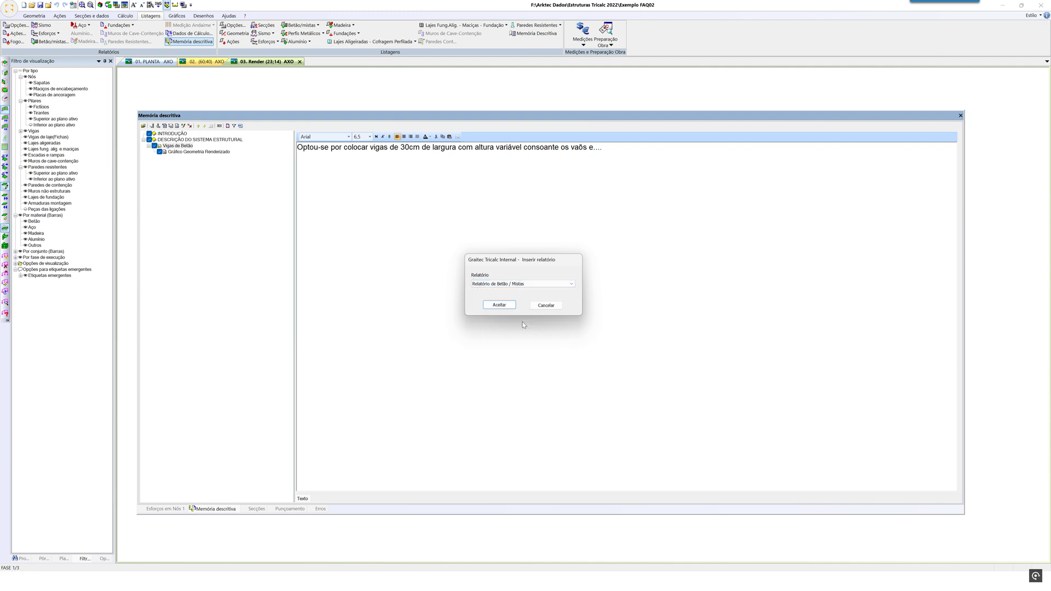
pyautogui.click(499, 304)
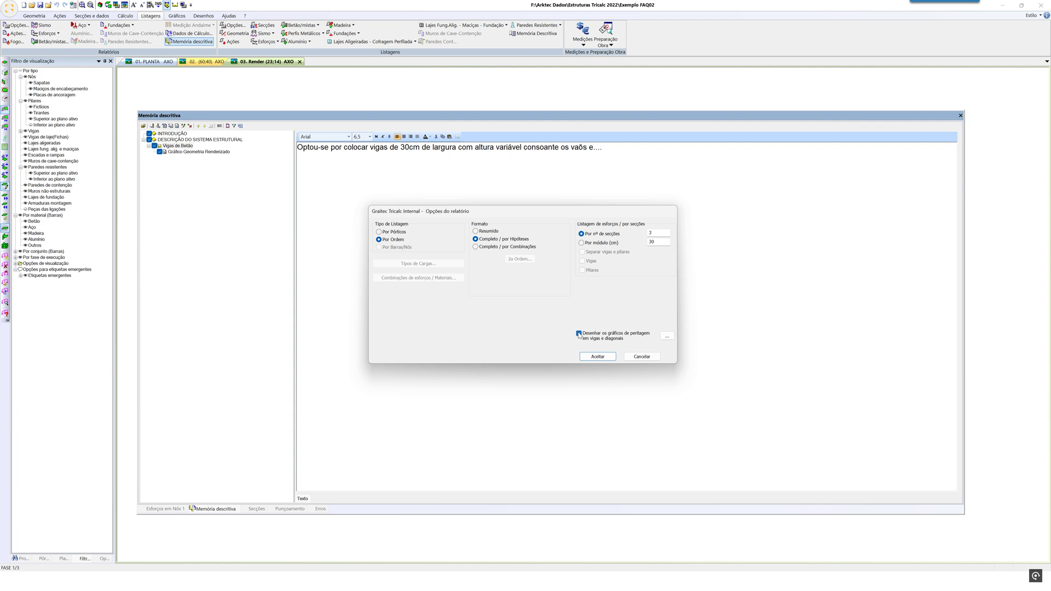
pyautogui.click(597, 356)
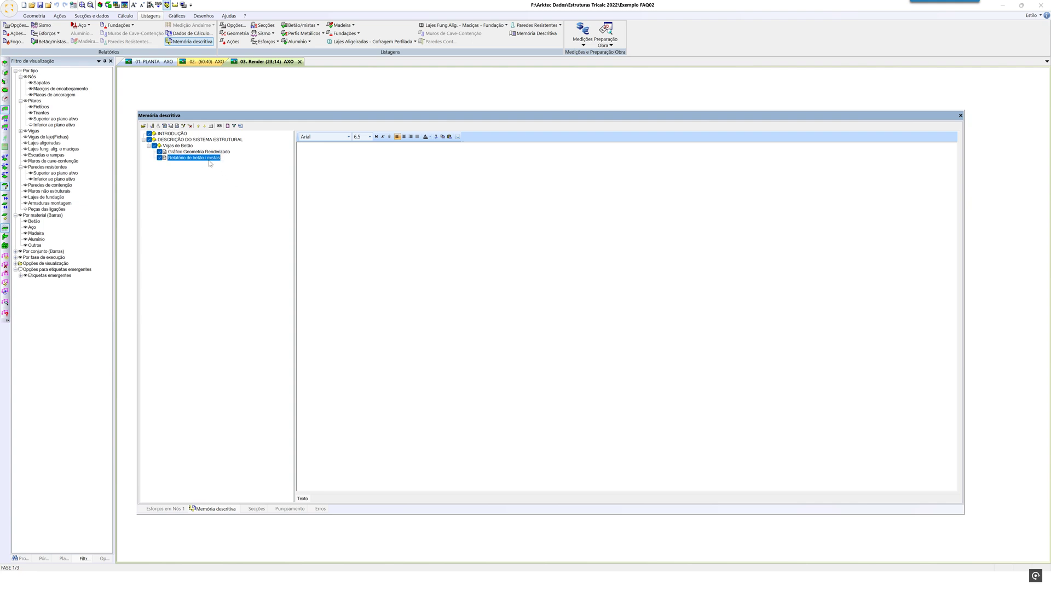
pyautogui.click(211, 127)
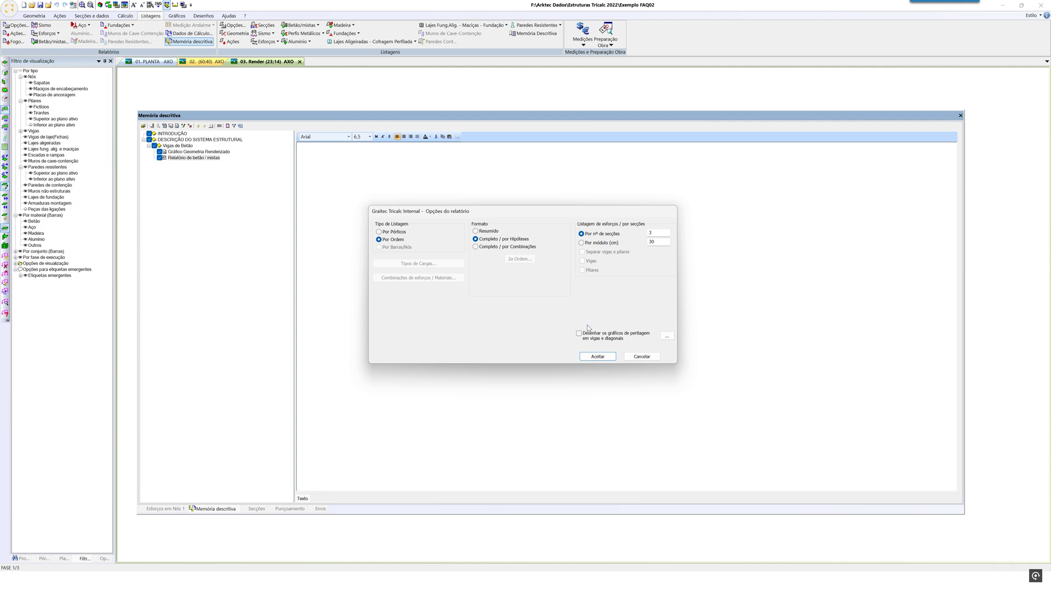
pyautogui.click(597, 357)
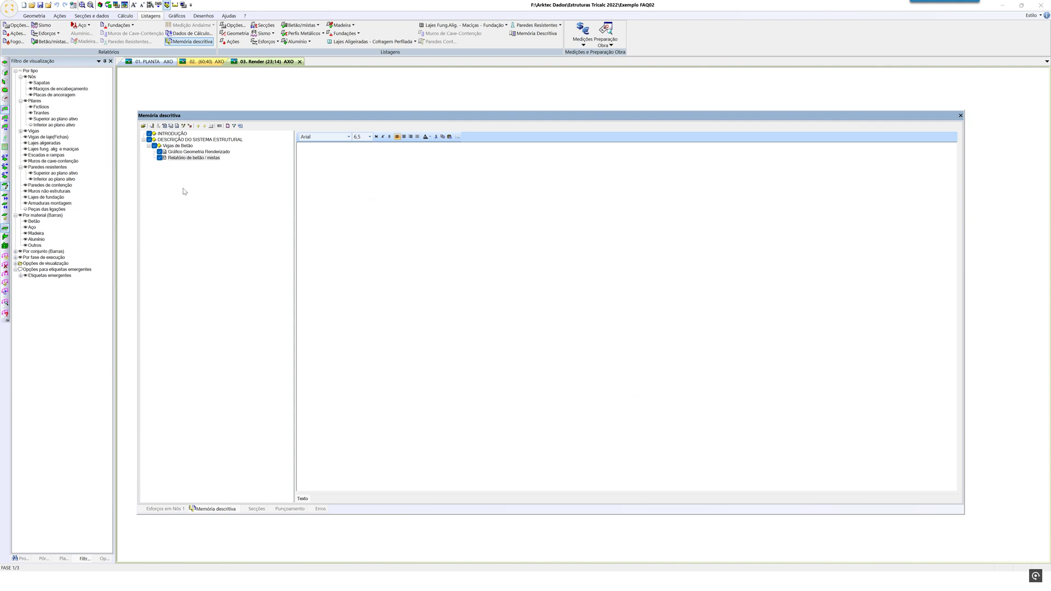
# Export the Memória descritiva as the Word document "Memória descritiva FAQ2.docx" in the Transferências folder
pyautogui.click(171, 147)
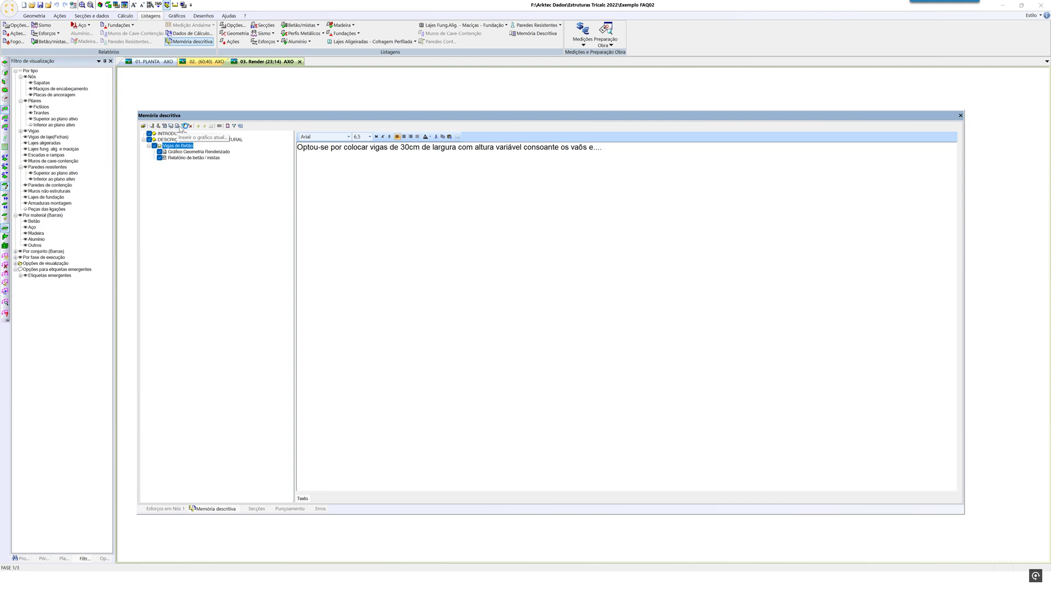
pyautogui.click(240, 126)
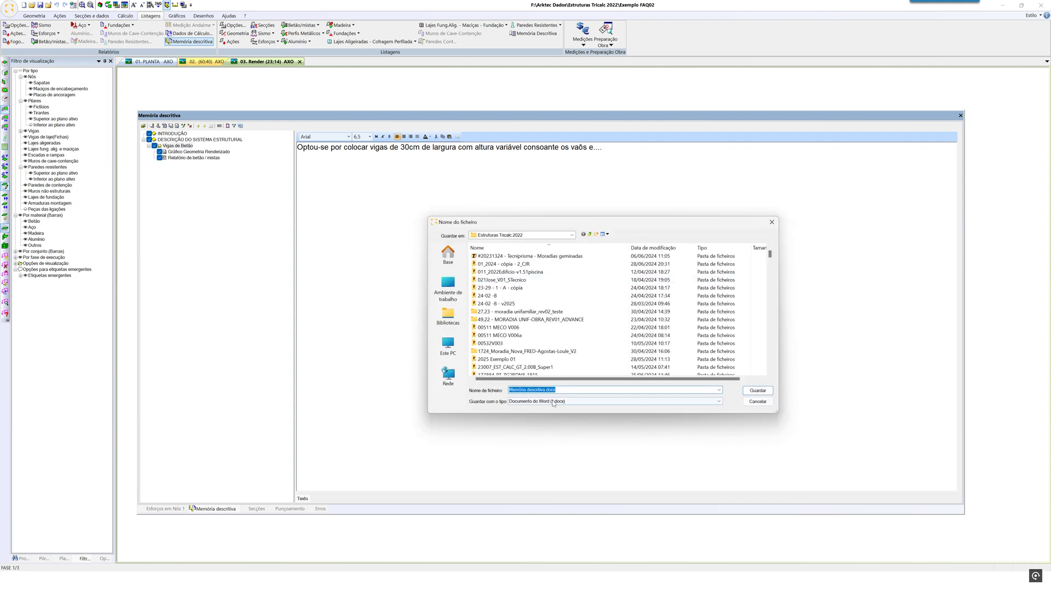
pyautogui.click(449, 285)
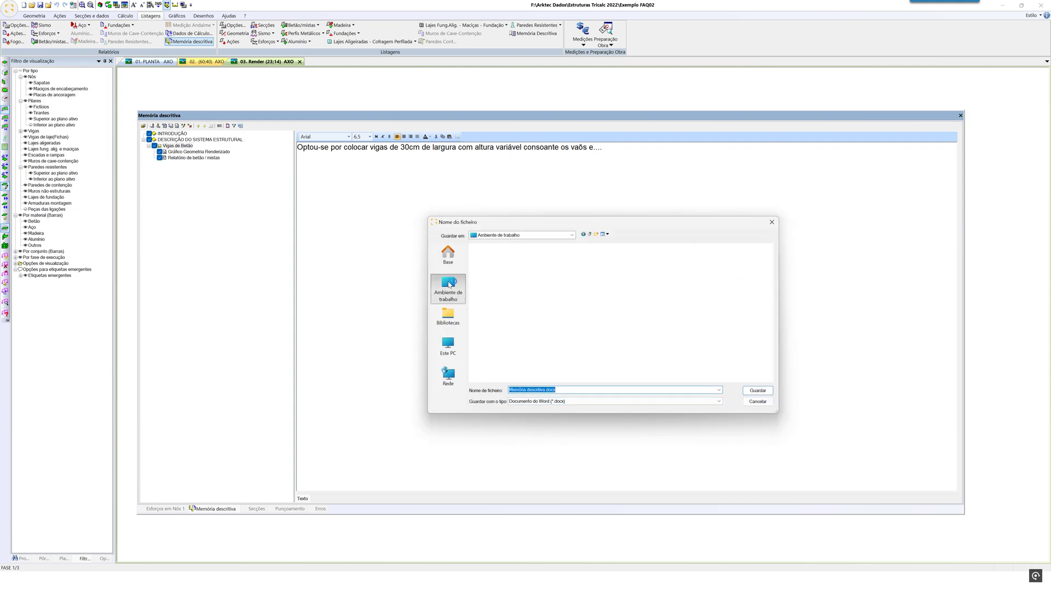
pyautogui.click(452, 266)
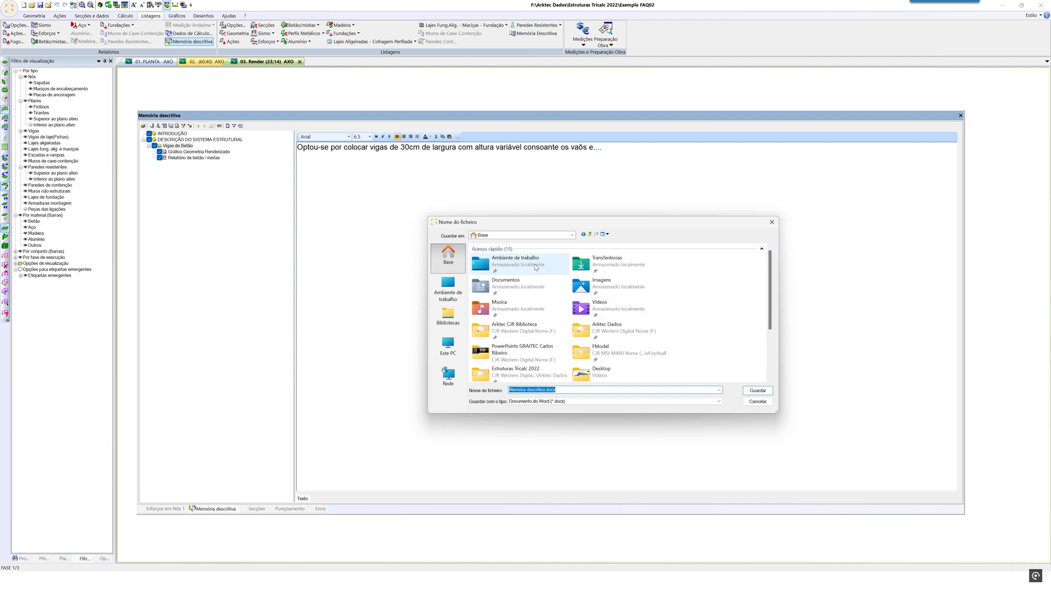
pyautogui.doubleClick(579, 263)
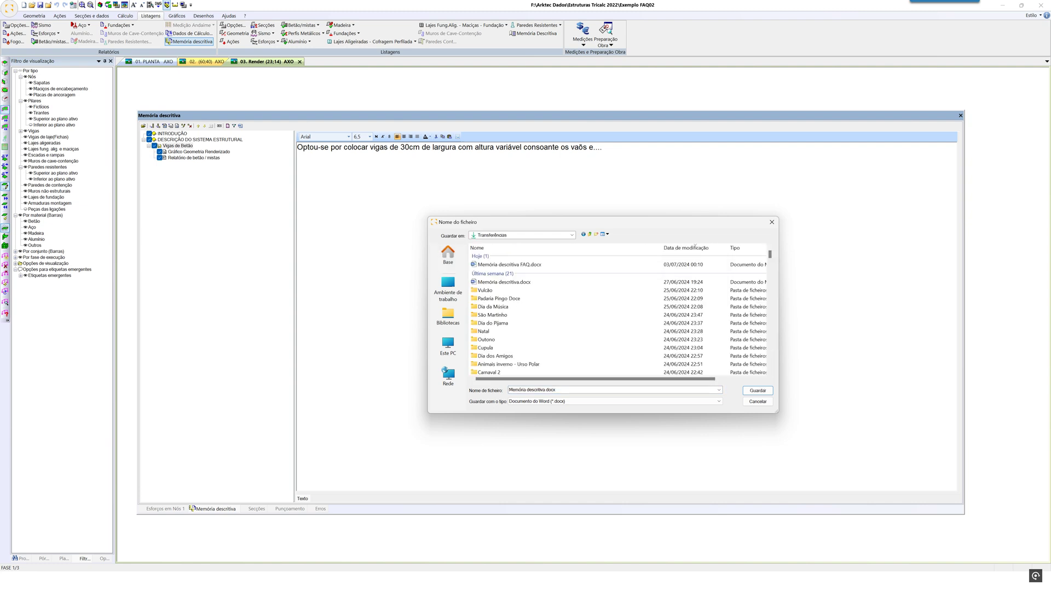
pyautogui.click(509, 264)
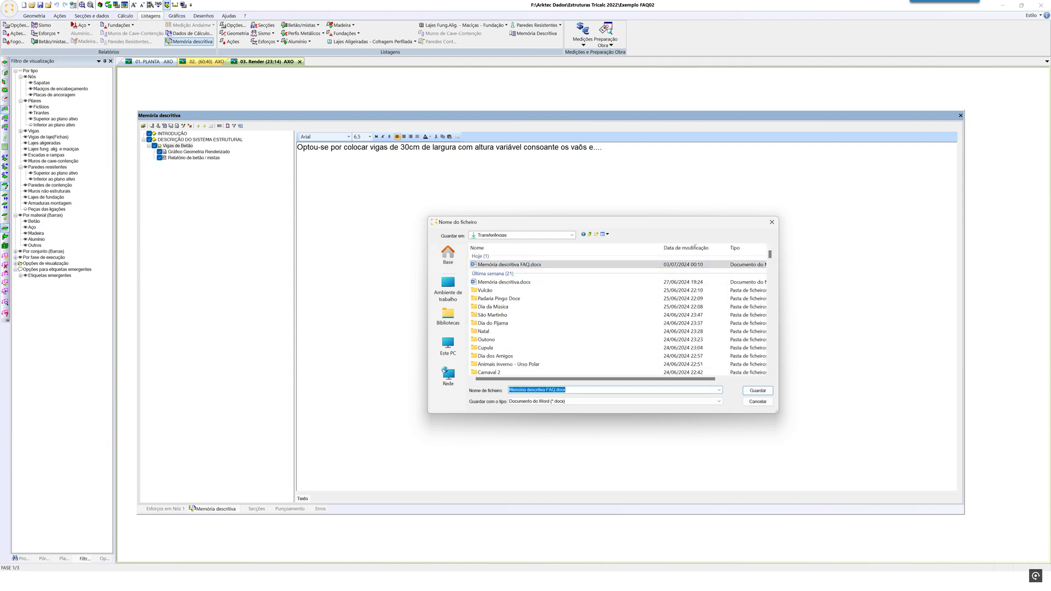
pyautogui.click(553, 390)
pyautogui.write('2')
pyautogui.click(758, 391)
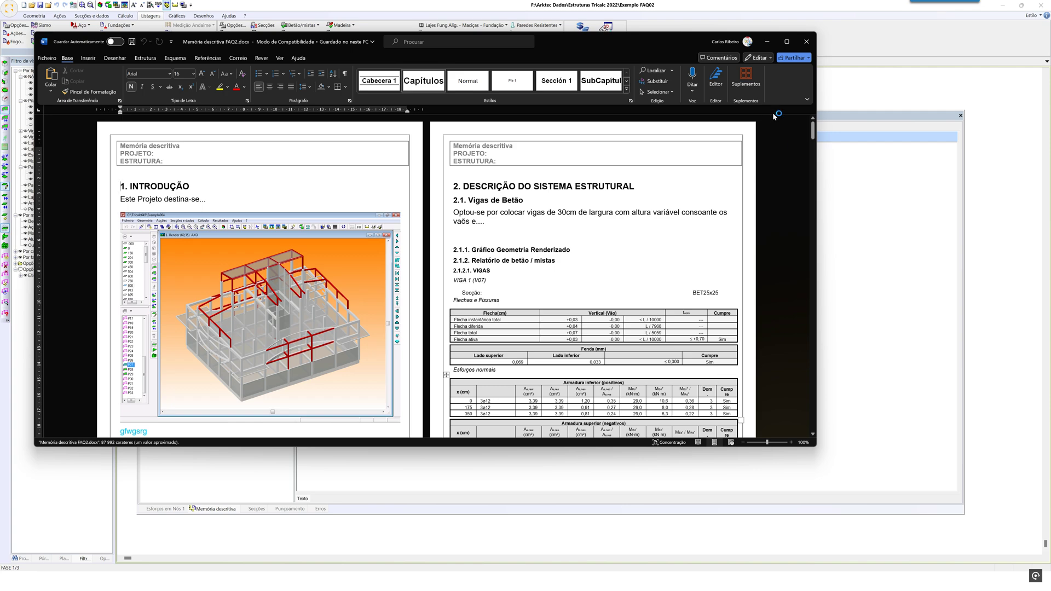
# Examine the exported document in Word at full size, from the introduction through the beam and column tables, and close it
pyautogui.click(786, 42)
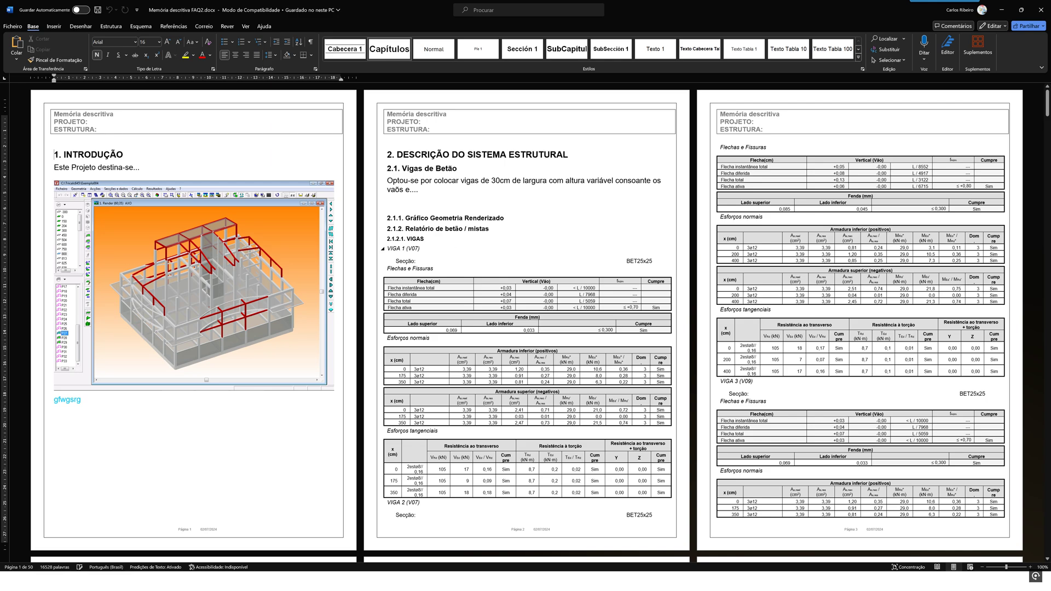
pyautogui.scroll(-10, 525, 323)
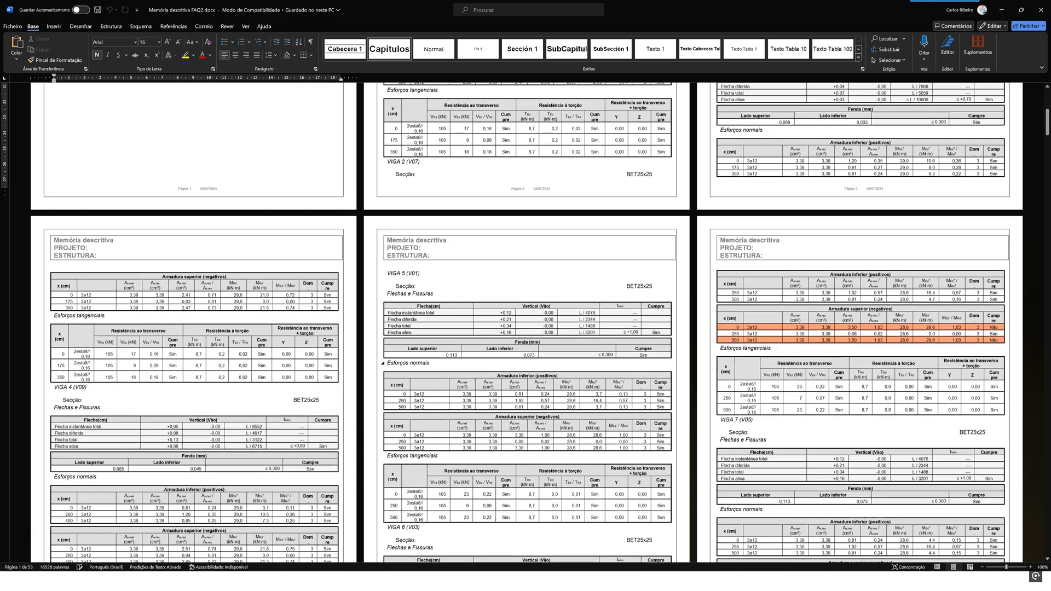
pyautogui.scroll(-10, 526, 323)
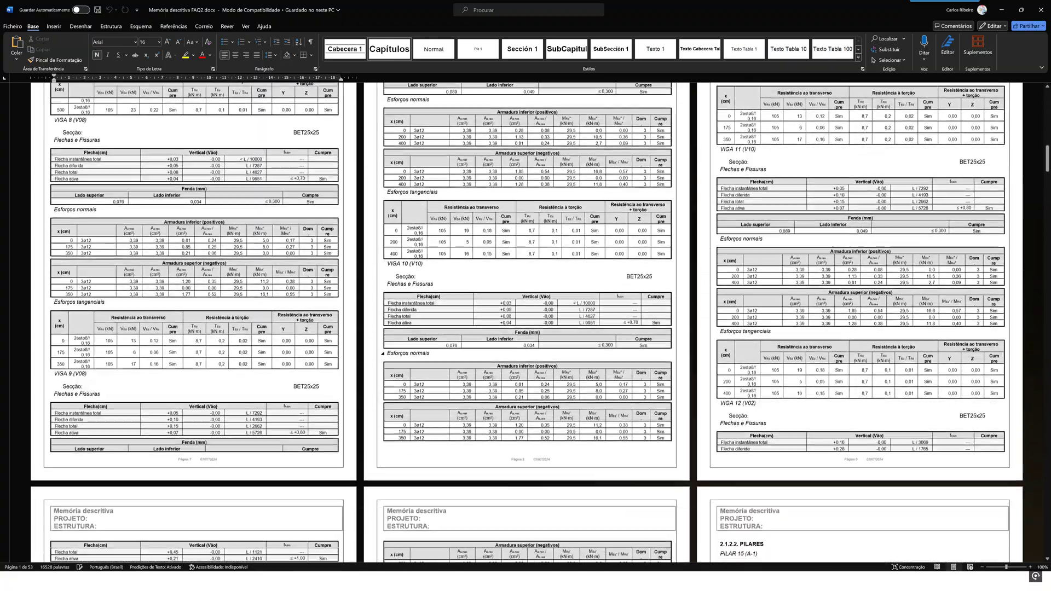
pyautogui.scroll(-10, 461, 347)
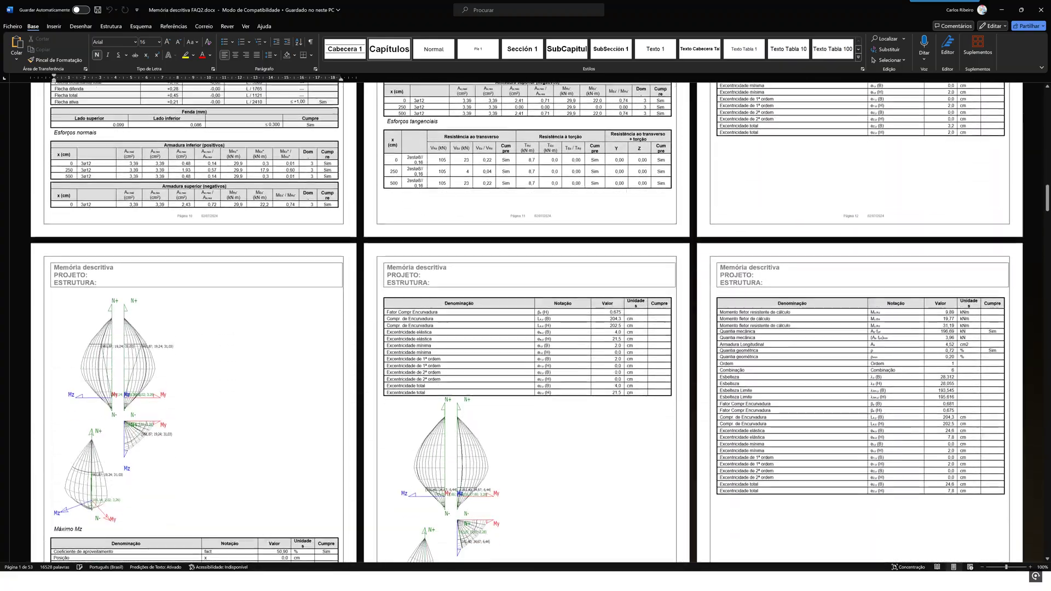
pyautogui.scroll(-10, 461, 347)
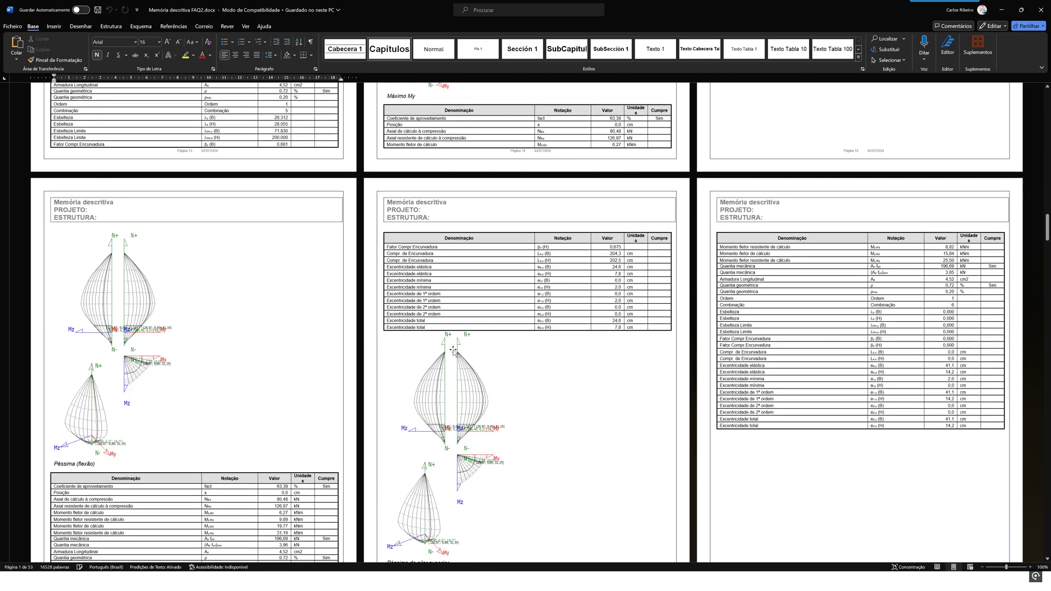
pyautogui.scroll(-10, 525, 323)
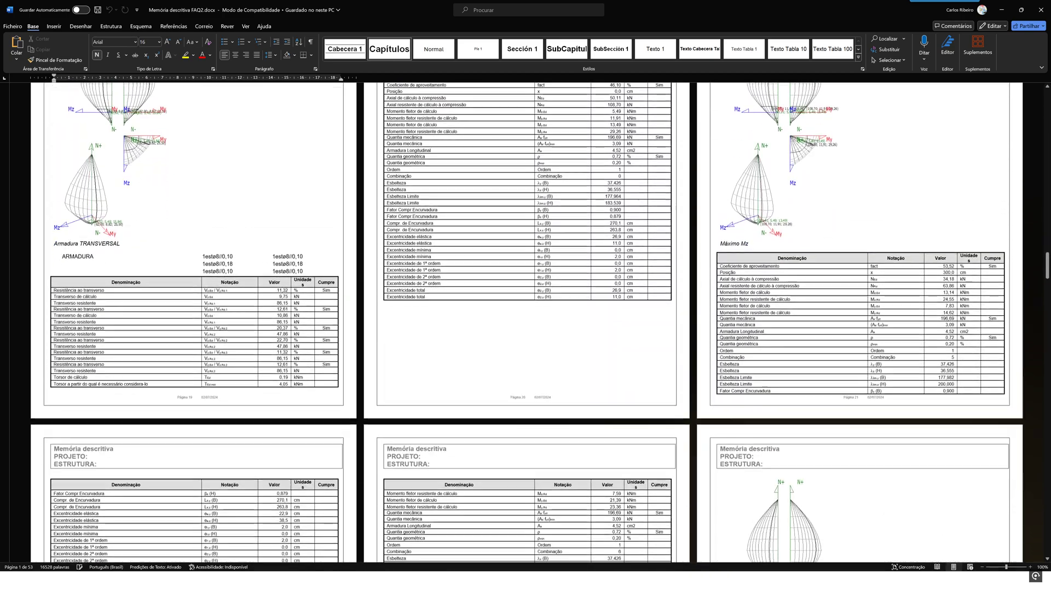
pyautogui.scroll(-10, 525, 323)
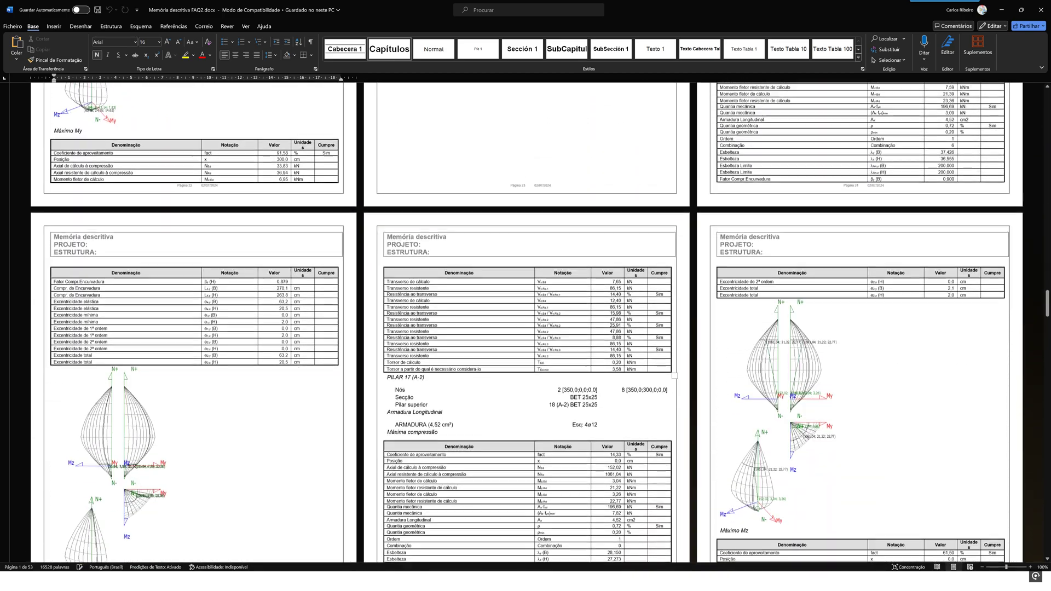
pyautogui.scroll(-10, 525, 323)
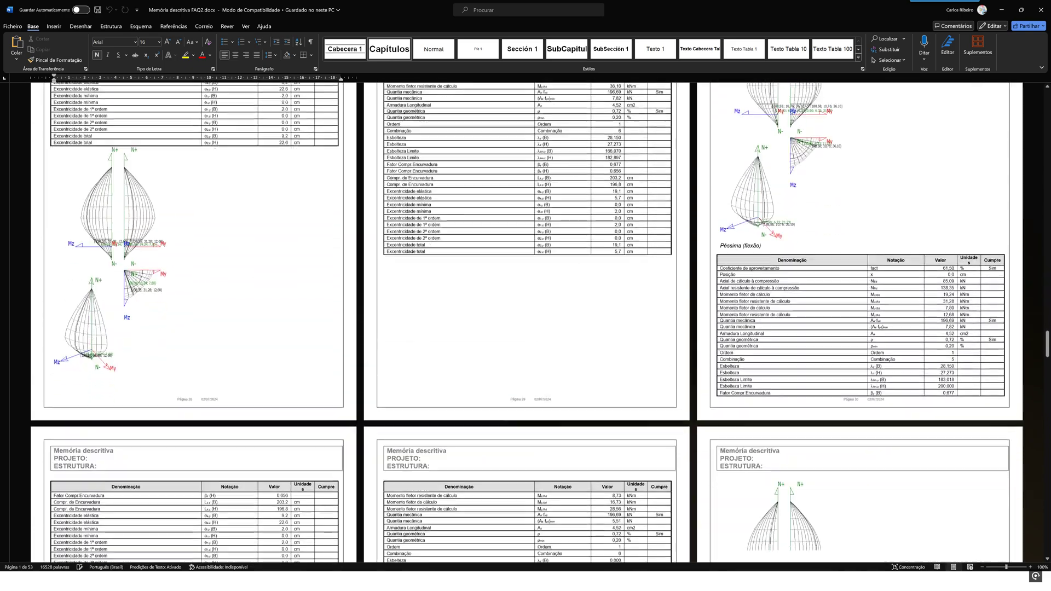
pyautogui.scroll(-10, 525, 323)
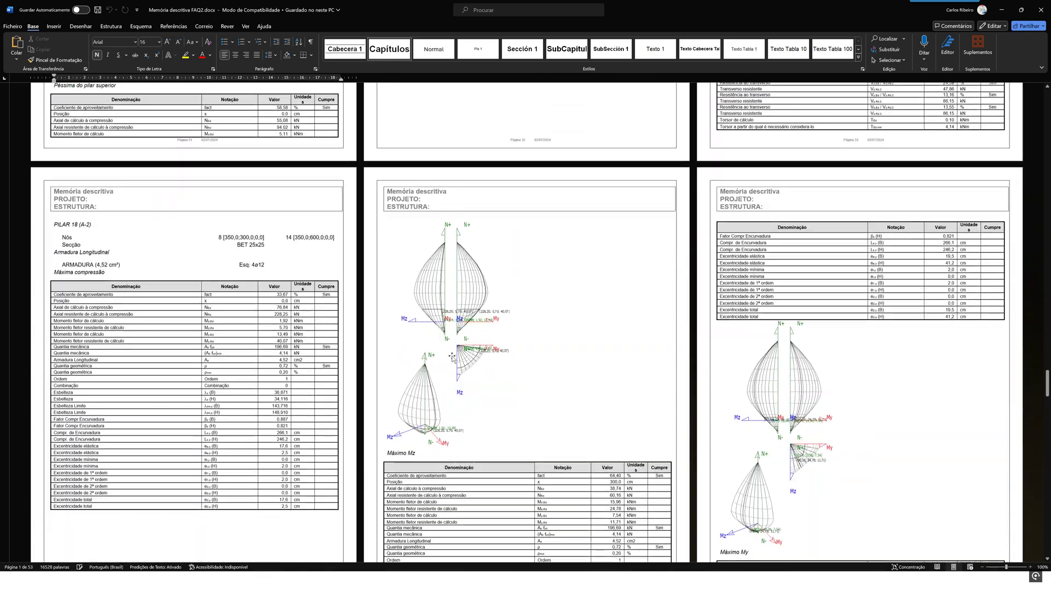
pyautogui.scroll(-10, 454, 360)
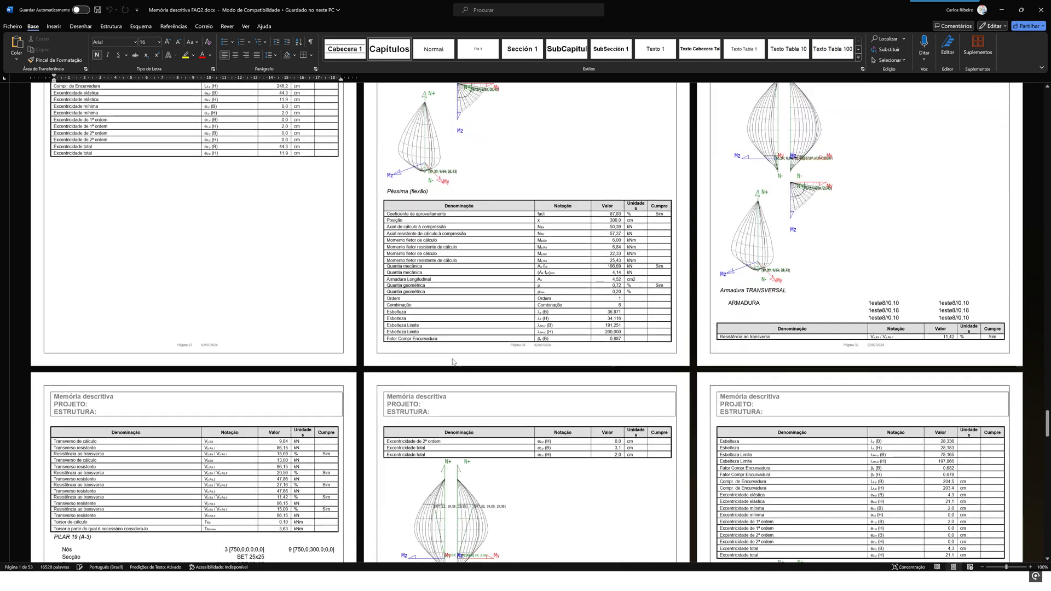
pyautogui.scroll(-8, 453, 360)
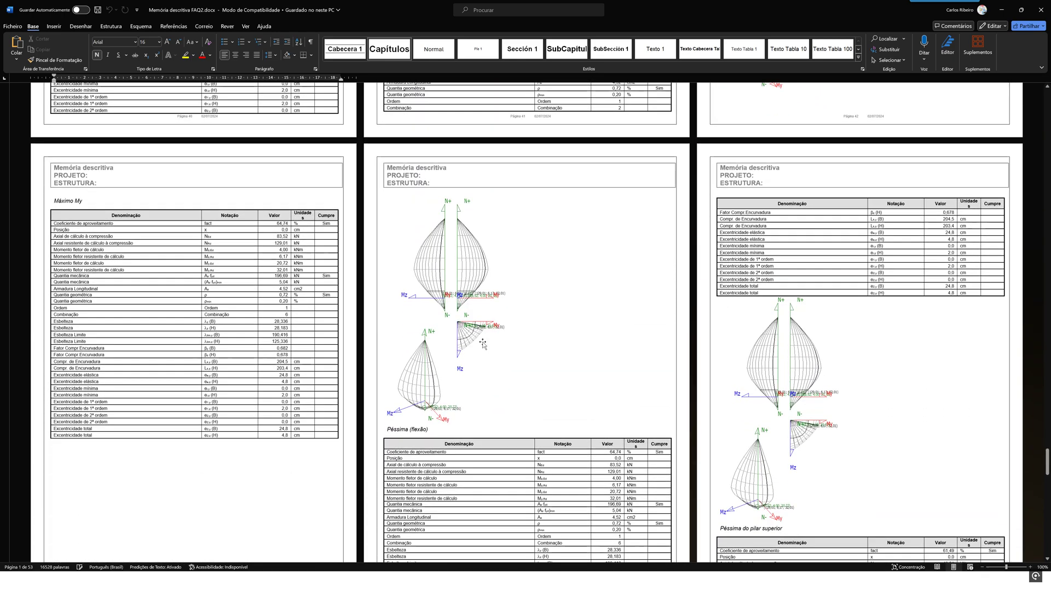
pyautogui.moveTo(1047, 462); pyautogui.dragTo(1047, 549)
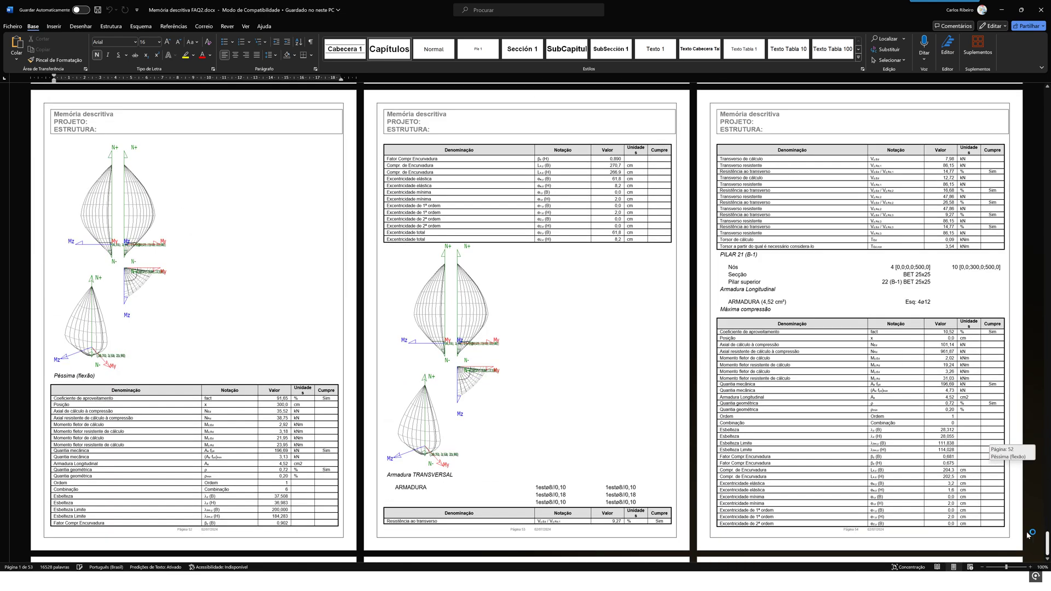
pyautogui.scroll(12, 697, 326)
pyautogui.scroll(10, 698, 326)
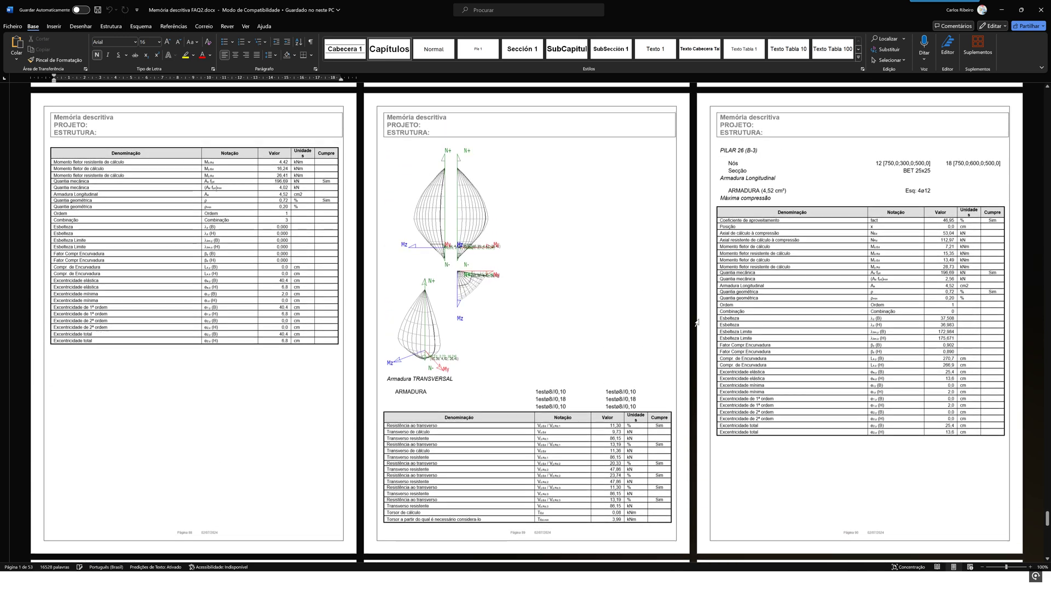
pyautogui.click(1042, 9)
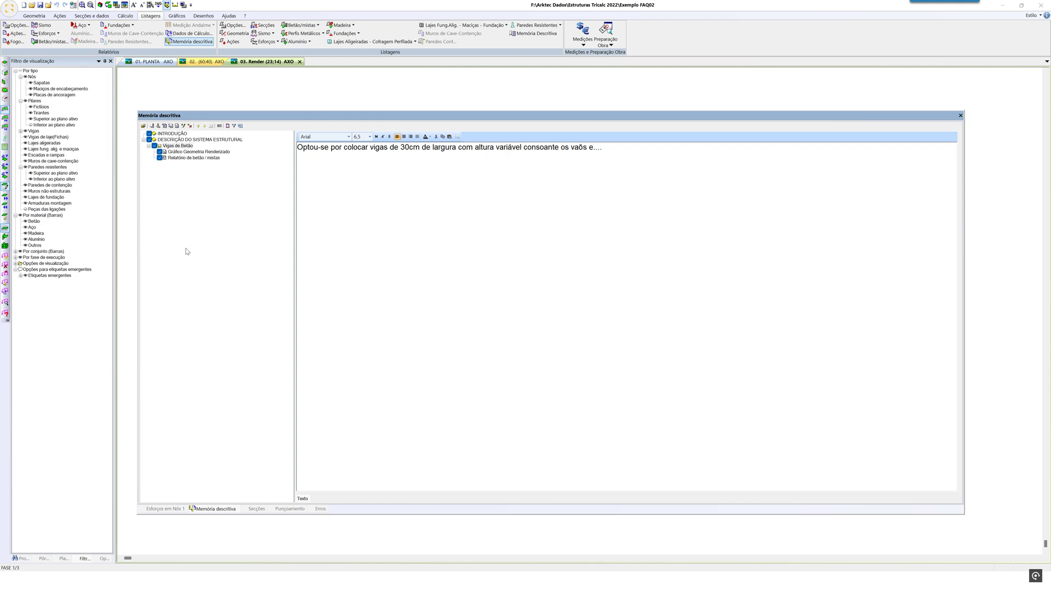
# Reopen the Memória descritiva and export it as the Word document "Memória descritiva FAQ3.docx" in the Transferências folder
pyautogui.click(961, 116)
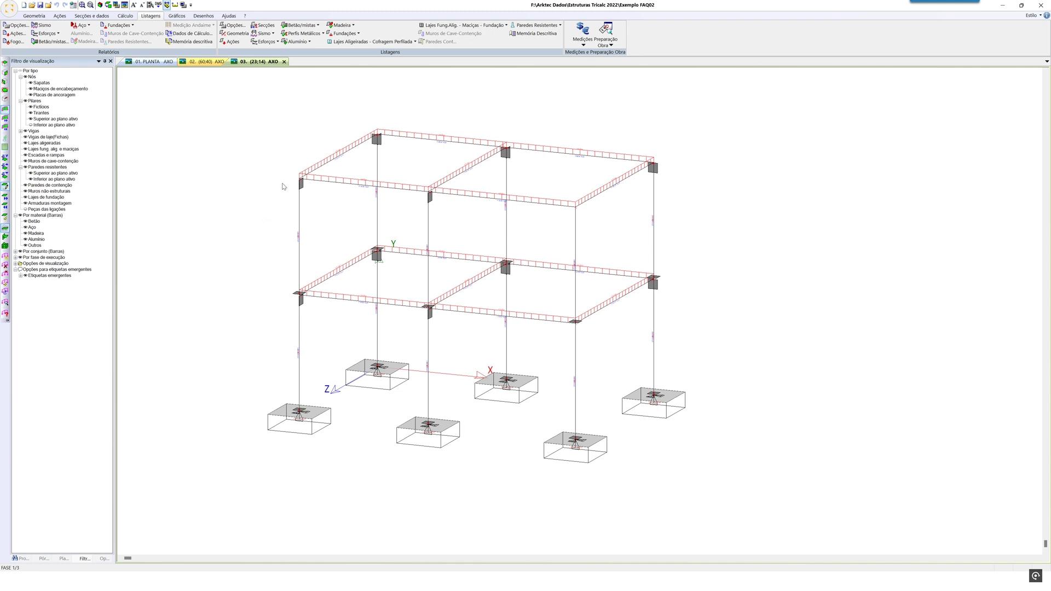
pyautogui.click(196, 42)
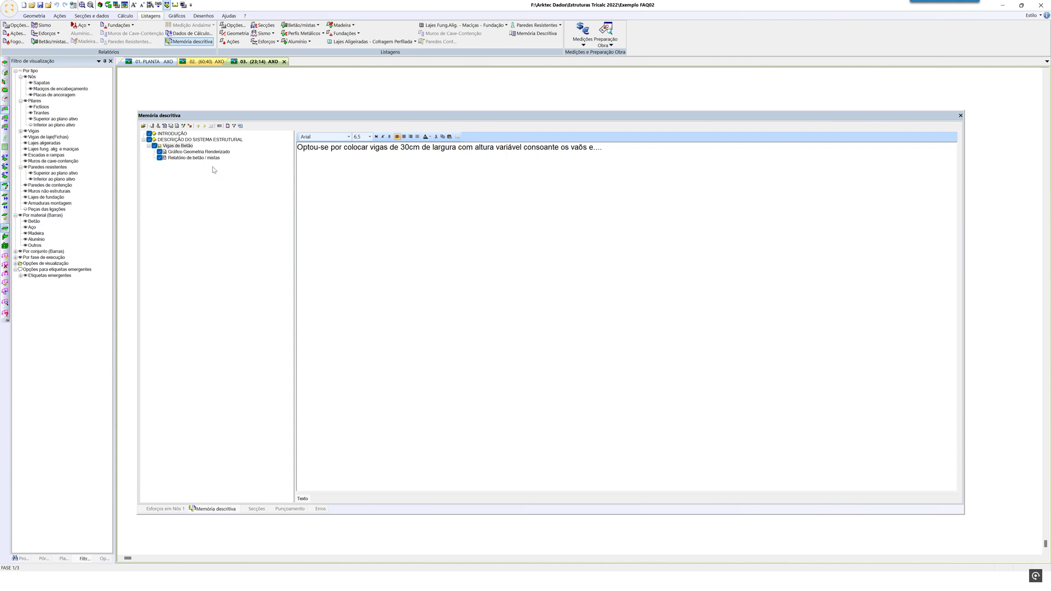
pyautogui.click(240, 127)
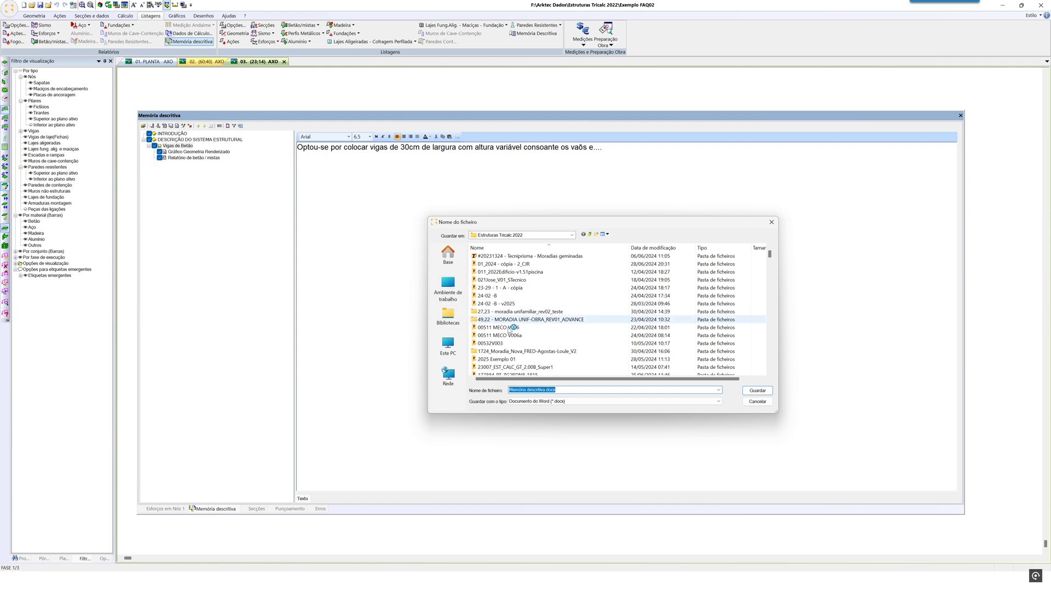
pyautogui.scroll(-2, 549, 282)
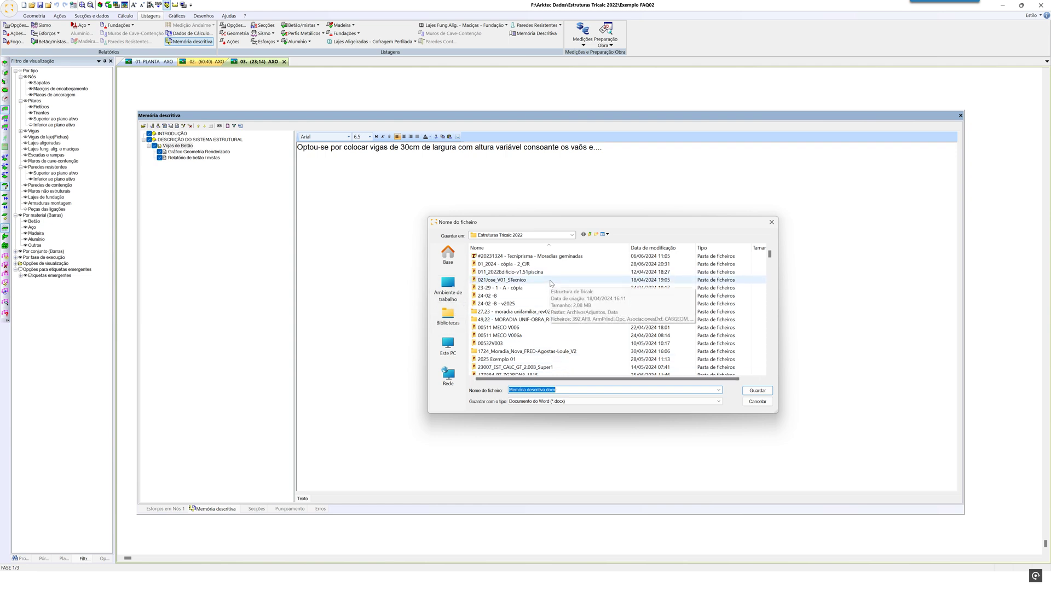
pyautogui.scroll(-3, 551, 284)
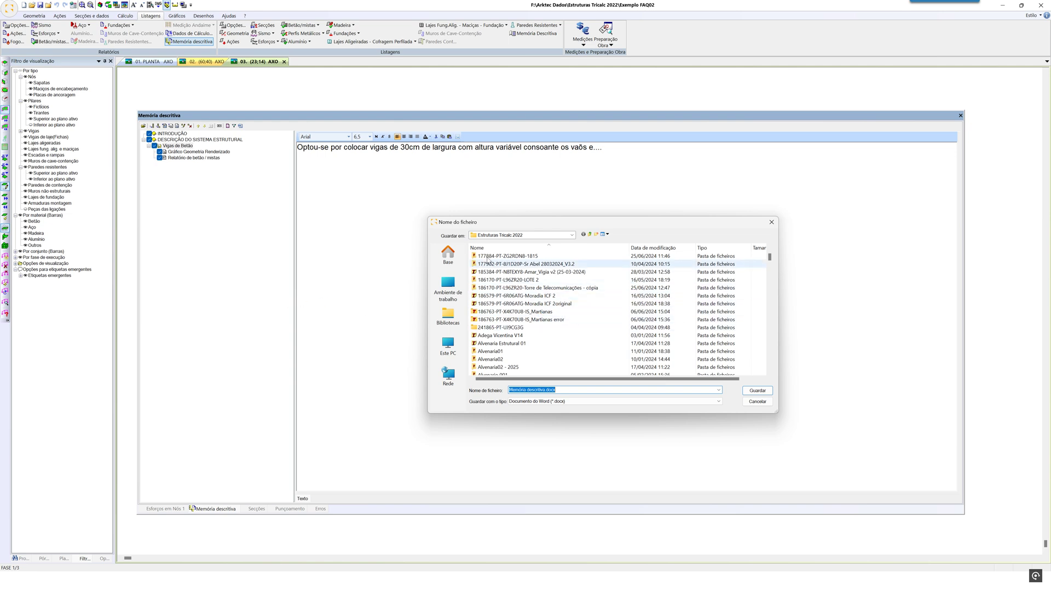
pyautogui.click(463, 262)
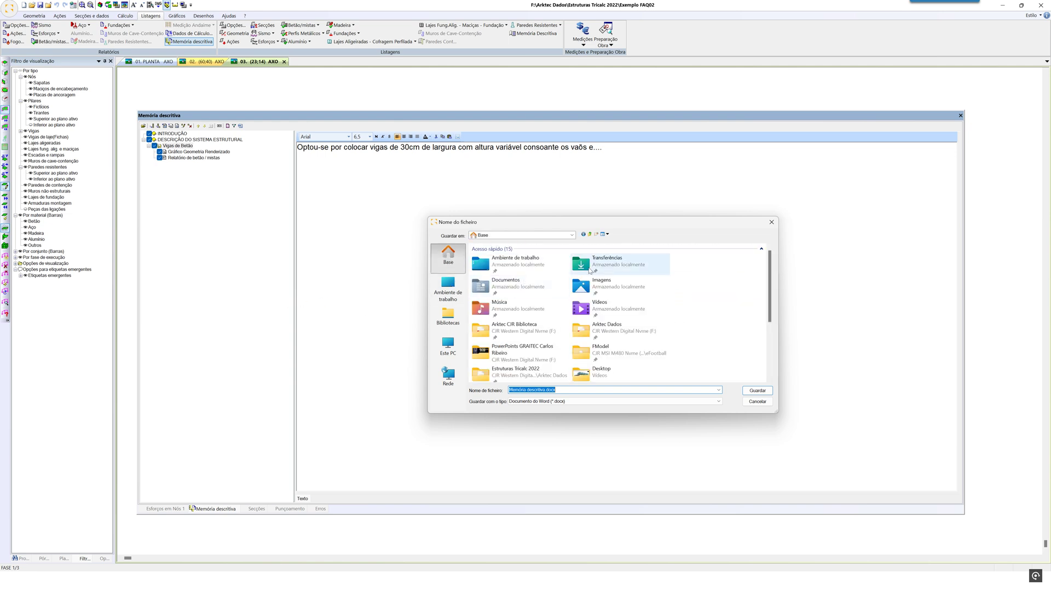
pyautogui.doubleClick(589, 265)
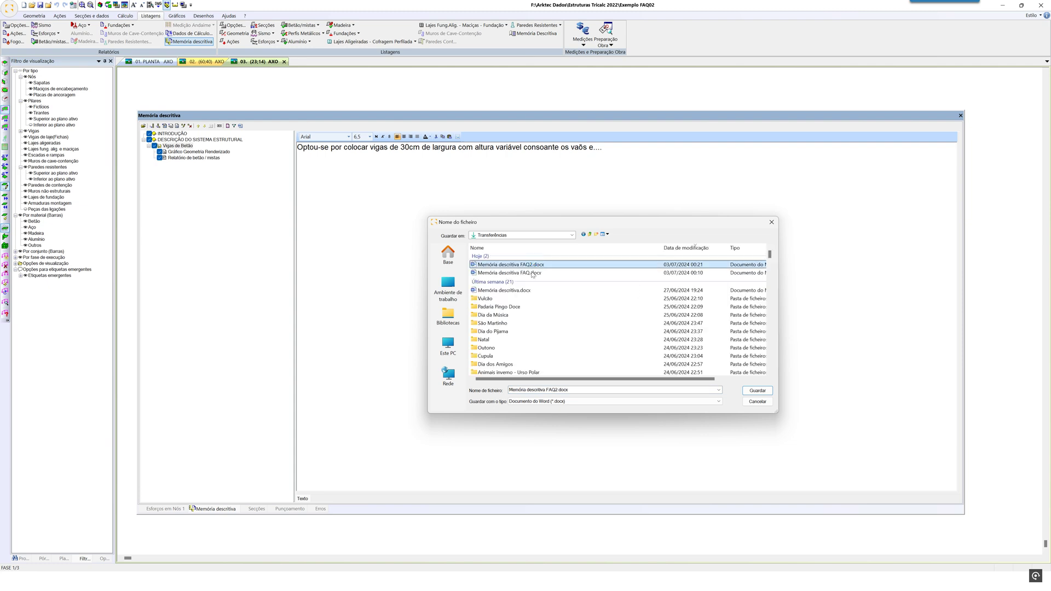
pyautogui.click(549, 264)
pyautogui.click(559, 389)
pyautogui.press('BackSpace')
pyautogui.write('3')
pyautogui.press('Return')
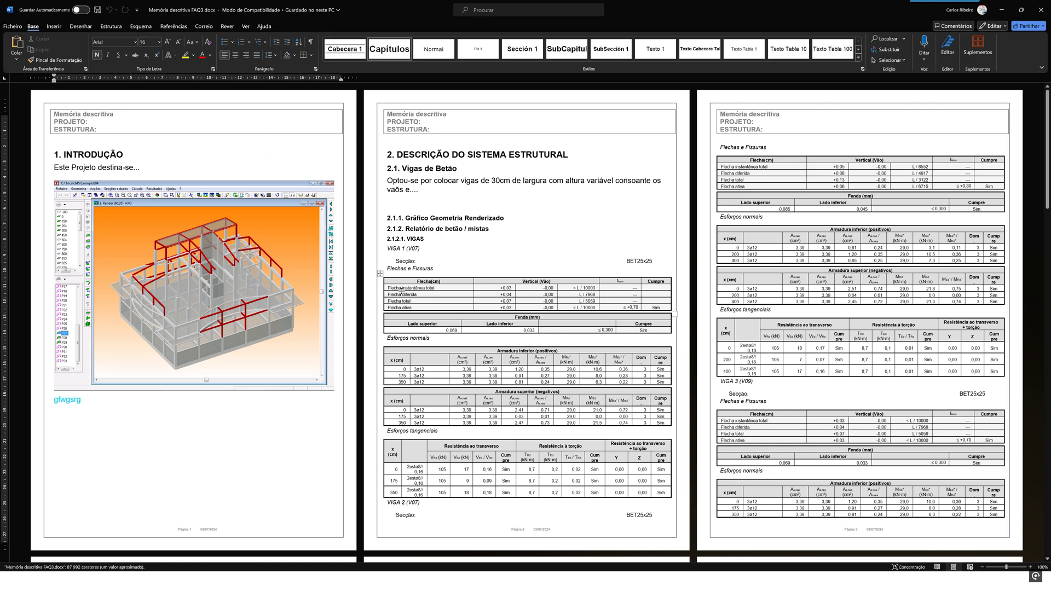
# Review the introduction and the Vigas de Betão tables of the exported FAQ3 document in Word and close it
pyautogui.scroll(-6, 380, 273)
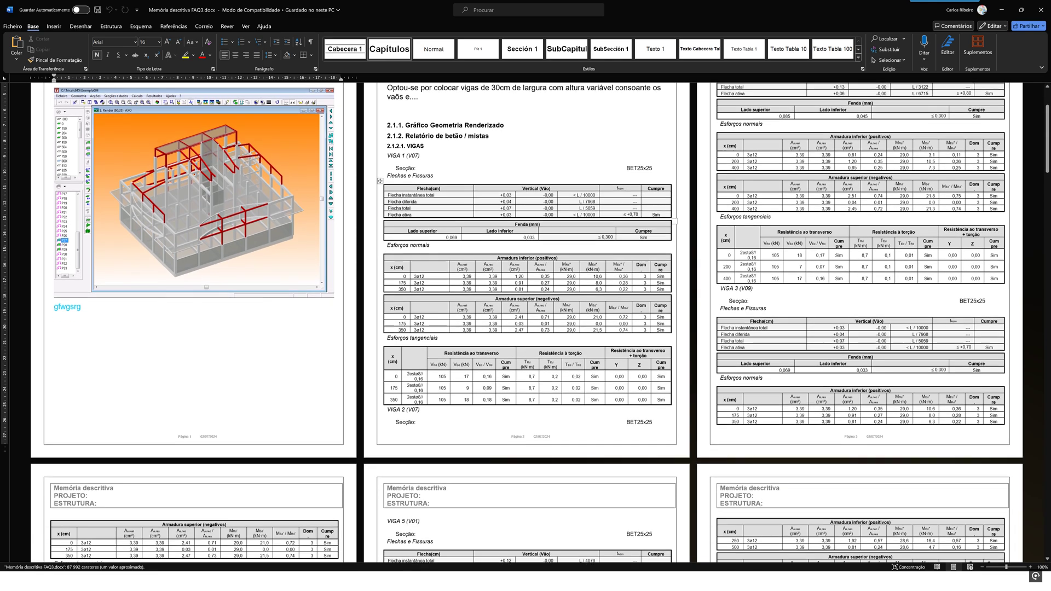
pyautogui.scroll(2, 392, 284)
pyautogui.scroll(5, 391, 285)
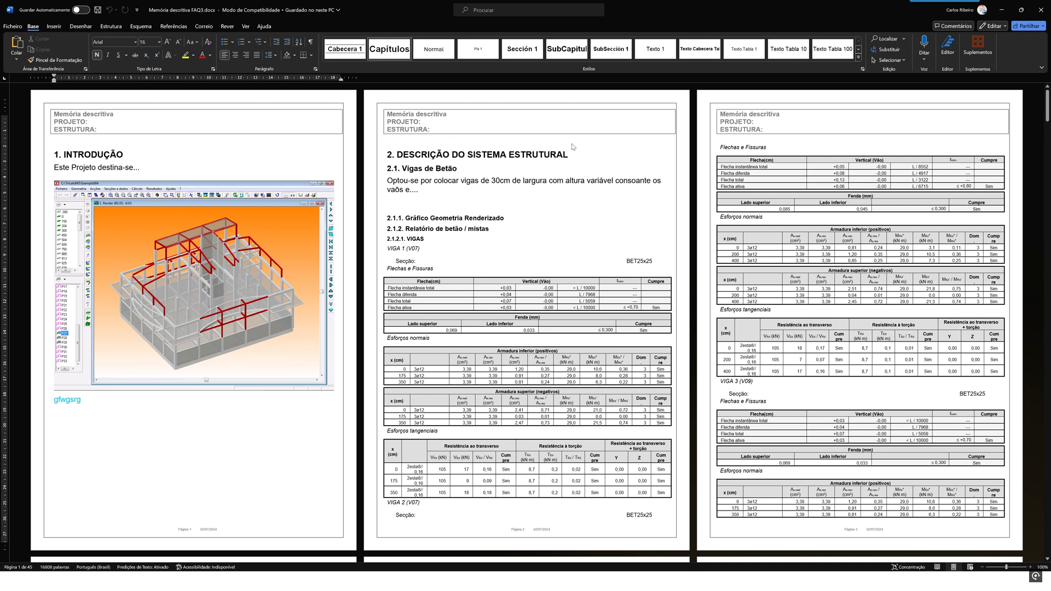
pyautogui.click(1041, 10)
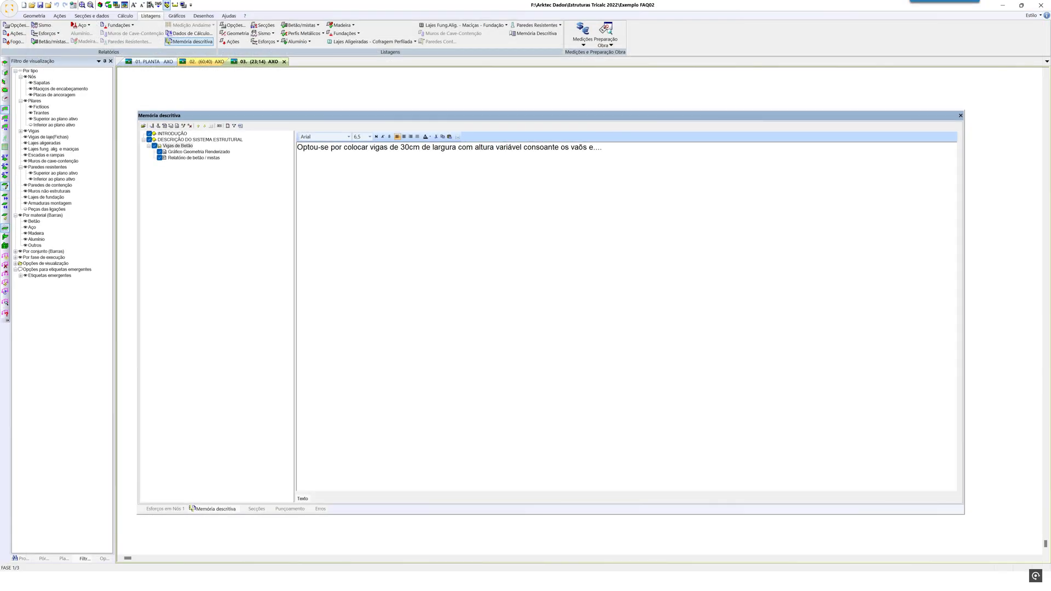
# In the INTRODUÇÃO chapter, replace "destina-se..." with "realizado por" after "Este Projeto"
pyautogui.click(220, 153)
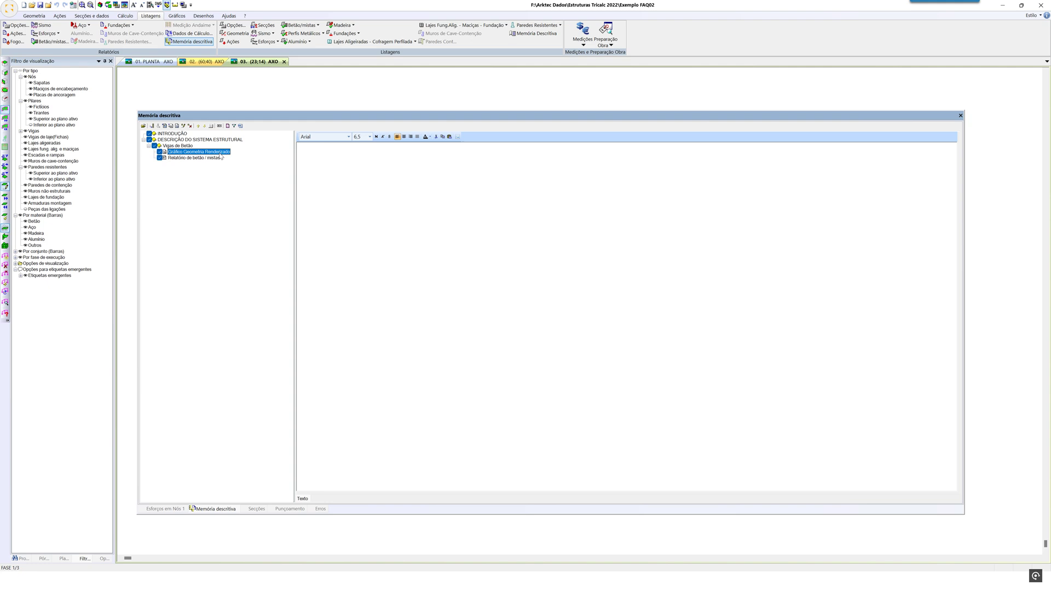
pyautogui.rightClick(221, 155)
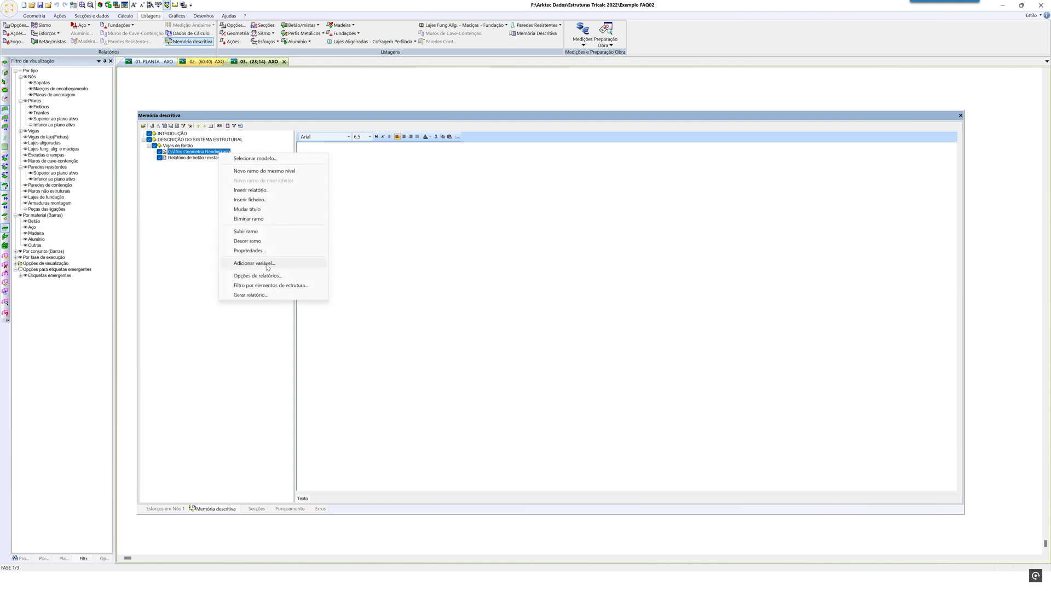
pyautogui.click(184, 135)
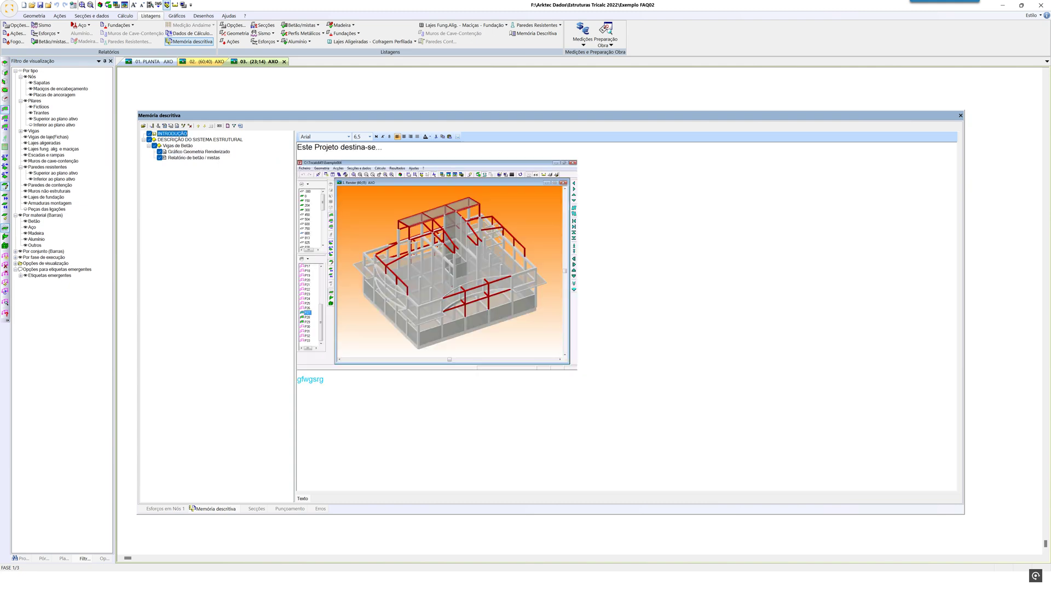
pyautogui.click(298, 148)
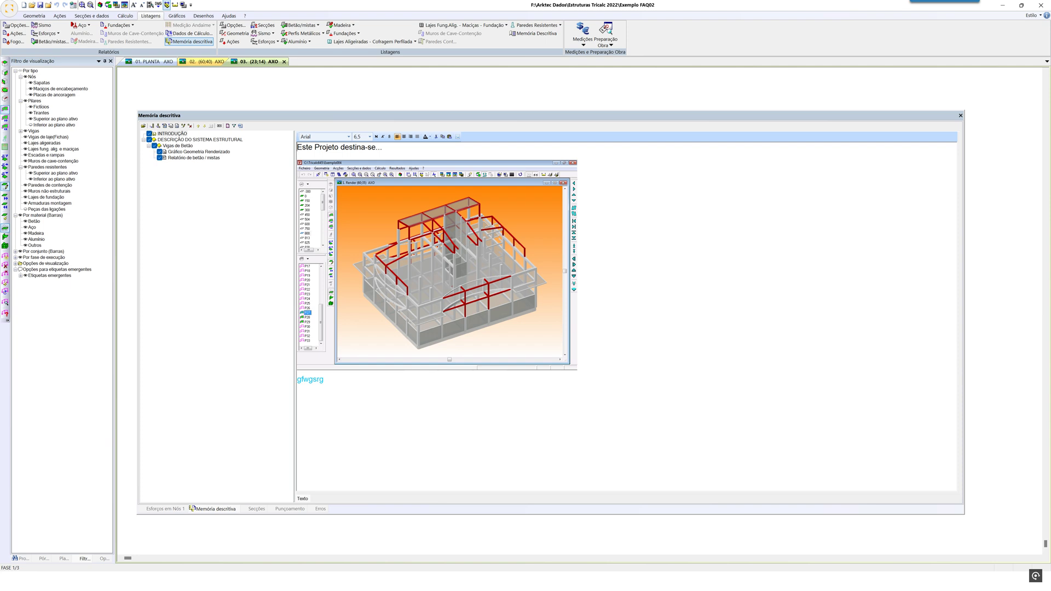
pyautogui.moveTo(341, 147); pyautogui.dragTo(384, 147)
pyautogui.write('realizado por')
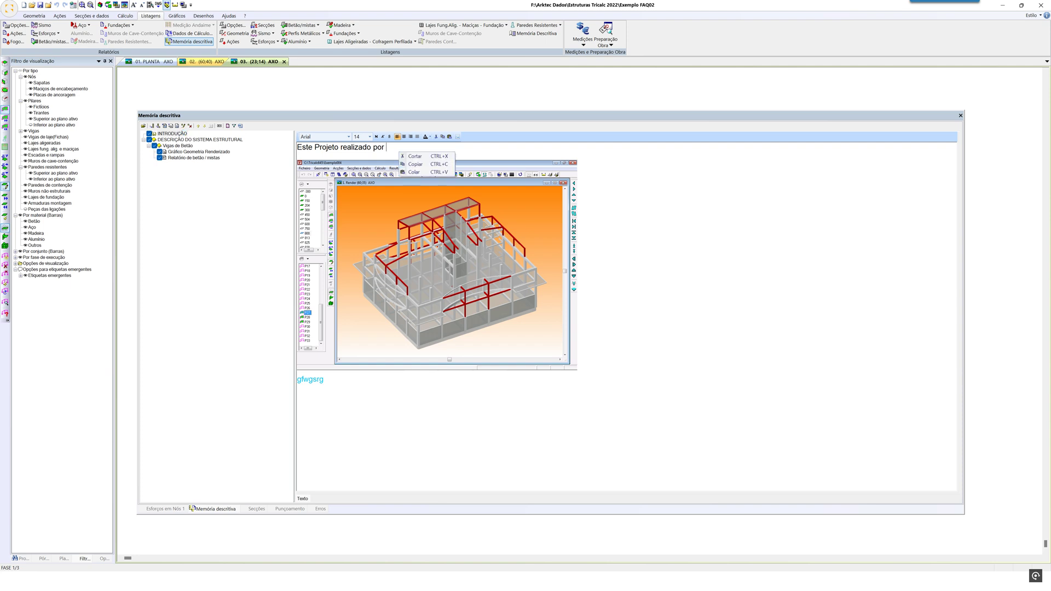
# Insert the Organização variable after "realizado por" in the INTRODUÇÃO text
pyautogui.rightClick(246, 172)
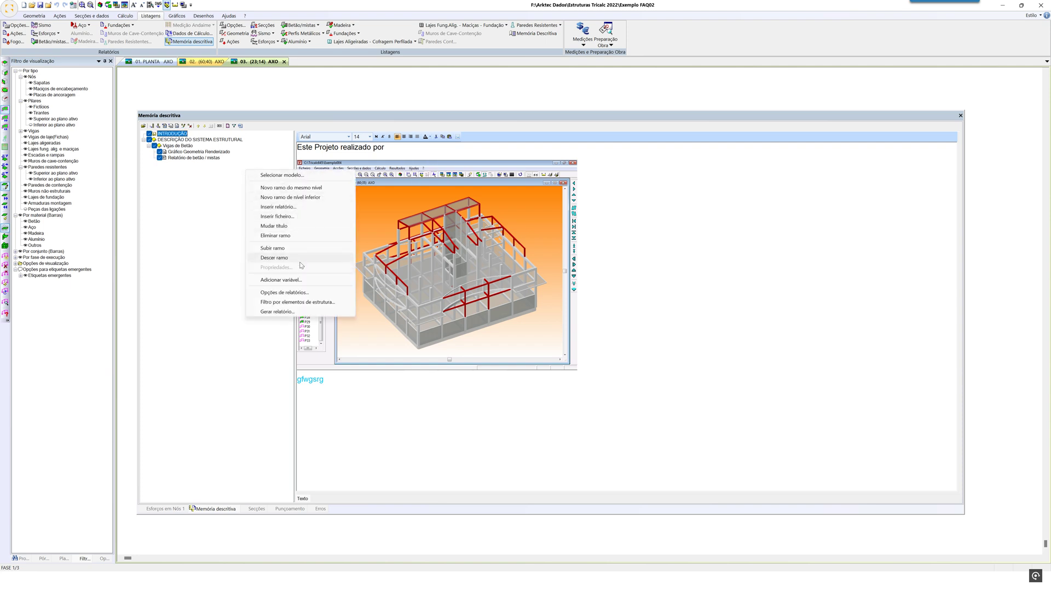
pyautogui.click(305, 280)
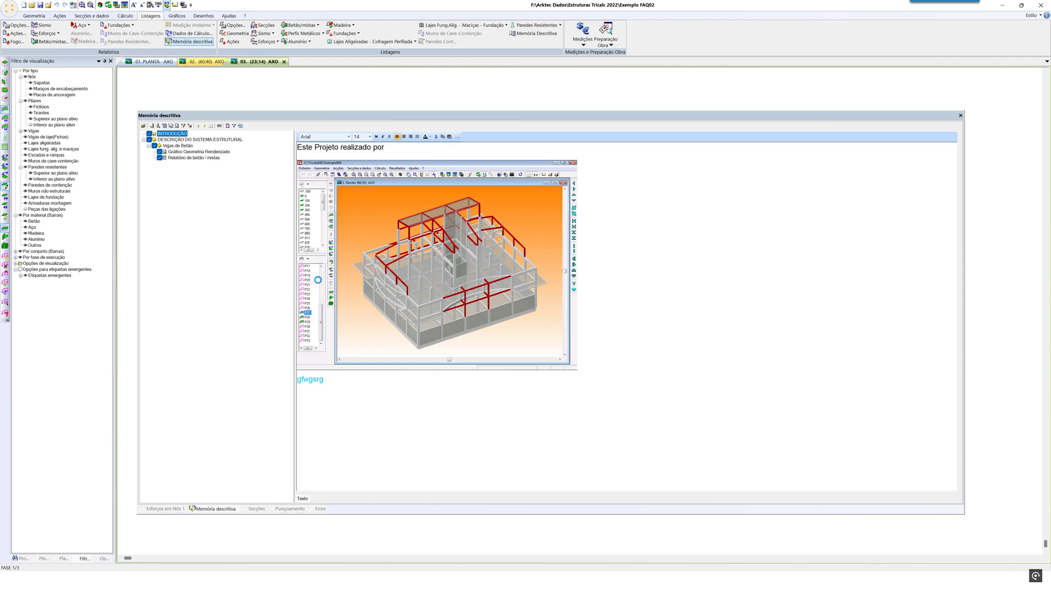
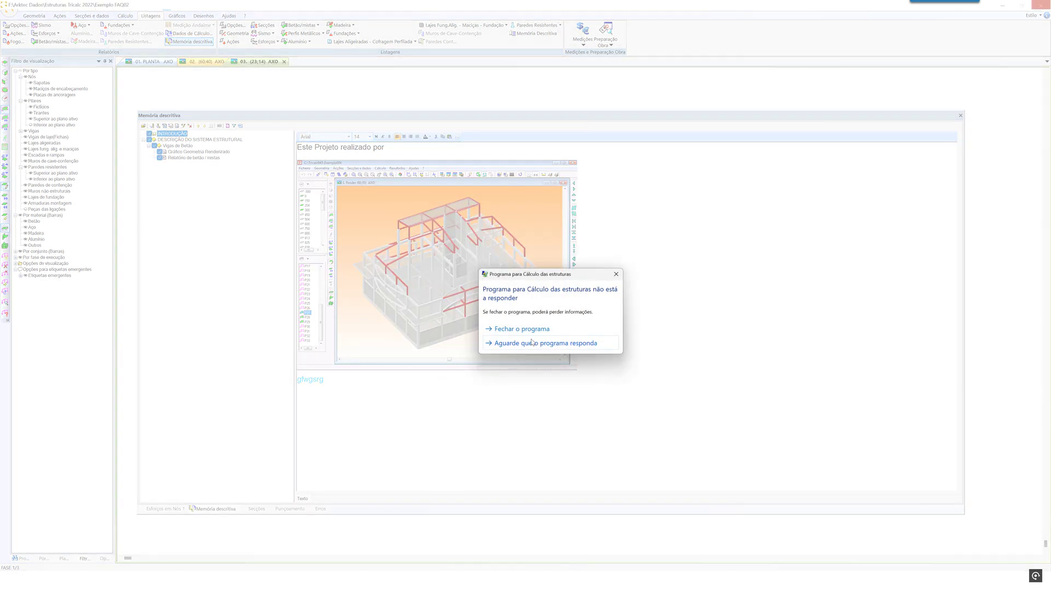
pyautogui.click(528, 343)
pyautogui.hotkey('alt', 'Tab')
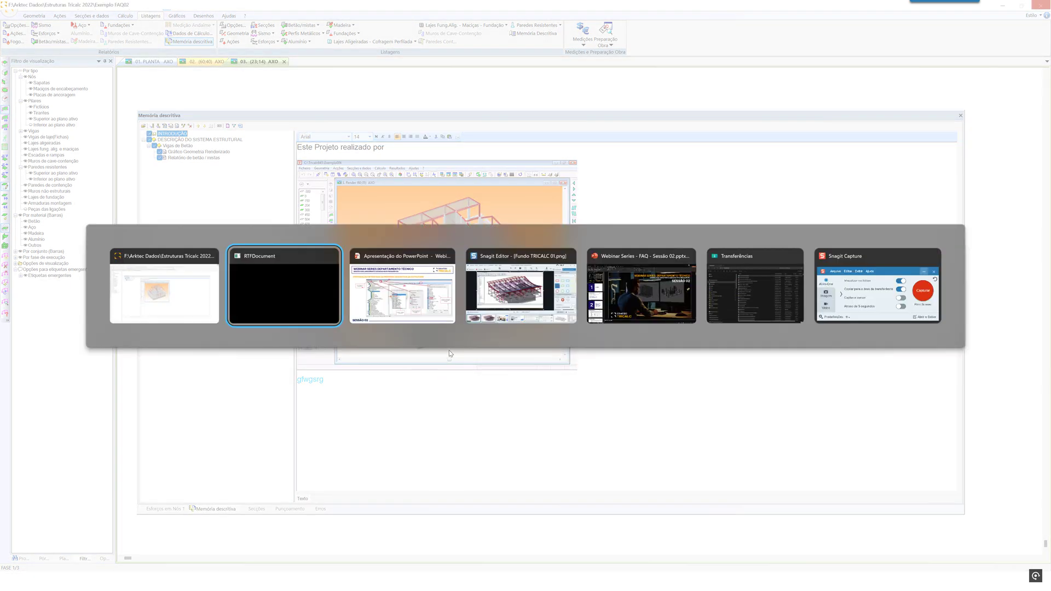
pyautogui.hotkey('alt', 'Tab')
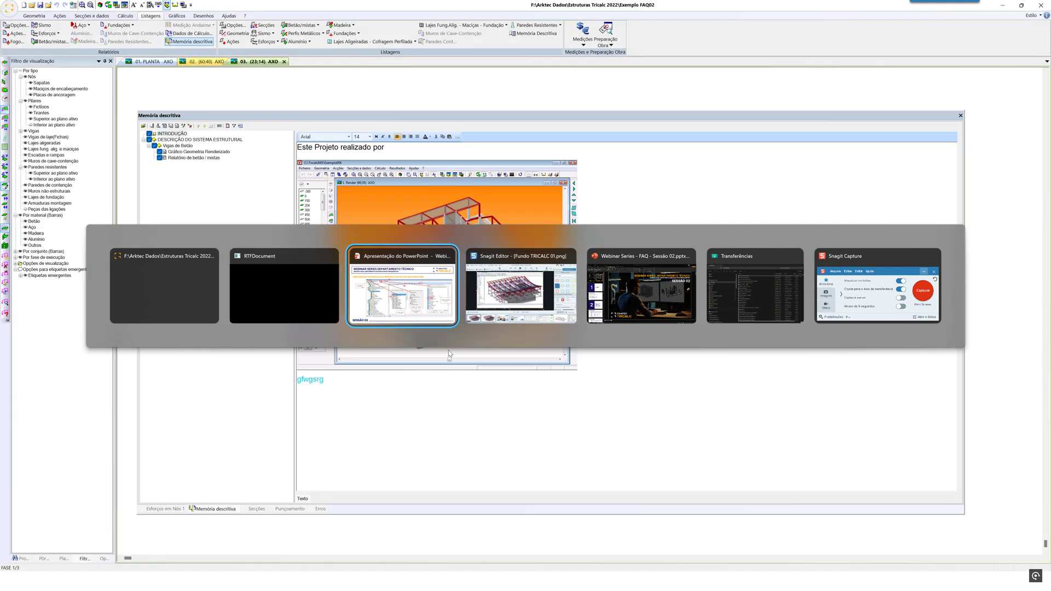
pyautogui.press('Escape')
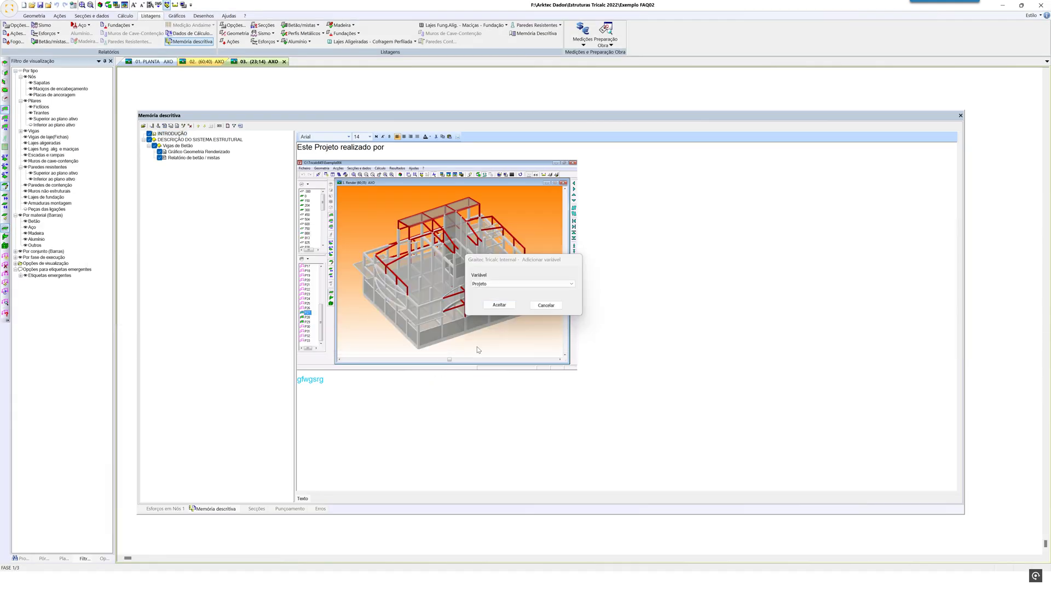
pyautogui.click(536, 285)
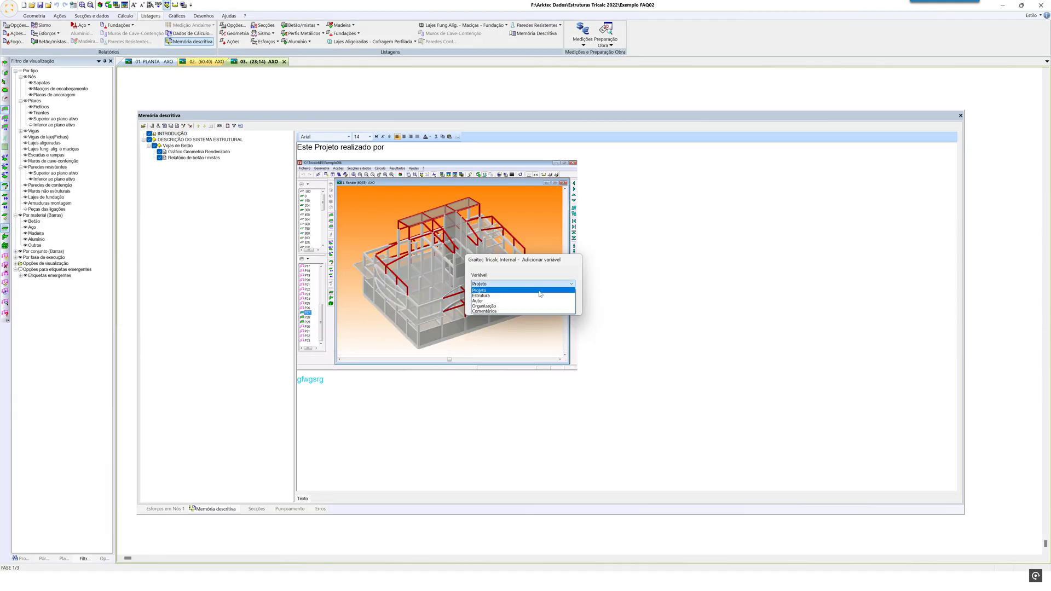
pyautogui.click(516, 306)
pyautogui.click(501, 306)
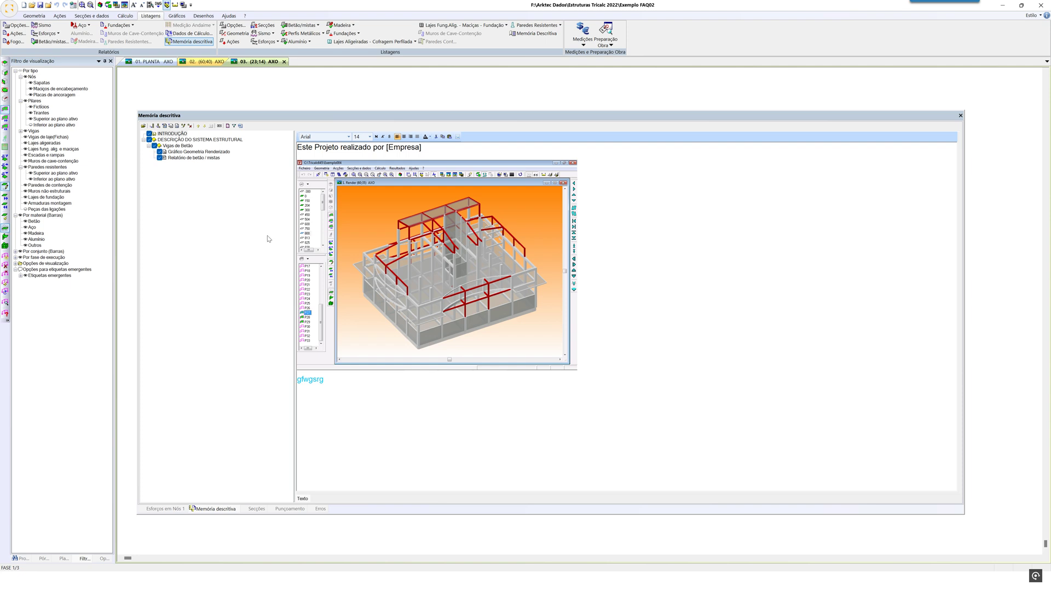
# Export the Memória descritiva as "Memória descritiva FAQ4.docx" in the Transferências folder and check the inserted variable in its introduction
pyautogui.click(241, 127)
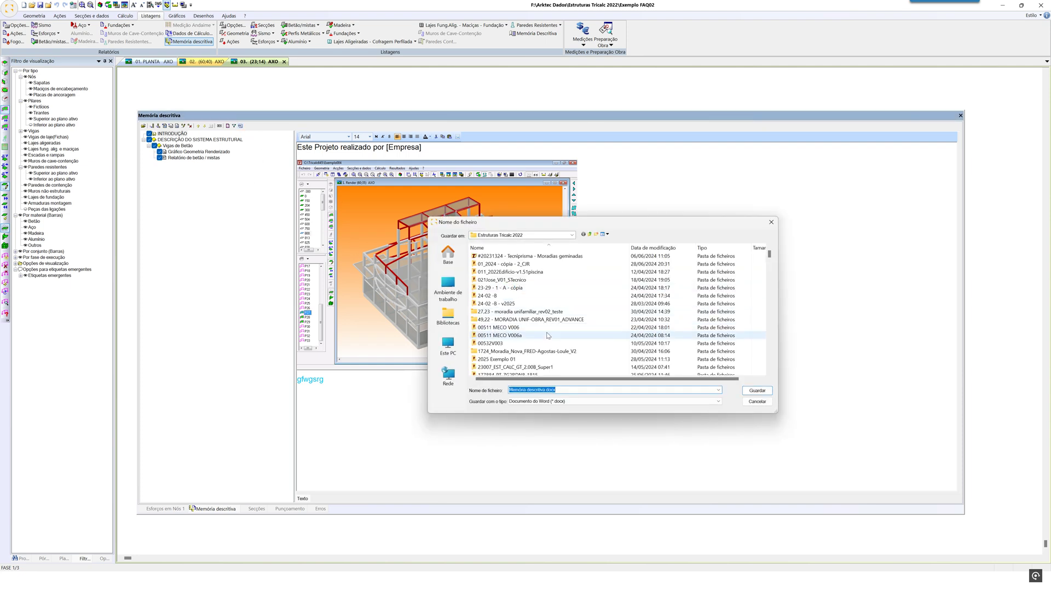
pyautogui.click(447, 255)
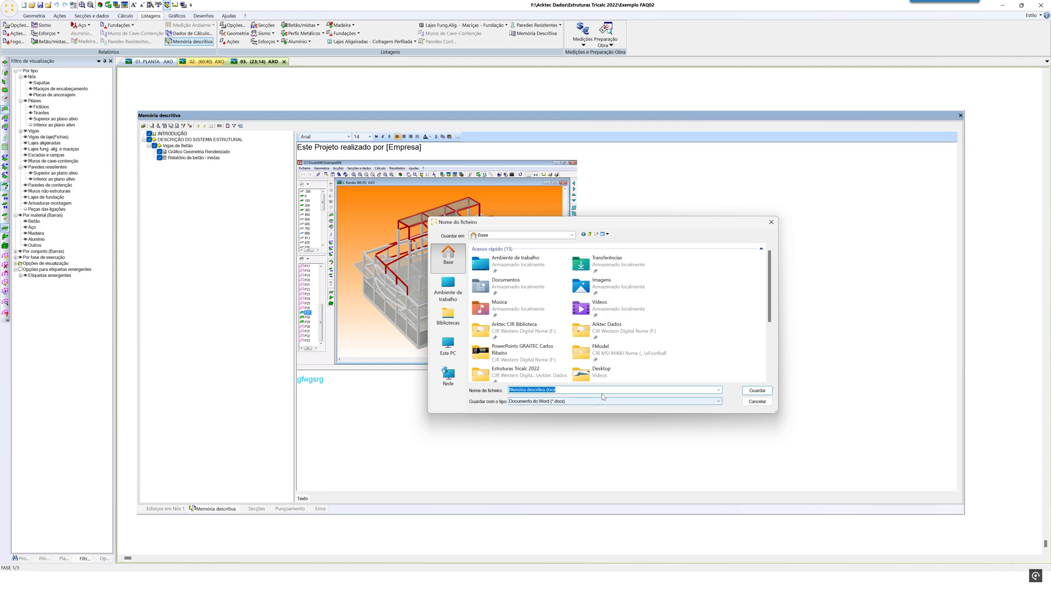
pyautogui.doubleClick(615, 268)
pyautogui.click(540, 265)
pyautogui.click(568, 391)
pyautogui.click(557, 390)
pyautogui.press('BackSpace')
pyautogui.write('4')
pyautogui.press('Return')
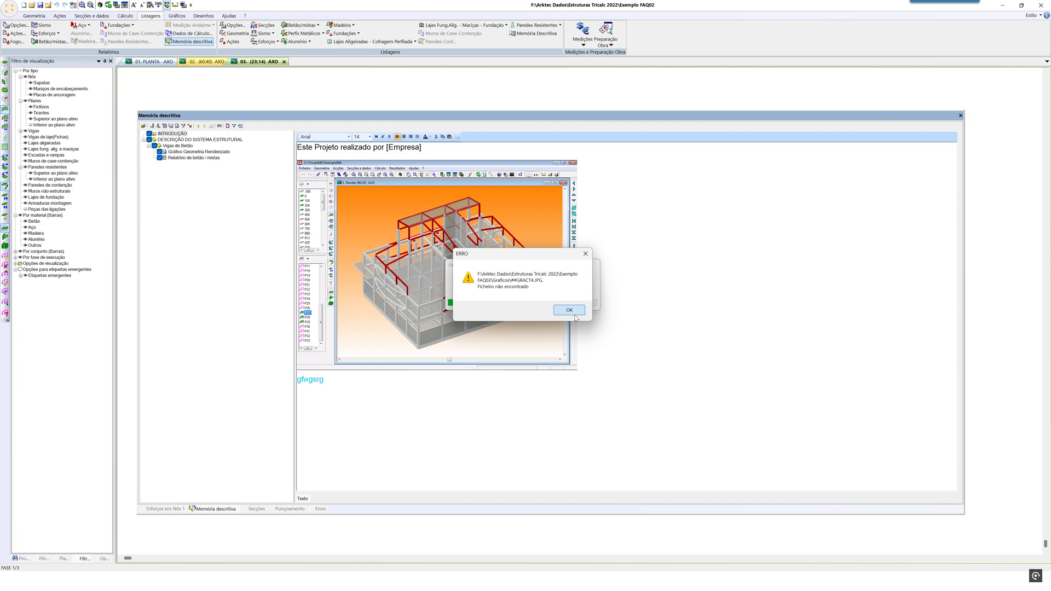
pyautogui.click(573, 314)
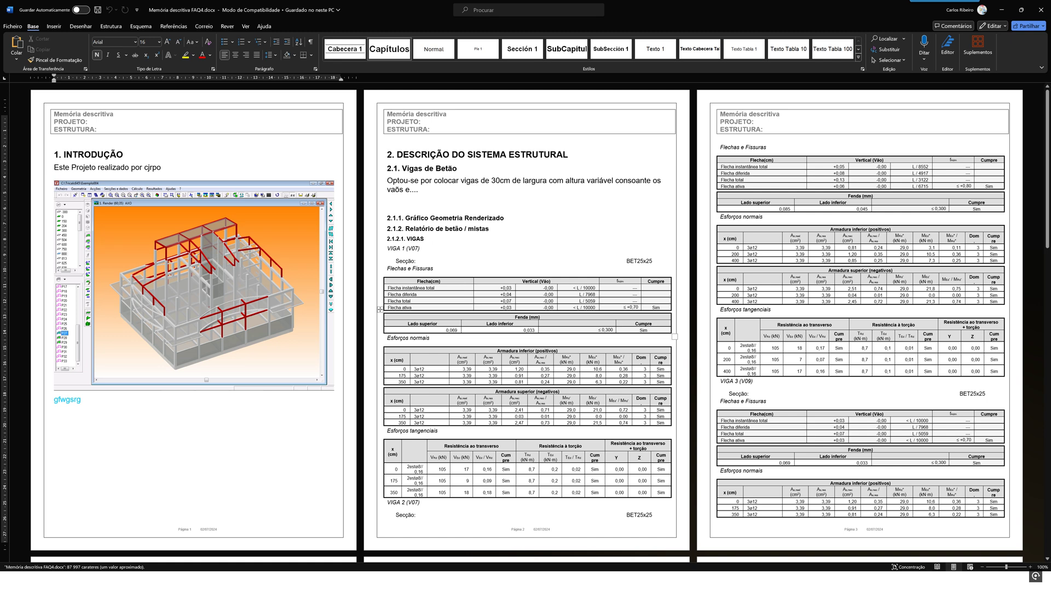
pyautogui.scroll(-1, 498, 375)
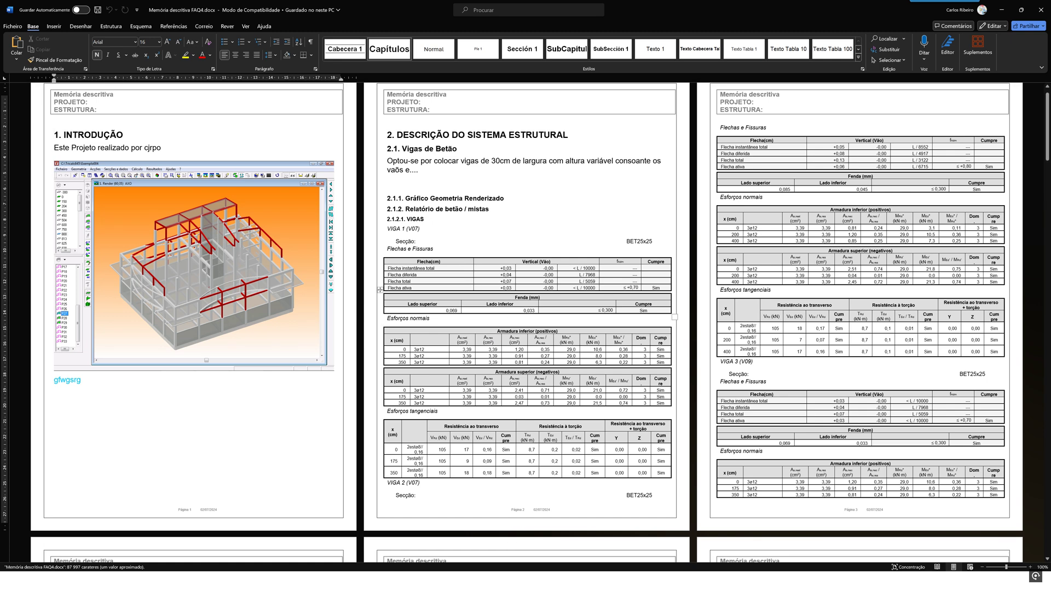
pyautogui.doubleClick(148, 148)
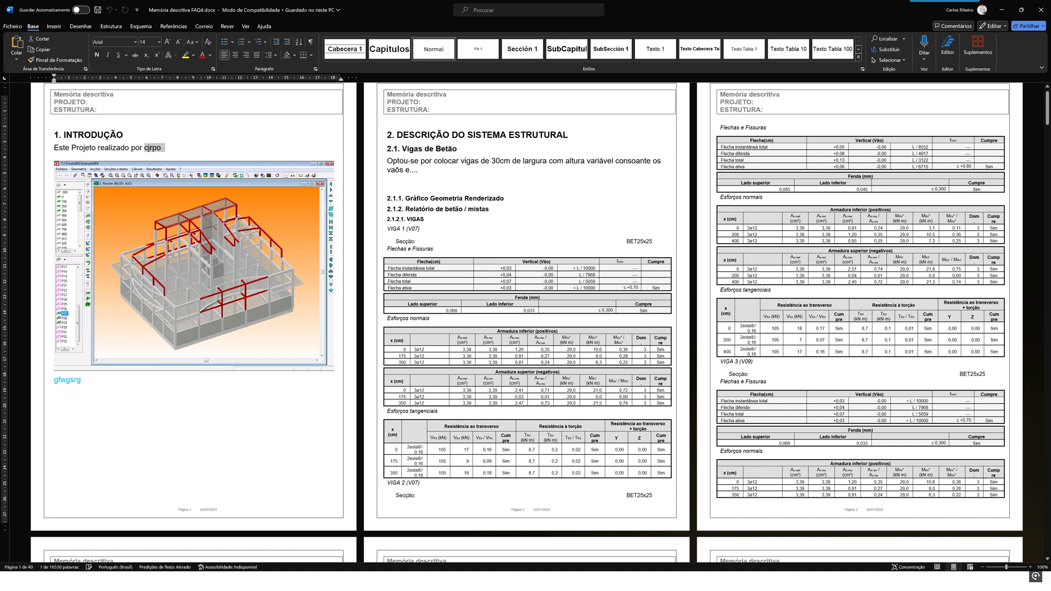
# Switch to the PowerPoint presentation and advance to the slide on inserting files and generating the Memória descritiva
pyautogui.hotkey('alt', 'Tab')
pyautogui.hotkey('alt', 'Tab')
pyautogui.hotkey('alt', 'Tab')
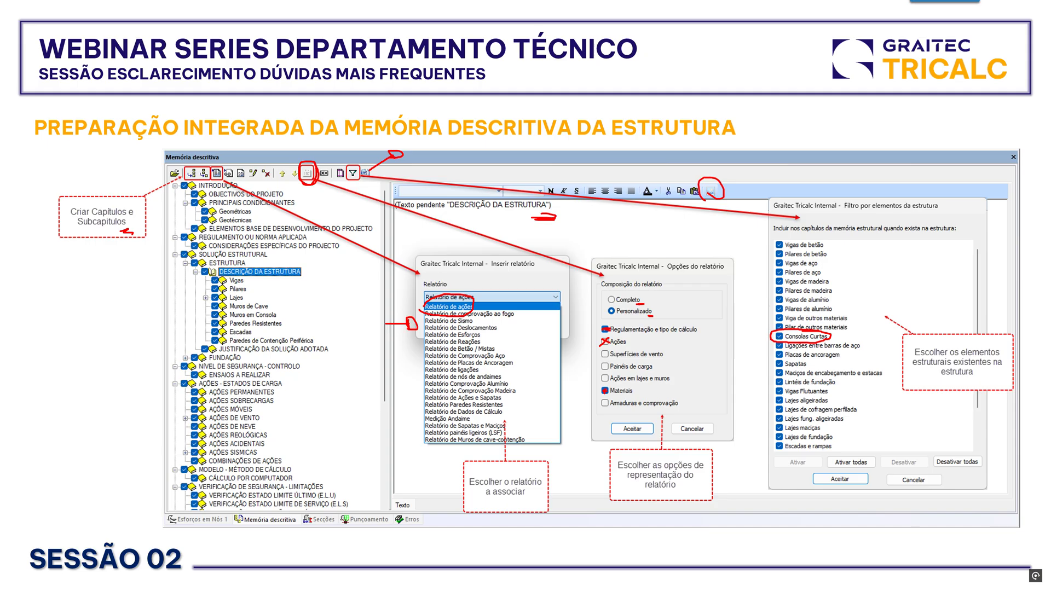
pyautogui.press('Right')
pyautogui.press('Right')
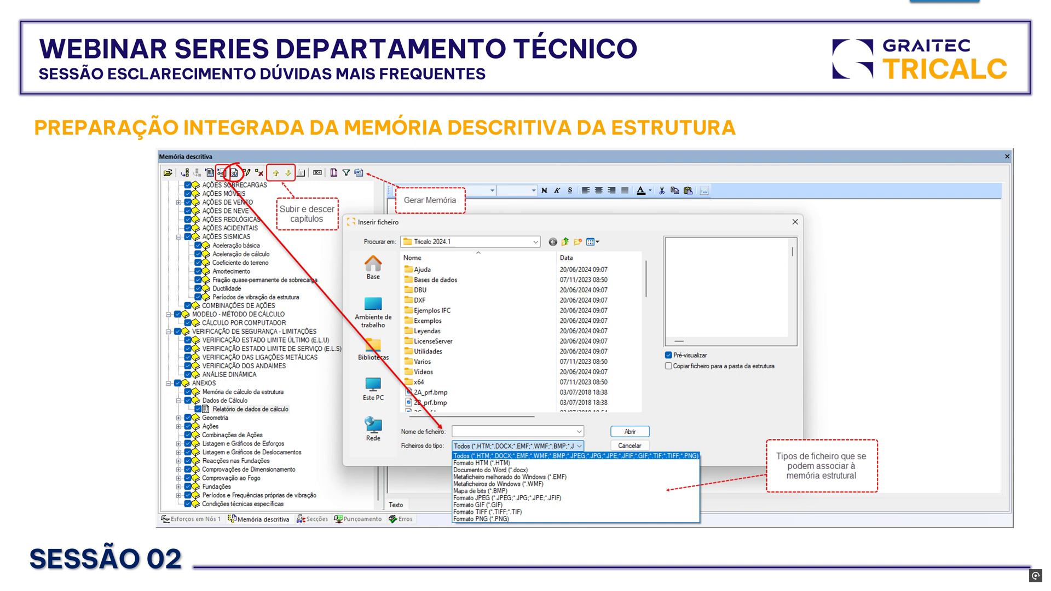
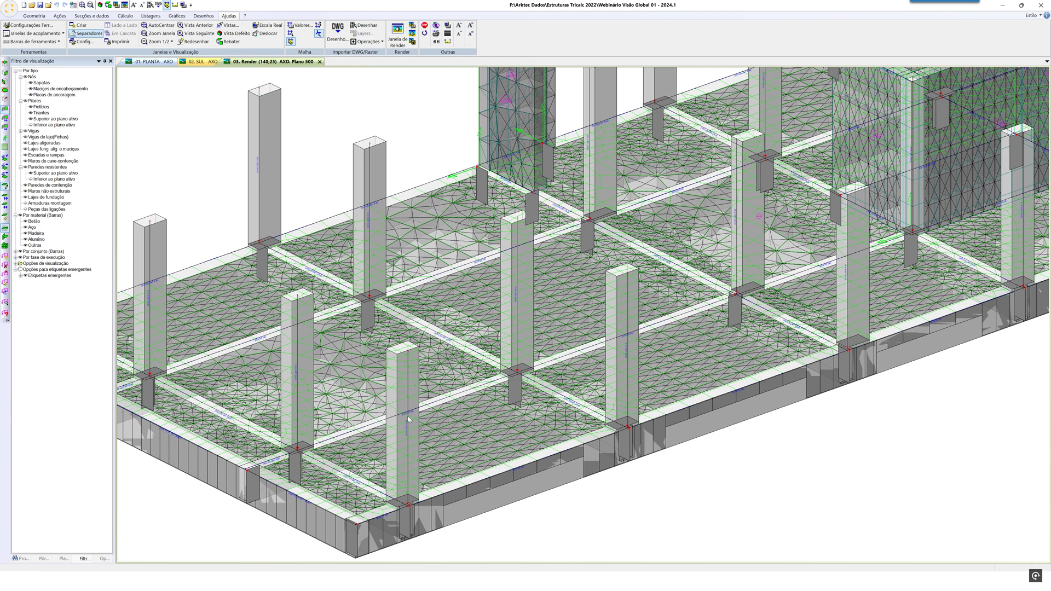
# Draw the DY Geral isovalue graphic of Deslocamentos e rotações on the whole foundation model and move the colour scale to the opposite side
pyautogui.scroll(-5, 411, 444)
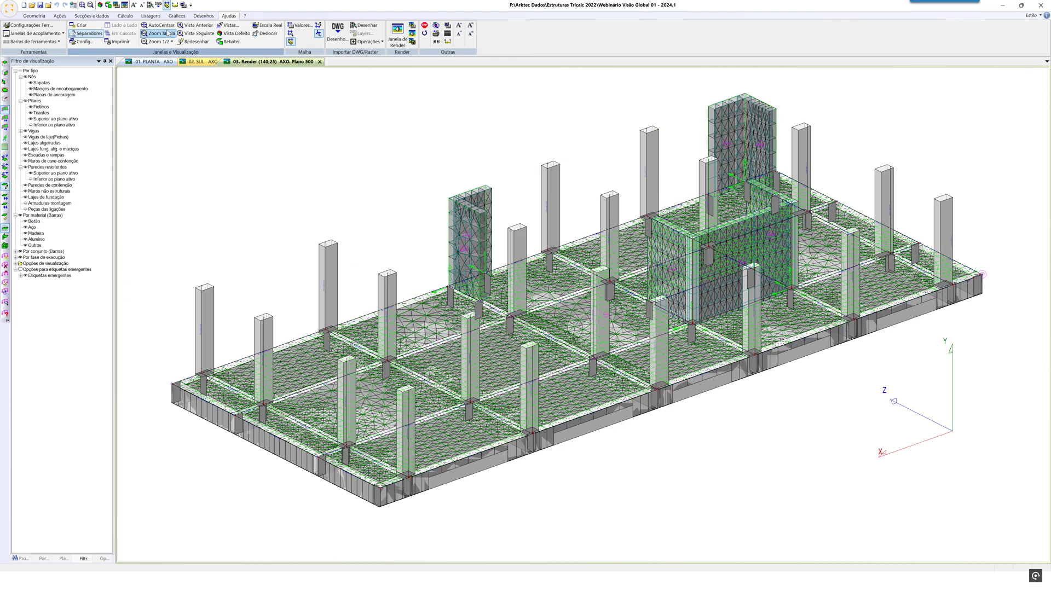
pyautogui.click(177, 16)
pyautogui.click(247, 42)
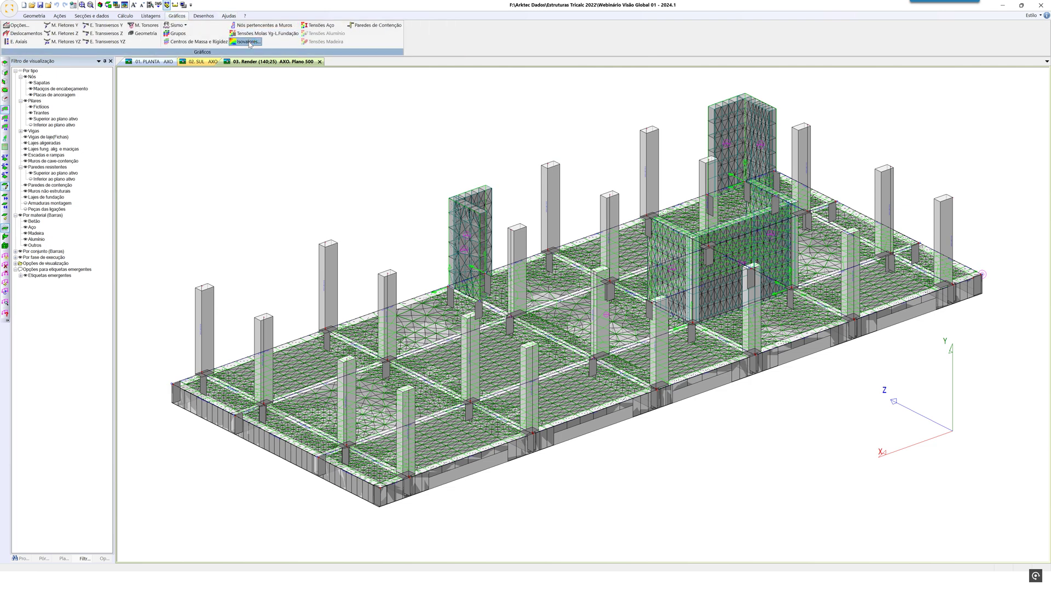
pyautogui.click(465, 206)
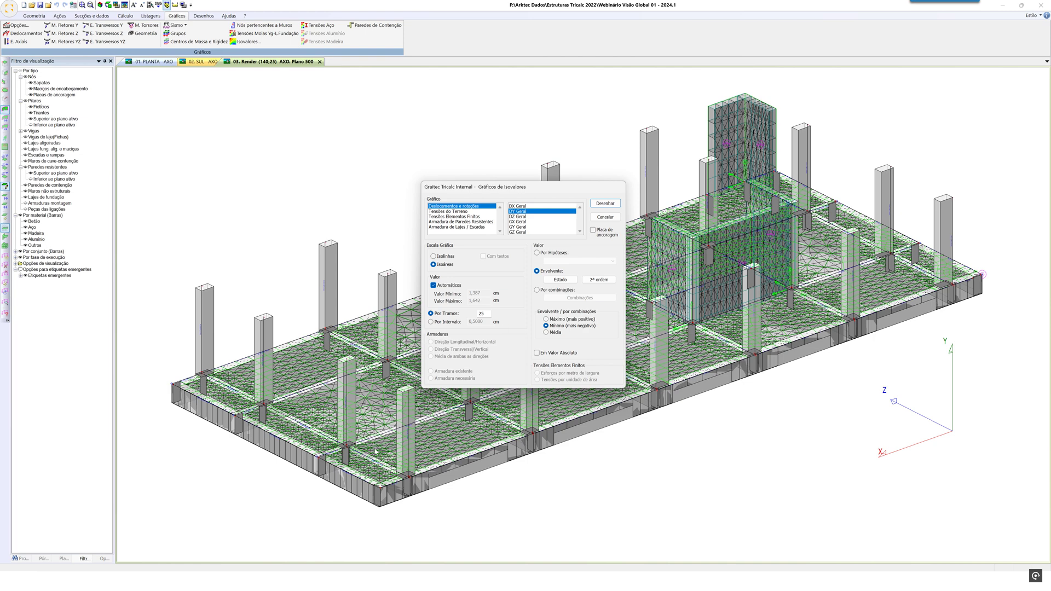
pyautogui.click(607, 207)
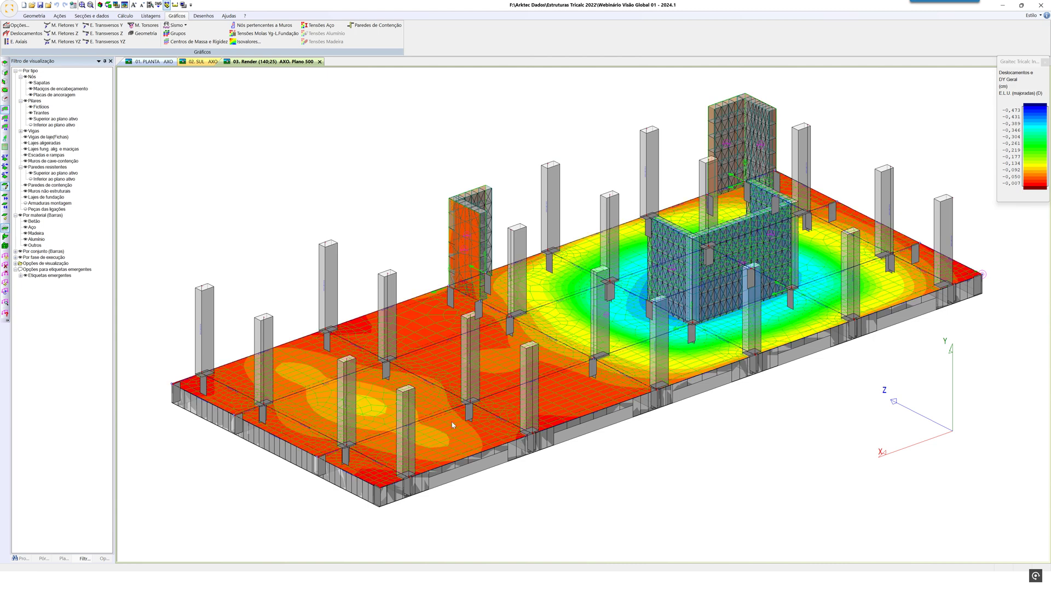
pyautogui.moveTo(1016, 69); pyautogui.dragTo(162, 133)
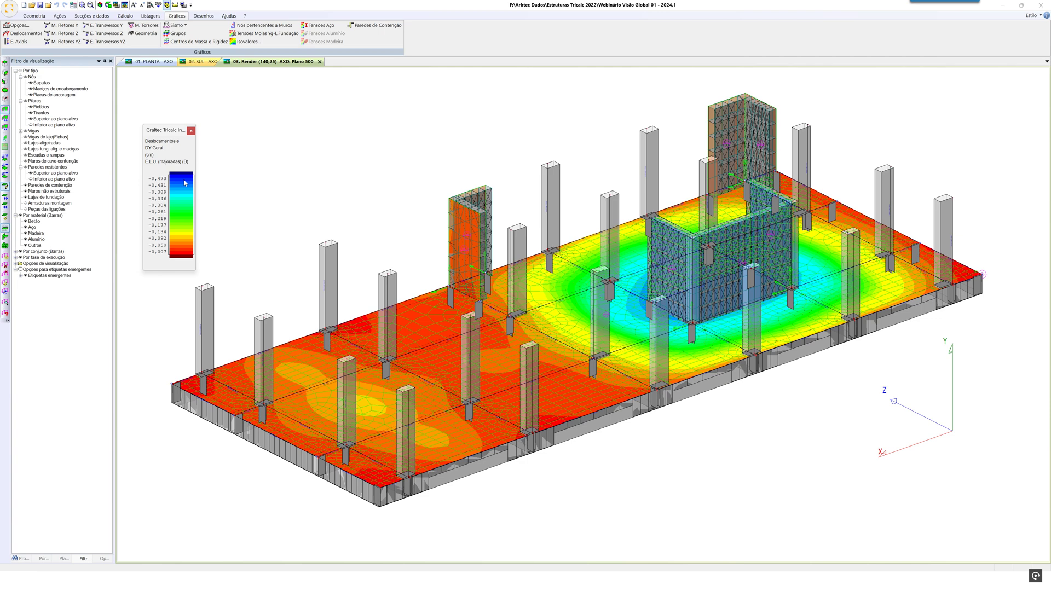
# Redraw the DY Geral displacement isovalues with the envelope state set to Limite de Utilização (E.L.S.)
pyautogui.click(246, 42)
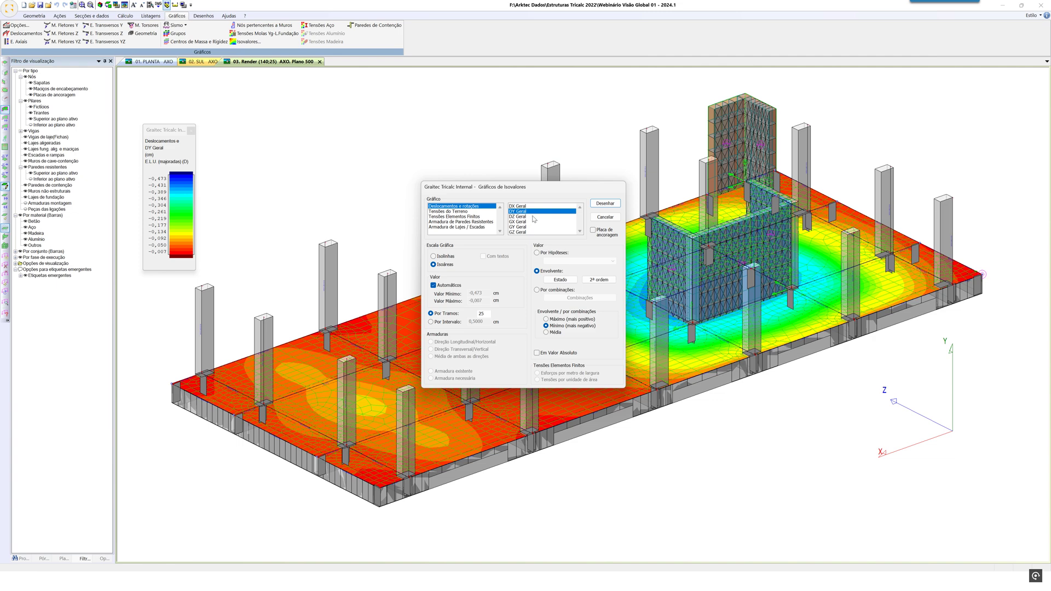
pyautogui.click(569, 280)
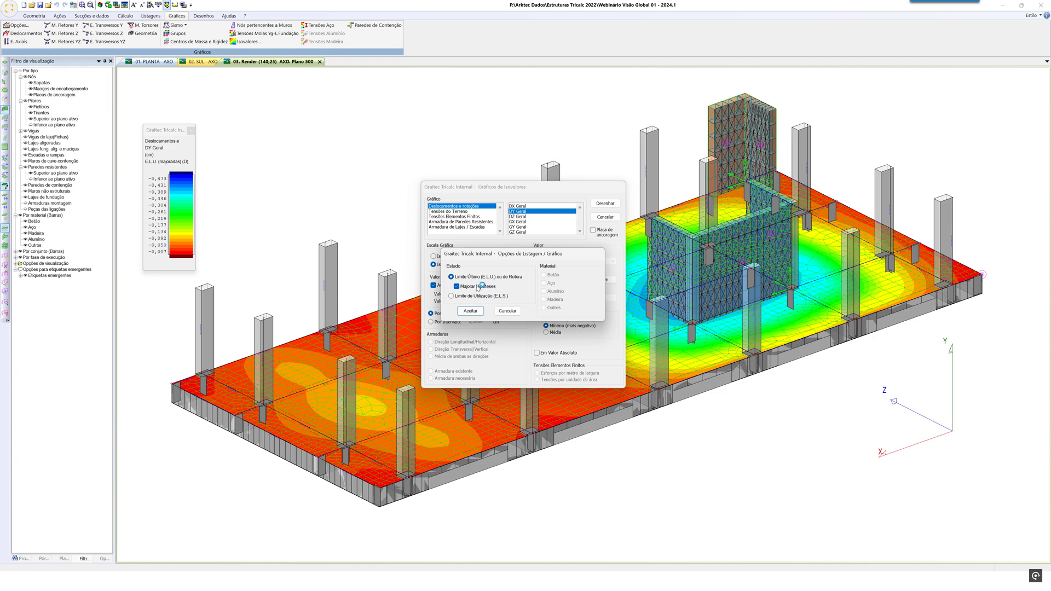
pyautogui.click(507, 311)
pyautogui.click(572, 280)
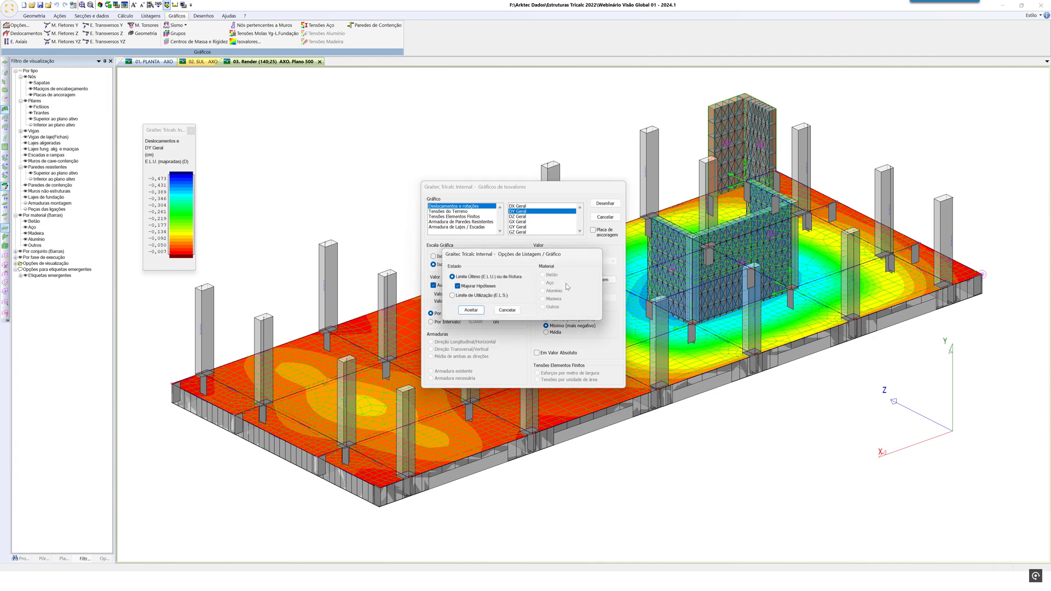
pyautogui.click(512, 311)
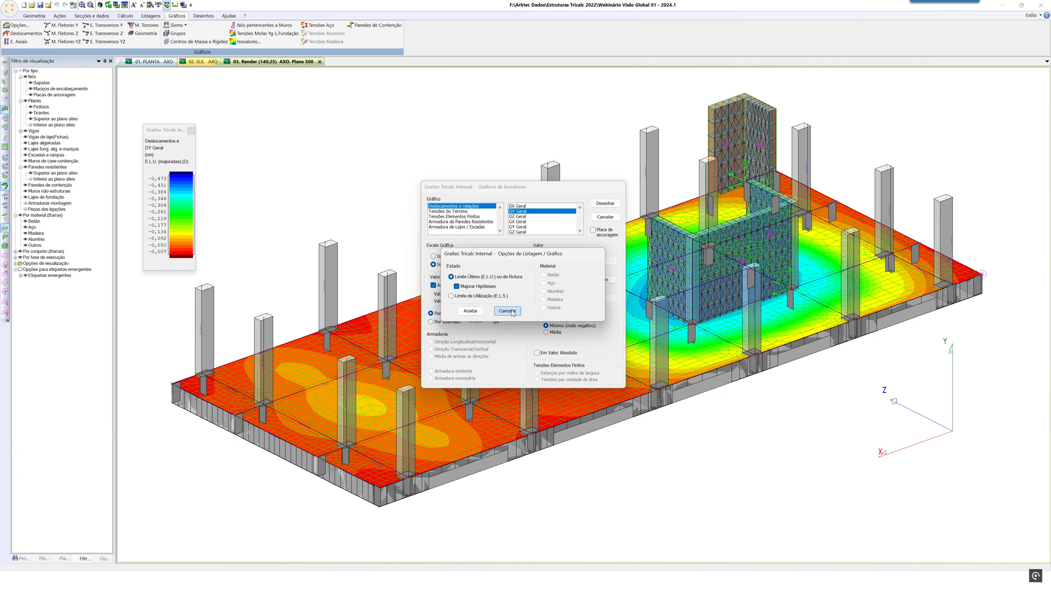
pyautogui.click(490, 296)
pyautogui.click(480, 311)
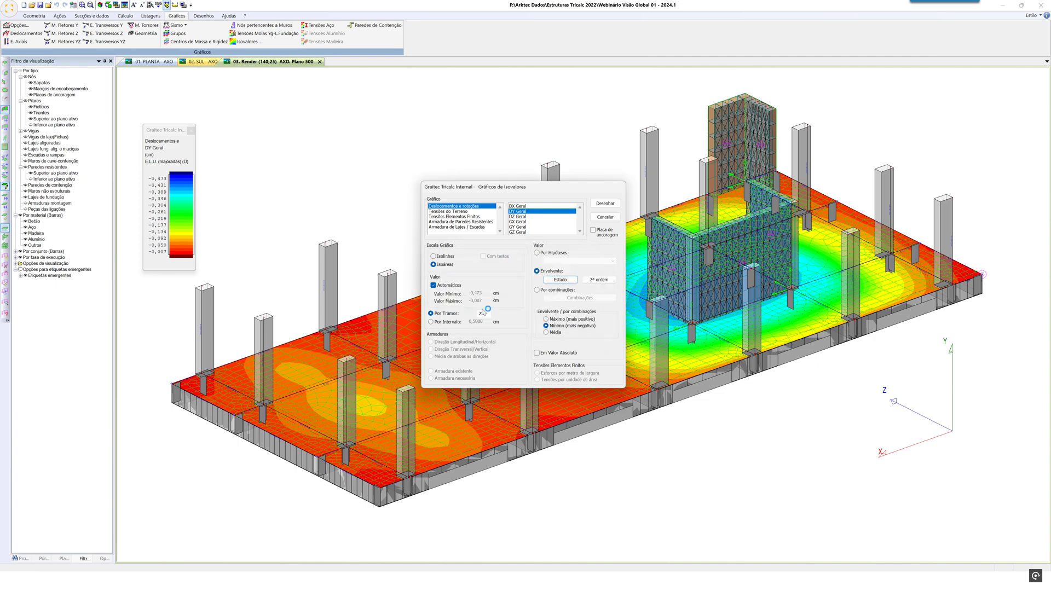
pyautogui.click(595, 204)
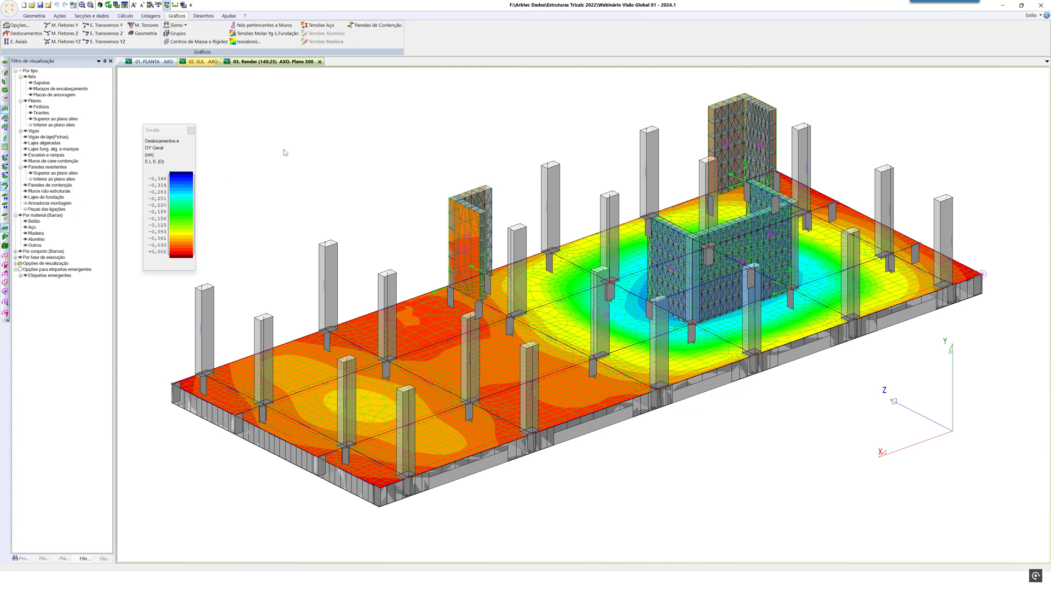
# Redraw the DY Geral isovalues for Limite Último (E.L.U.) without Majorar Hipóteses, with Por Tramos set to 3
pyautogui.click(252, 47)
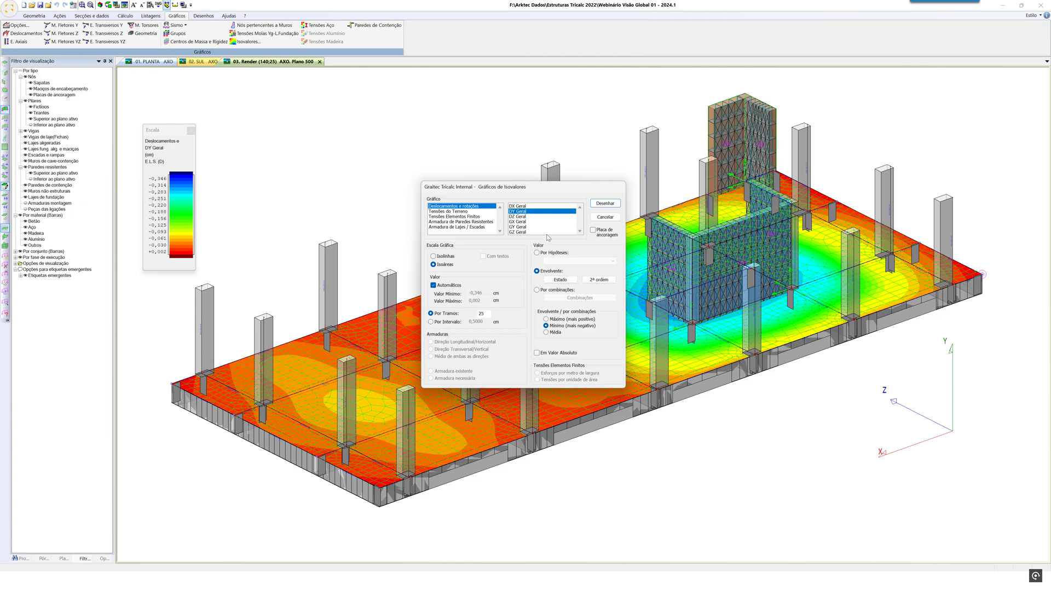
pyautogui.click(566, 282)
pyautogui.click(476, 277)
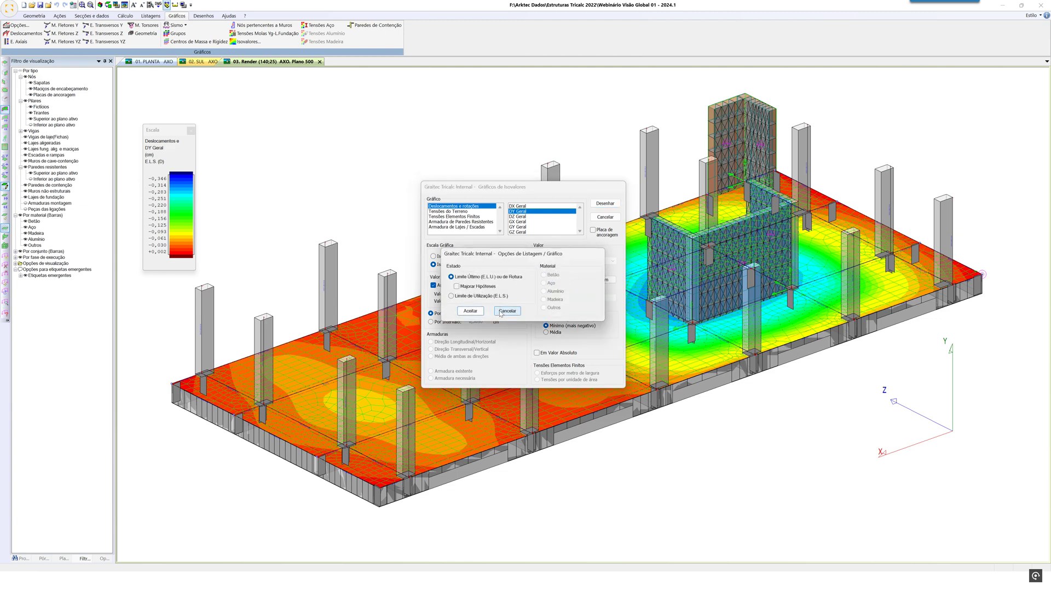
pyautogui.click(471, 311)
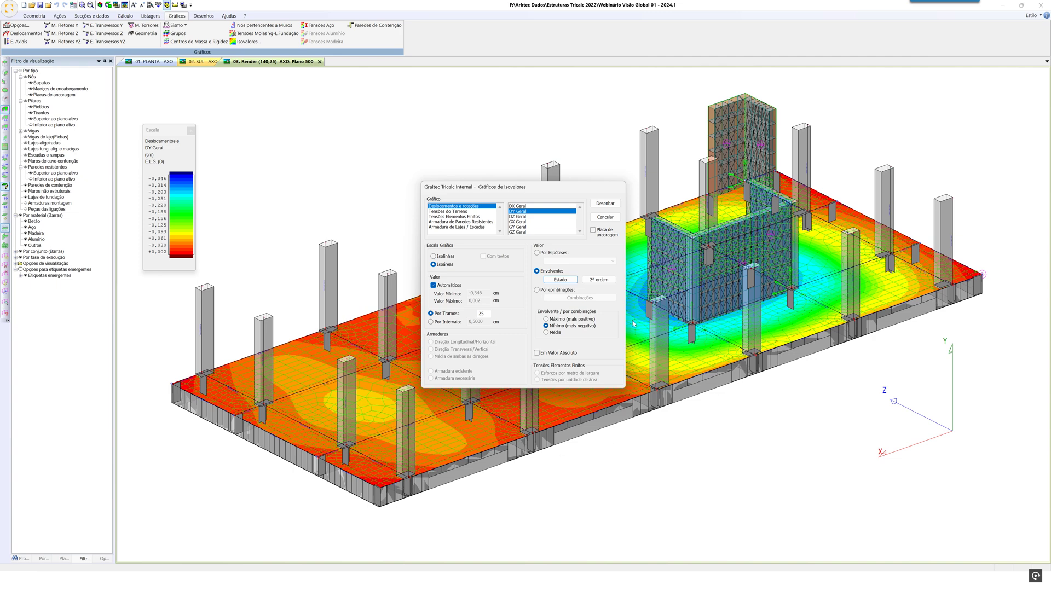
pyautogui.moveTo(485, 314); pyautogui.dragTo(461, 316)
pyautogui.write('3')
pyautogui.click(603, 205)
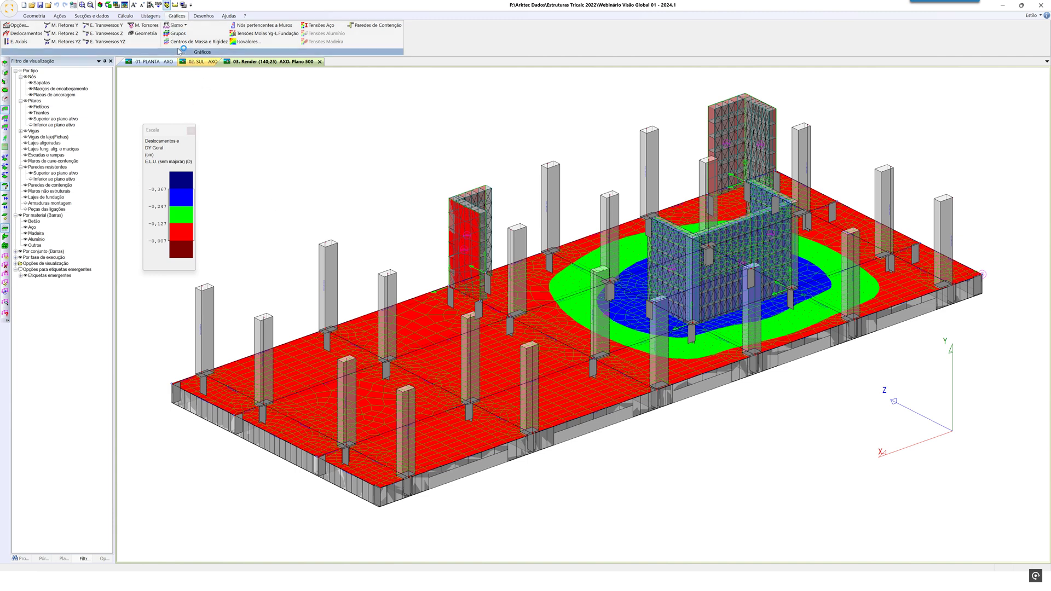
# Turn off the rendered display and redraw the DY Geral isovalues on the wireframe model
pyautogui.click(124, 6)
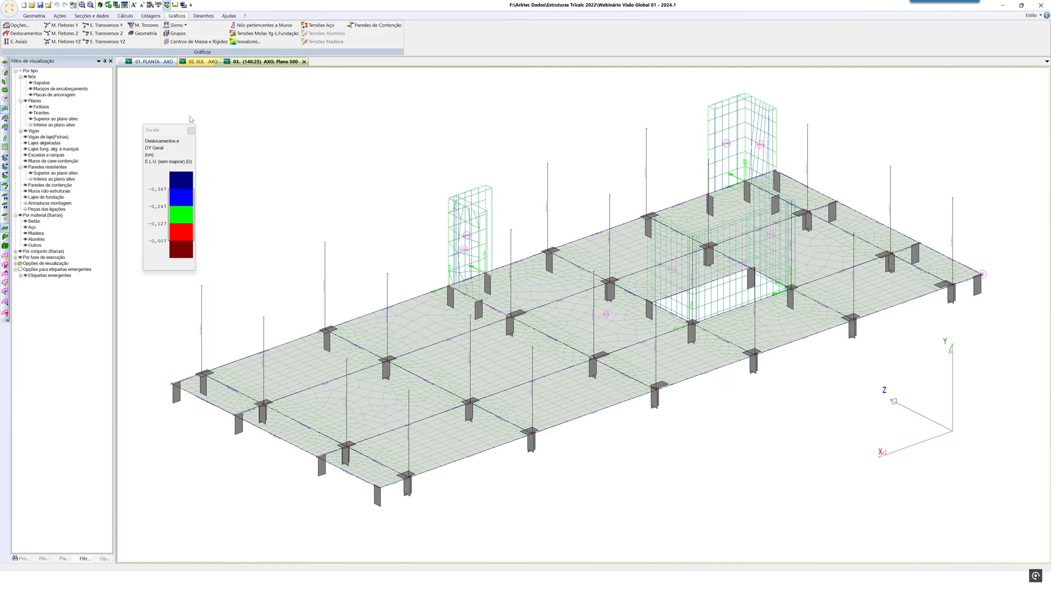
pyautogui.click(244, 44)
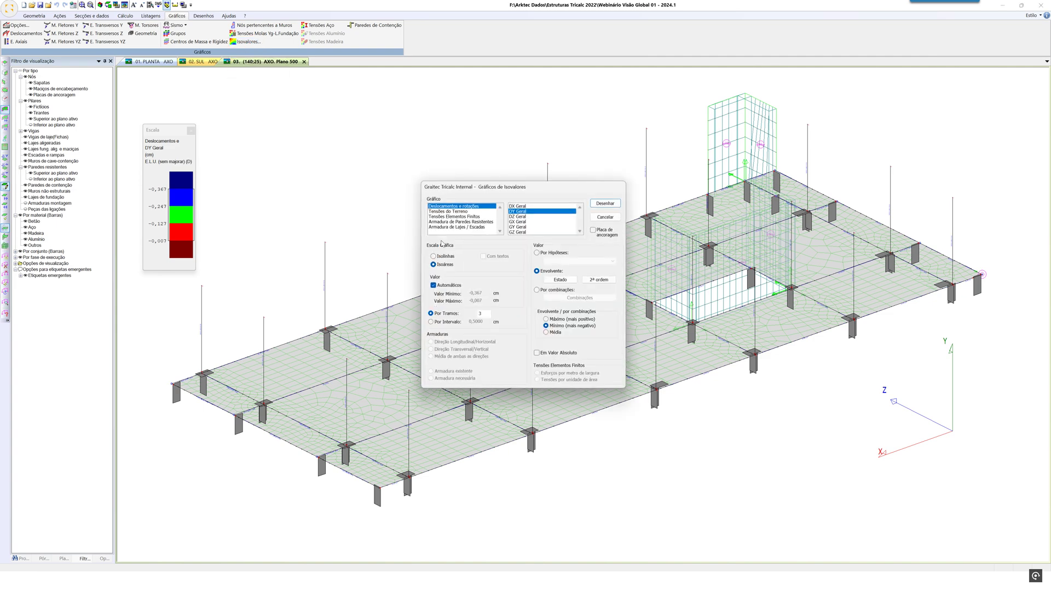
pyautogui.click(601, 205)
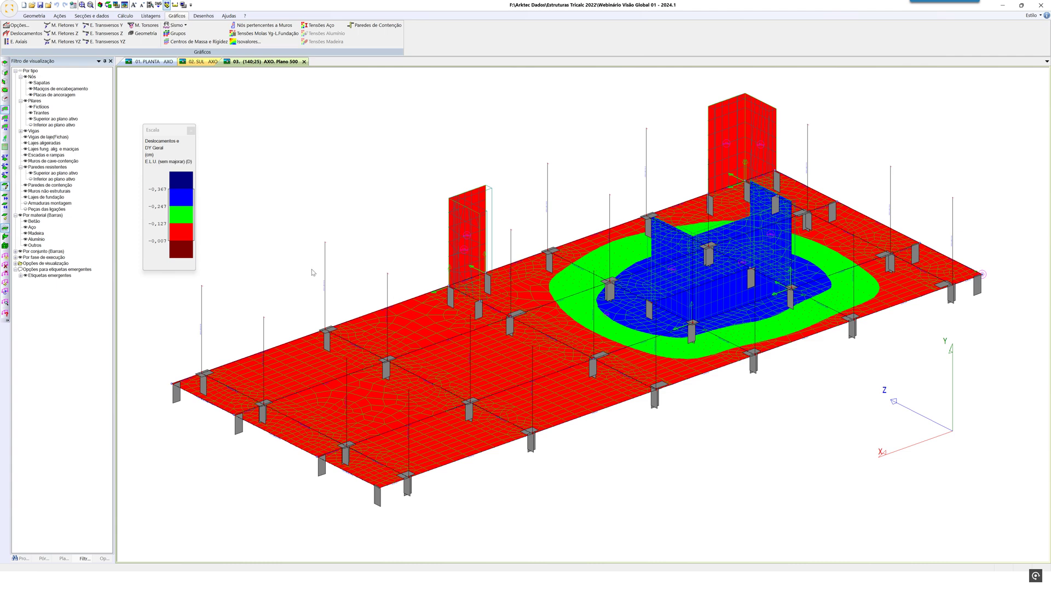
# Set Por Tramos to 70 and redraw the DY Geral displacement isovalues
pyautogui.click(248, 41)
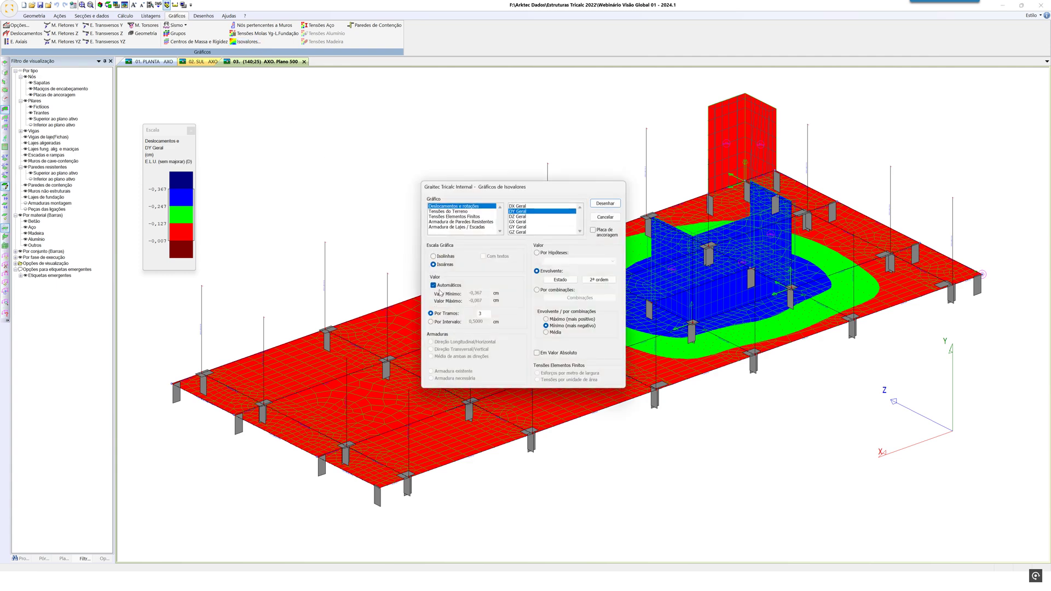
pyautogui.doubleClick(480, 313)
pyautogui.write('70')
pyautogui.click(605, 203)
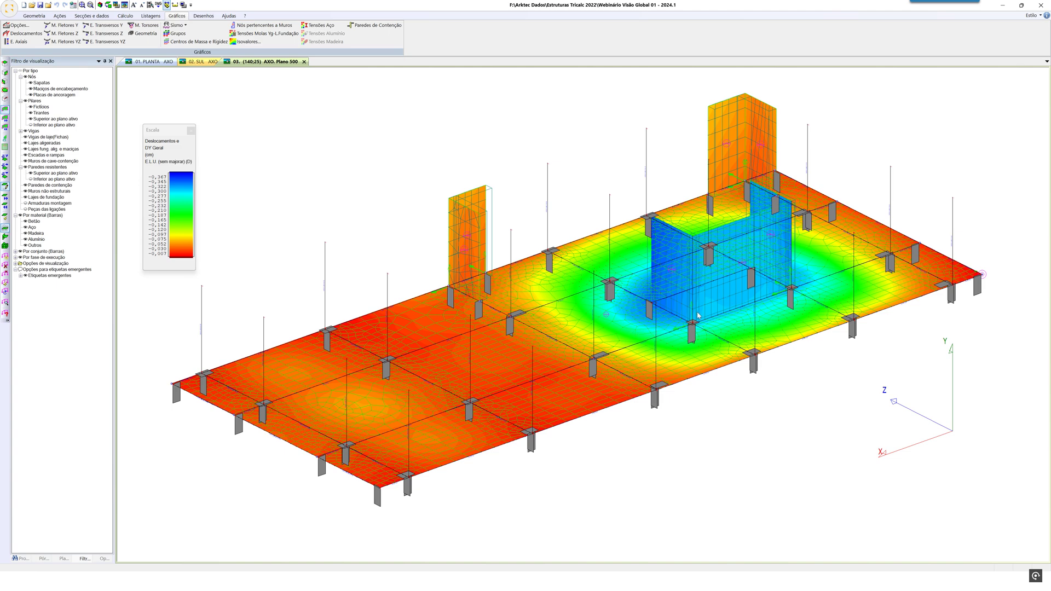
# Reduce Por Tramos to 5 and redraw the DY Geral displacement isovalues
pyautogui.click(248, 42)
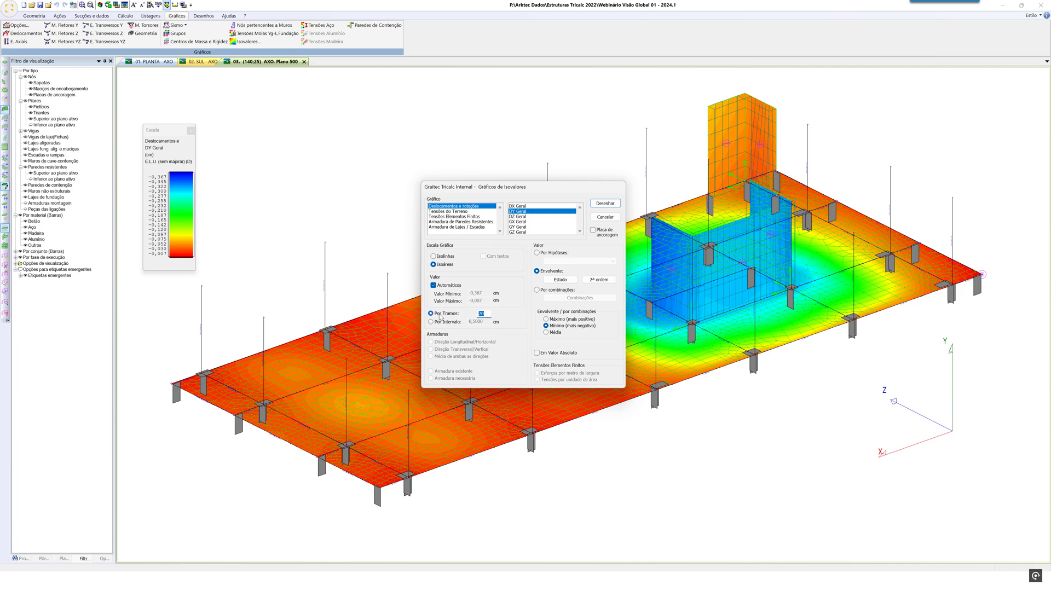
pyautogui.click(605, 204)
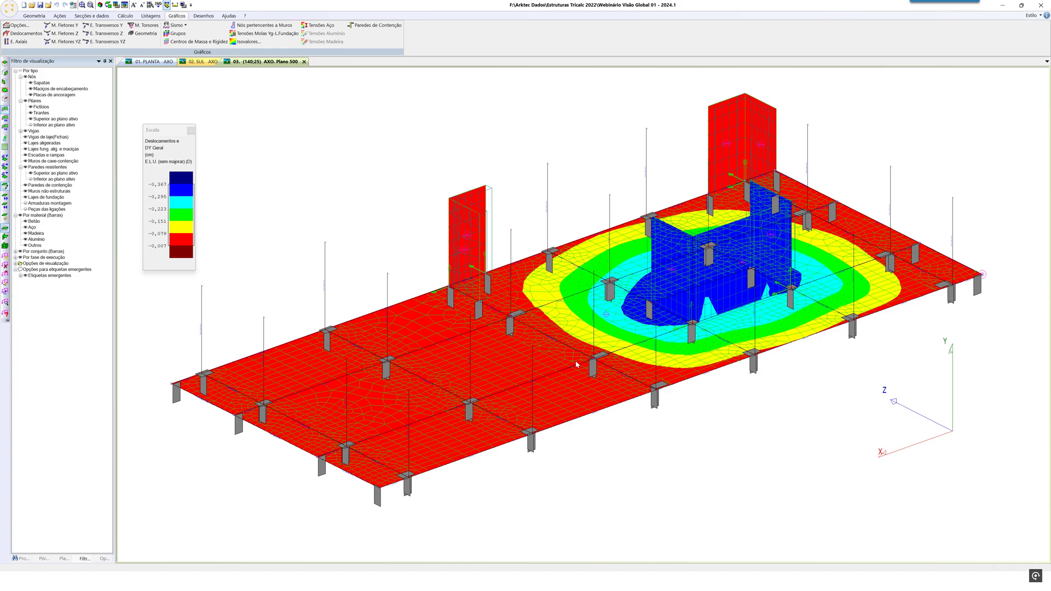
pyautogui.moveTo(646, 329)
pyautogui.mouseDown(button='middle')
pyautogui.moveTo(661, 331)
pyautogui.moveTo(647, 330)
pyautogui.mouseUp(button='middle')
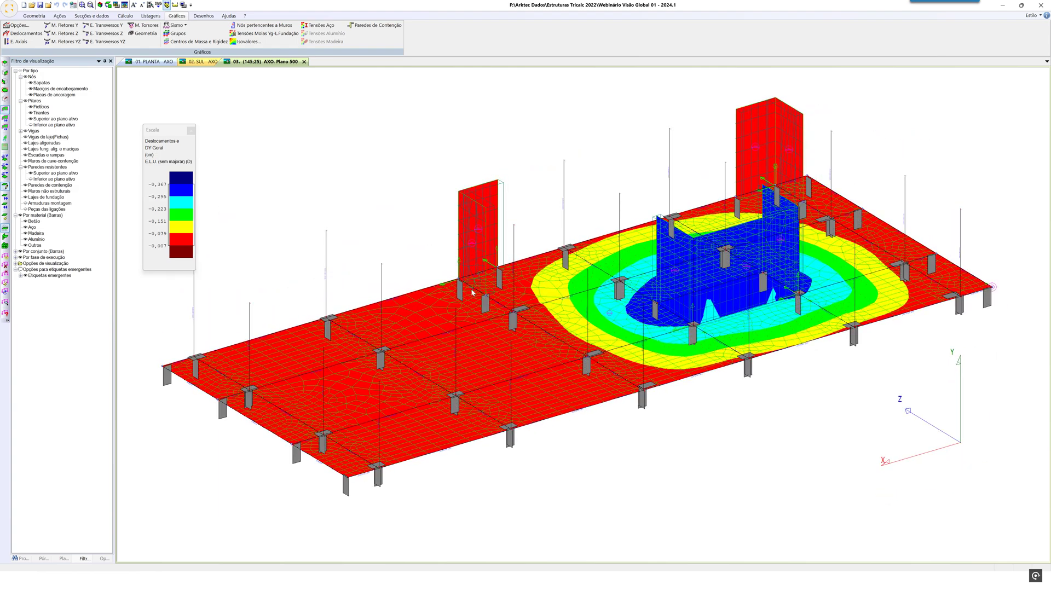
# Draw the Armadura de Lajes / Escadas isovalues for Área na face inferior in Direção Longitudinal/Horizontal and inspect the slab
pyautogui.moveTo(472, 292)
pyautogui.click(191, 130)
pyautogui.click(248, 42)
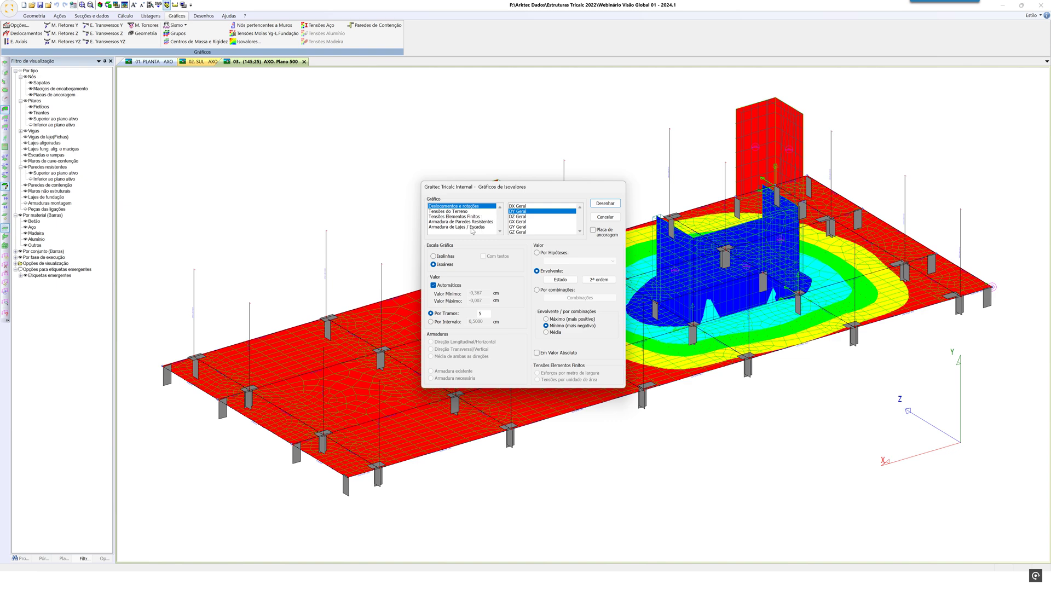
pyautogui.click(471, 228)
pyautogui.click(549, 206)
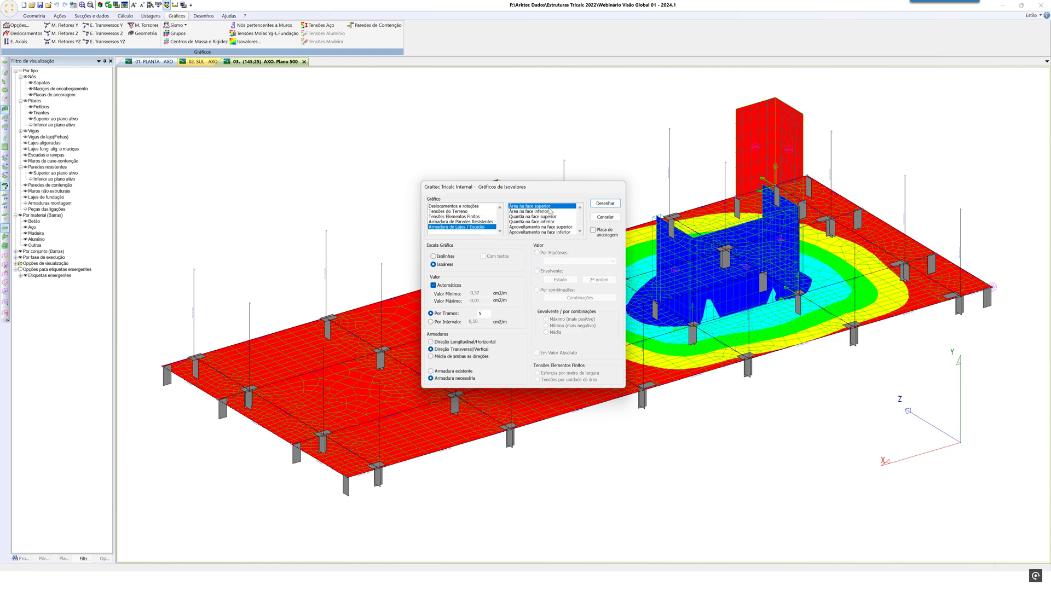
pyautogui.click(518, 213)
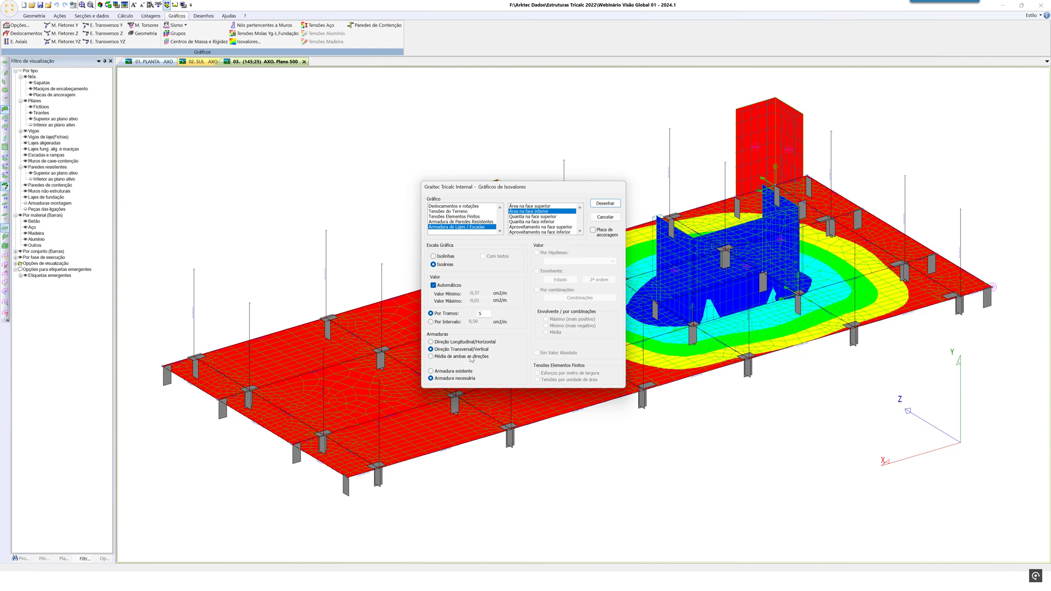
pyautogui.click(446, 342)
pyautogui.click(596, 203)
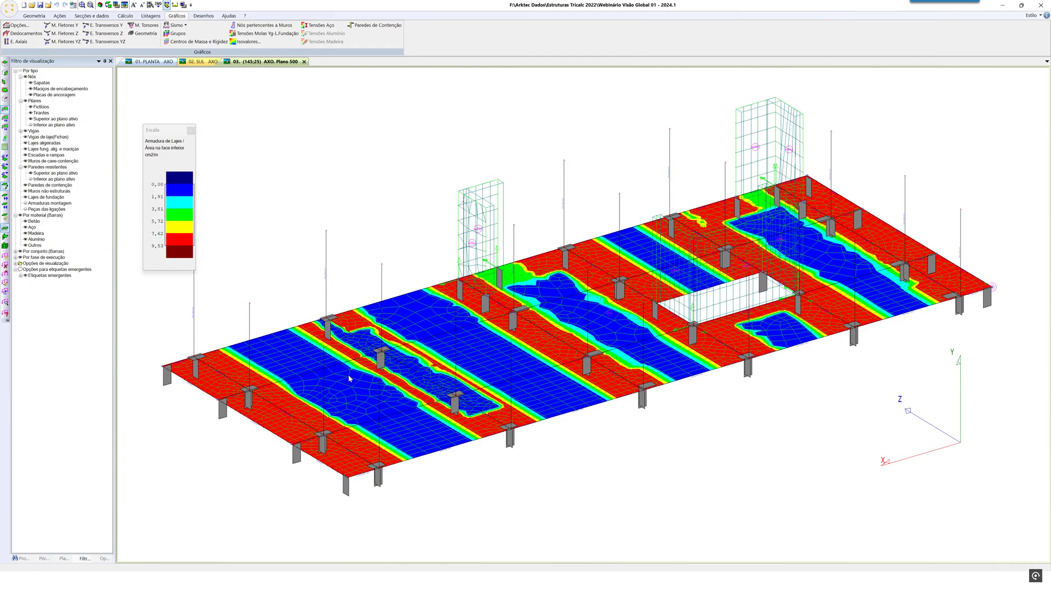
pyautogui.moveTo(373, 414); pyautogui.dragTo(325, 363, button='middle')
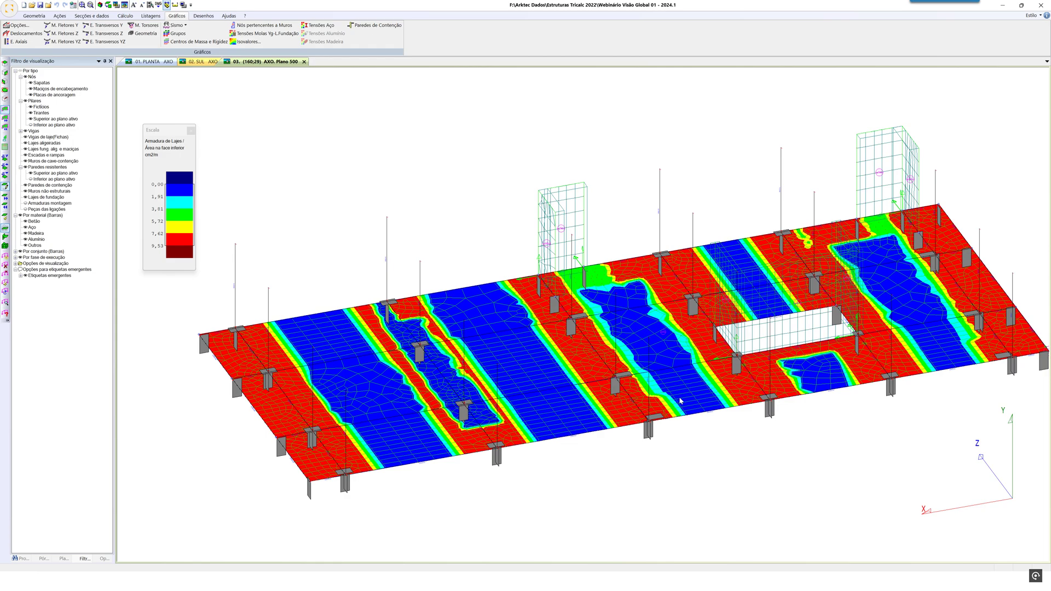
pyautogui.moveTo(826, 337); pyautogui.dragTo(815, 307, button='middle')
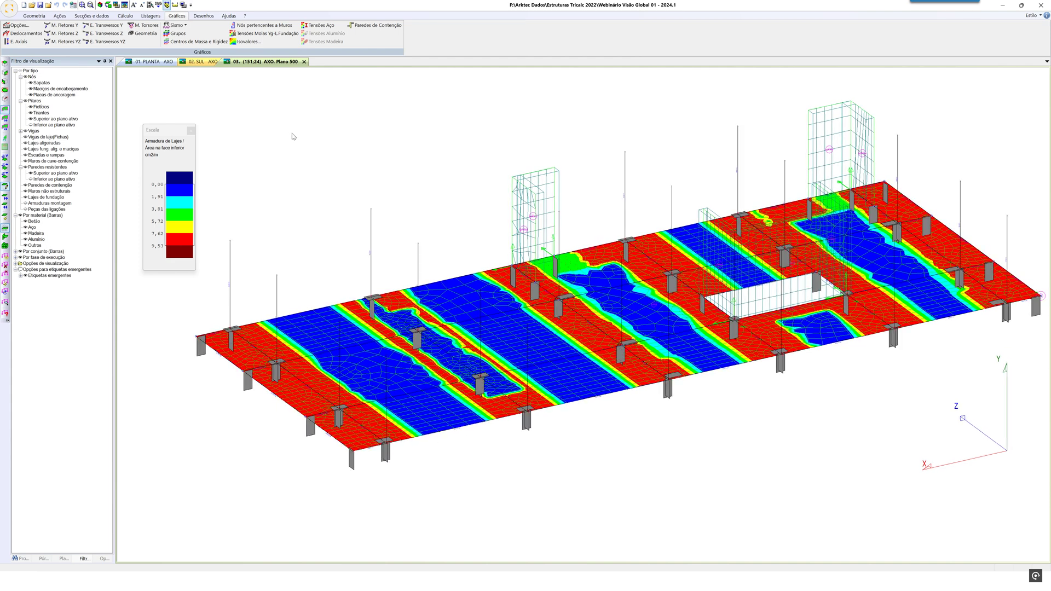
# Redraw the slab's lower-face reinforcement area isovalues in Direção Transversal/Vertical
pyautogui.click(247, 42)
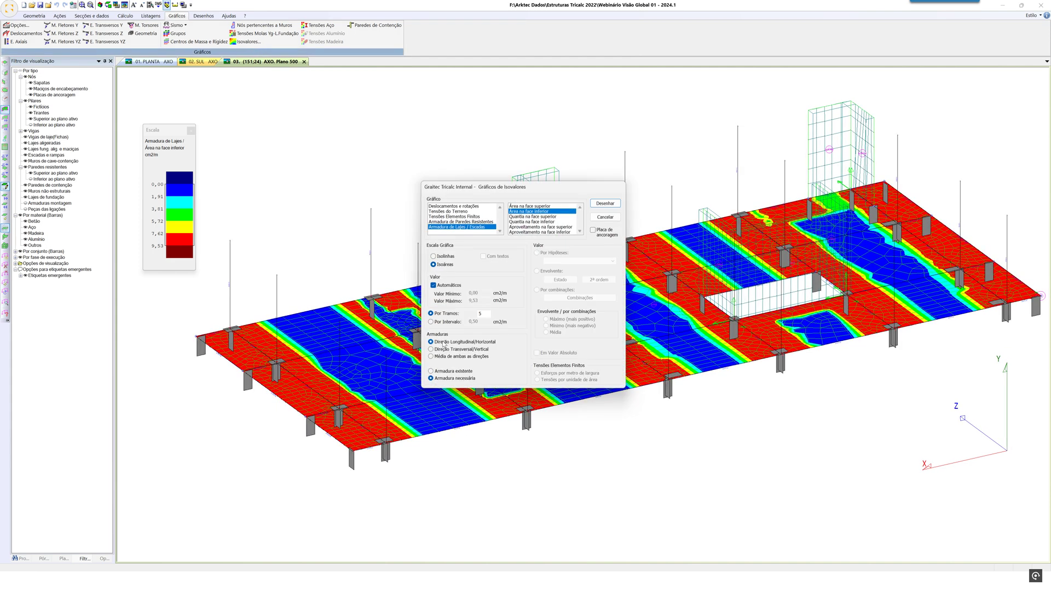
pyautogui.click(446, 349)
pyautogui.click(604, 204)
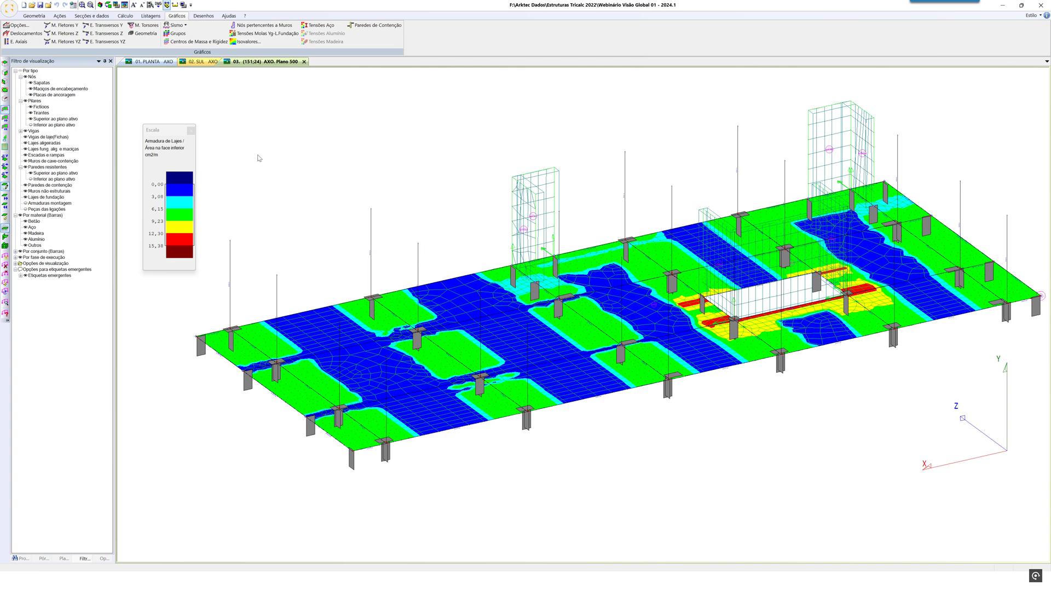
# Draw the Armadura de Paredes Resistentes isovalues for Área na face Z+
pyautogui.click(246, 42)
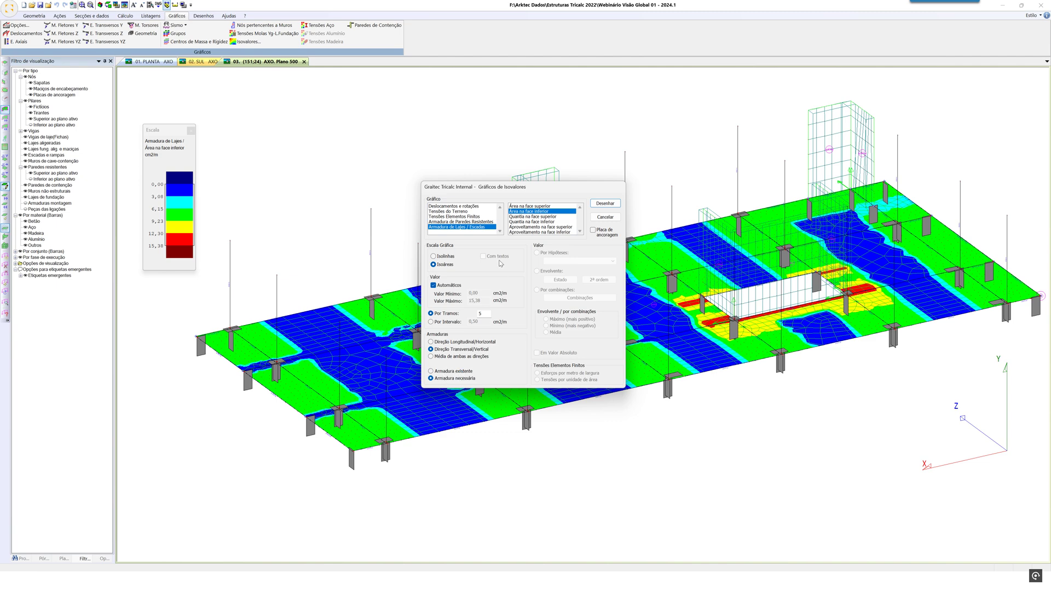
pyautogui.click(477, 222)
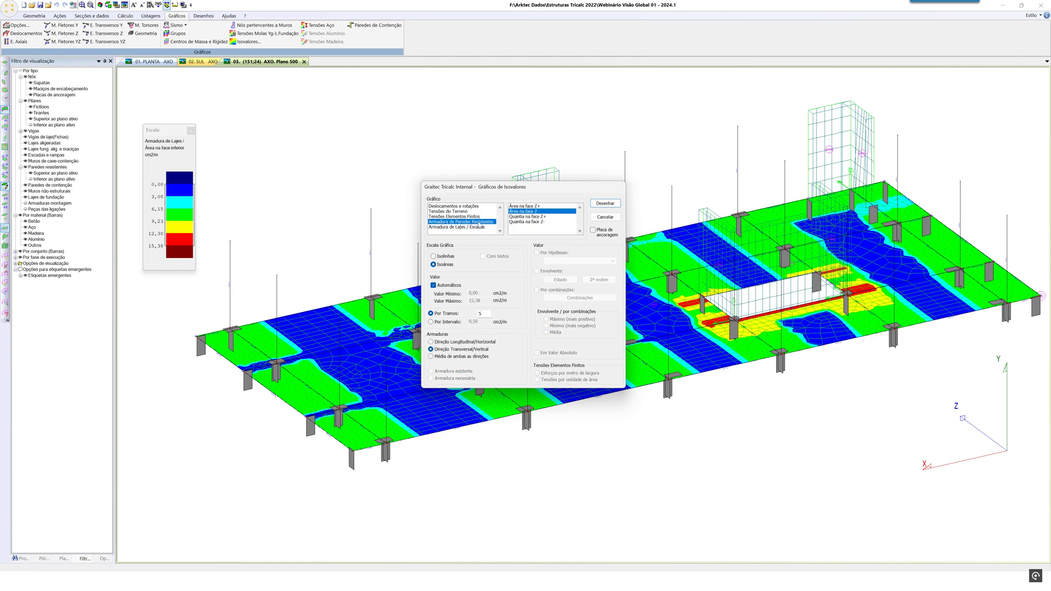
pyautogui.click(535, 208)
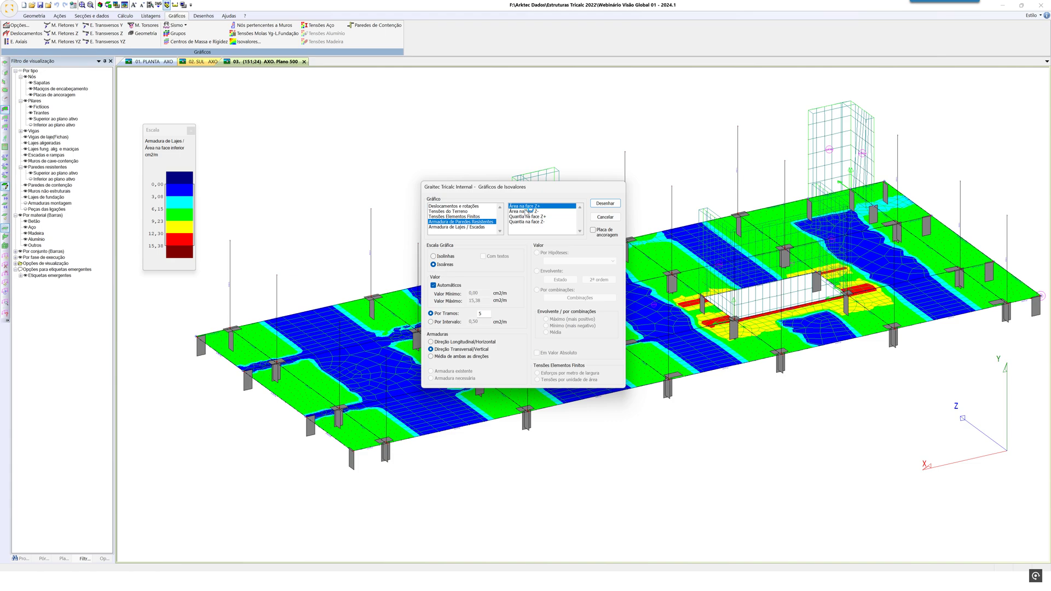
pyautogui.click(603, 203)
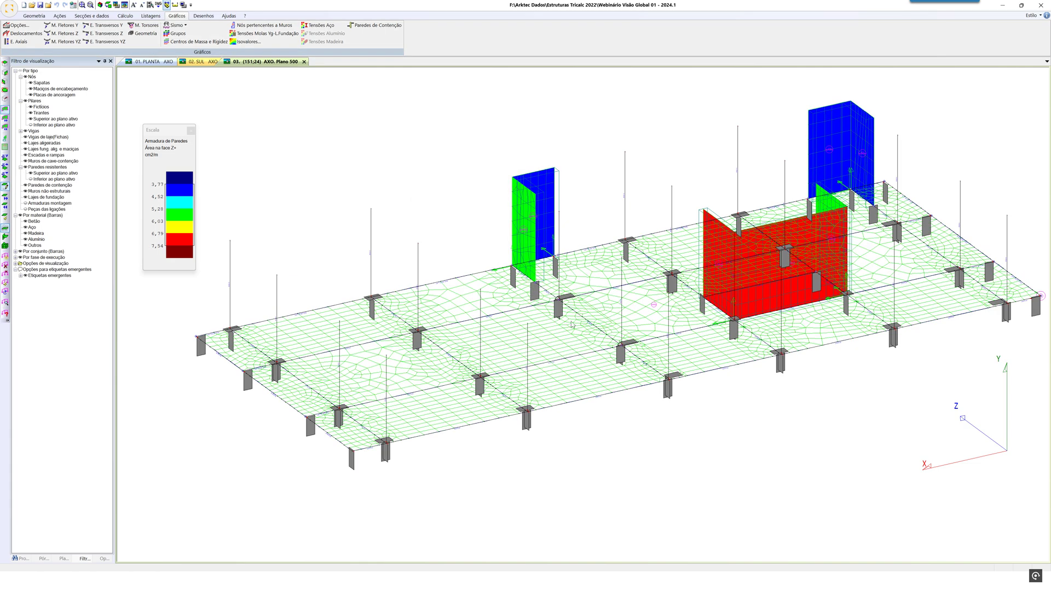
# Redraw the resistant walls' Área na face Z+ reinforcement isovalues as Isolinhas with Com textos enabled and inspect the walls
pyautogui.moveTo(500, 256); pyautogui.dragTo(501, 256, button='middle')
pyautogui.moveTo(554, 228); pyautogui.dragTo(558, 228, button='middle')
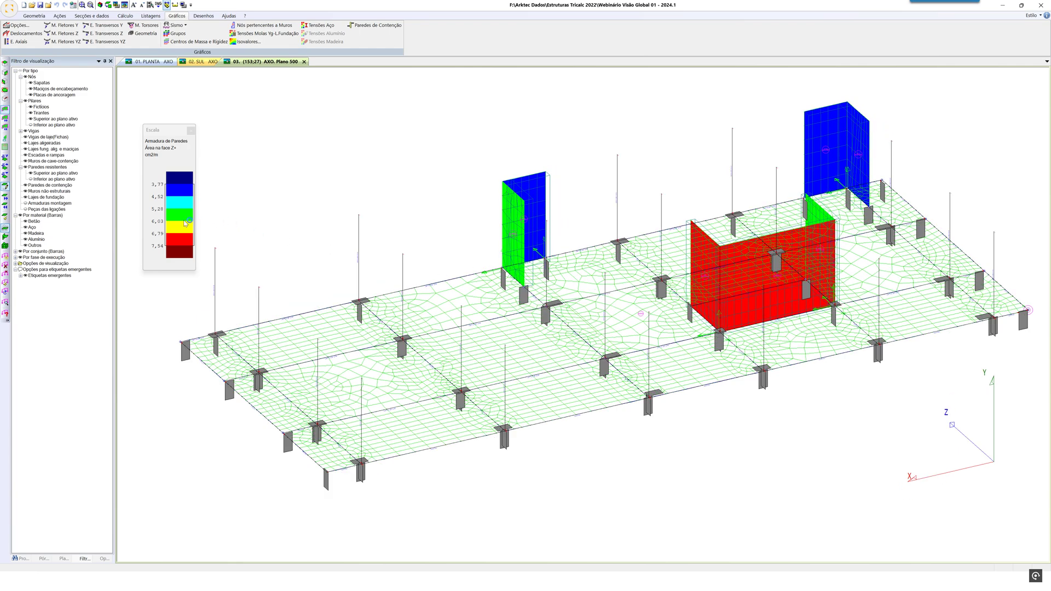
pyautogui.moveTo(798, 280)
pyautogui.mouseDown(button='middle')
pyautogui.moveTo(807, 281)
pyautogui.moveTo(781, 280)
pyautogui.mouseUp(button='middle')
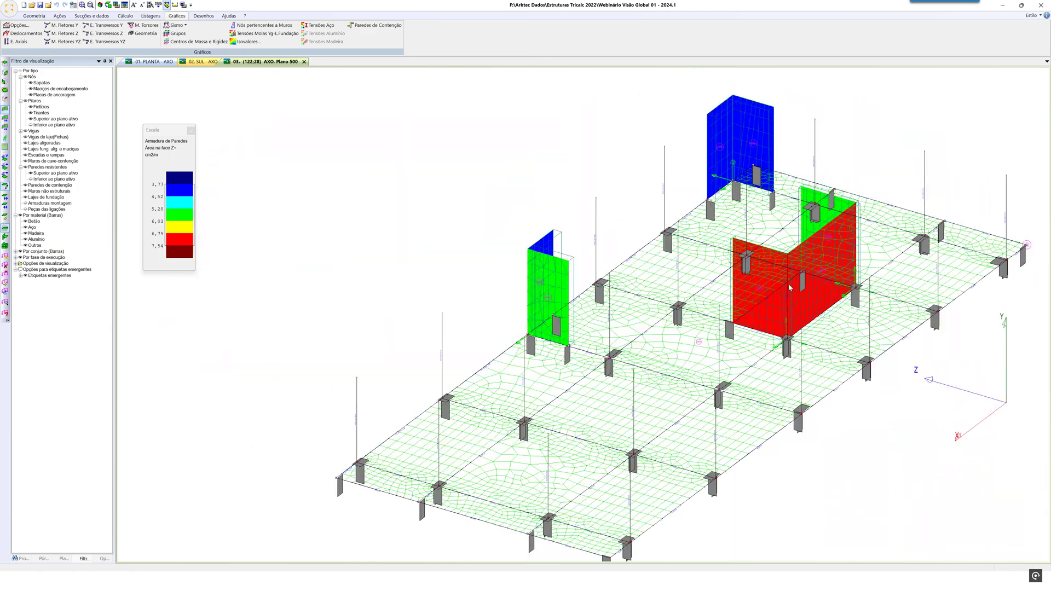
pyautogui.moveTo(737, 174); pyautogui.dragTo(675, 205, button='middle')
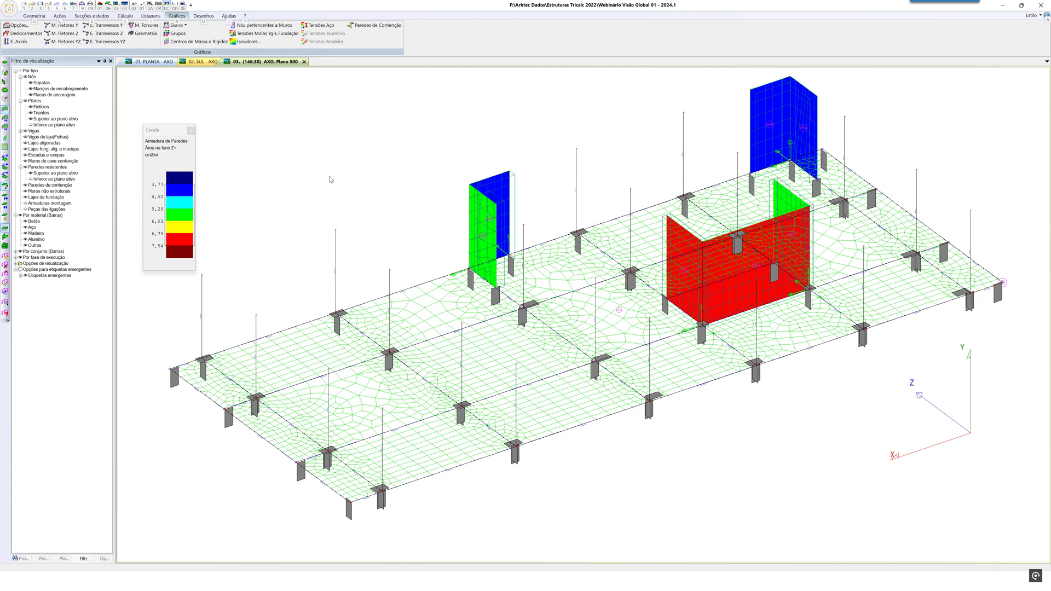
pyautogui.click(244, 43)
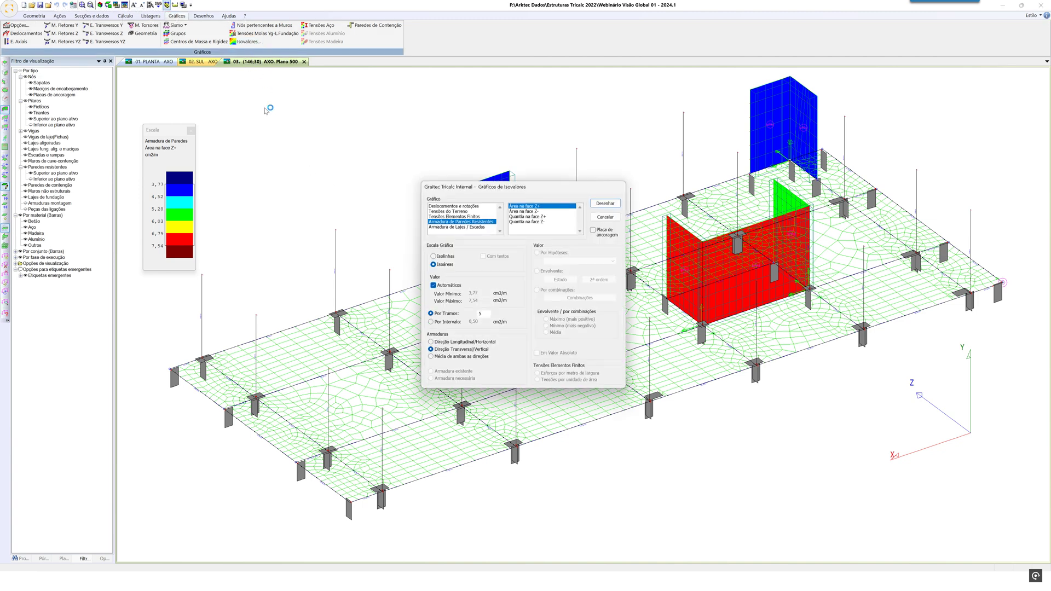
pyautogui.click(450, 256)
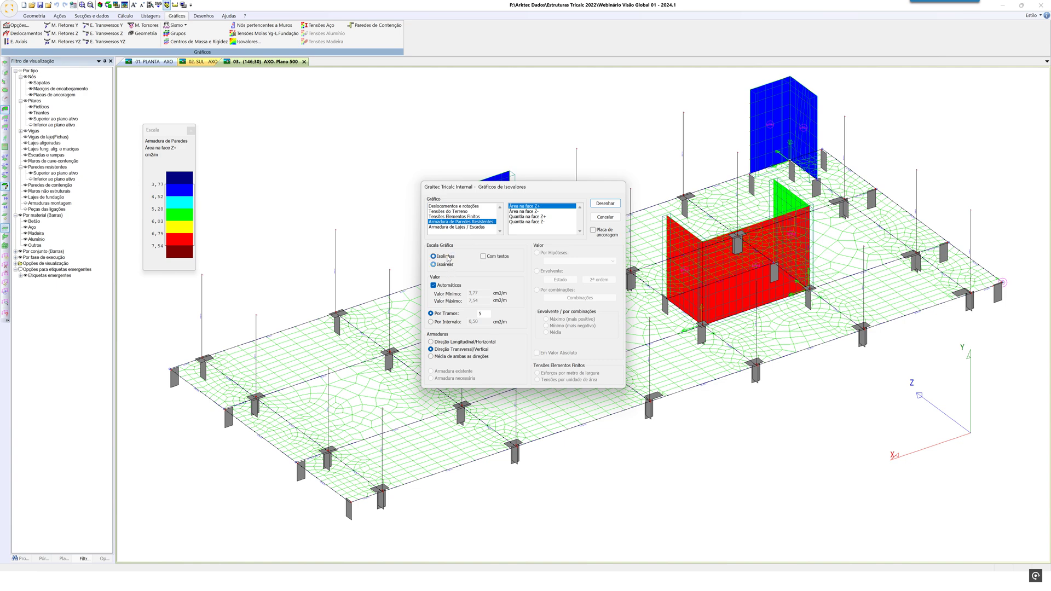
pyautogui.click(494, 258)
pyautogui.click(598, 206)
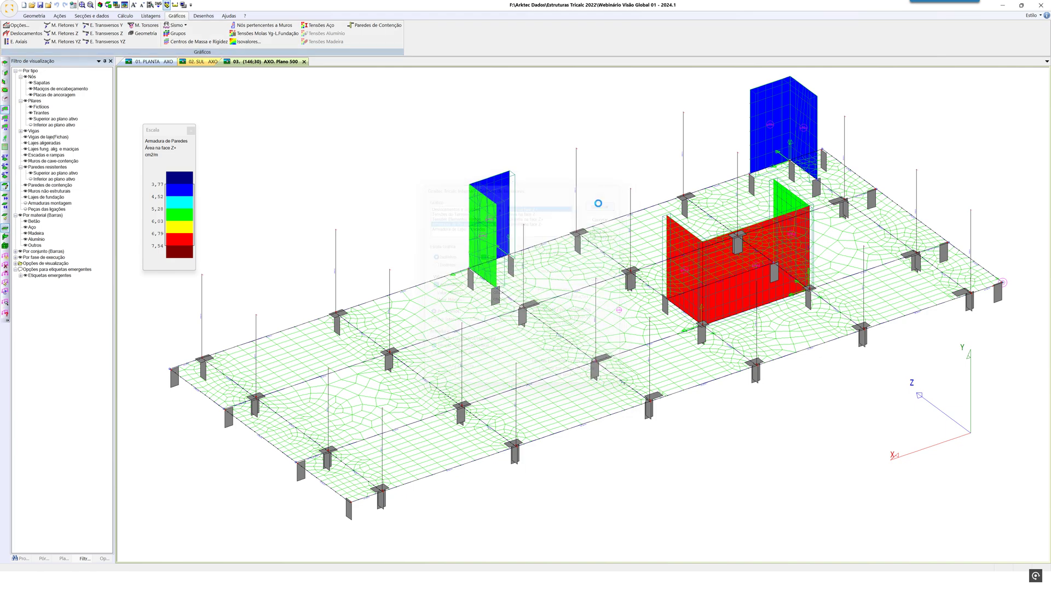
pyautogui.scroll(5, 490, 240)
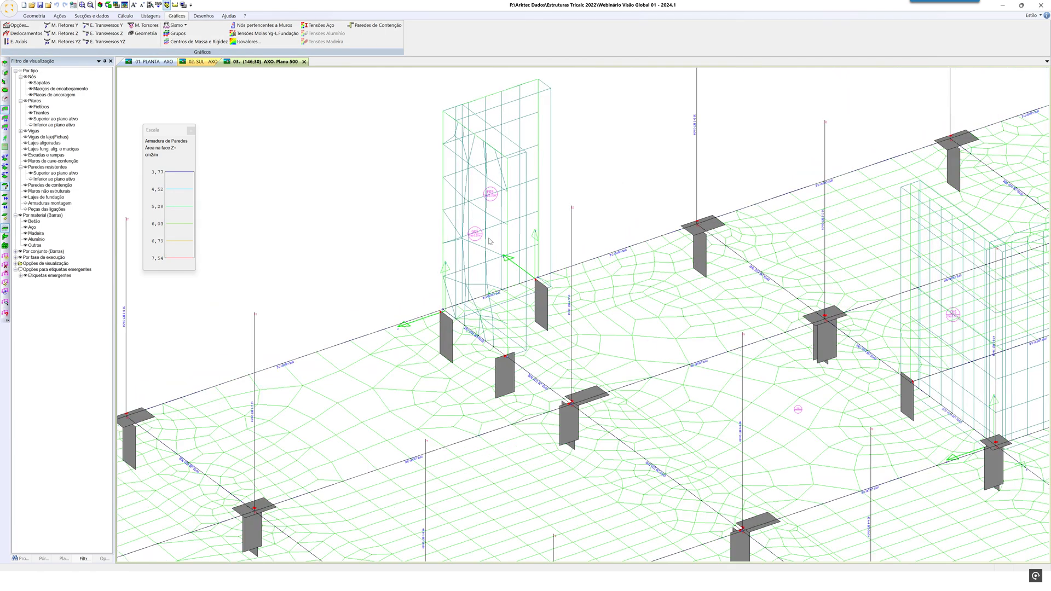
pyautogui.scroll(2, 481, 246)
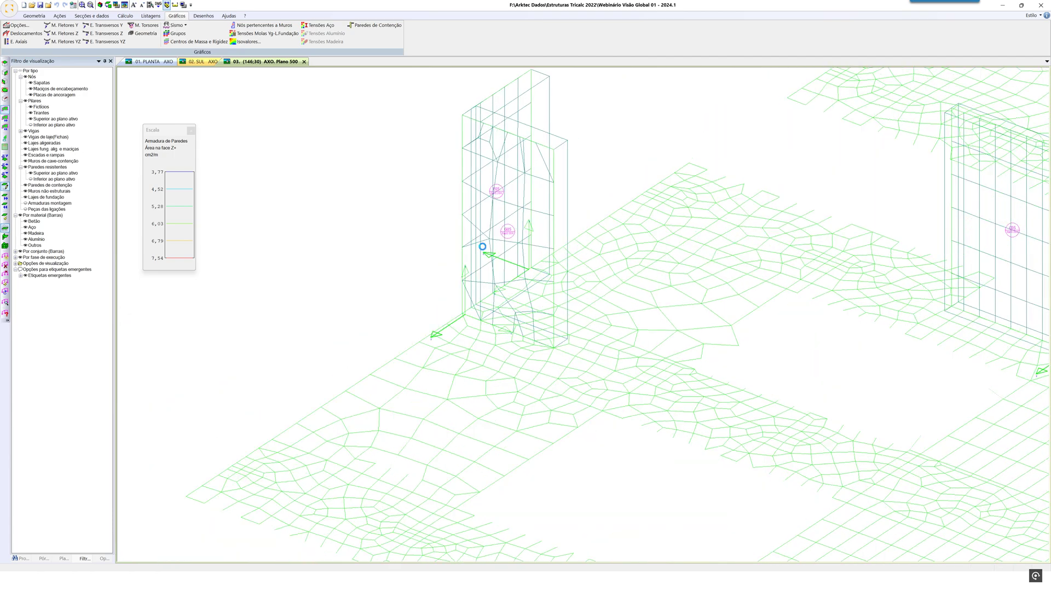
pyautogui.scroll(-5, 467, 241)
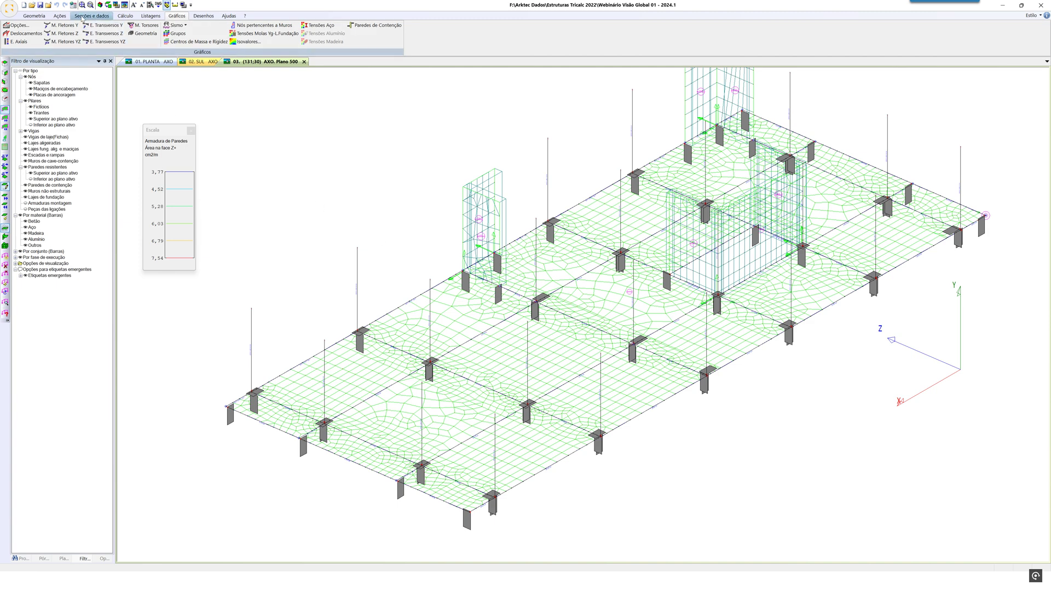
# Hide the modelling mesh of the resistant walls and of the solid slabs
pyautogui.click(48, 17)
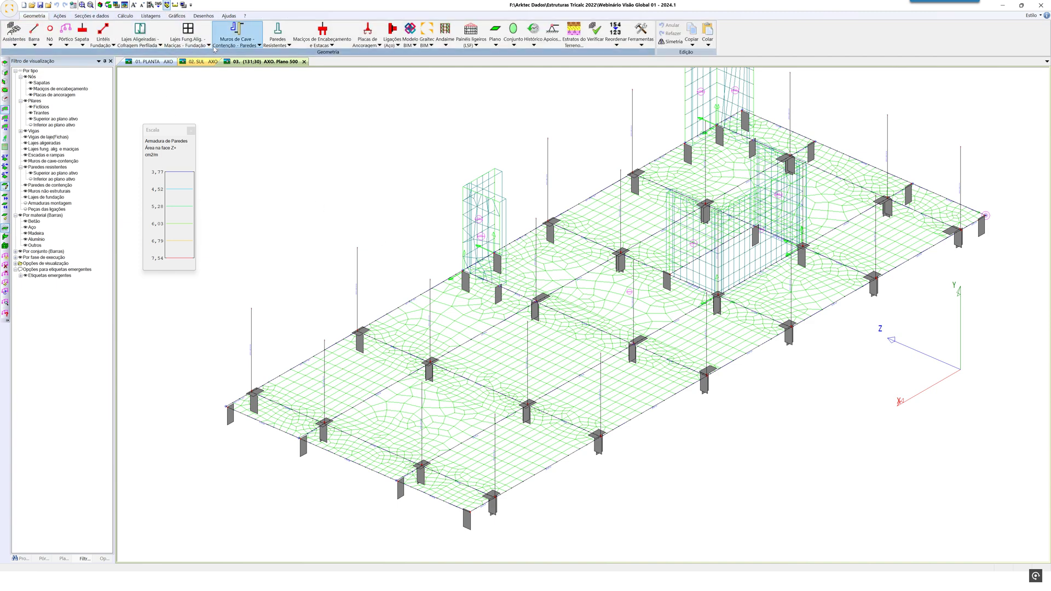
pyautogui.click(281, 49)
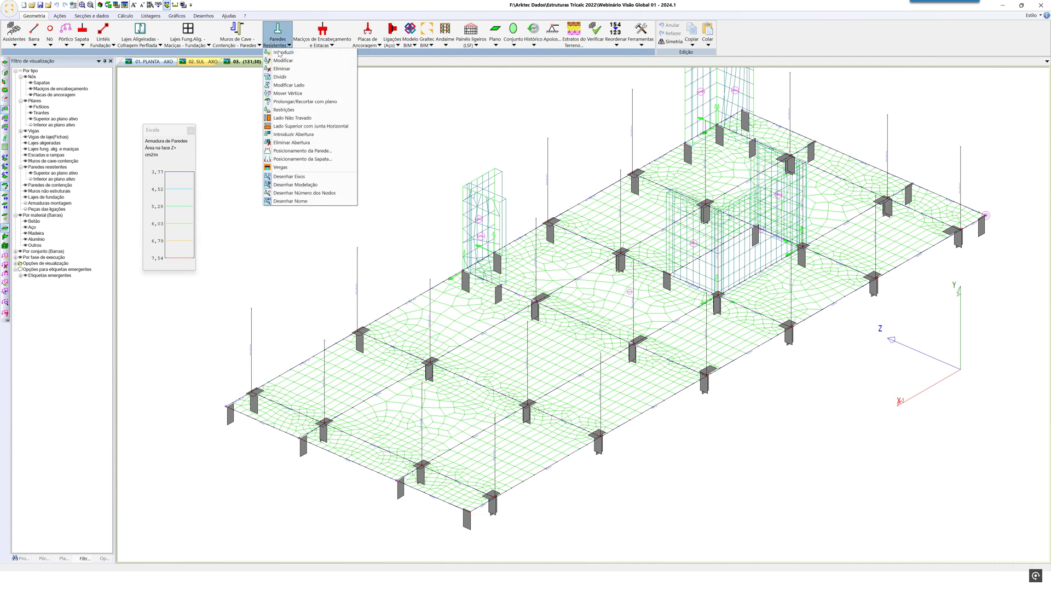
pyautogui.click(294, 186)
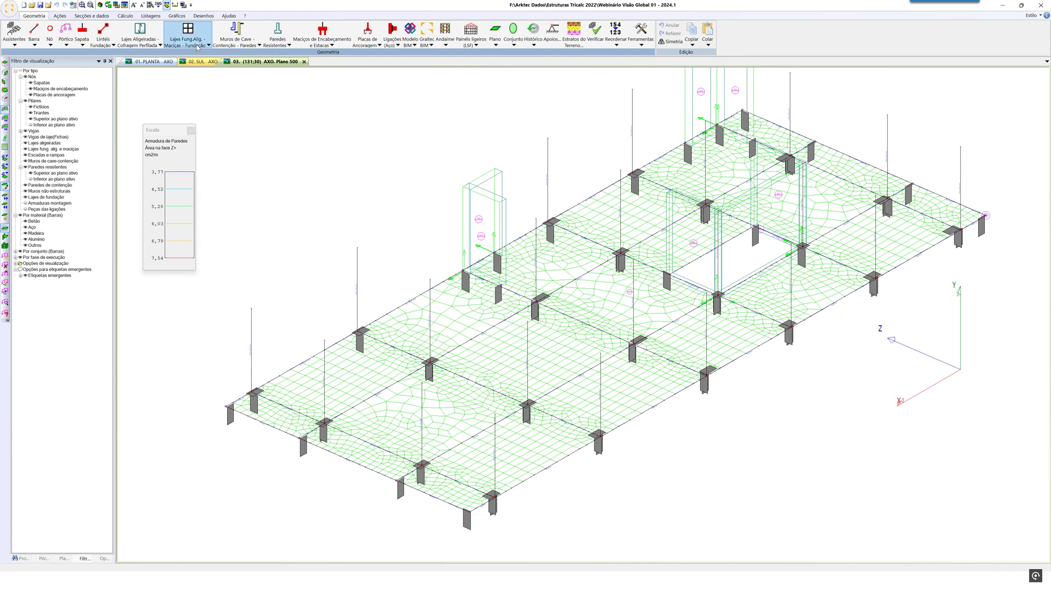
pyautogui.click(198, 47)
pyautogui.moveTo(221, 184)
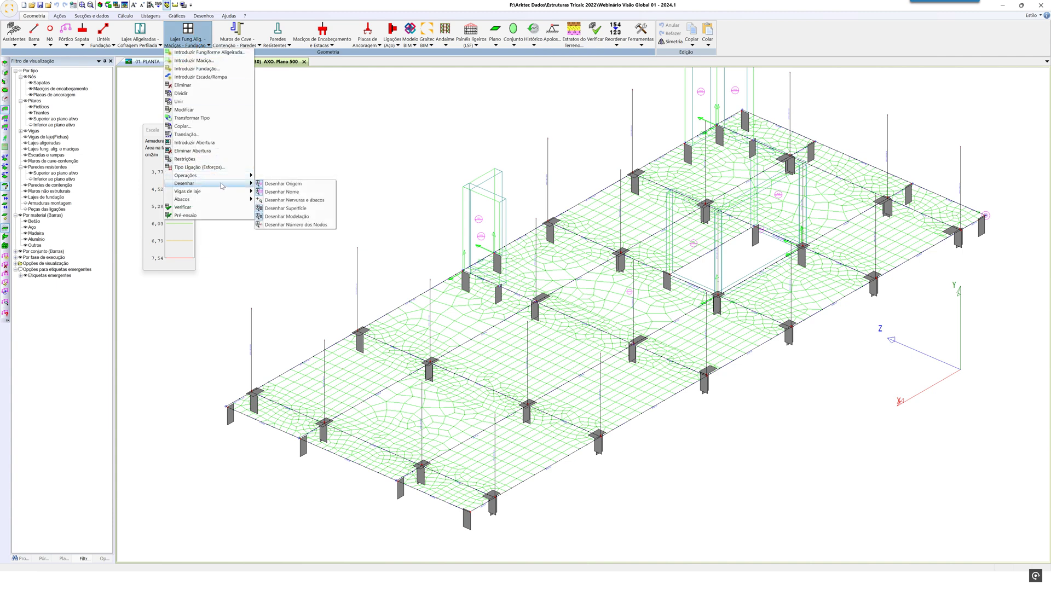
pyautogui.click(307, 208)
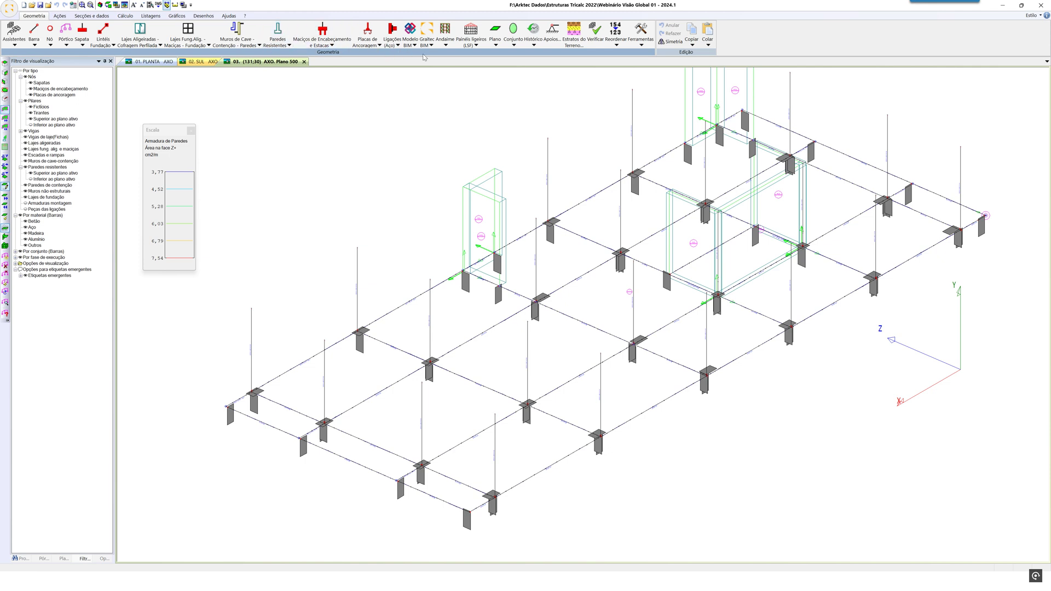
# Draw the Armadura de Paredes Resistentes isolines for Área na face Z+ again on the model without meshes
pyautogui.click(169, 16)
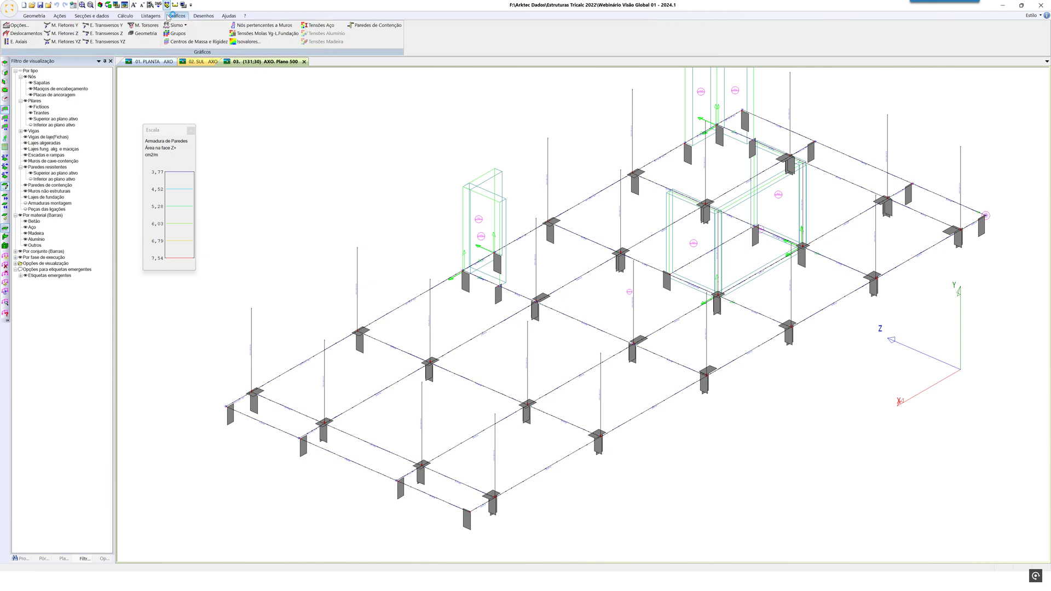
pyautogui.click(246, 42)
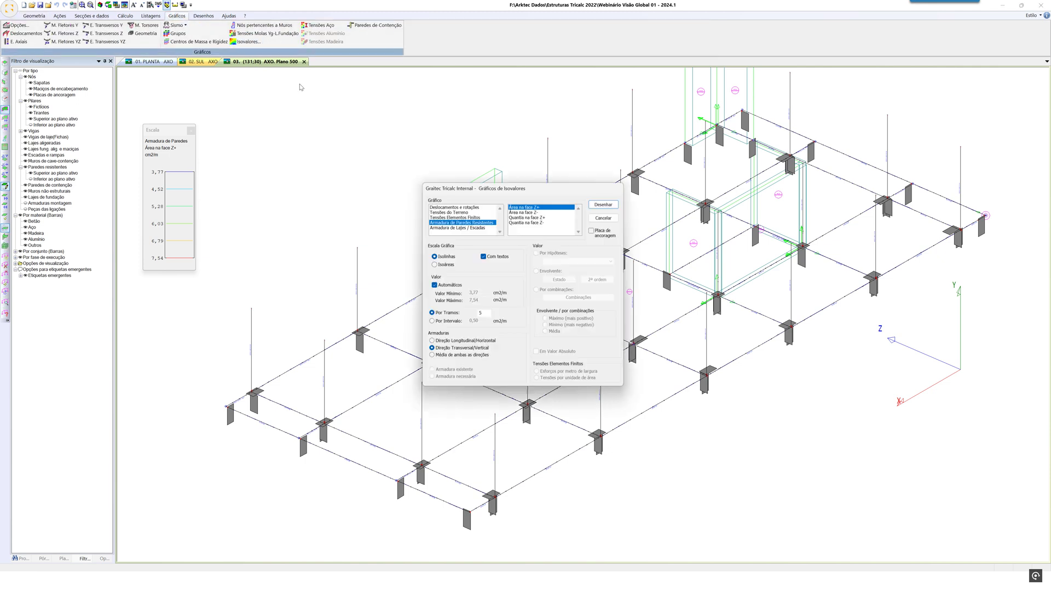
pyautogui.click(604, 203)
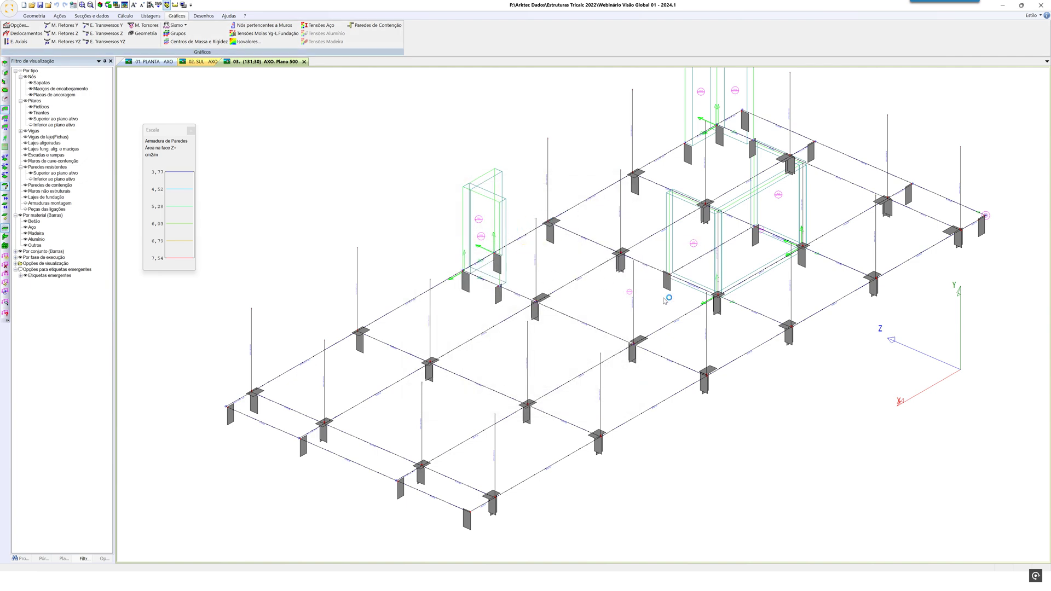
pyautogui.scroll(2, 664, 300)
pyautogui.scroll(1, 664, 300)
pyautogui.scroll(-1, 664, 301)
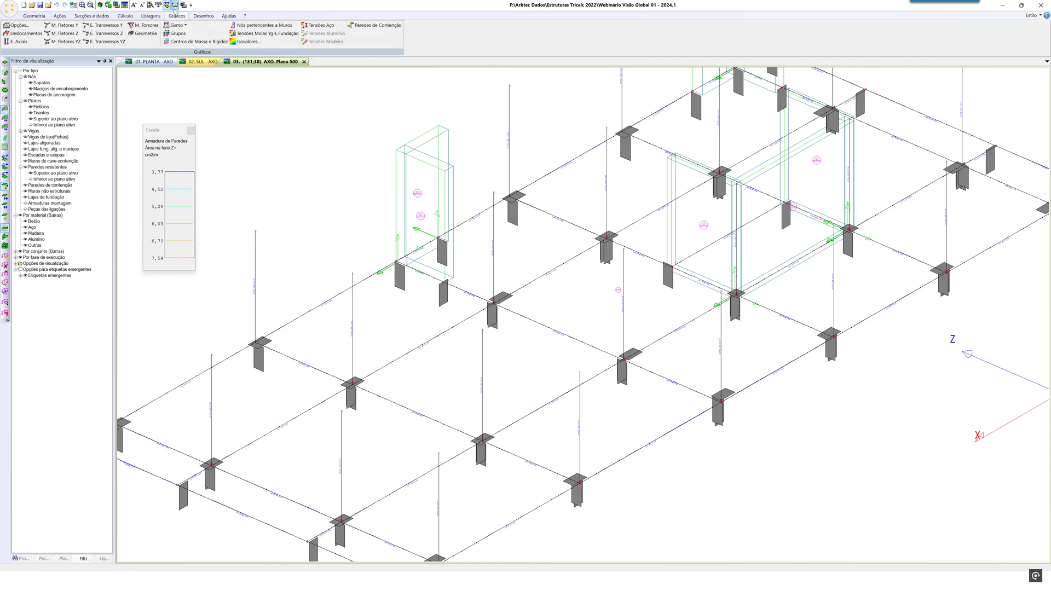
# Set Altura de textos to 25 cm in the graphics scale settings
pyautogui.click(176, 5)
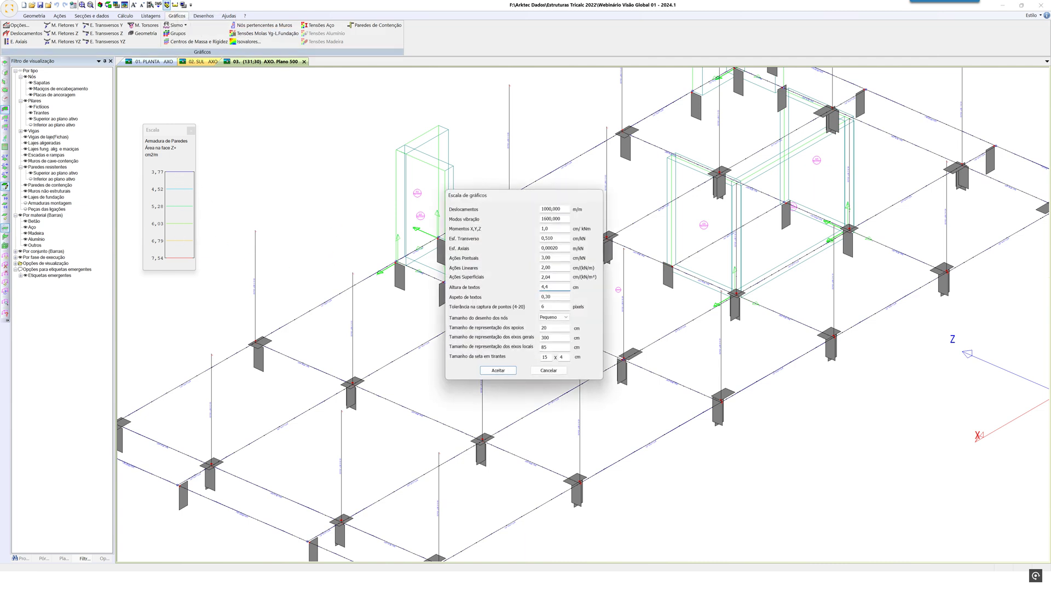
pyautogui.click(554, 317)
pyautogui.click(553, 331)
pyautogui.moveTo(554, 288); pyautogui.dragTo(507, 287)
pyautogui.write('25')
pyautogui.click(504, 371)
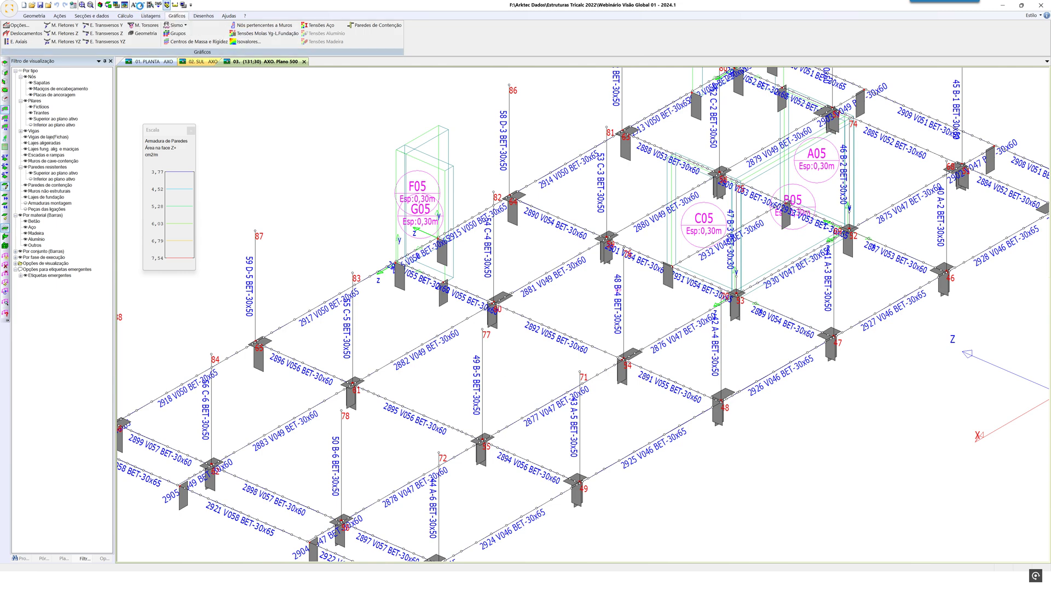
# Draw the DY Geral displacement isolines with texts and inspect the labelled contours on the slab
pyautogui.click(253, 42)
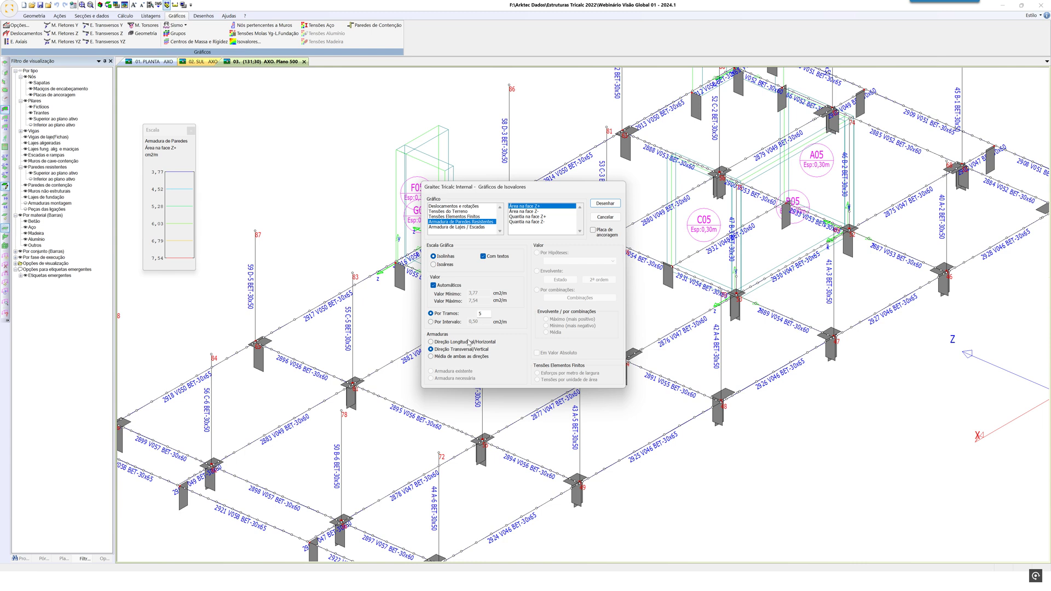
pyautogui.click(473, 207)
pyautogui.click(518, 212)
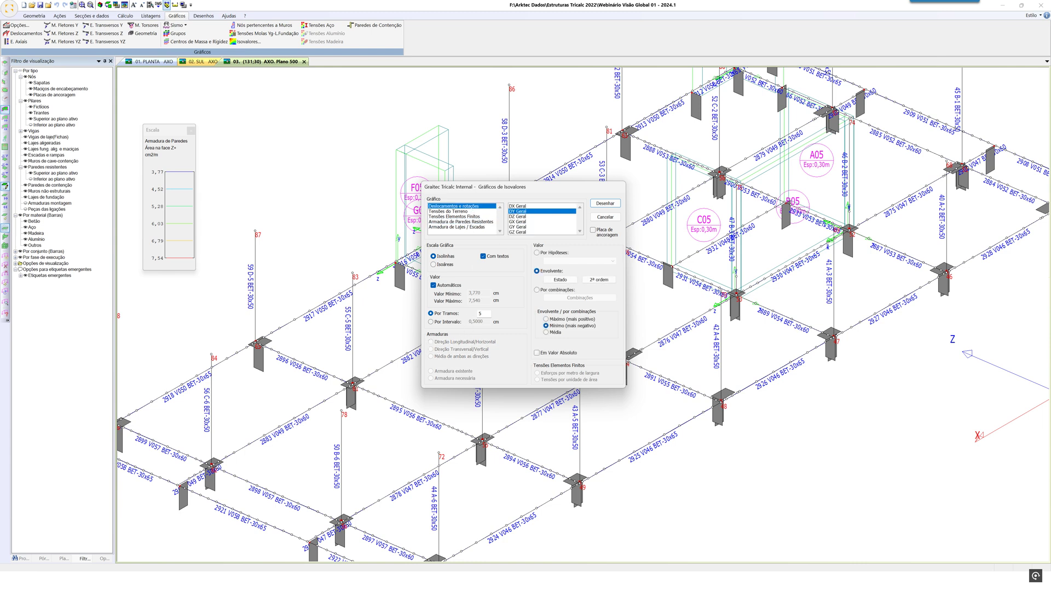
pyautogui.click(600, 204)
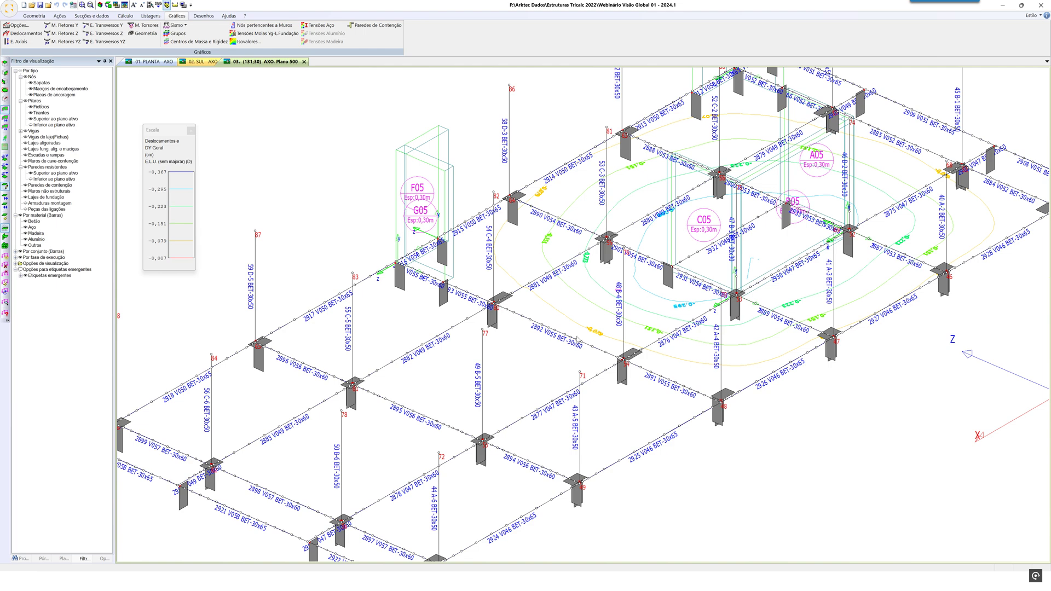
pyautogui.scroll(3, 606, 338)
pyautogui.scroll(1, 596, 340)
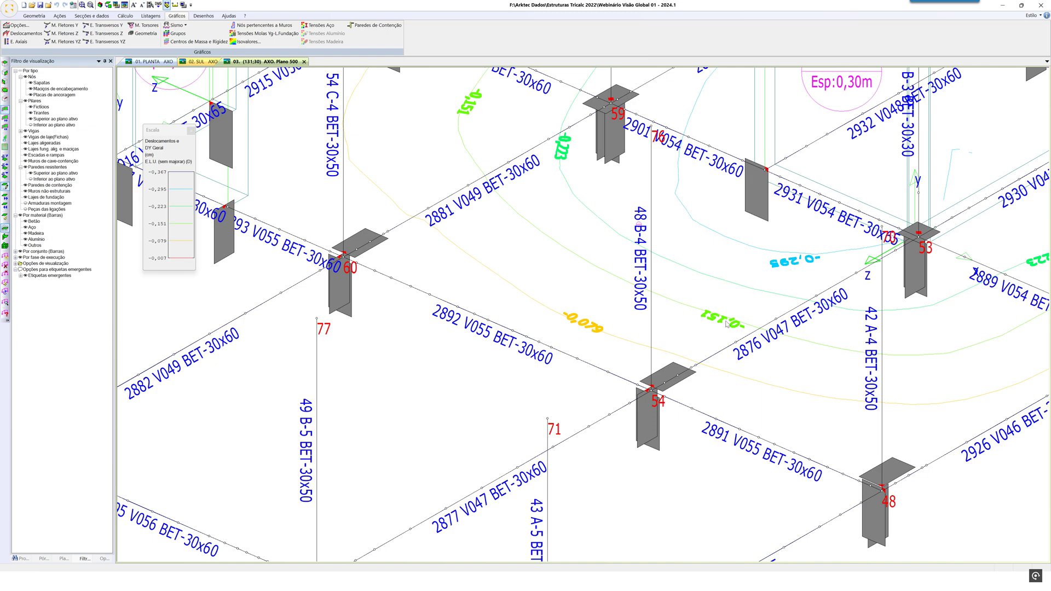
pyautogui.scroll(-2, 728, 312)
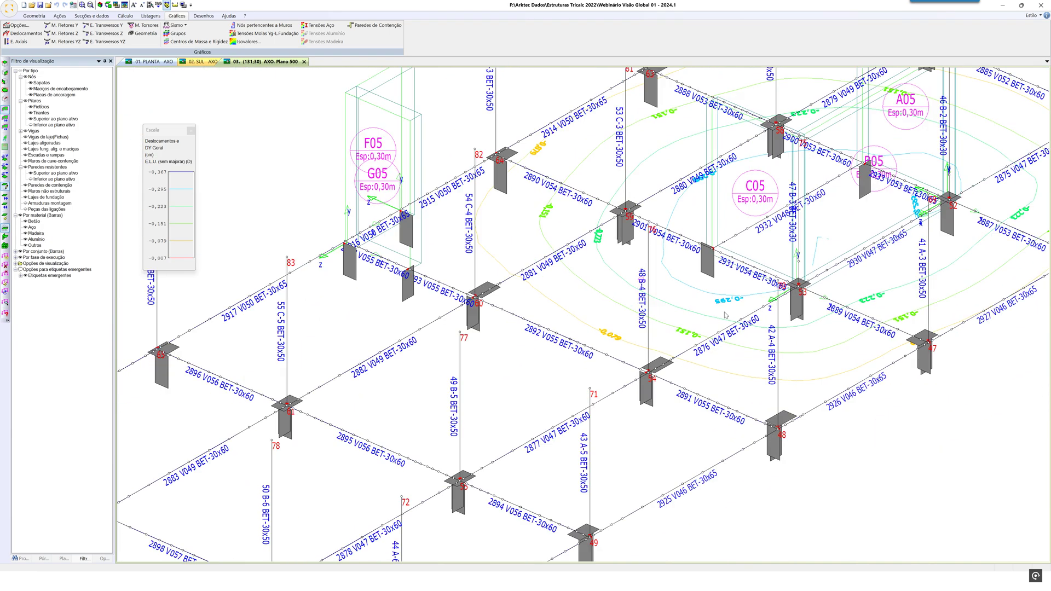
pyautogui.scroll(-3, 725, 315)
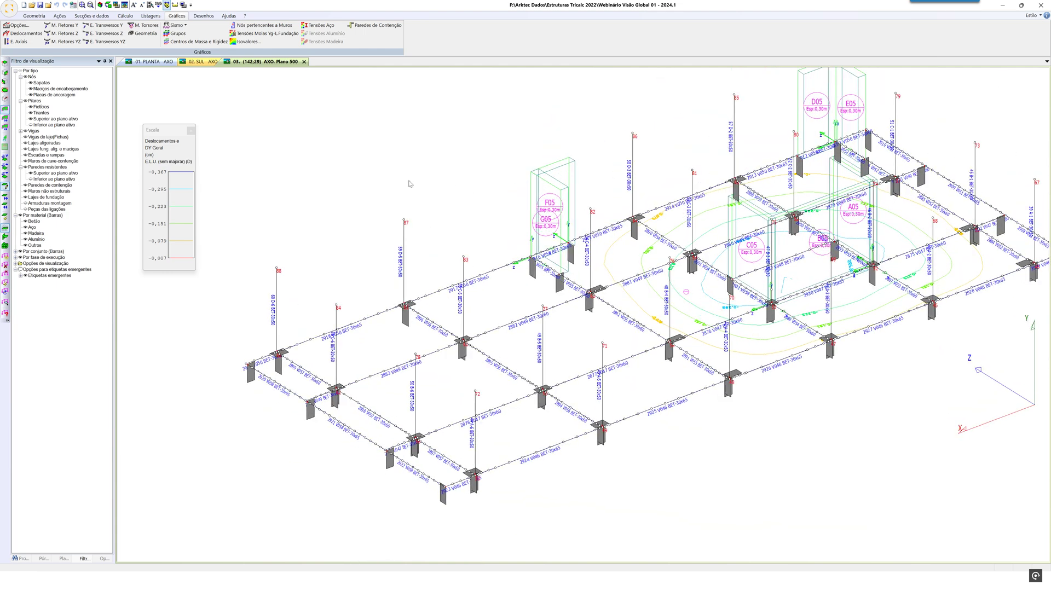
pyautogui.moveTo(764, 258); pyautogui.dragTo(708, 265, button='middle')
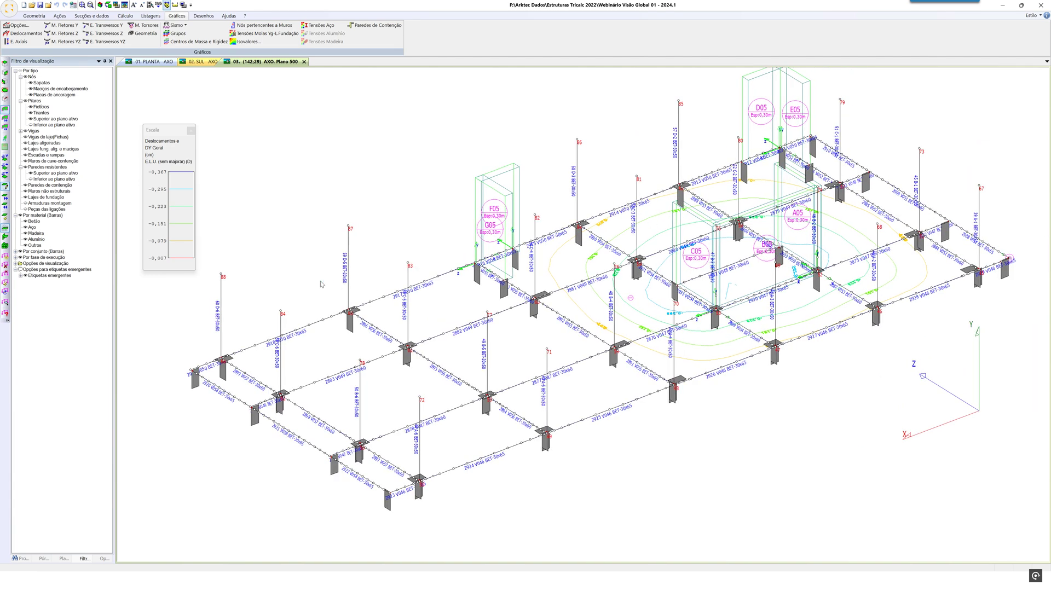
# Dismiss the isovalue scale legend and display the modelling mesh of the solid slabs
pyautogui.click(191, 130)
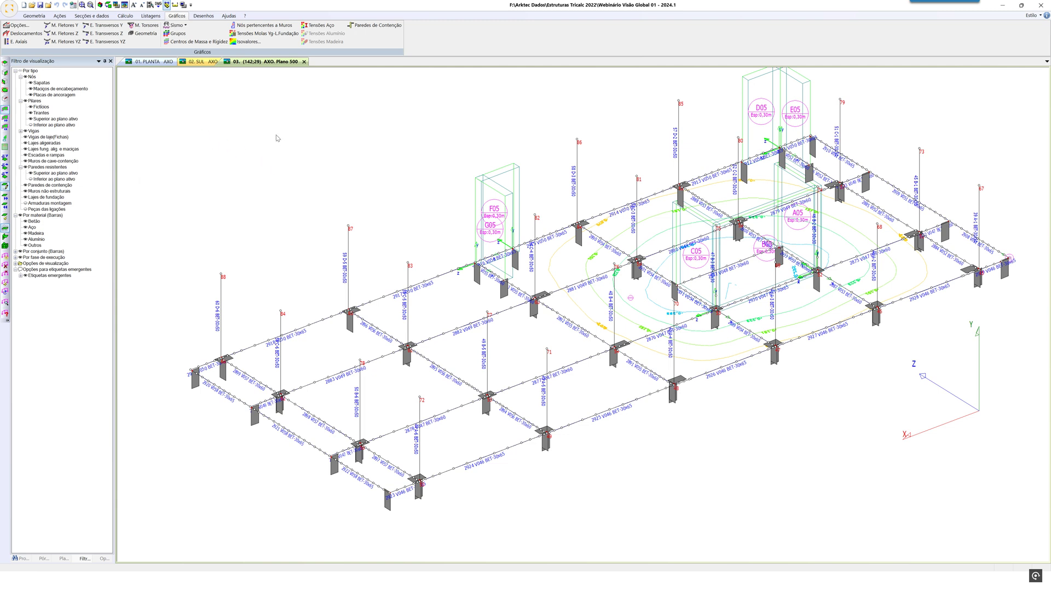
pyautogui.scroll(5, 87, 27)
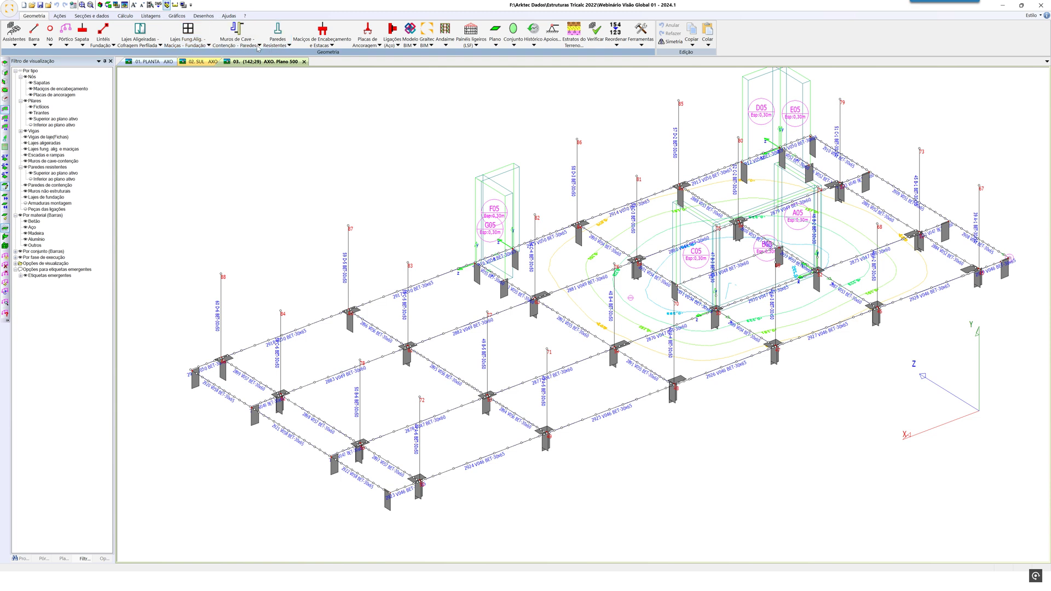
pyautogui.click(208, 46)
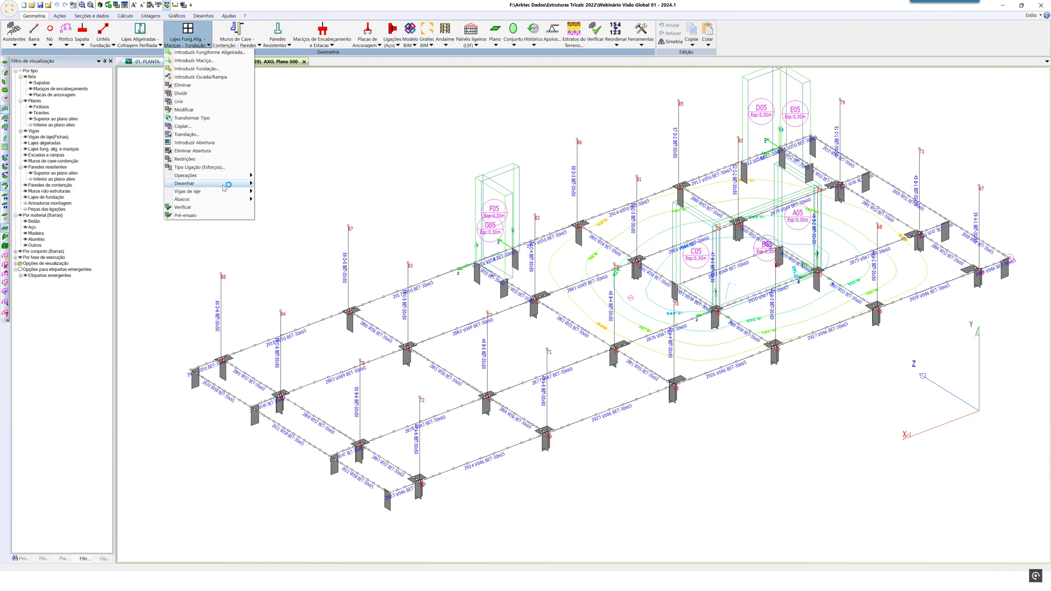
pyautogui.moveTo(227, 185)
pyautogui.click(301, 217)
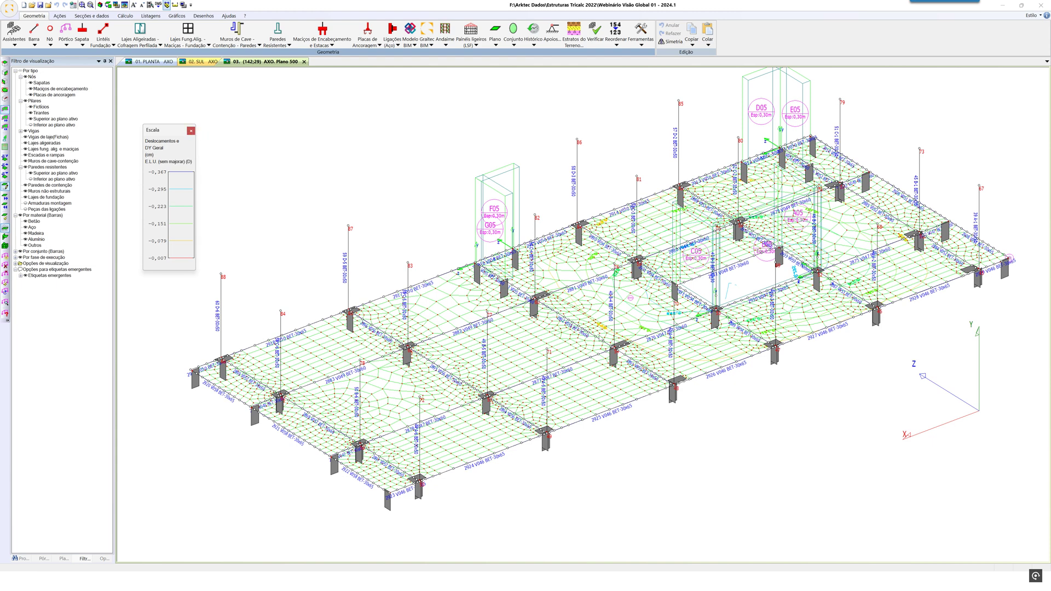
# Return the drawing to plain geometry without the isovalues and display the modelling mesh of the resistant walls
pyautogui.click(191, 131)
pyautogui.rightClick(211, 130)
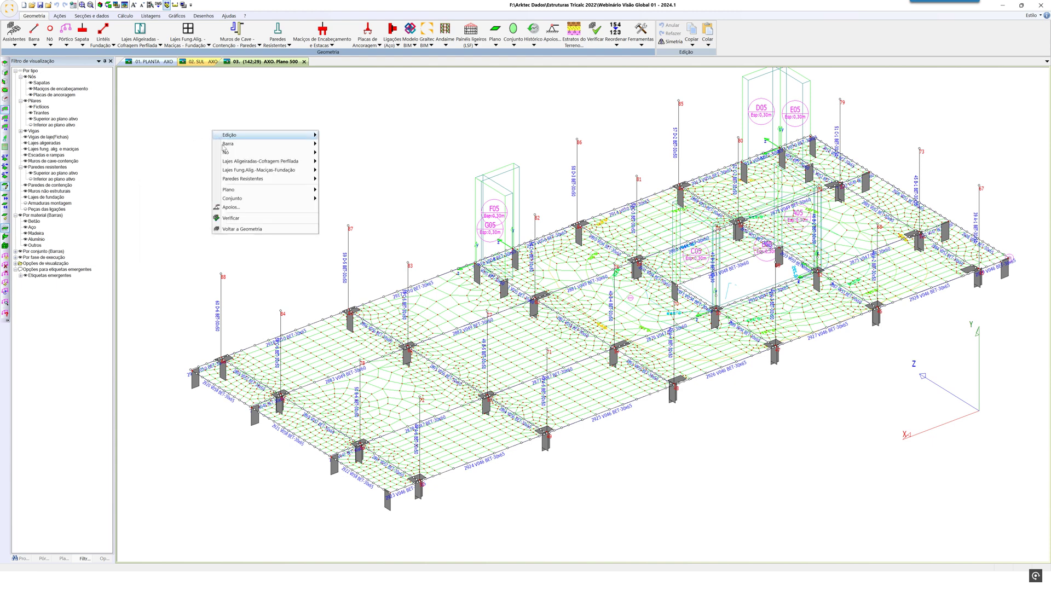
pyautogui.click(256, 229)
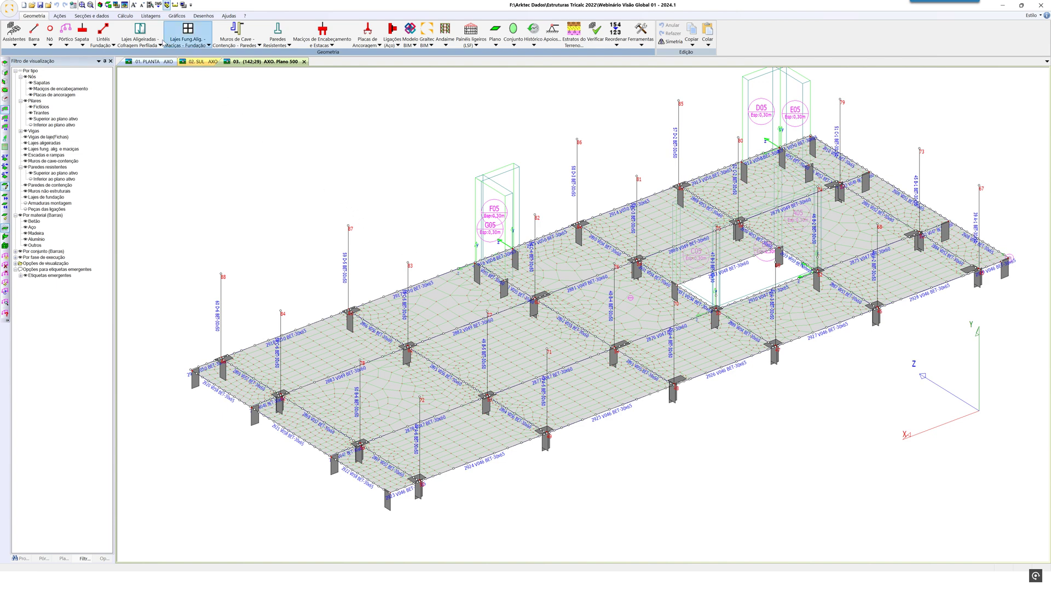
pyautogui.click(277, 48)
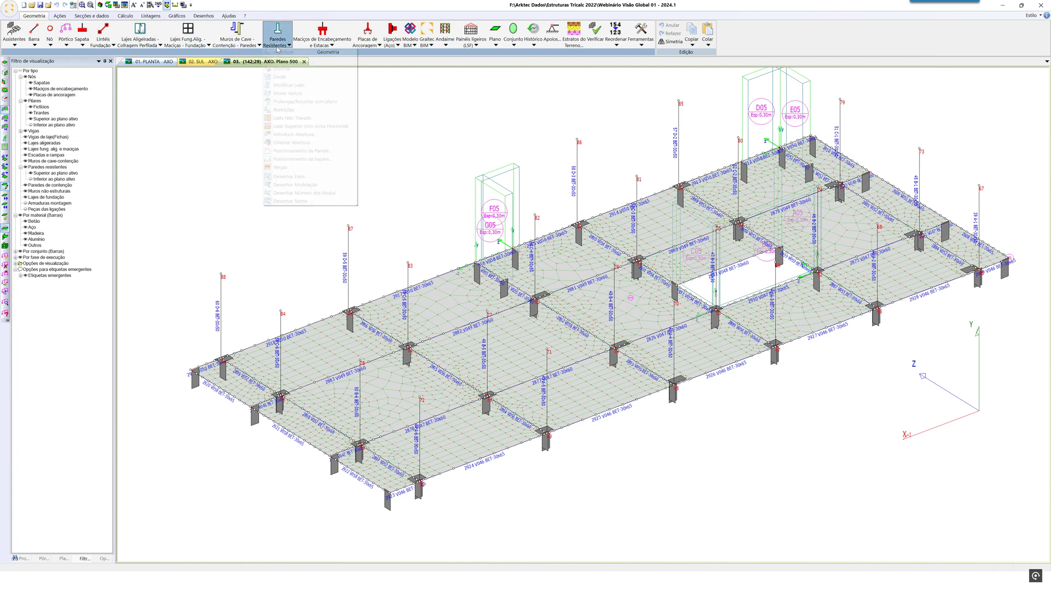
pyautogui.click(302, 184)
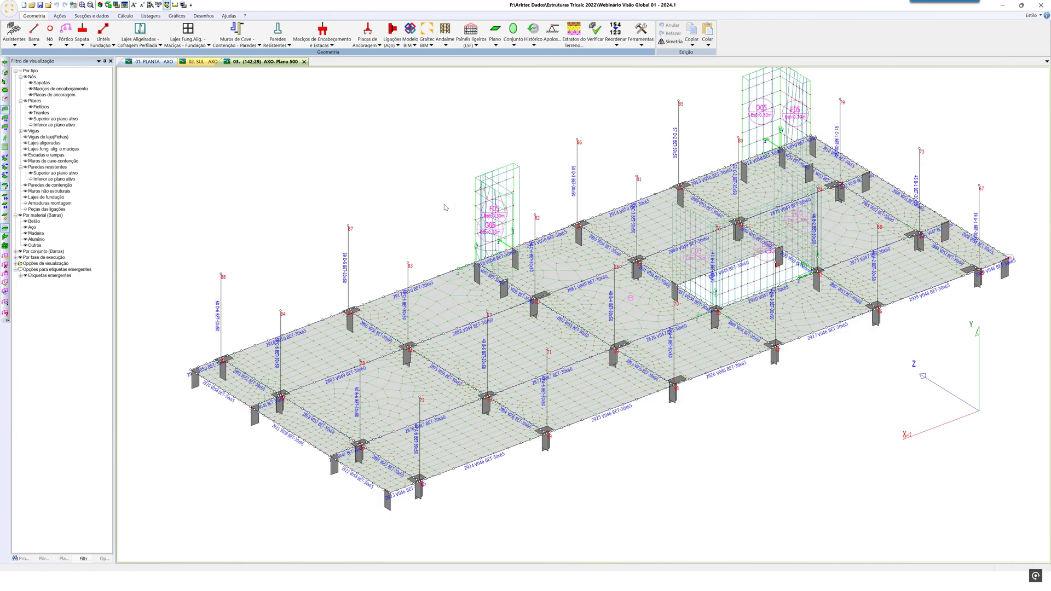
# Switch to the PowerPoint presentation, view the section 4 title slide on wall and slab design, and return to Tricalc
pyautogui.hotkey('alt', 'Tab')
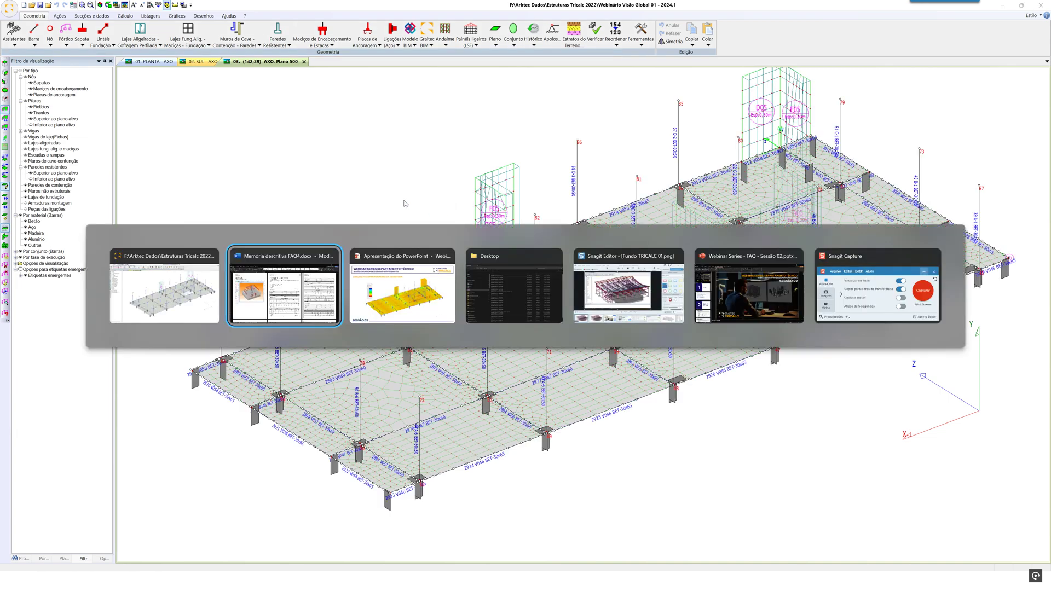
pyautogui.hotkey('alt', 'Tab')
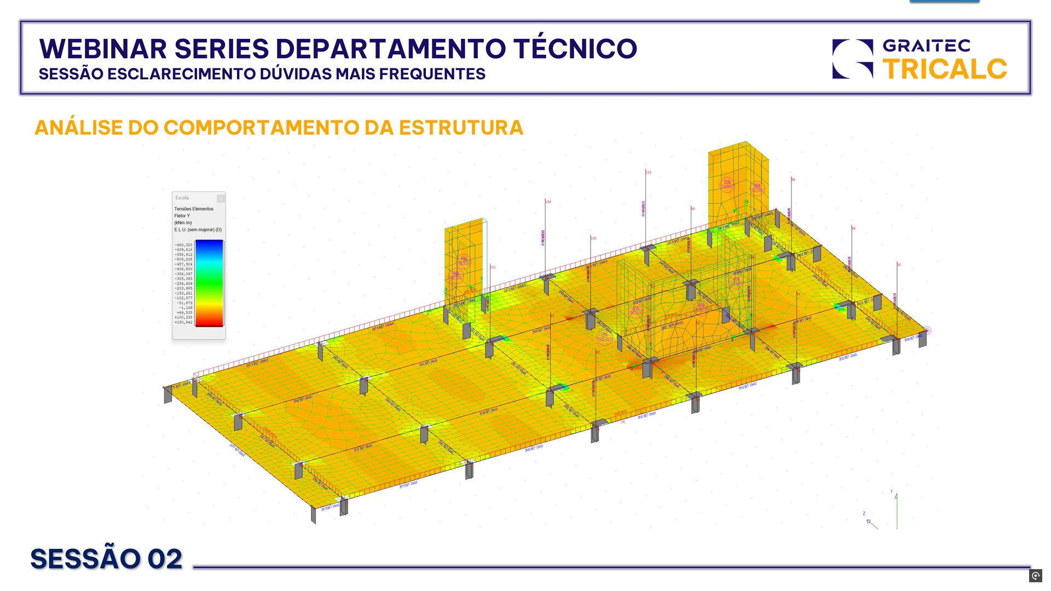
pyautogui.press('Right')
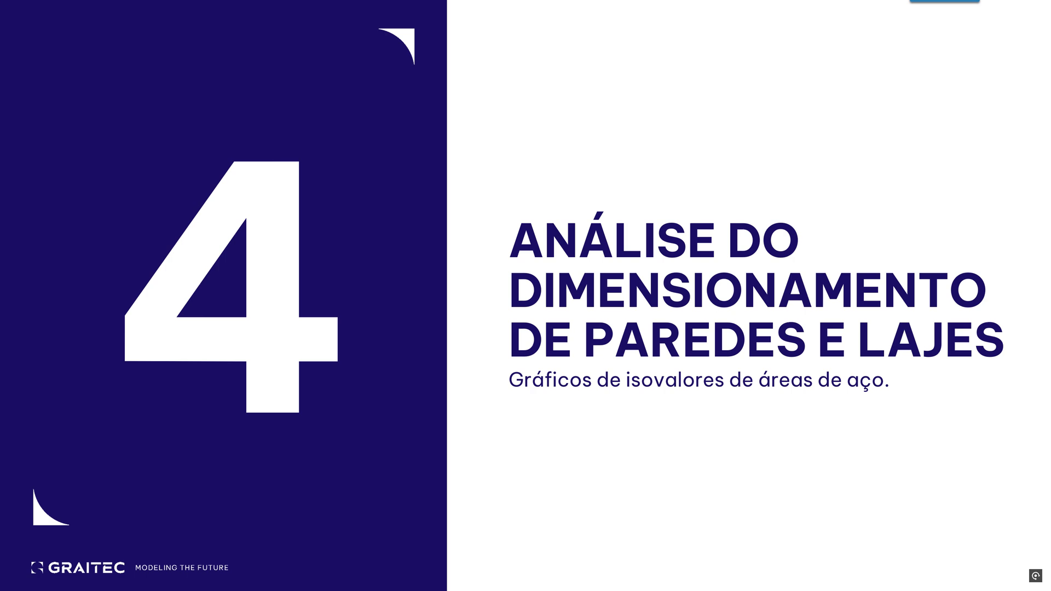
pyautogui.press('Right')
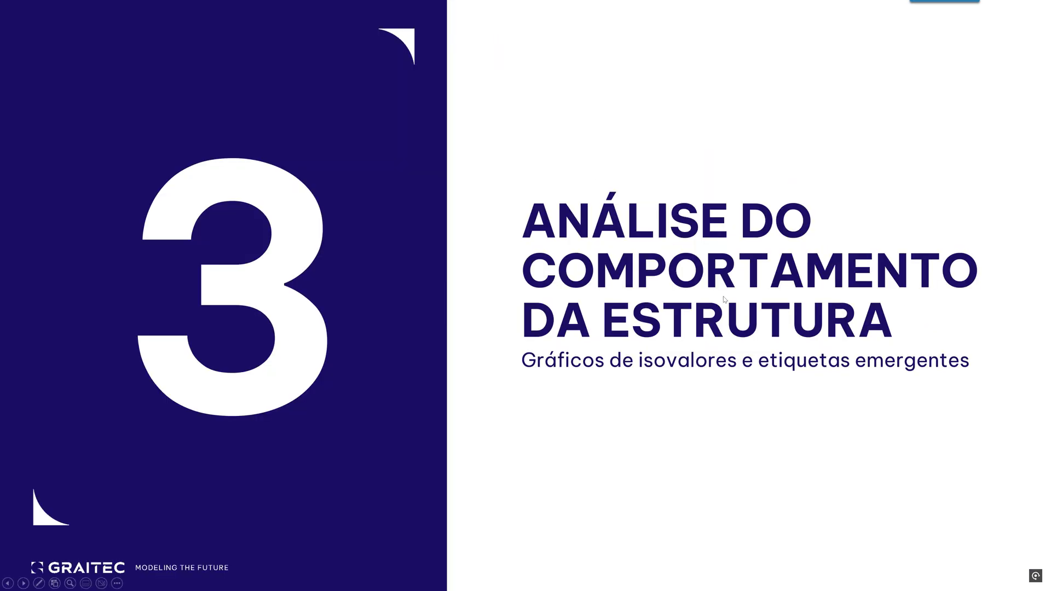
pyautogui.click(843, 375)
pyautogui.click(843, 376)
pyautogui.press('Left')
pyautogui.hotkey('alt', 'Tab')
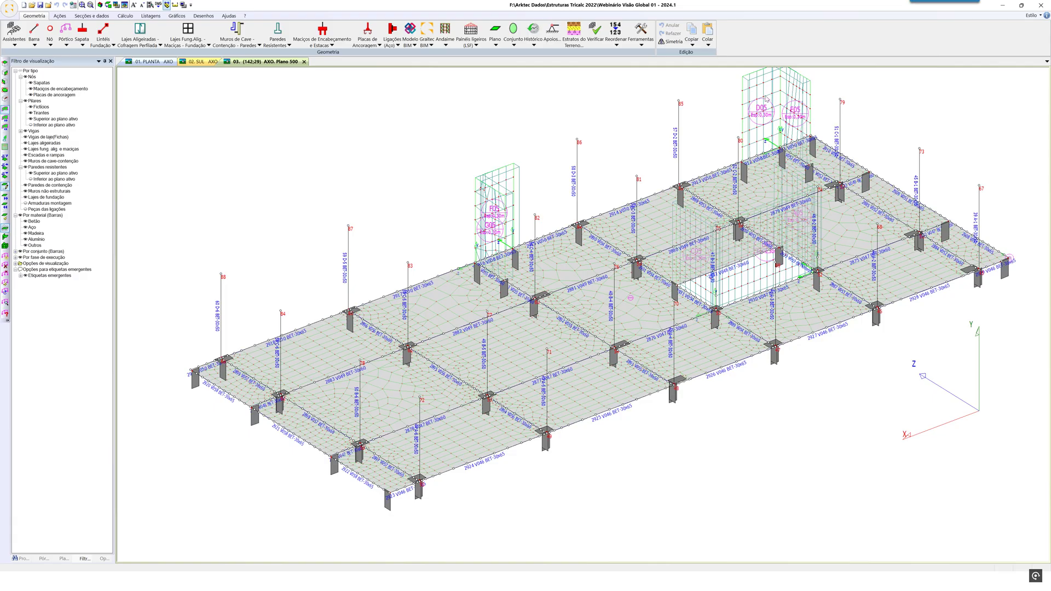
# Review the pop-up label options and their load combination and material settings in the screen preferences, keeping the current choices
pyautogui.click(234, 17)
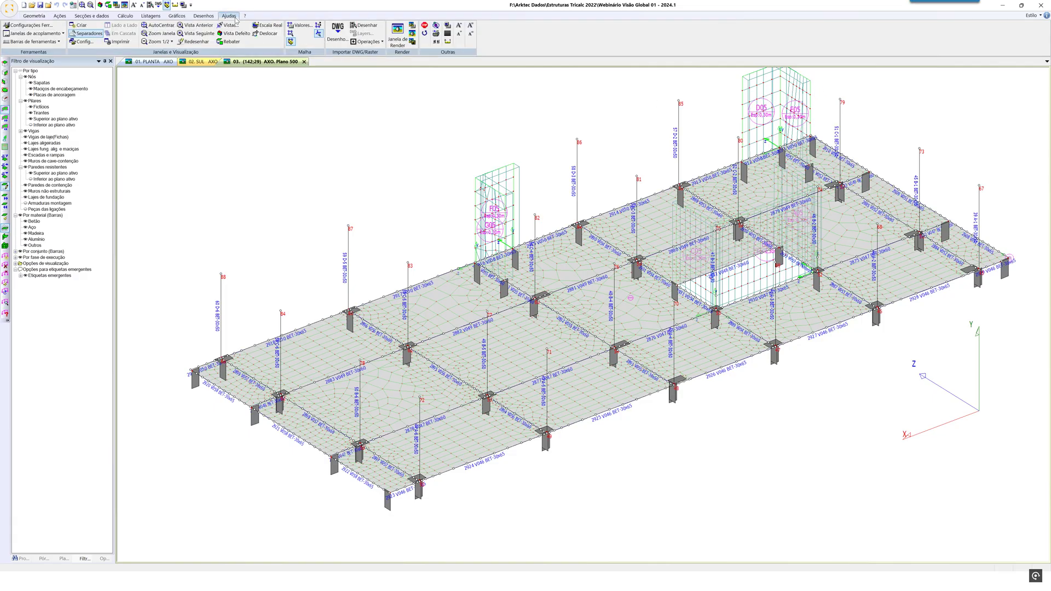
pyautogui.click(447, 25)
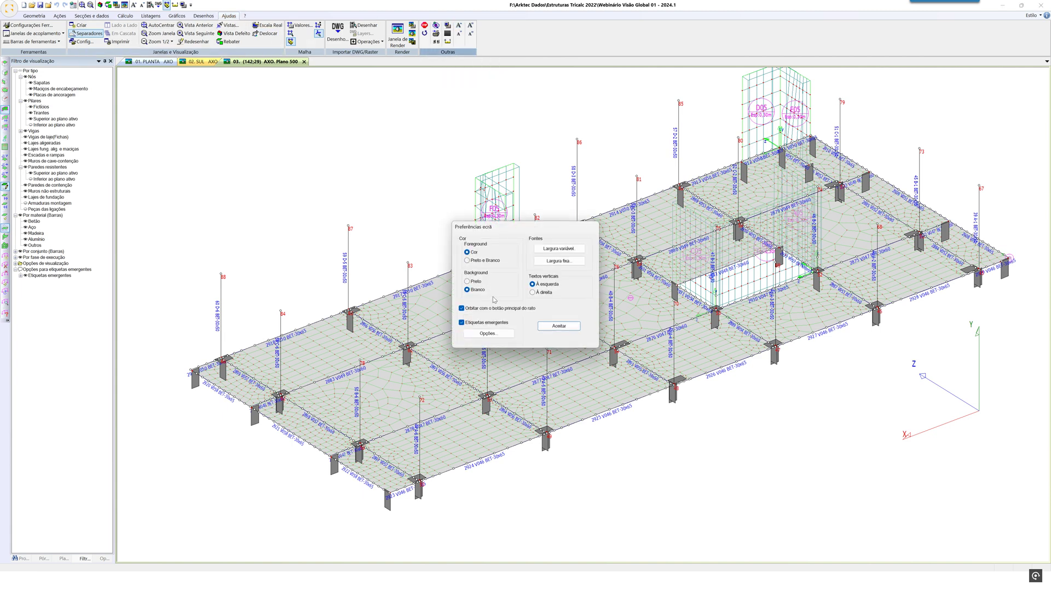
pyautogui.click(493, 333)
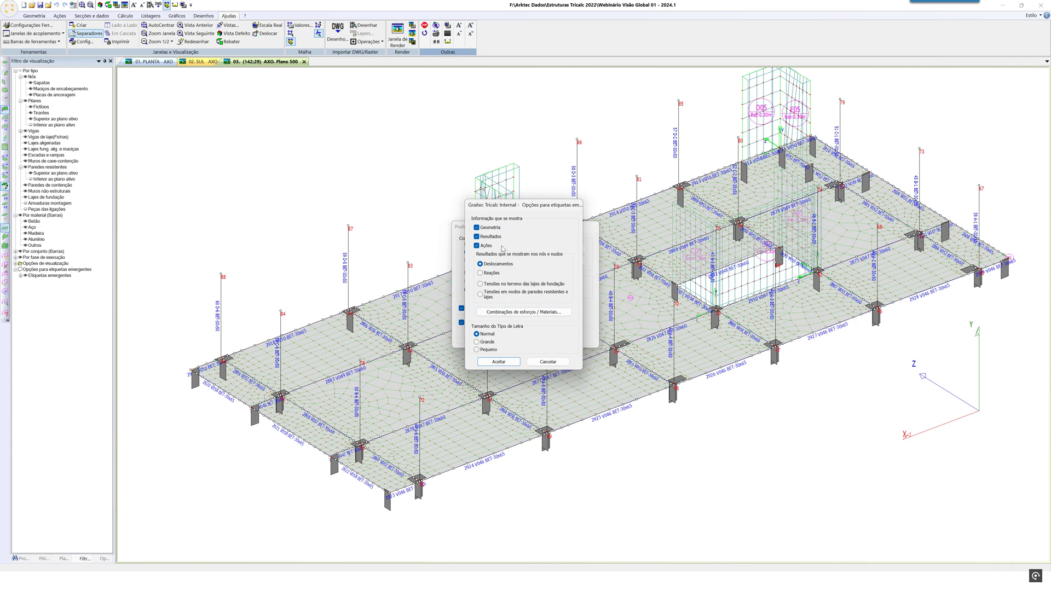
pyautogui.click(528, 314)
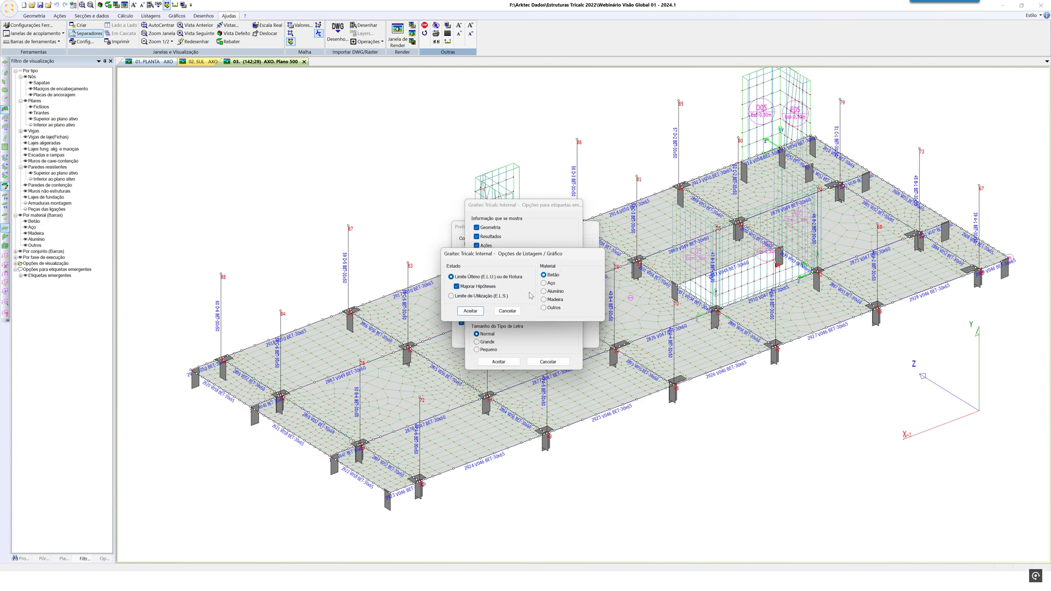
pyautogui.click(507, 311)
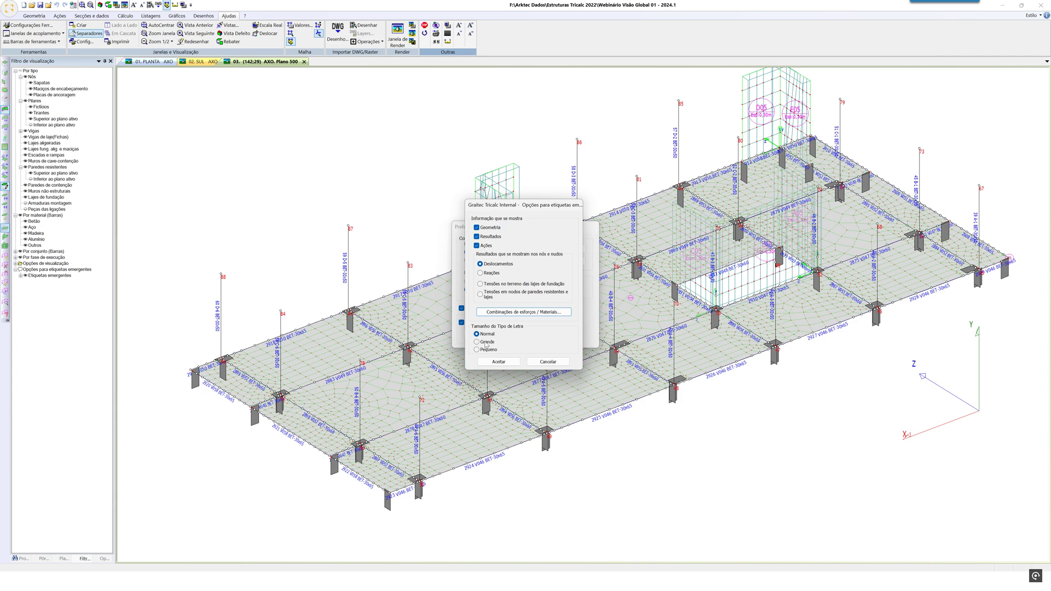
pyautogui.click(502, 363)
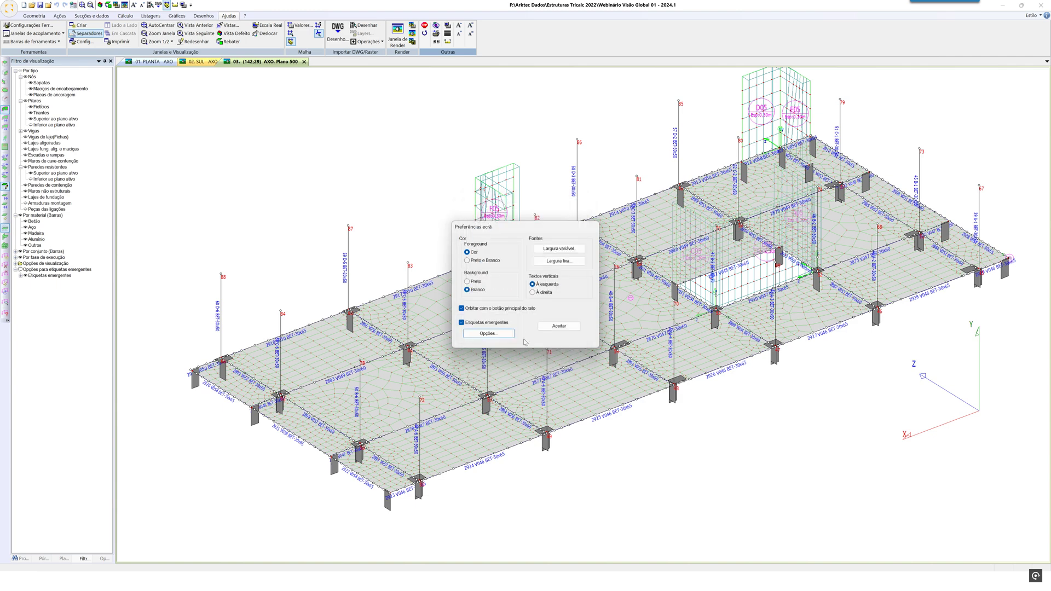
pyautogui.click(556, 330)
# Inspect the pop-up labels of nodes, slab mesh, beams and columns across the Plano 500 floor
pyautogui.scroll(5, 402, 372)
pyautogui.scroll(-3, 401, 370)
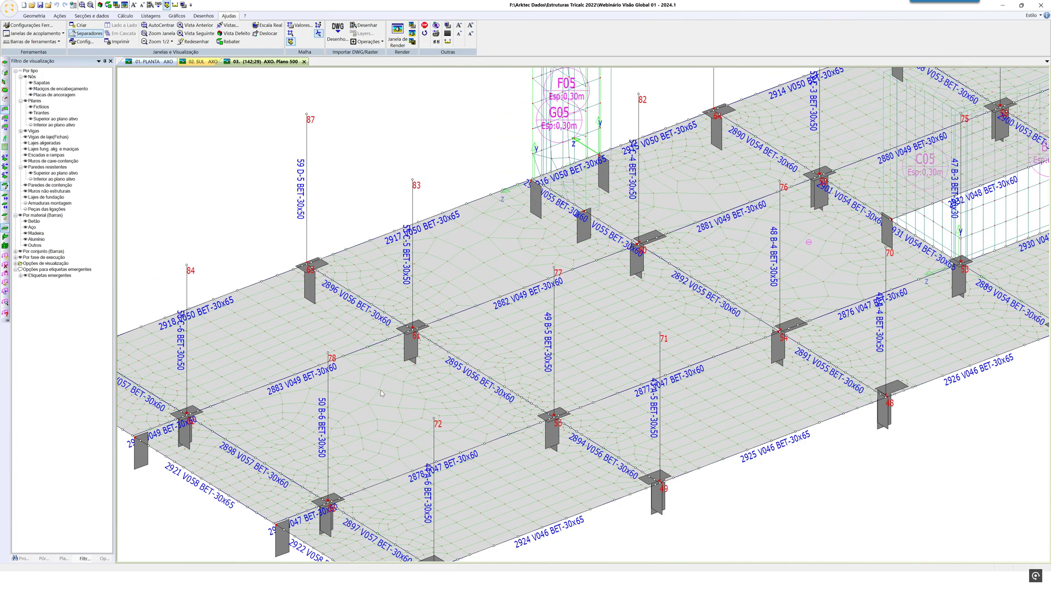
pyautogui.moveTo(382, 392)
pyautogui.moveTo(854, 242)
pyautogui.moveTo(583, 324)
pyautogui.scroll(-1, 496, 314)
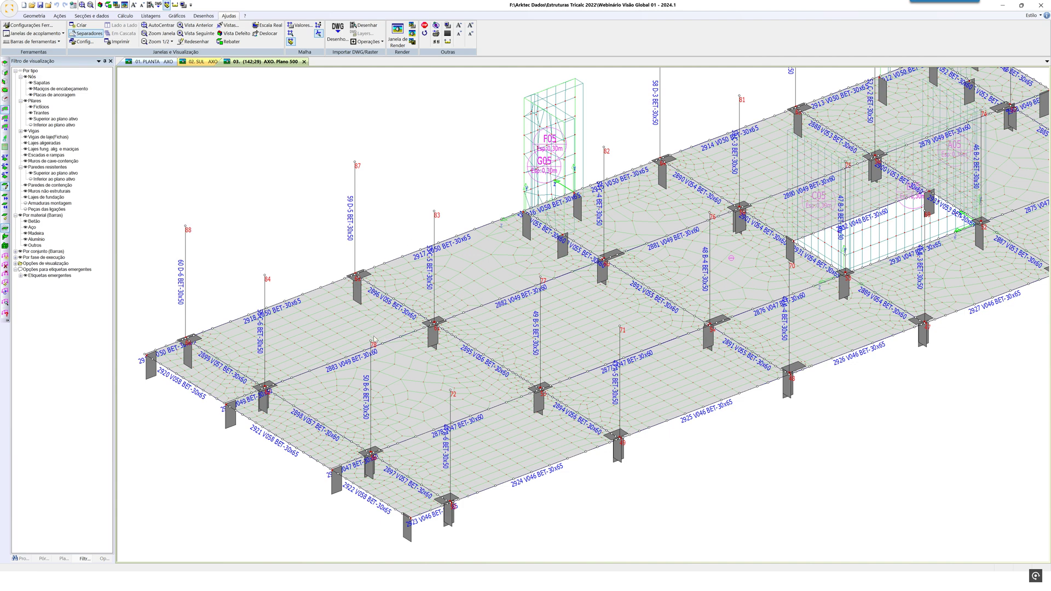
pyautogui.moveTo(362, 330)
pyautogui.moveTo(331, 330)
pyautogui.moveTo(187, 229)
pyautogui.moveTo(187, 281)
pyautogui.moveTo(356, 250)
pyautogui.moveTo(357, 179)
pyautogui.moveTo(357, 223)
pyautogui.scroll(-2, 374, 295)
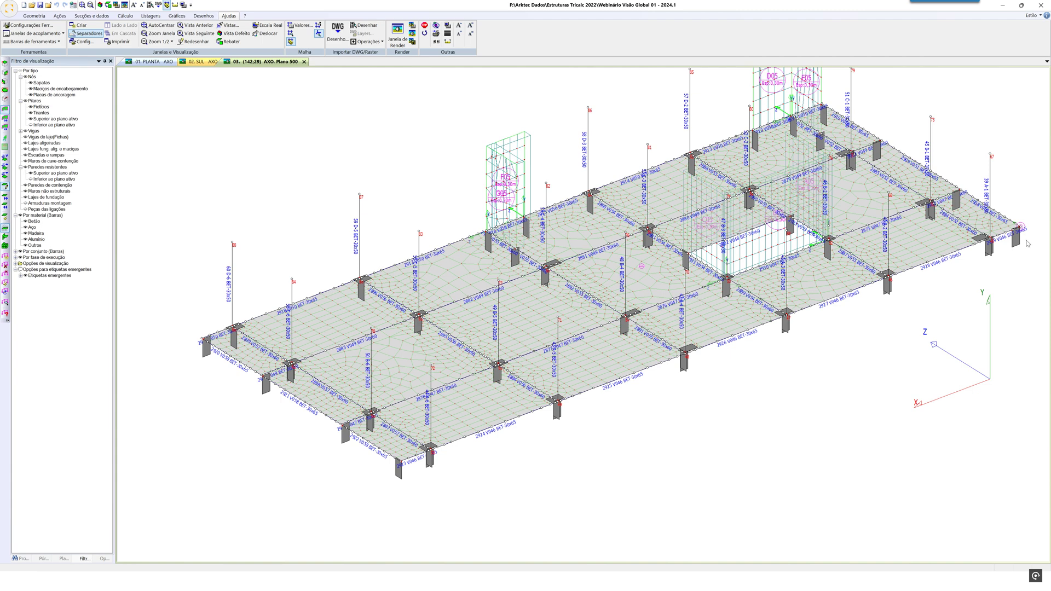
pyautogui.moveTo(1021, 227)
pyautogui.moveTo(403, 465)
# Recheck the pop-up label options in the screen preferences and close them without changes
pyautogui.click(447, 26)
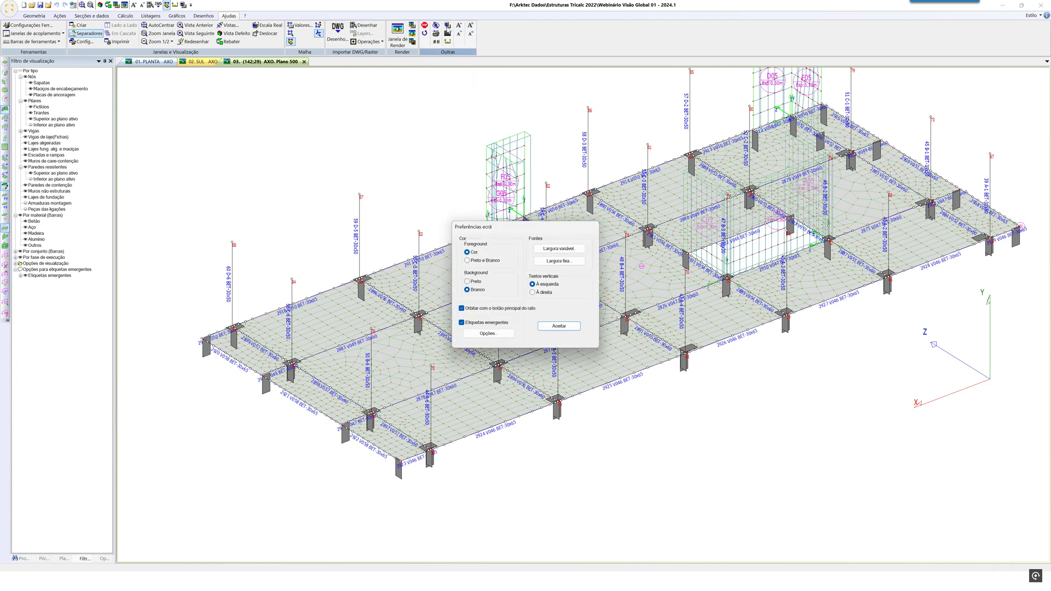
pyautogui.click(488, 334)
pyautogui.click(548, 362)
pyautogui.click(559, 326)
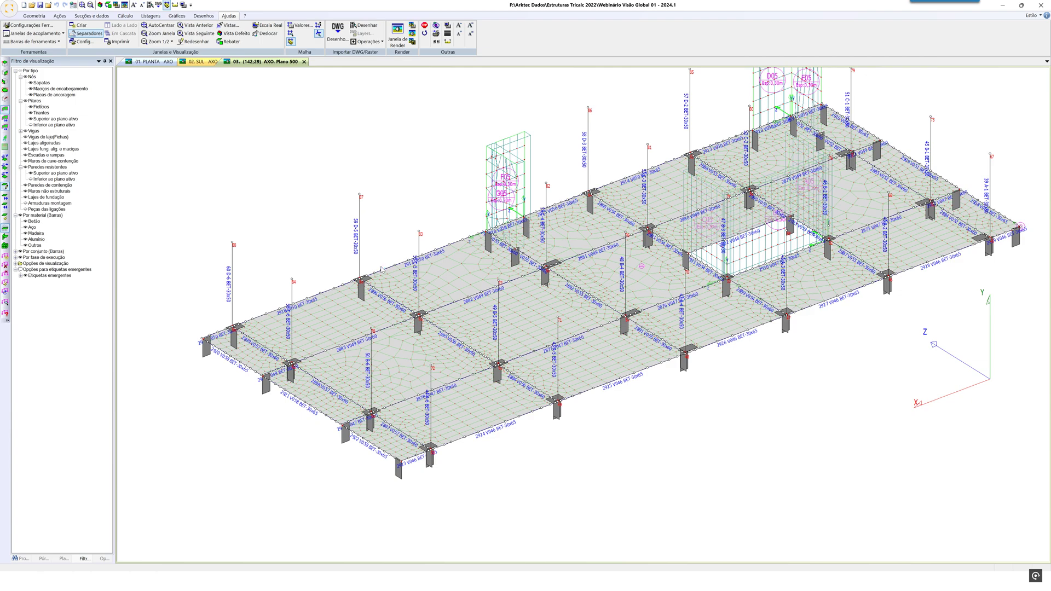
# Switch to the PowerPoint presentation and advance to the slide on exporting the model with reinforcement to Revit
pyautogui.hotkey('alt', 'Tab')
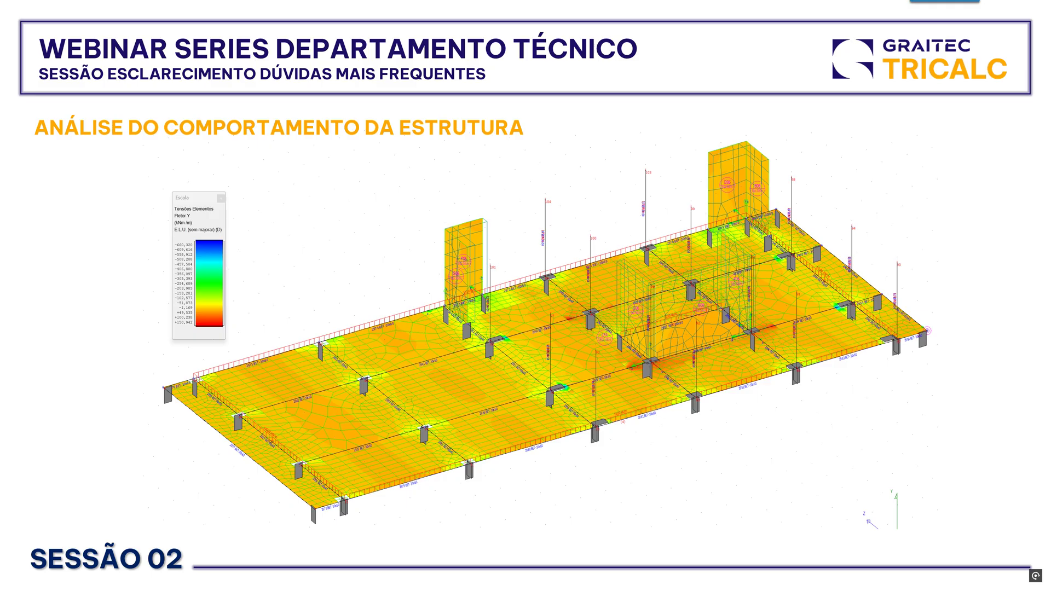
pyautogui.press('Right')
pyautogui.press('Right')
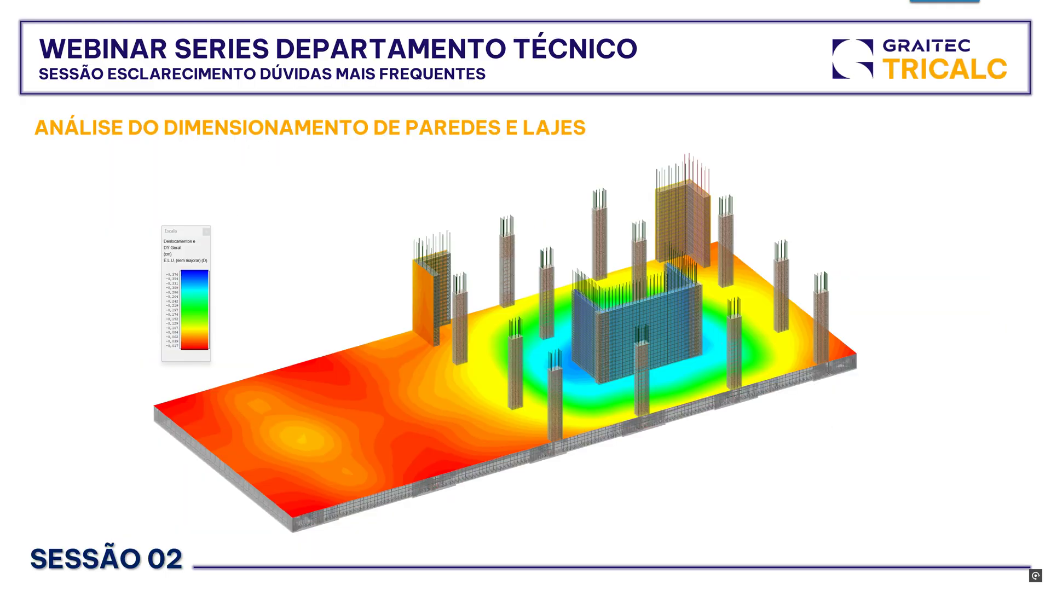
pyautogui.press('Right')
pyautogui.press('Right')
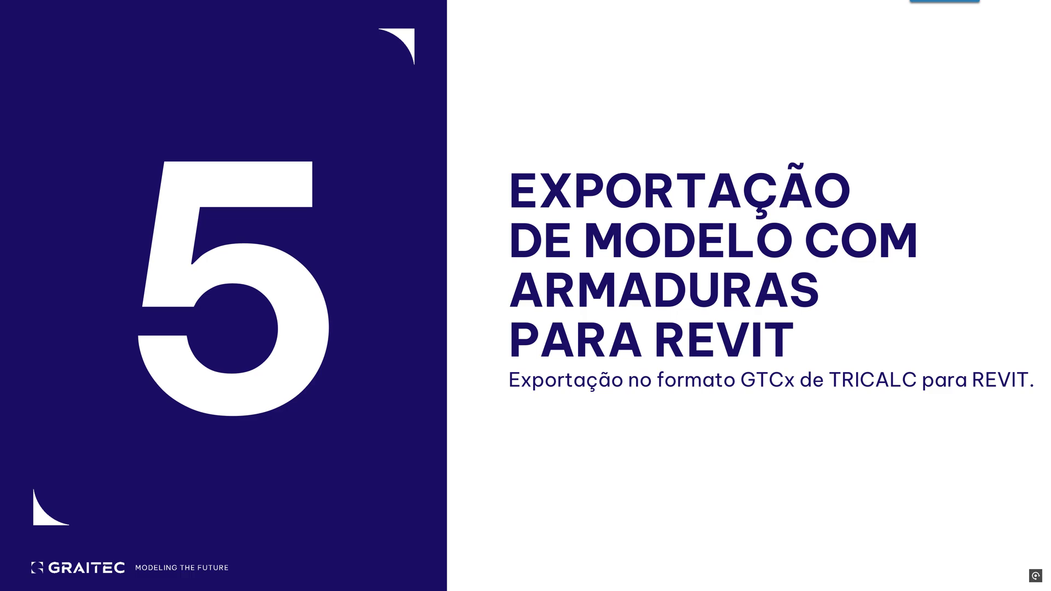
pyautogui.press('Right')
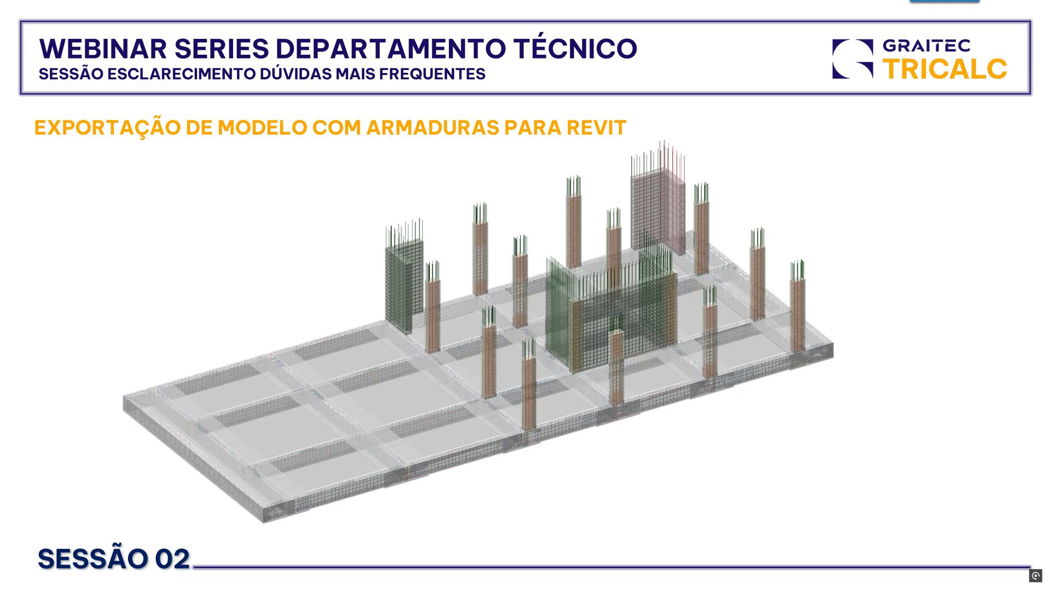
# Return to Tricalc and display the complete building structure fitted to the view
pyautogui.hotkey('alt', 'Tab')
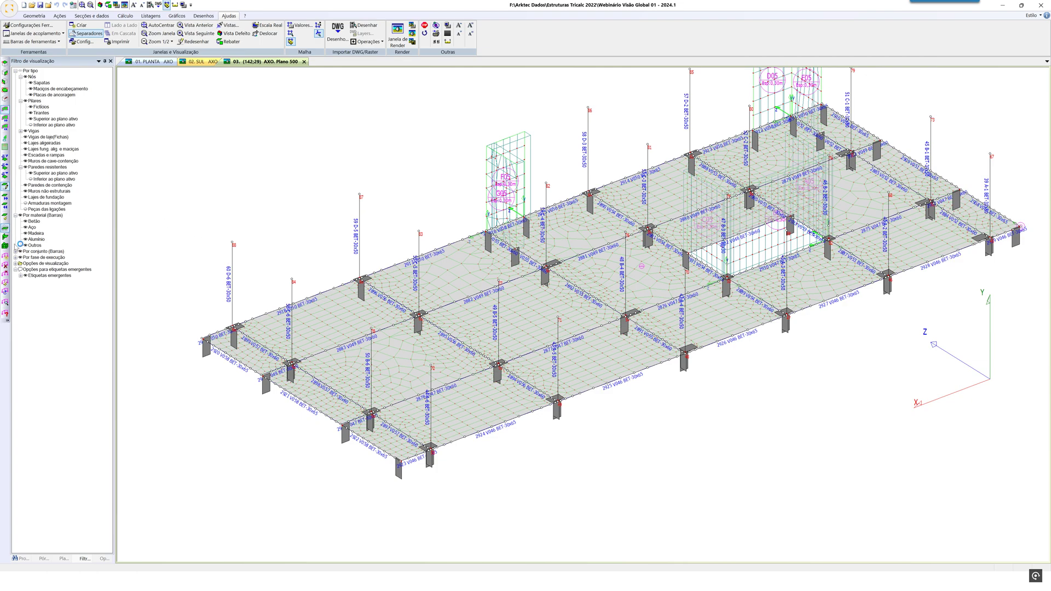
pyautogui.click(5, 245)
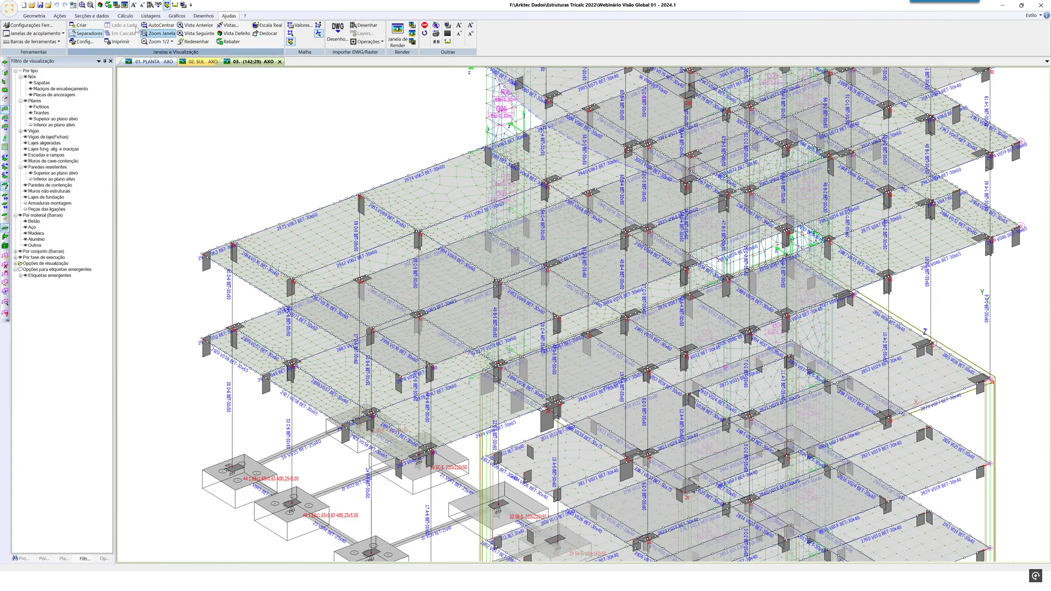
pyautogui.click(99, 5)
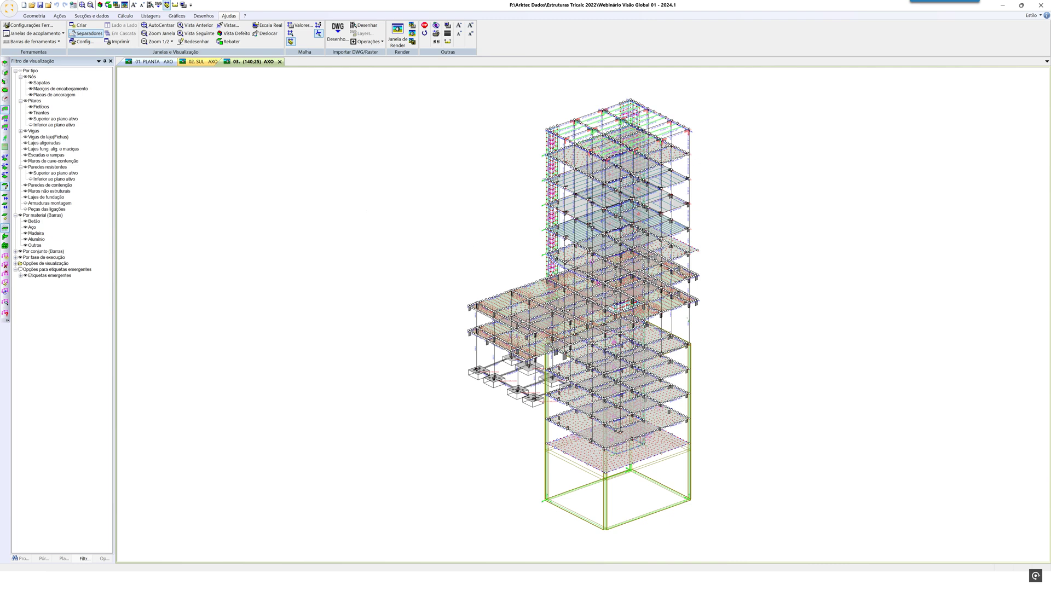
# Set the node drawing size to Pequeno in the graphics scale settings and check the redrawn building
pyautogui.click(183, 5)
pyautogui.click(553, 328)
pyautogui.click(174, 5)
pyautogui.click(554, 317)
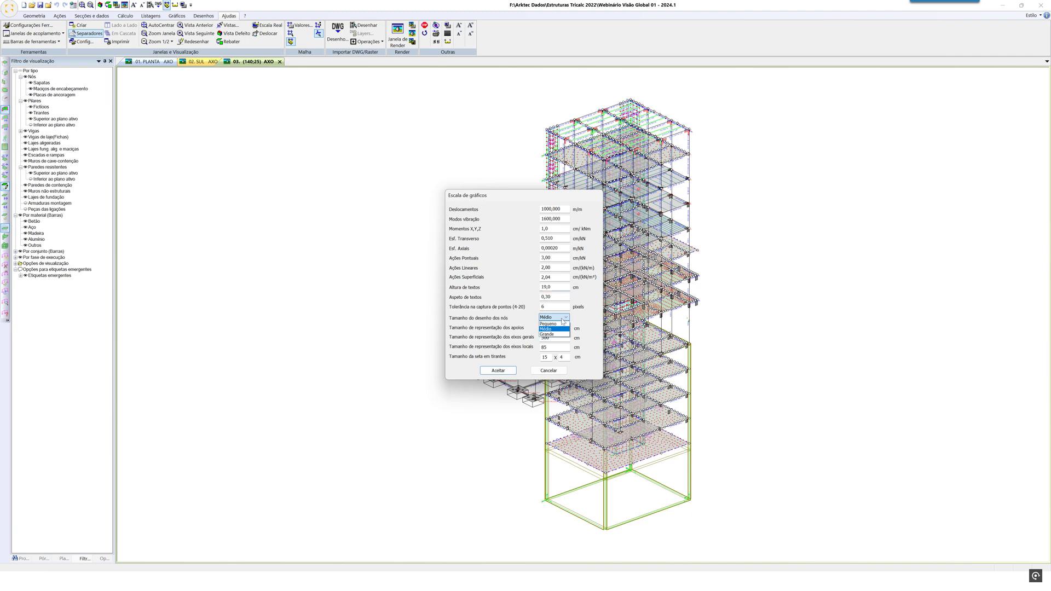
pyautogui.click(551, 324)
pyautogui.click(498, 371)
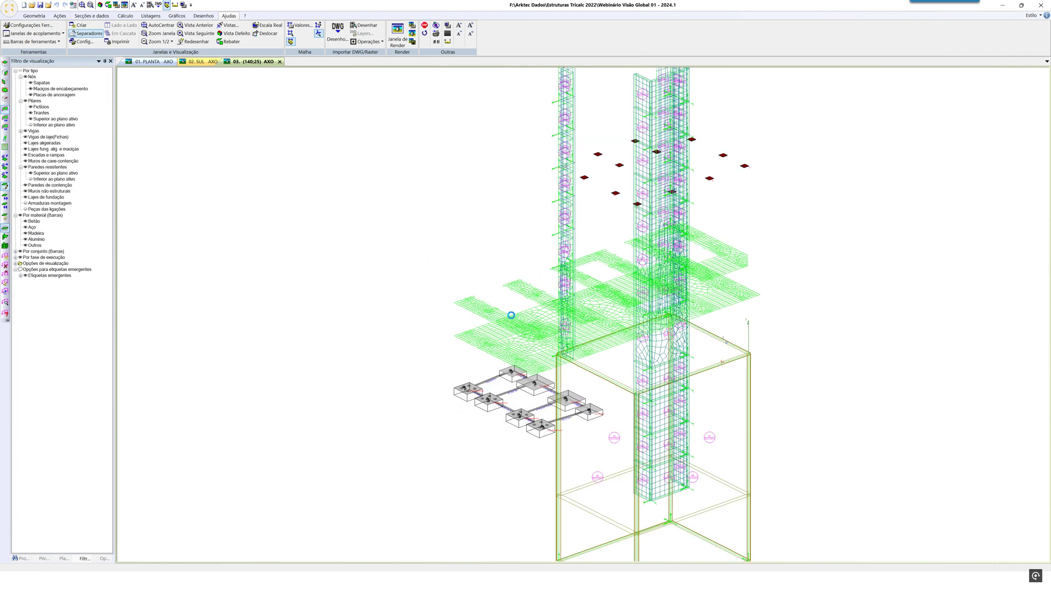
pyautogui.scroll(2, 520, 316)
pyautogui.moveTo(523, 317)
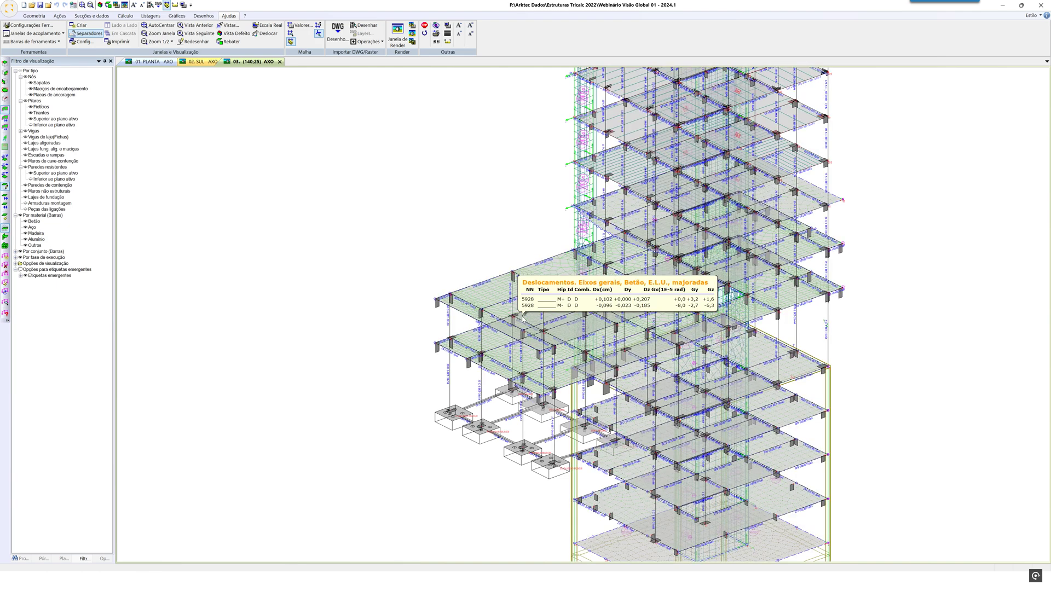
pyautogui.scroll(-1, 522, 317)
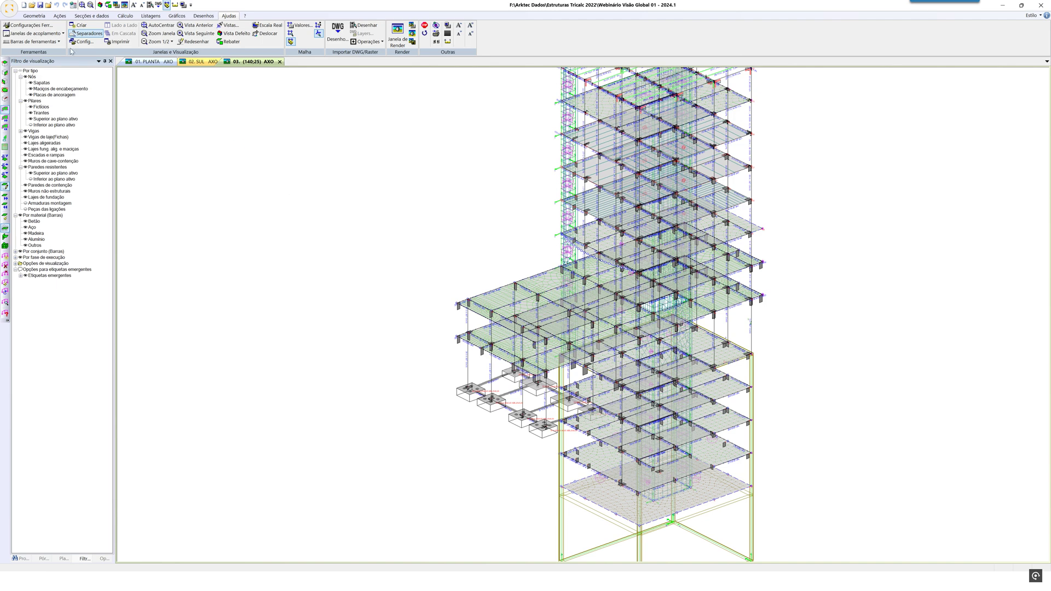
# Open the recent project Exemplo FAQ02 and display it rendered with the assembly reinforcement visible
pyautogui.click(12, 14)
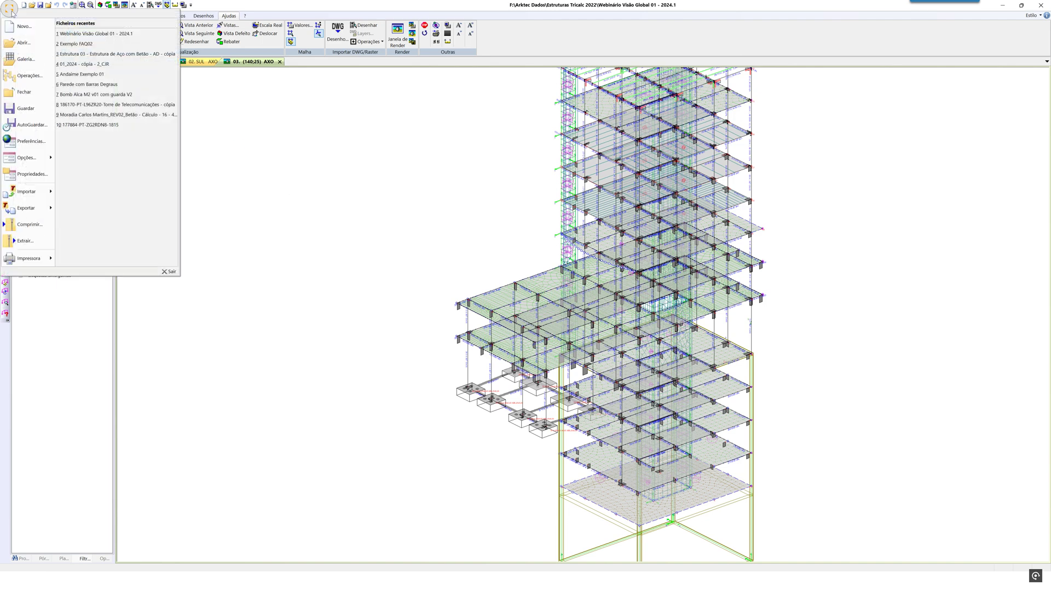
pyautogui.click(104, 45)
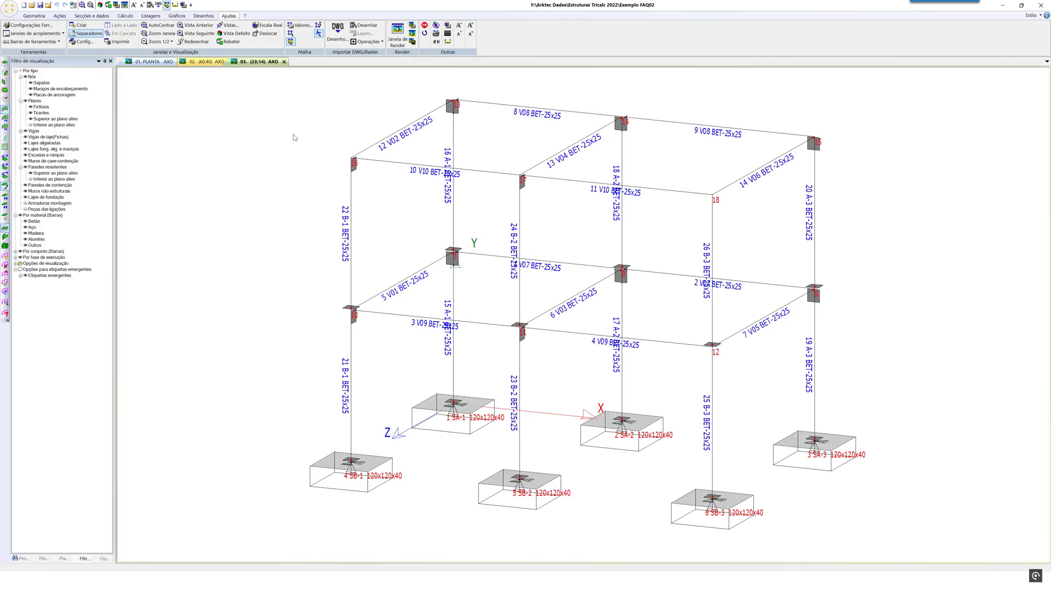
pyautogui.click(125, 4)
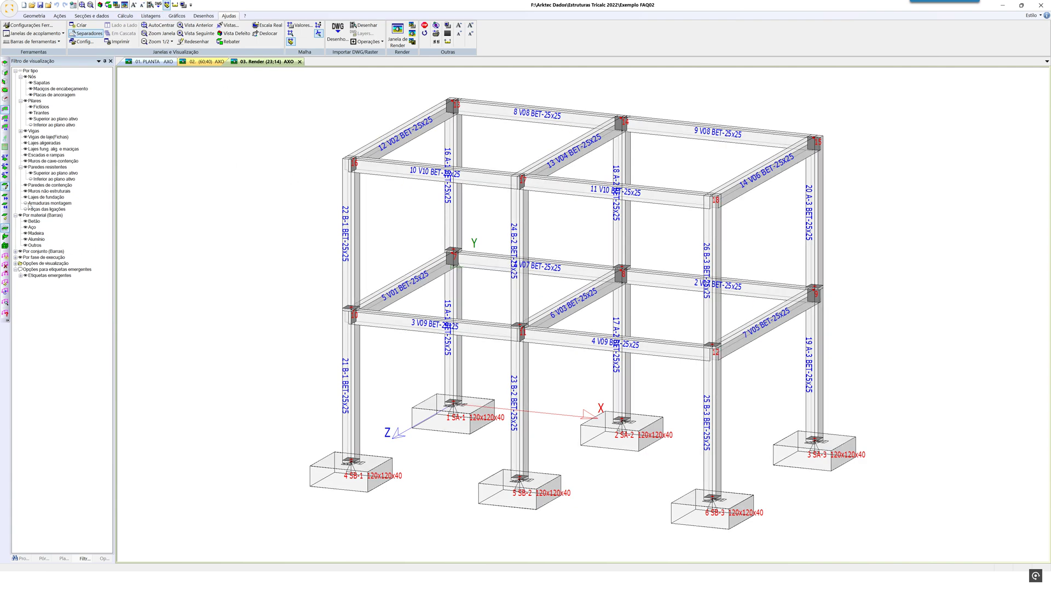
pyautogui.click(63, 206)
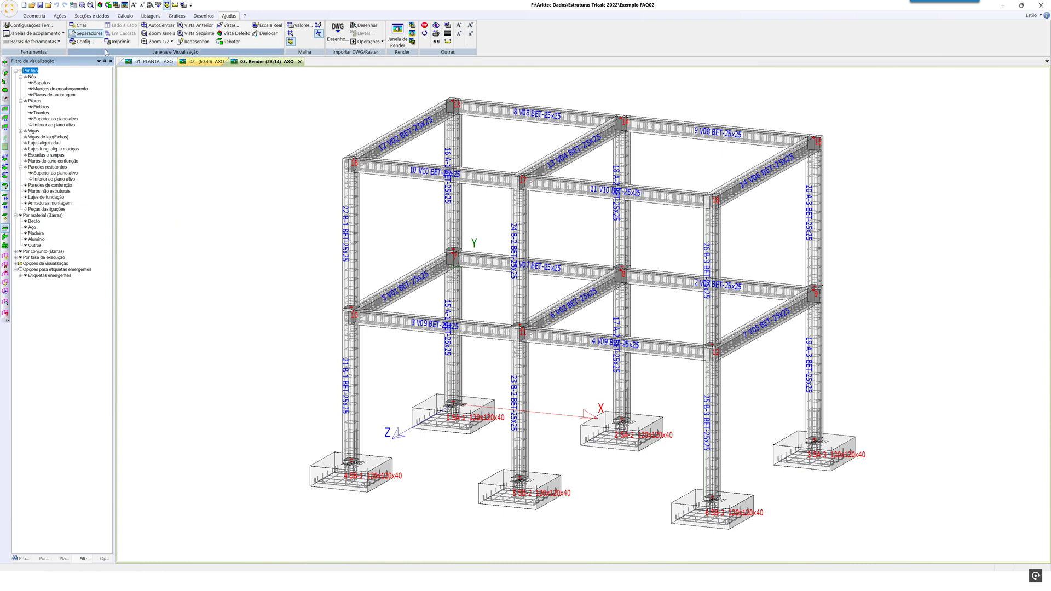
# Export the model in Graitec BIM format, saving it as Exemplo FAQ02.gtcx in the Transferências folder
pyautogui.scroll(7, 171, 47)
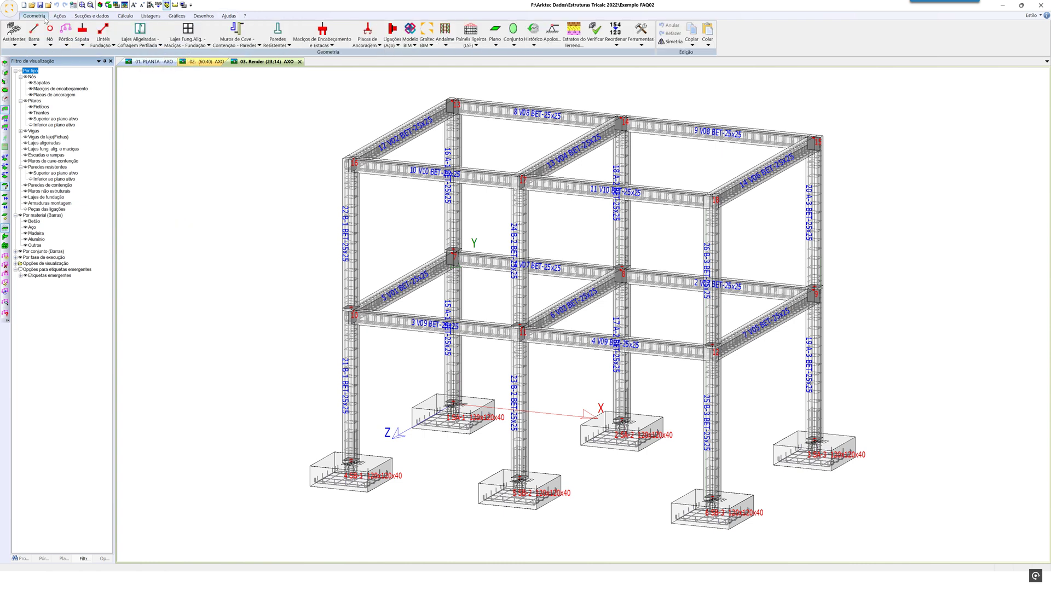
pyautogui.click(415, 46)
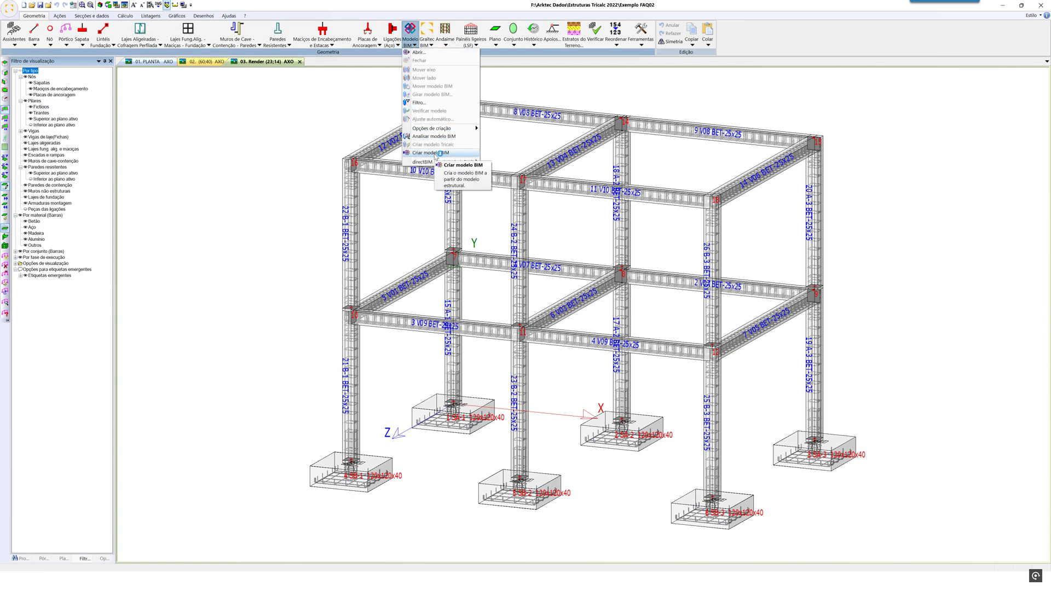
pyautogui.click(431, 46)
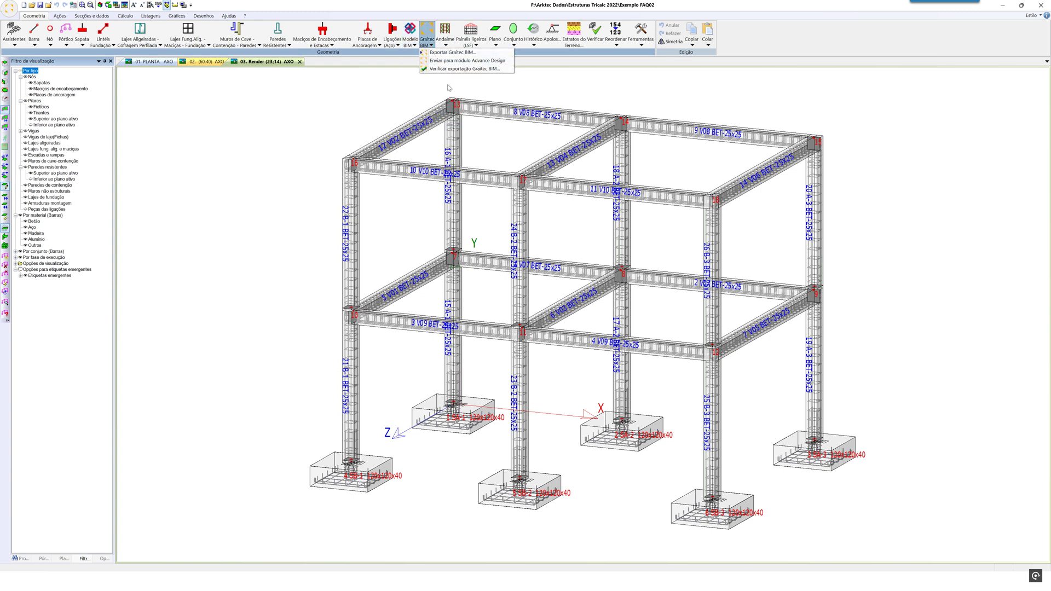
pyautogui.click(458, 54)
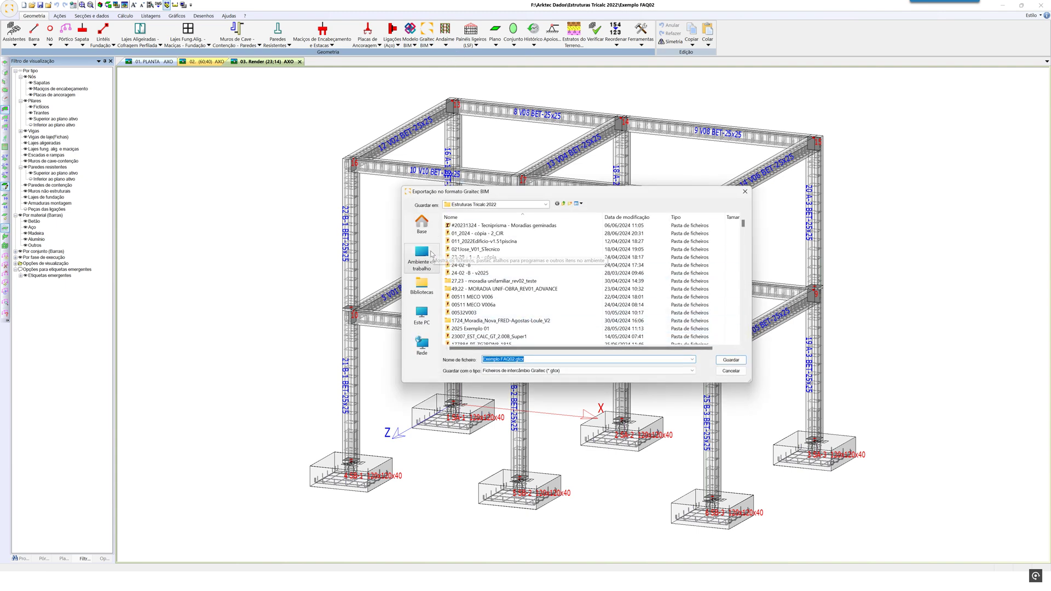
pyautogui.click(421, 223)
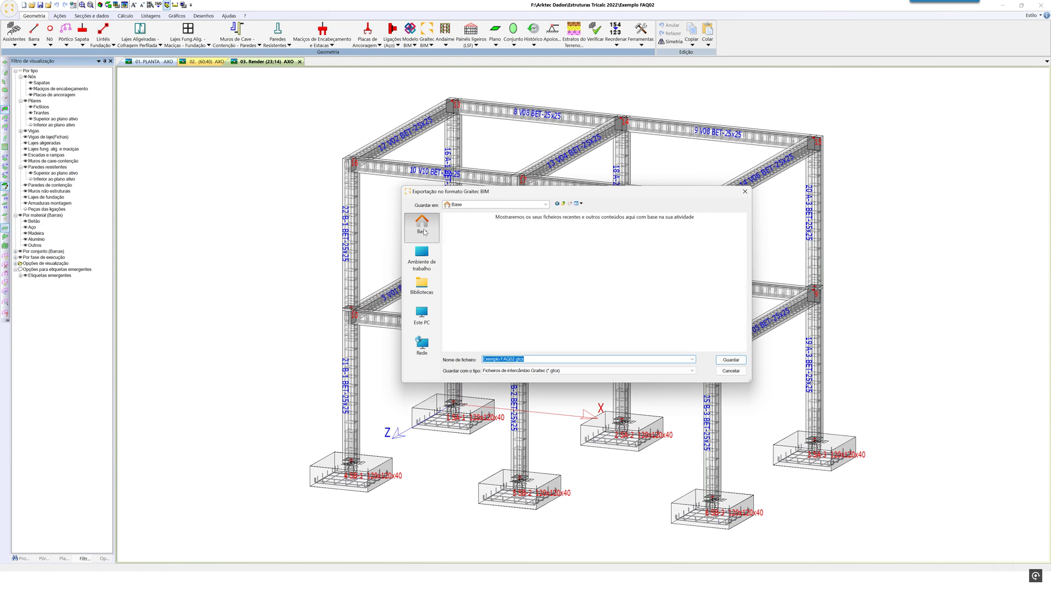
pyautogui.doubleClick(567, 234)
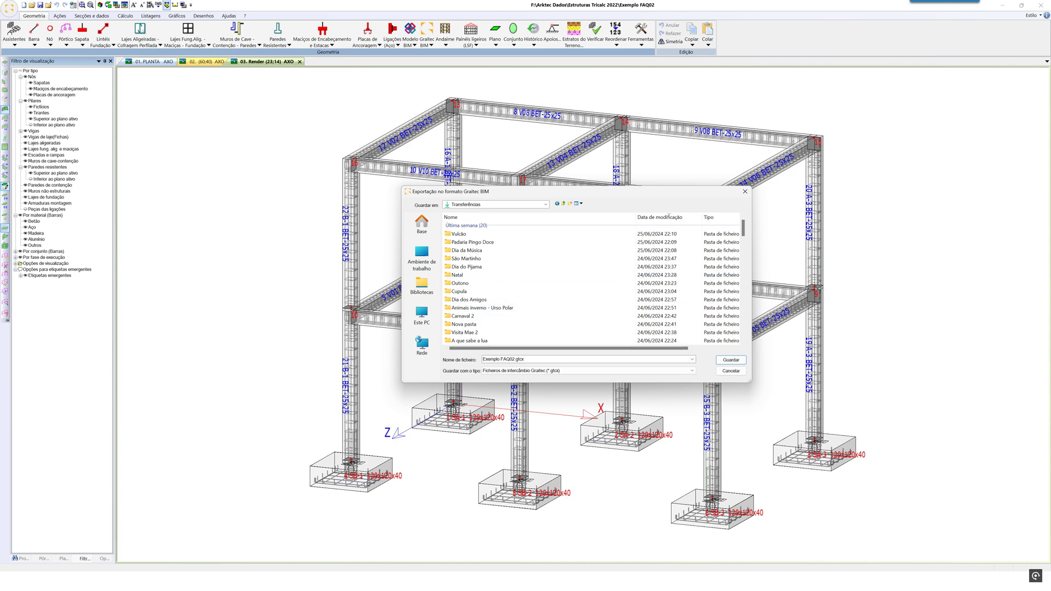
pyautogui.click(731, 359)
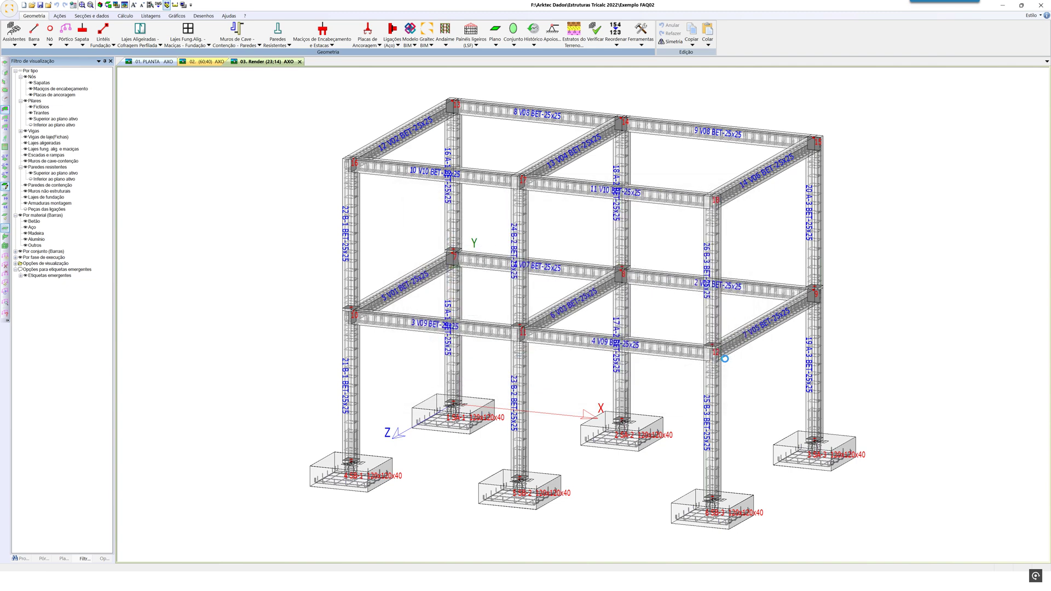
# Include levels 300,0 and 600,0 in the Graitec BIM export options and accept the export
pyautogui.moveTo(528, 211); pyautogui.dragTo(191, 153)
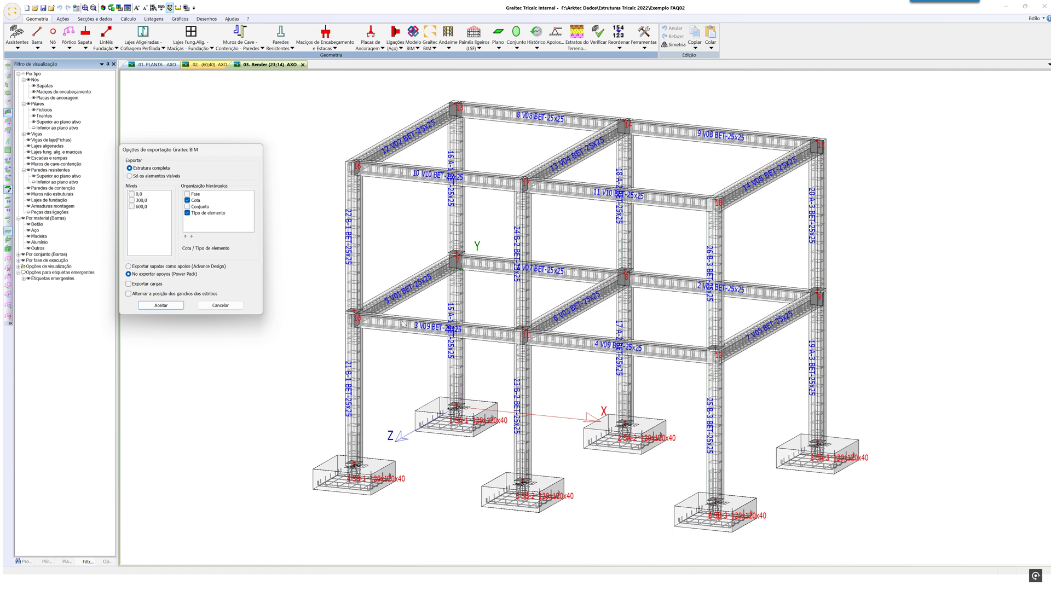
pyautogui.click(132, 200)
pyautogui.click(132, 206)
pyautogui.click(161, 305)
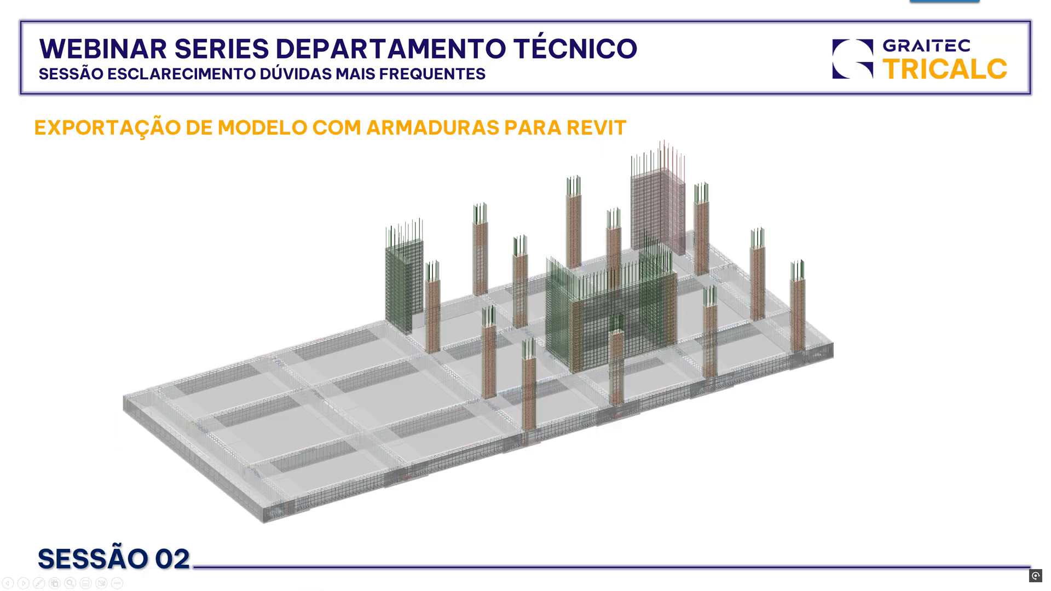
# Switch to File Explorer and open the Transferências folder to check the exported Graitec BIM file
pyautogui.hotkey('alt', 'Tab')
pyautogui.press('Tab')
pyautogui.press('Tab')
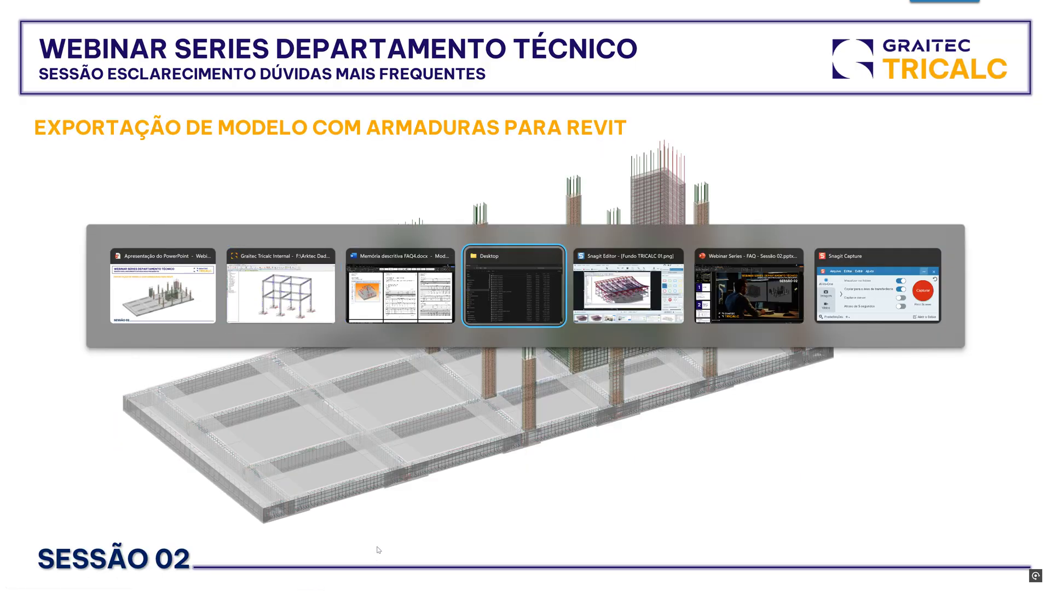
pyautogui.click(214, 224)
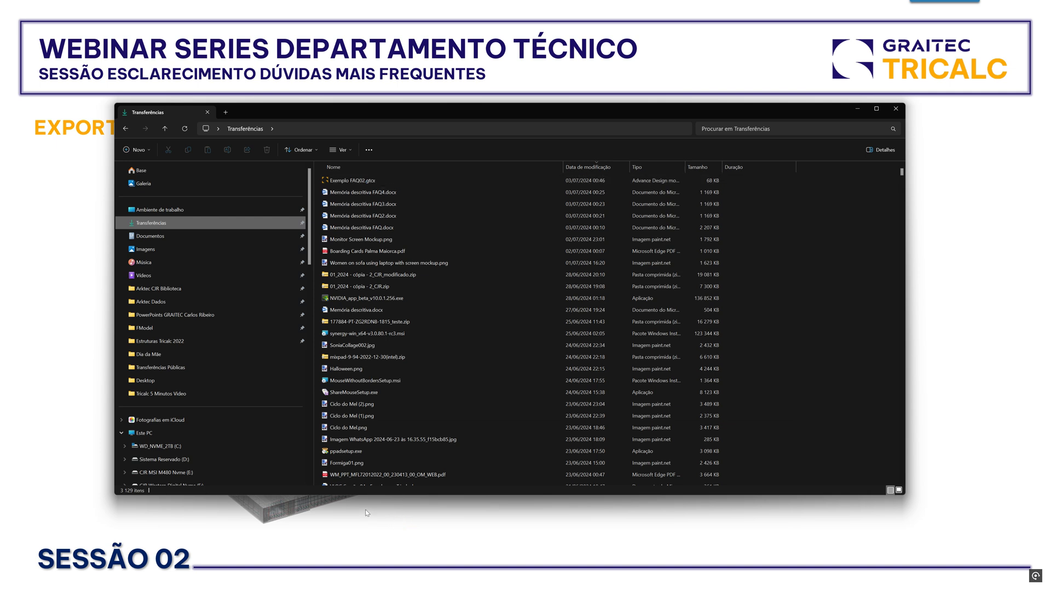
# Return to Tricalc and create an IFC BIM model saved as Exemplo FAQ02.ifc in Transferências, accepting the current export options
pyautogui.hotkey('alt', 'Tab')
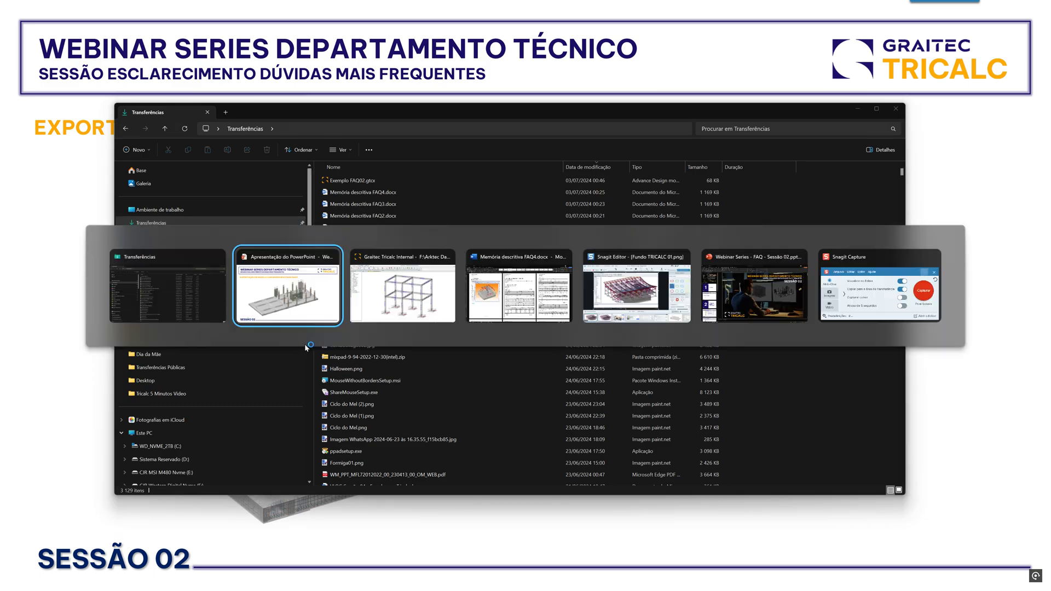
pyautogui.hotkey('alt', 'Tab')
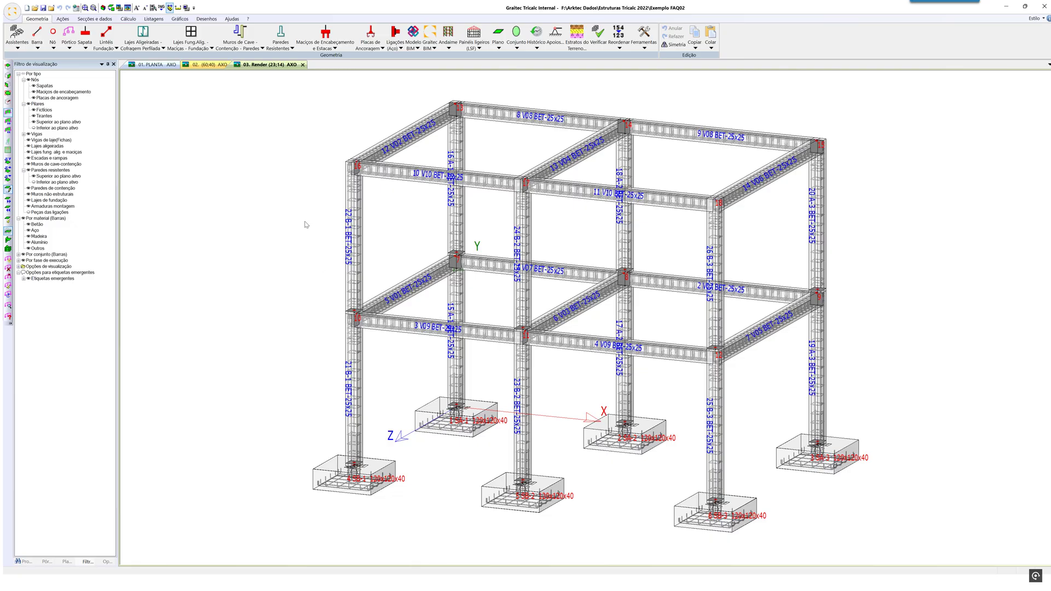
pyautogui.click(413, 44)
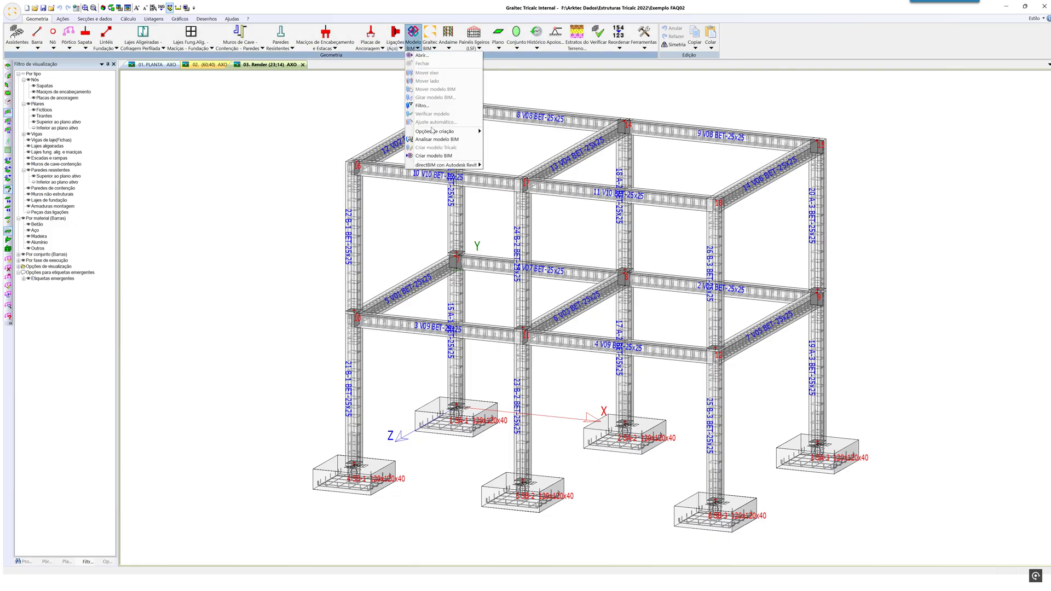
pyautogui.click(434, 156)
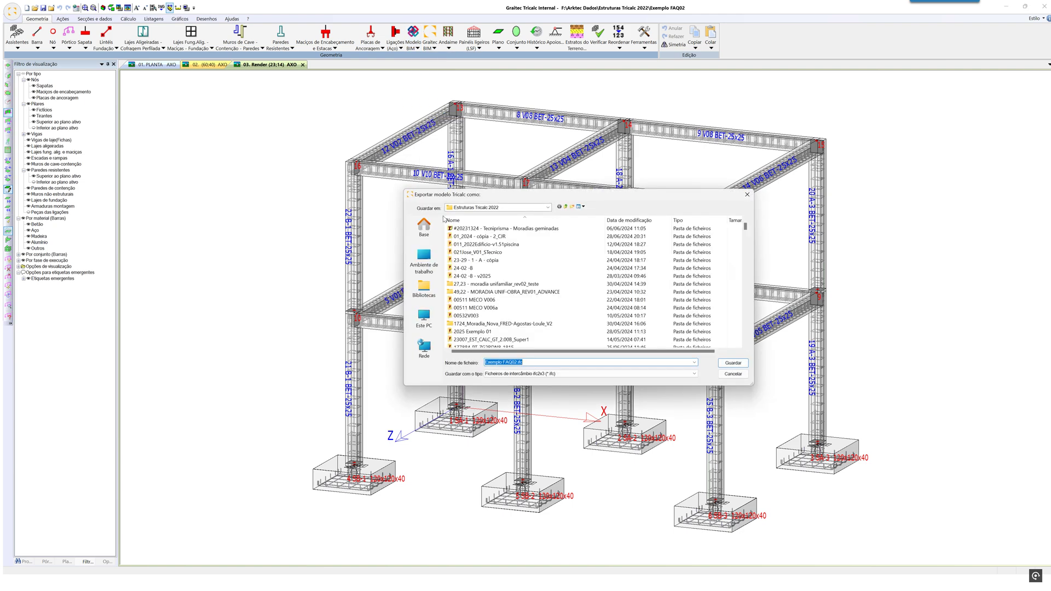
pyautogui.click(424, 226)
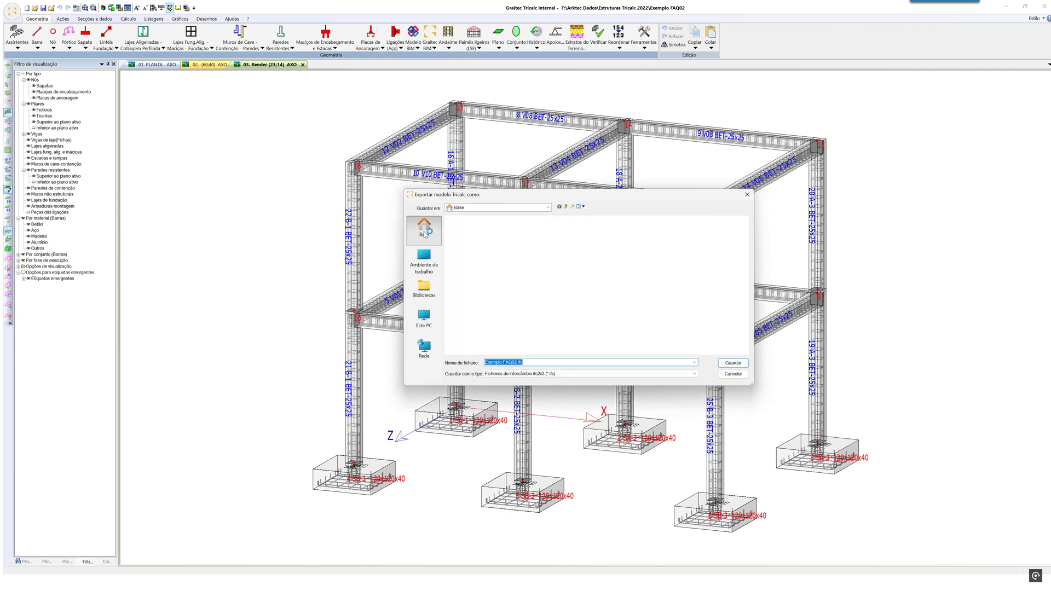
pyautogui.doubleClick(569, 241)
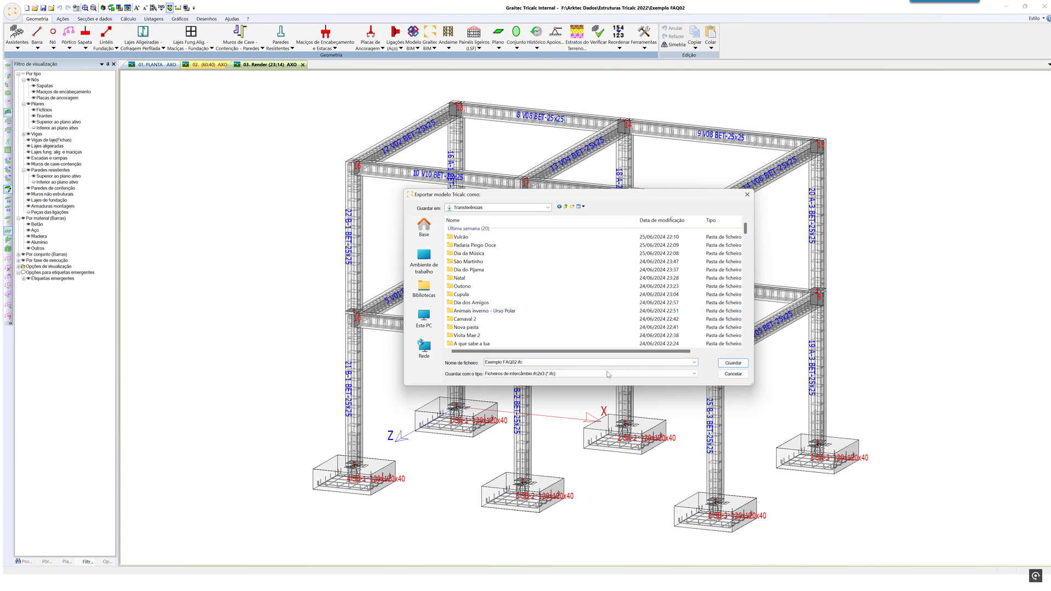
pyautogui.click(734, 363)
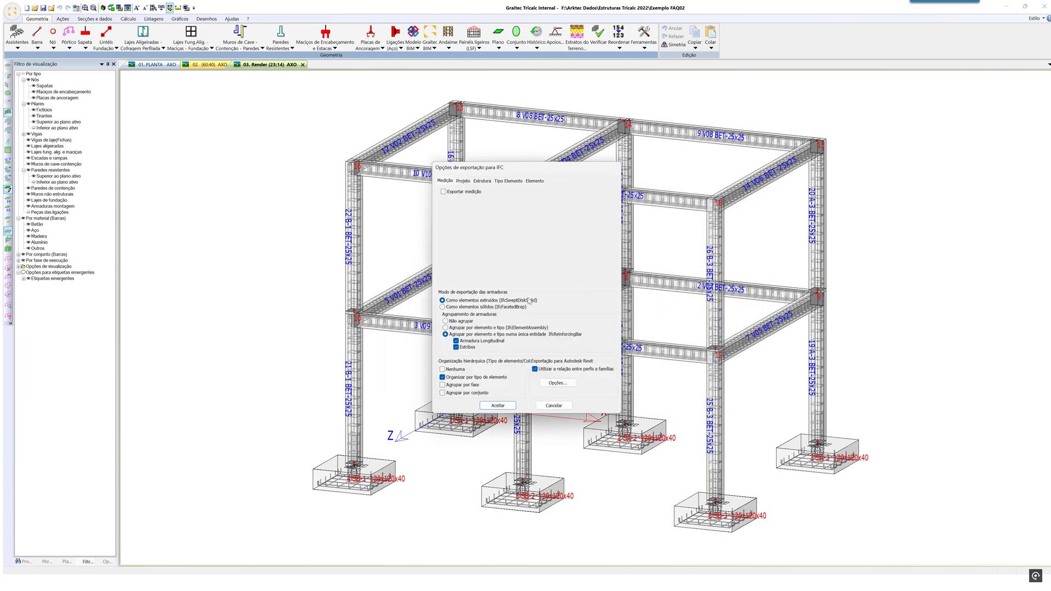
pyautogui.click(507, 409)
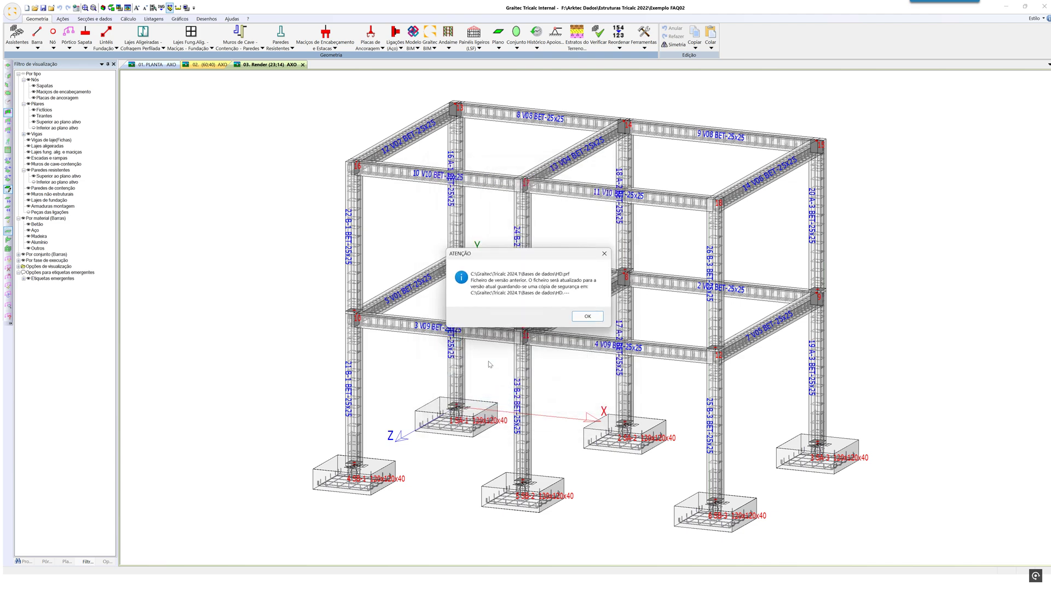
pyautogui.click(586, 316)
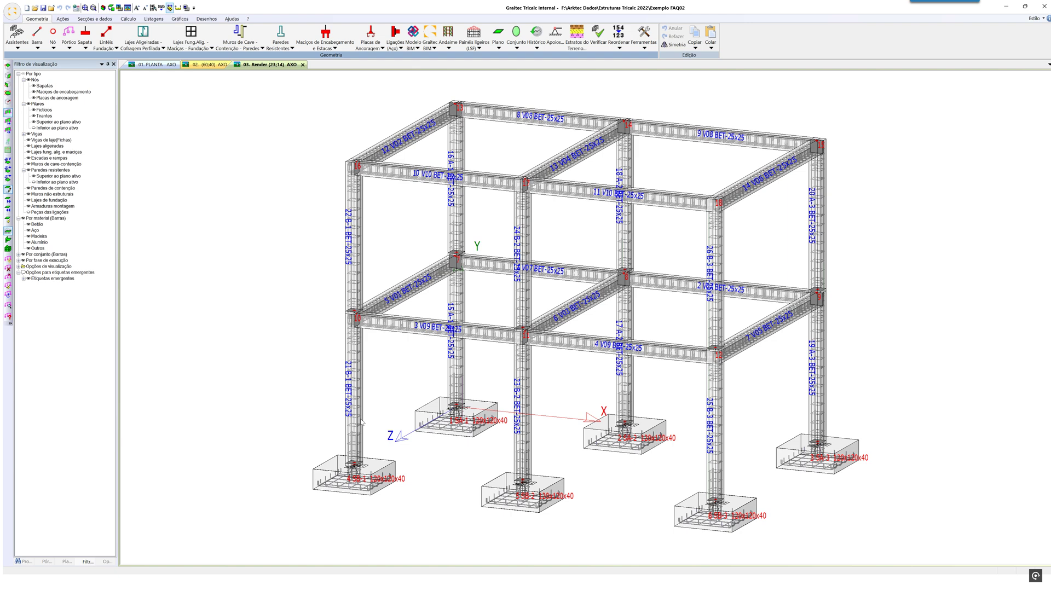
# Switch to the Transferências folder, sort it by newest modification date and open Exemplo FAQ02.ifc in BIMvision
pyautogui.hotkey('alt', 'Tab')
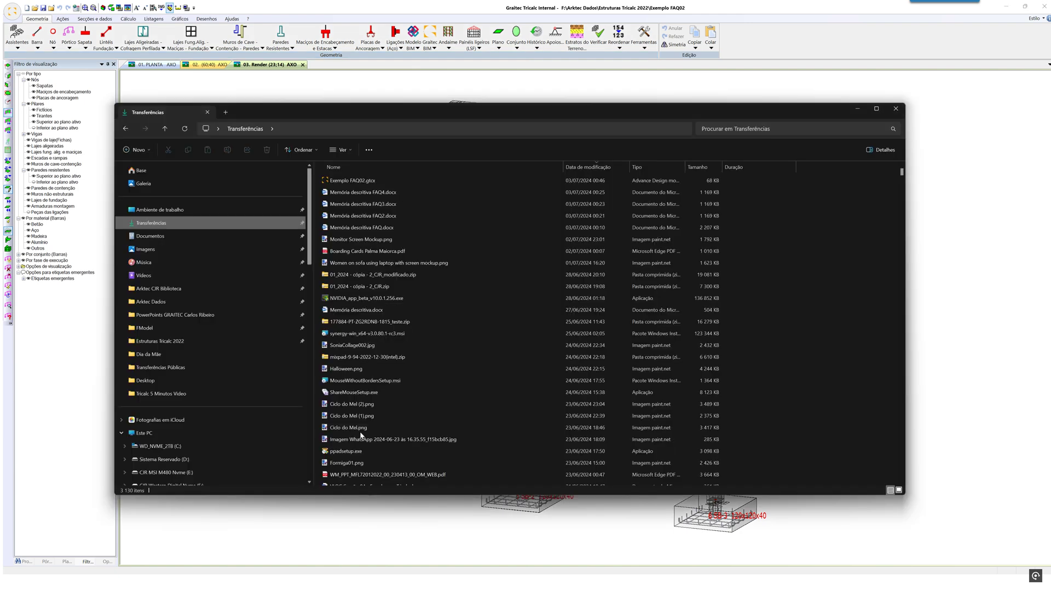
pyautogui.click(602, 168)
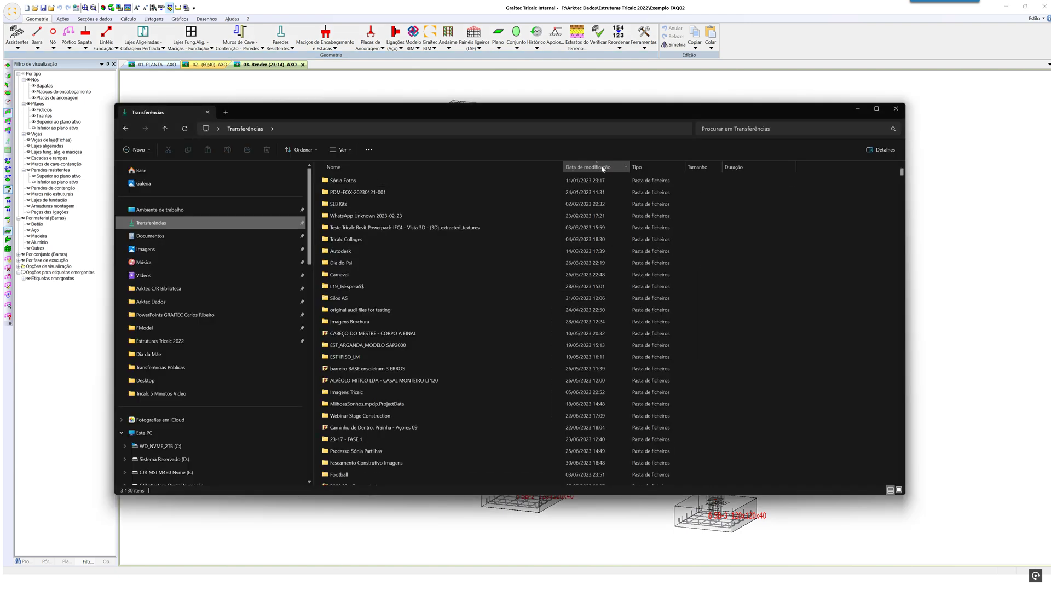
pyautogui.click(603, 168)
pyautogui.click(385, 182)
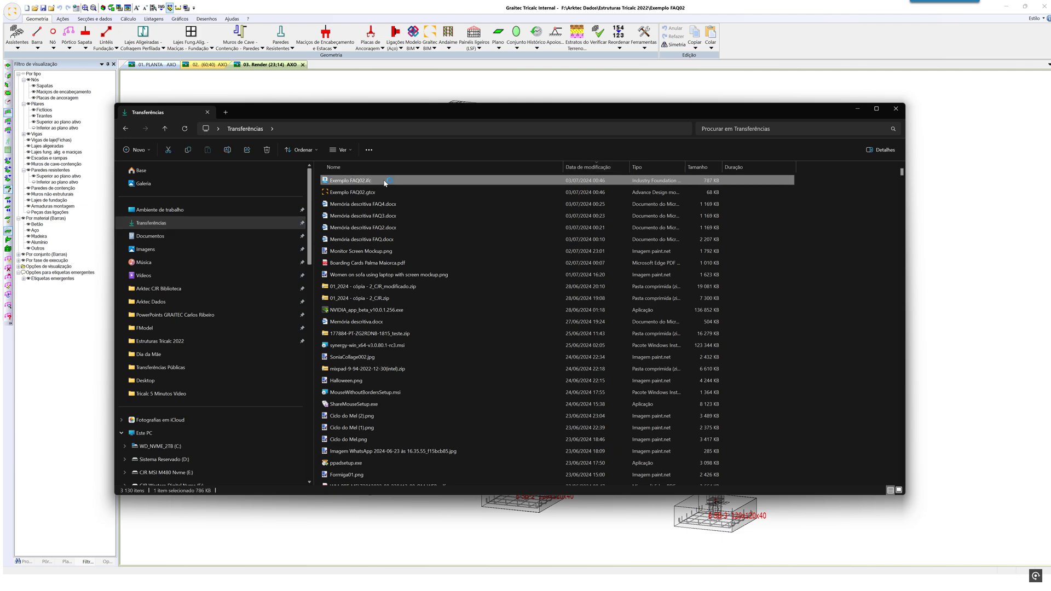
pyautogui.click(859, 110)
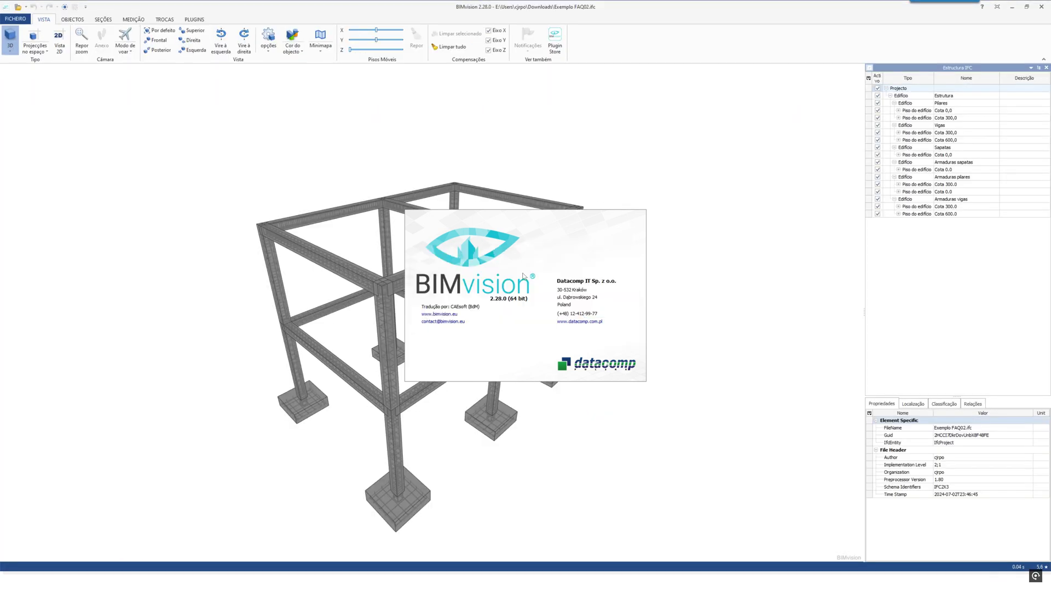
# Examine the reinforcement inside the beams, columns and footings of the exported IFC model, up close and as a whole
pyautogui.moveTo(565, 425)
pyautogui.mouseDown()
pyautogui.moveTo(528, 408)
pyautogui.moveTo(555, 418)
pyautogui.mouseUp()
pyautogui.scroll(5, 493, 404)
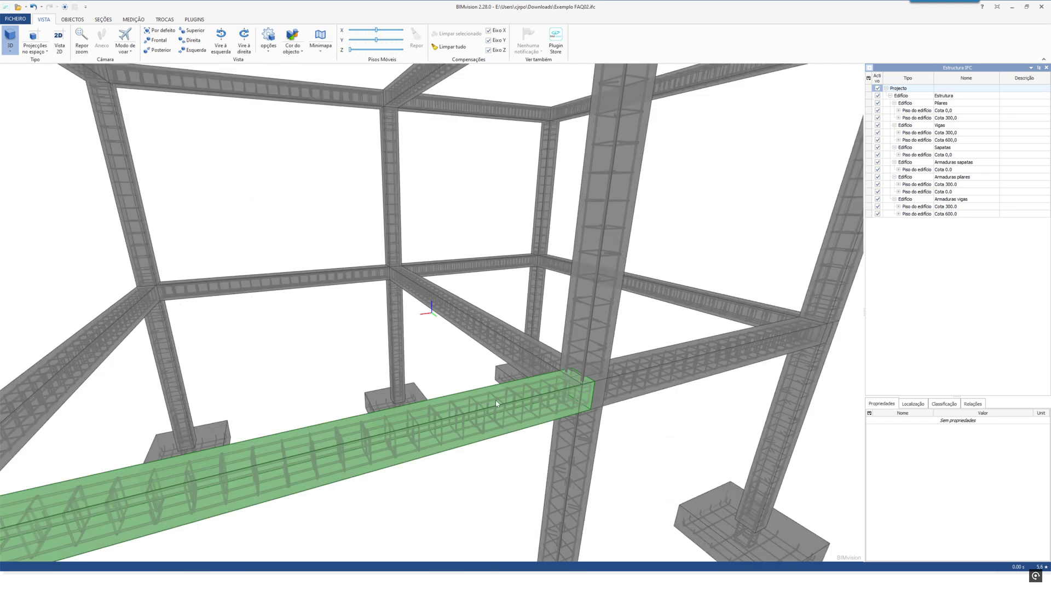
pyautogui.scroll(5, 545, 375)
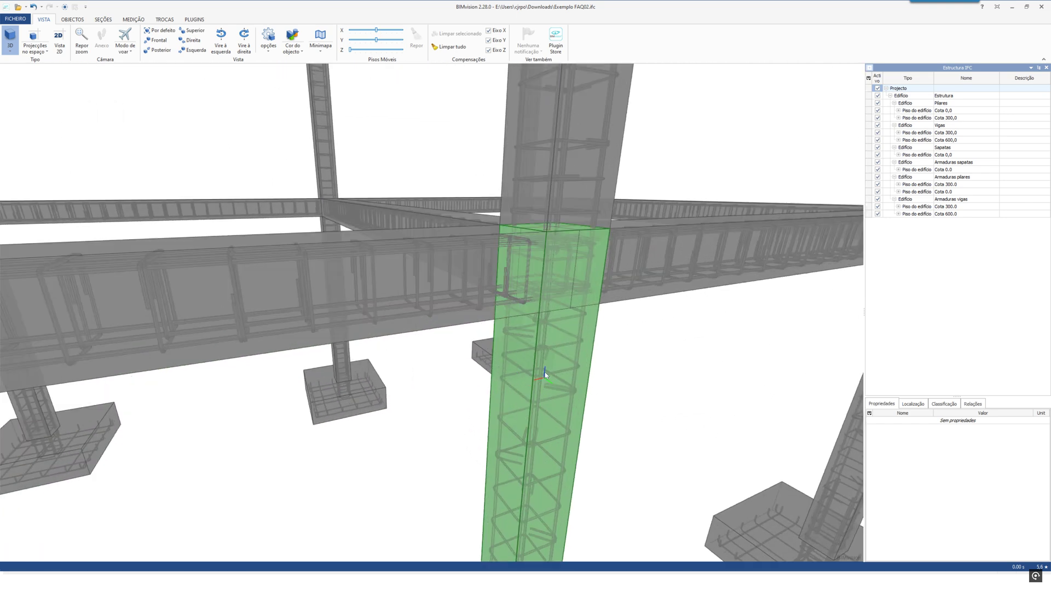
pyautogui.moveTo(522, 368); pyautogui.dragTo(545, 373)
pyautogui.moveTo(480, 361); pyautogui.dragTo(459, 383)
pyautogui.scroll(-10, 460, 384)
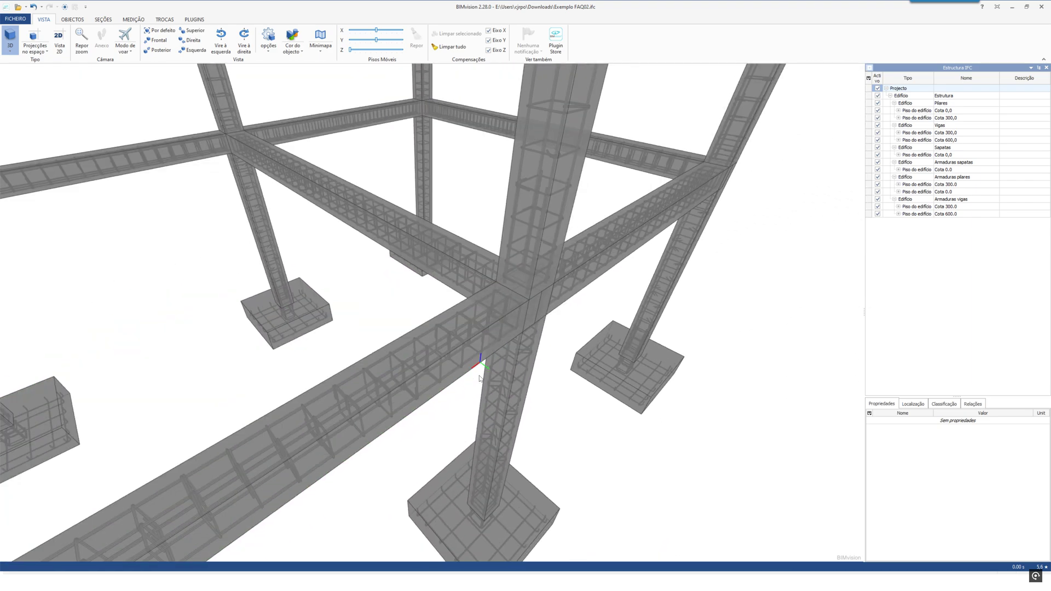
pyautogui.scroll(-5, 483, 376)
pyautogui.scroll(5, 468, 366)
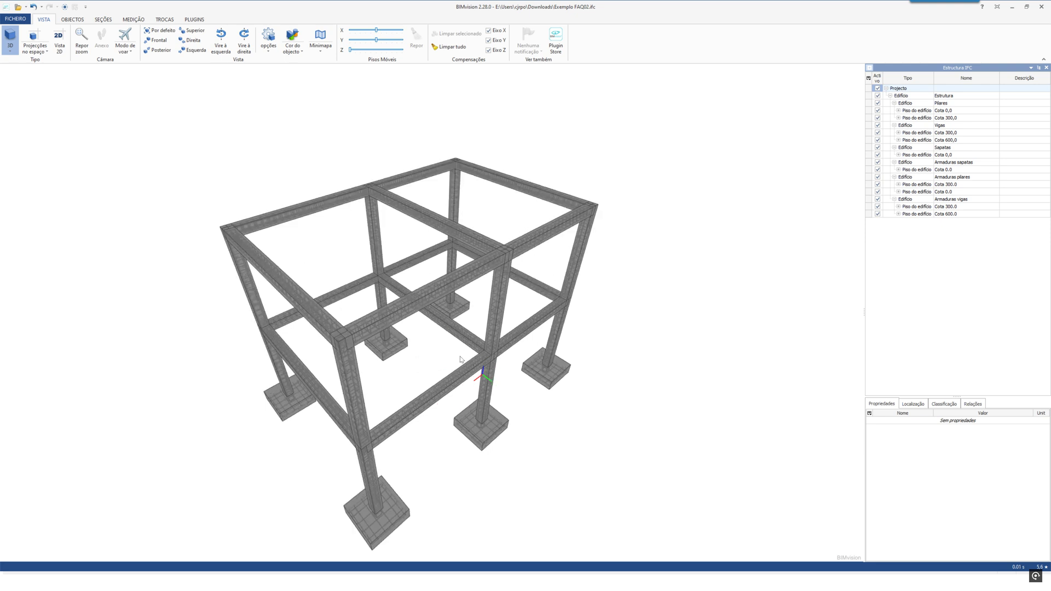
# Switch to the PowerPoint presentation and advance to the closing FIM slide
pyautogui.hotkey('alt', 'Tab')
pyautogui.hotkey('alt', 'Tab')
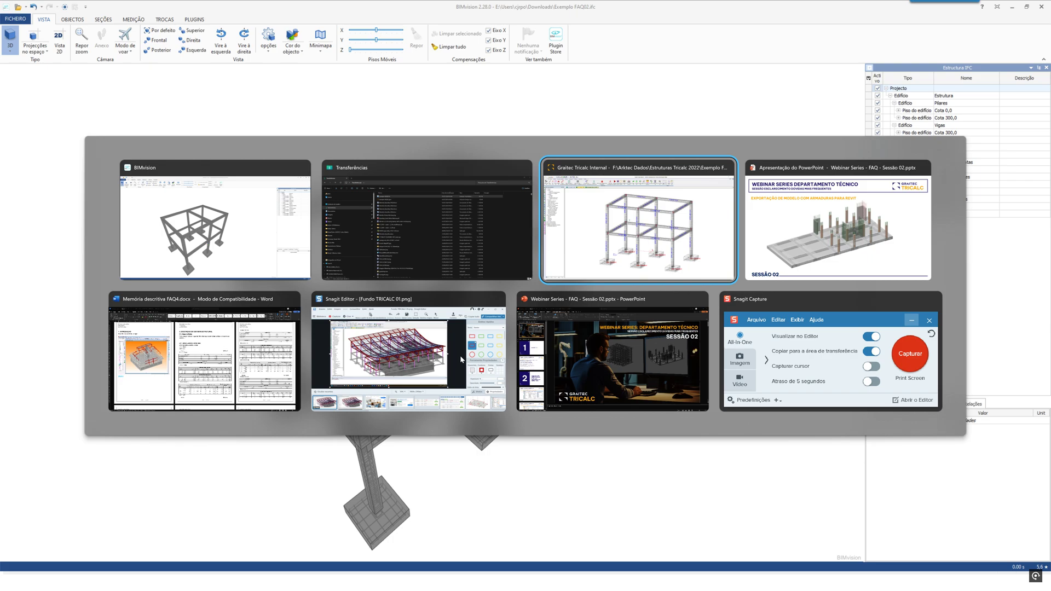
pyautogui.hotkey('alt', 'Tab')
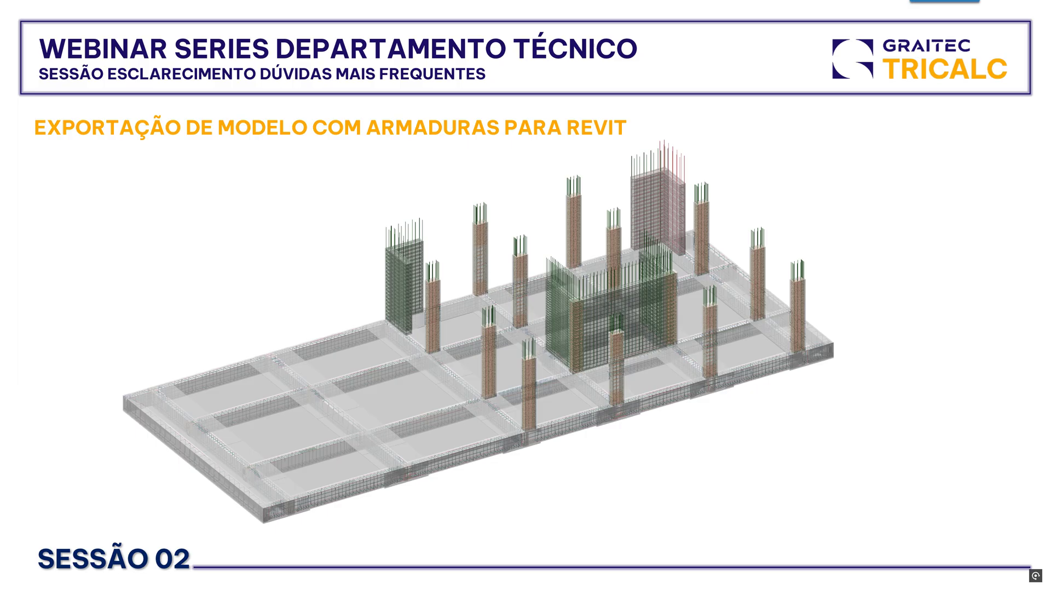
pyautogui.press('Right')
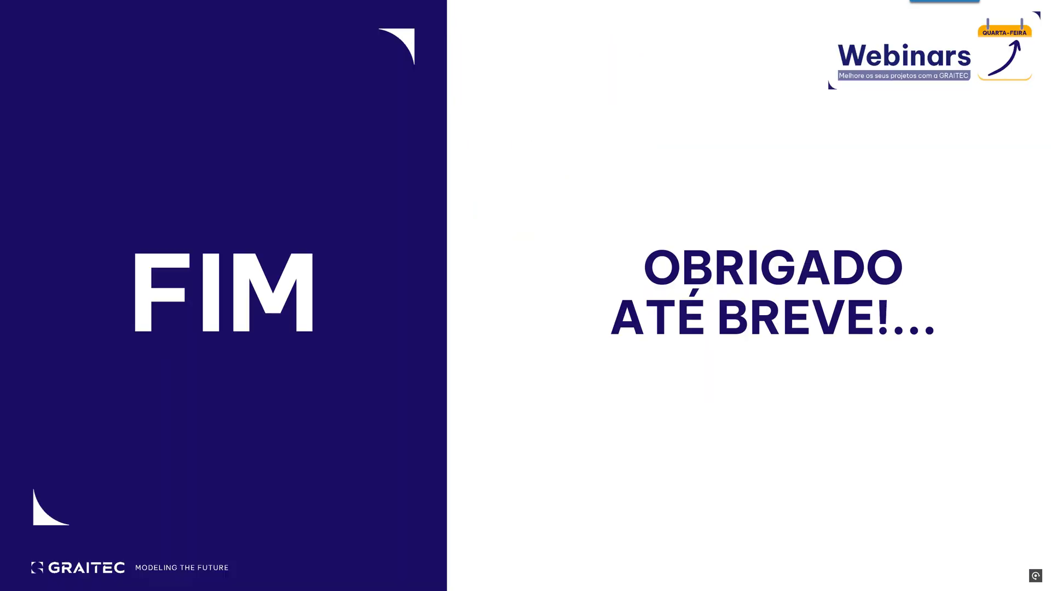